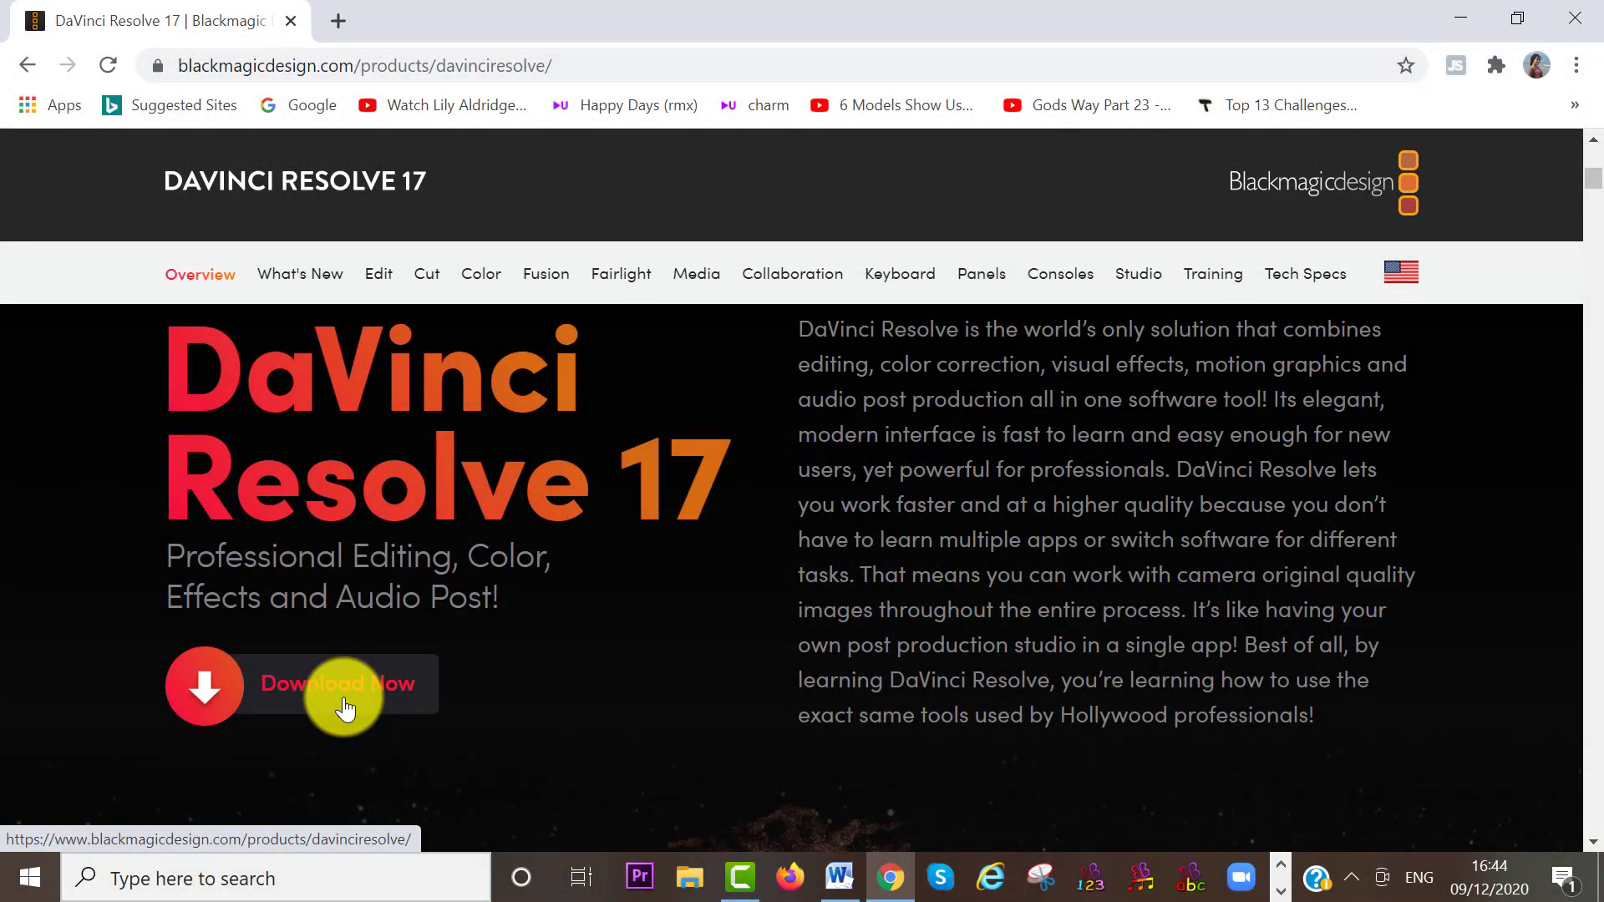
Step: Start the DaVinci Resolve 17 download from the product page and look through the download options
click(344, 709)
drag(1407, 415, 1405, 522)
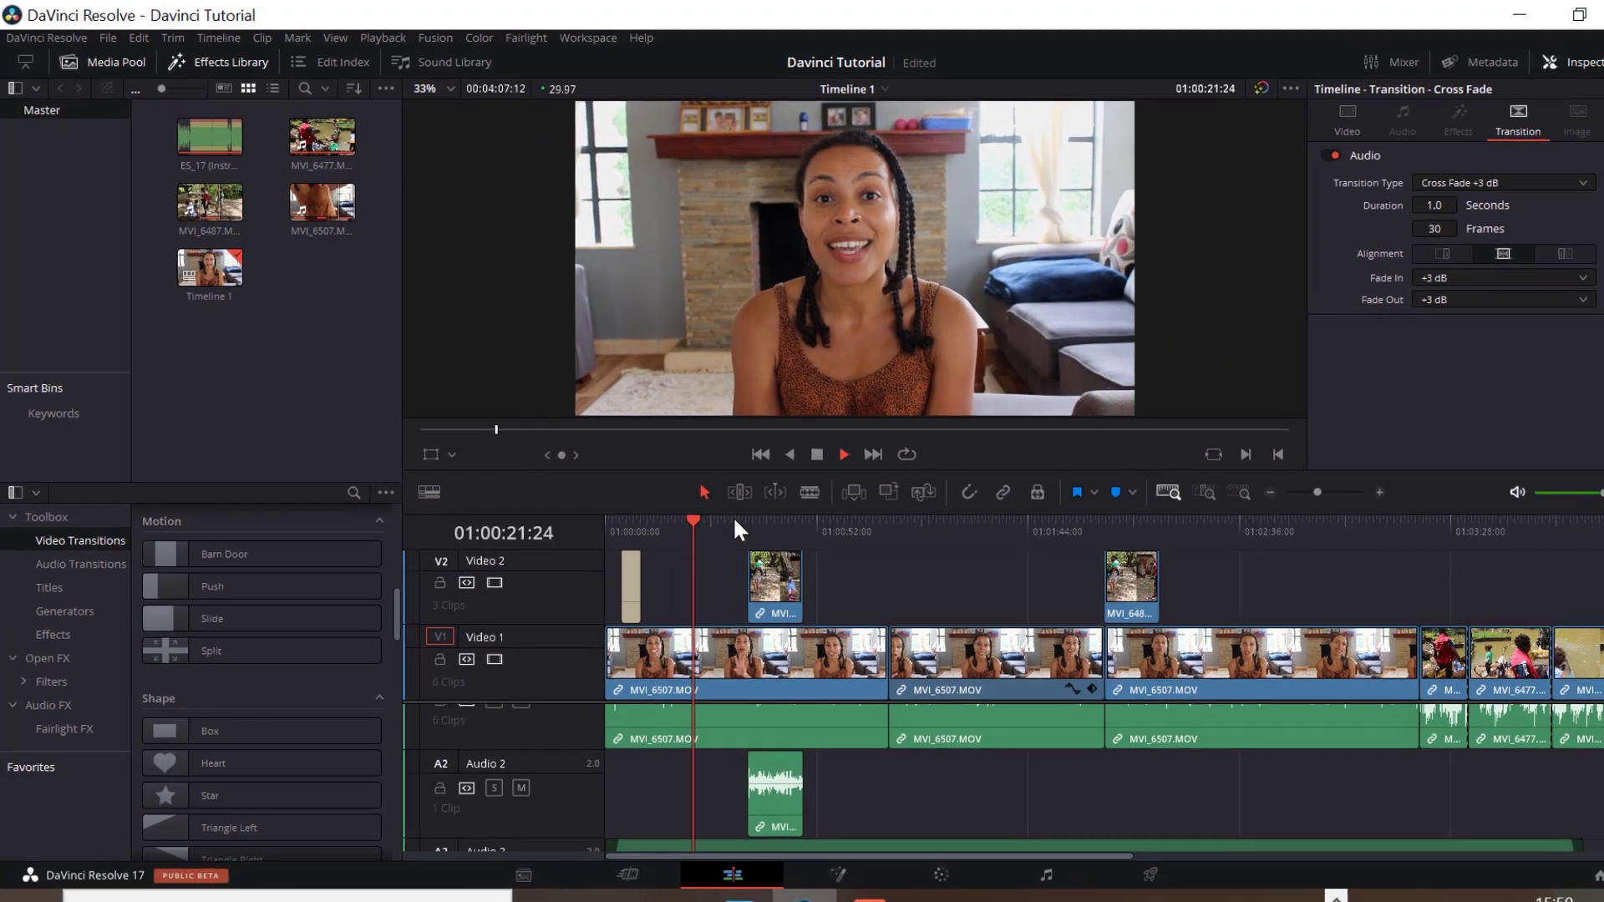
Step: Move the playhead through the opening part of Timeline 1 and play the video
click(703, 505)
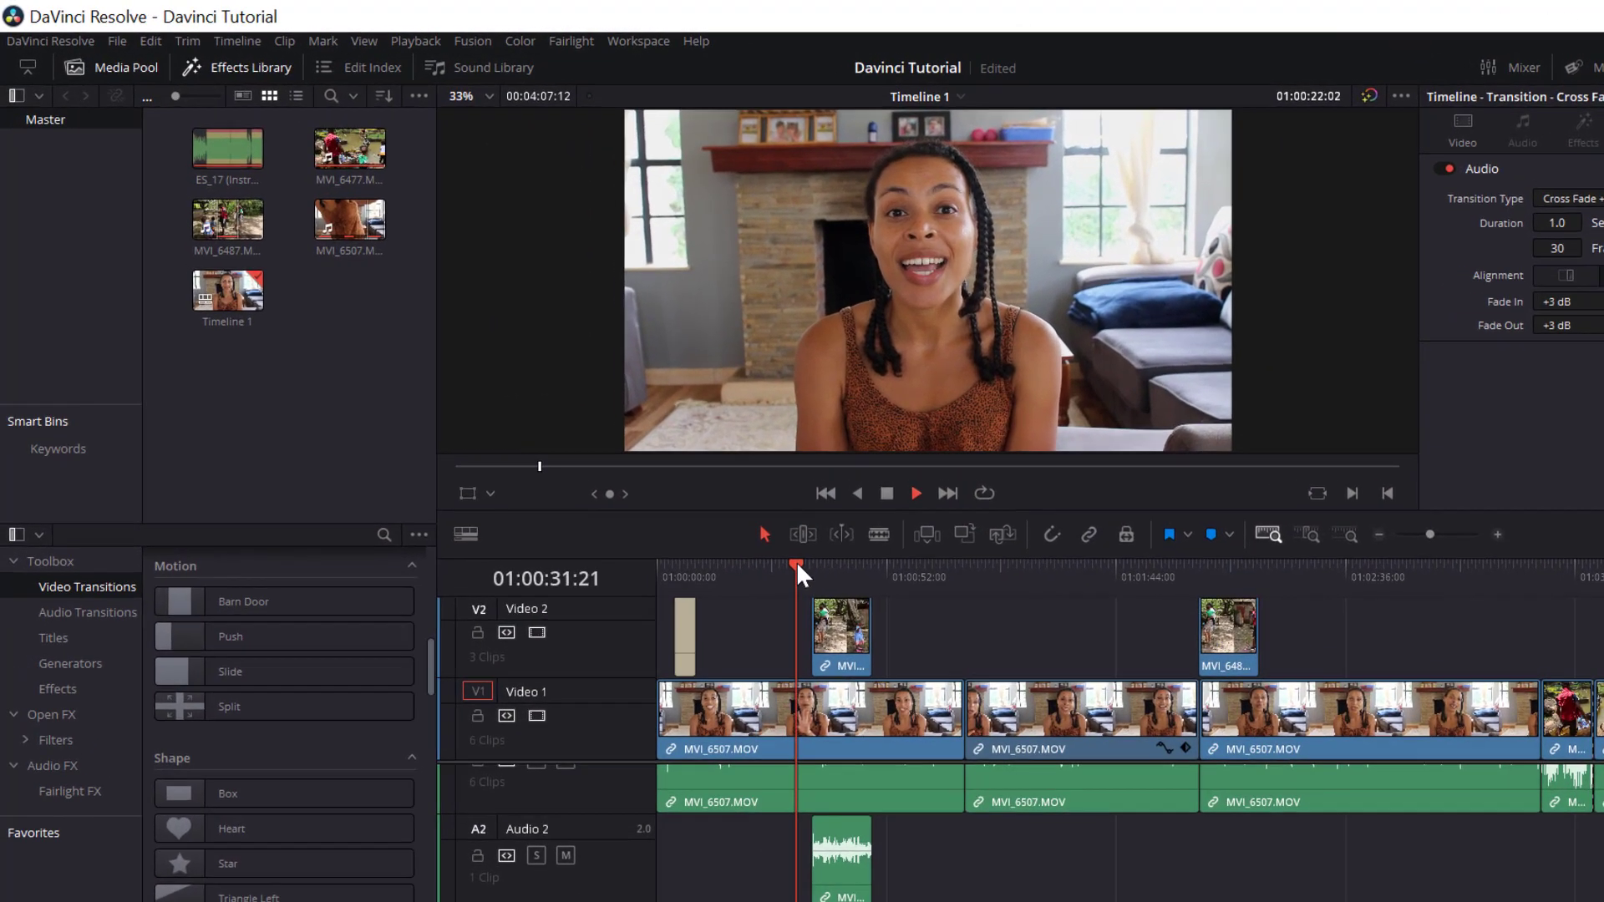
drag(797, 565, 805, 564)
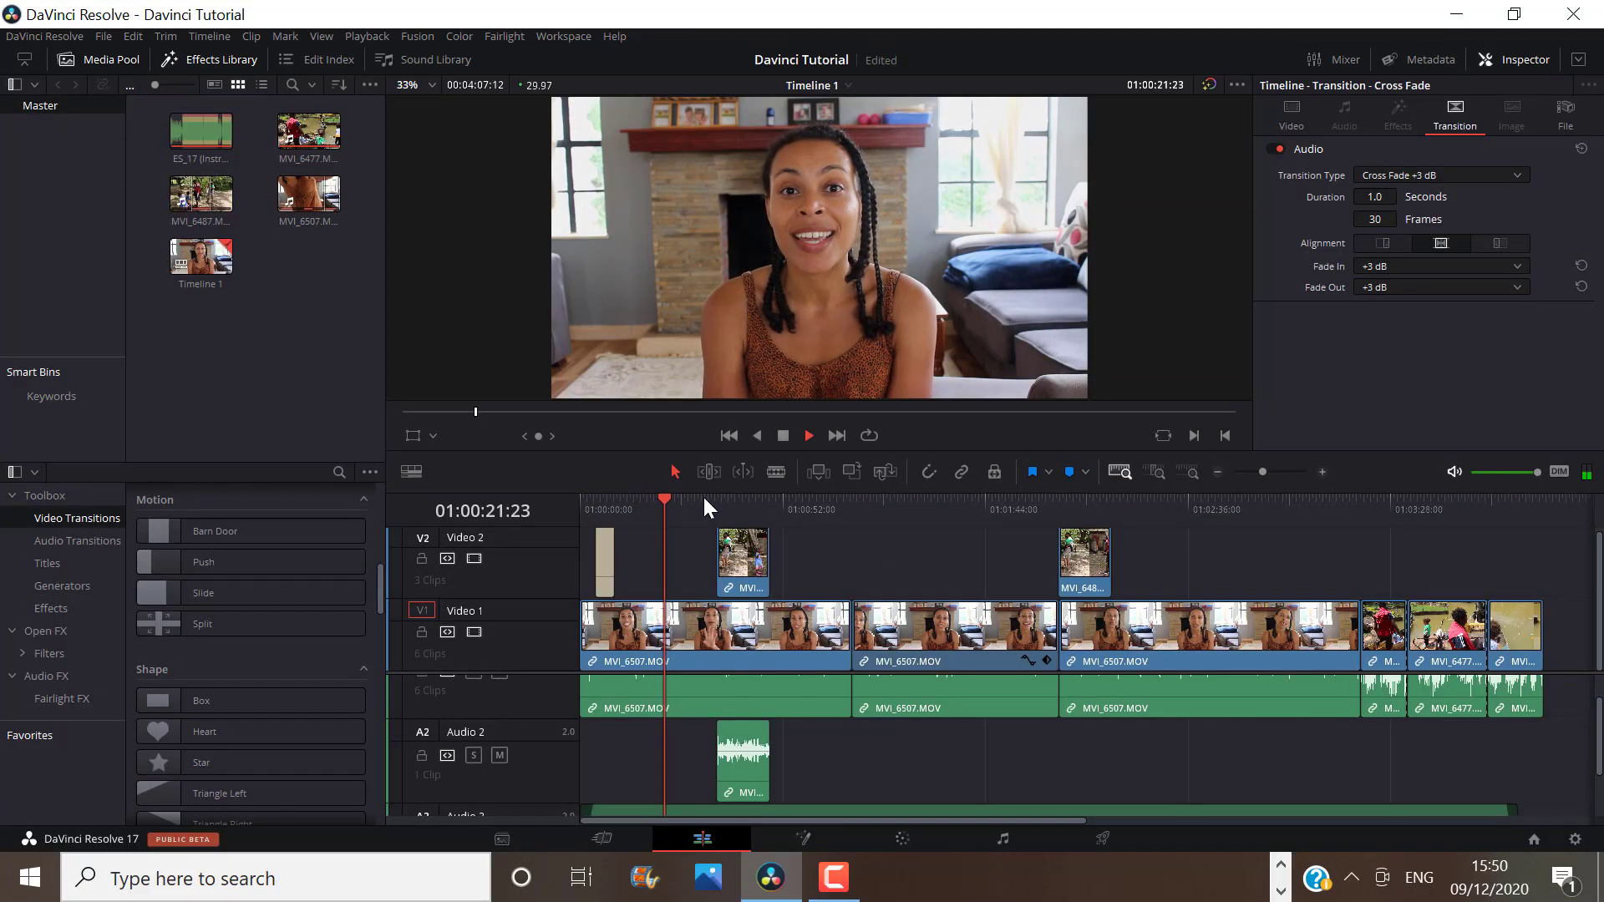
drag(704, 498, 710, 498)
key(space)
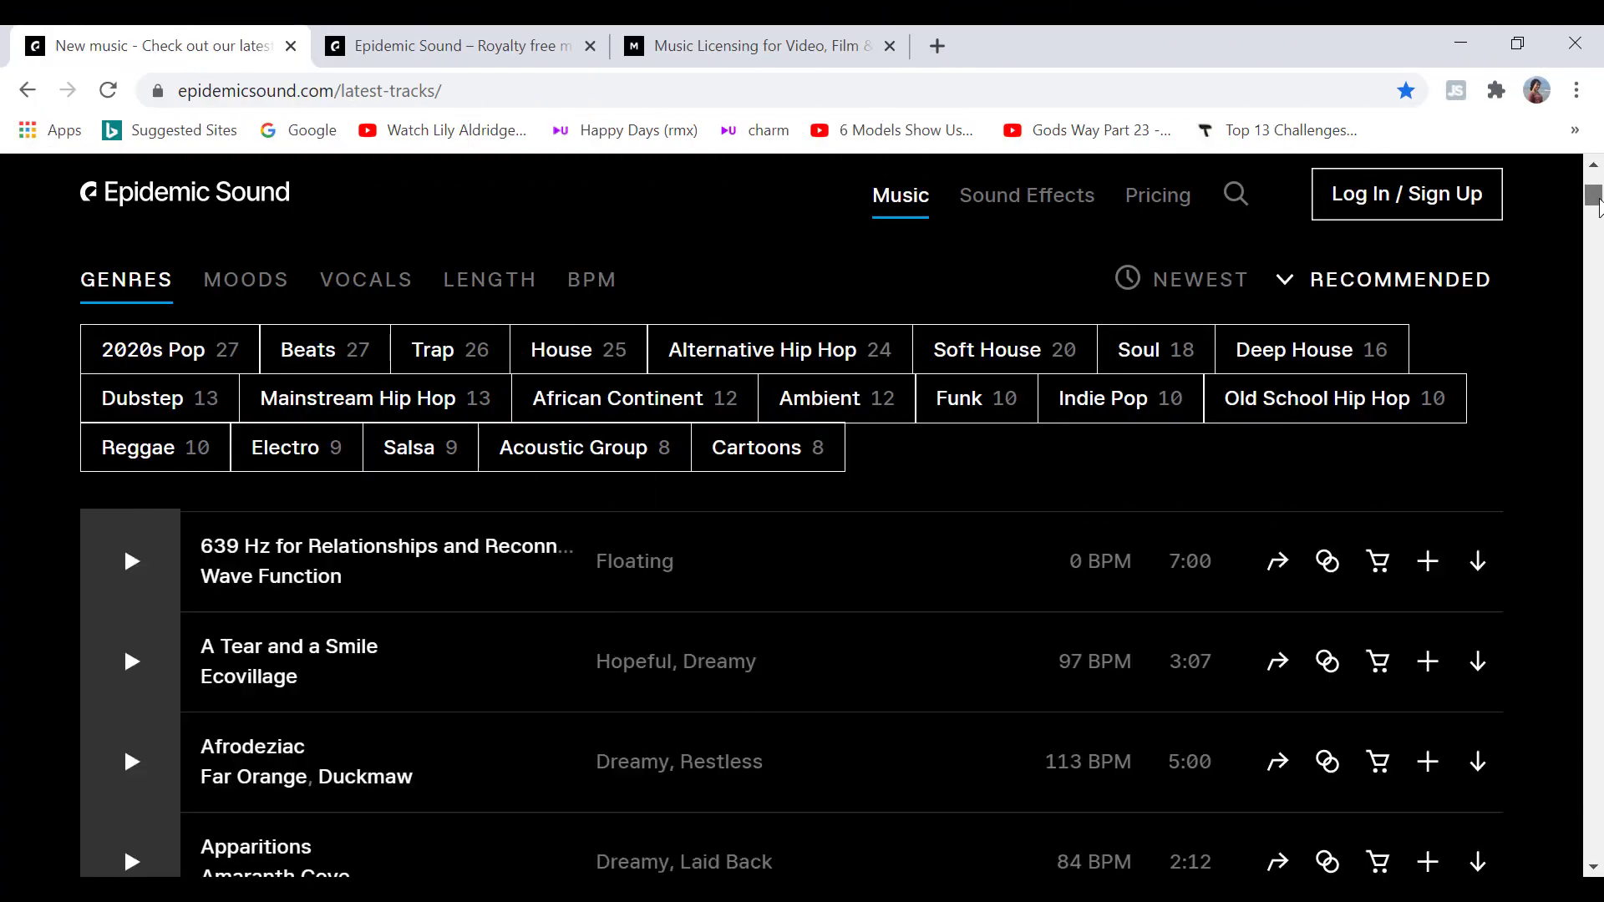
Step: Look through the latest tracks on Epidemic Sound and the free music in the YouTube Studio audio library
drag(1596, 203, 1596, 236)
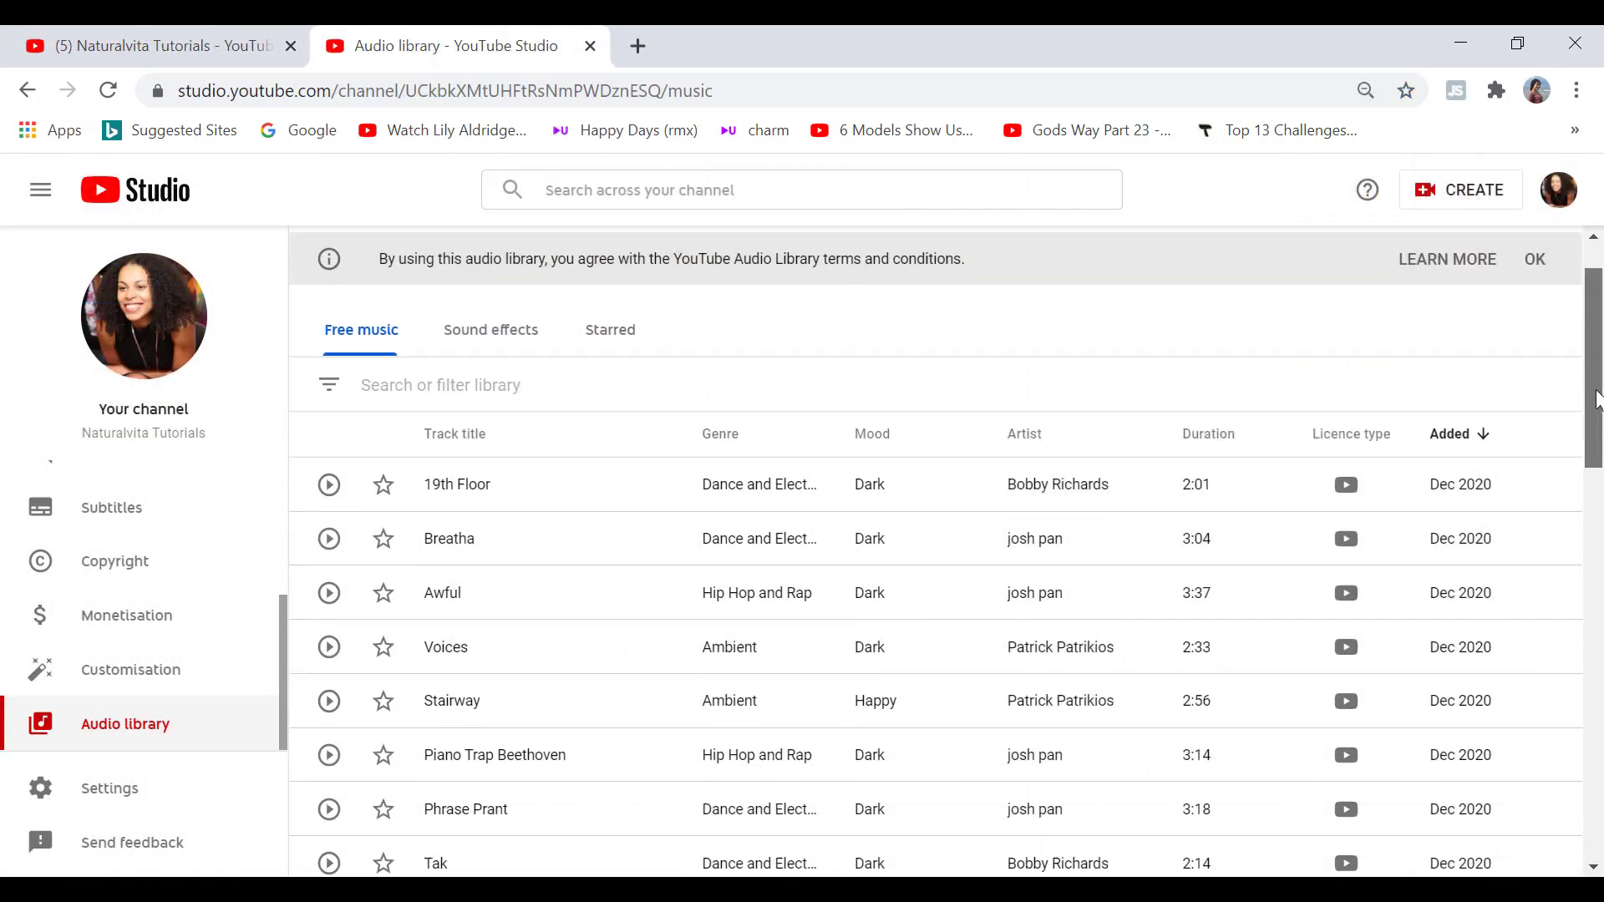
drag(1597, 392, 1596, 722)
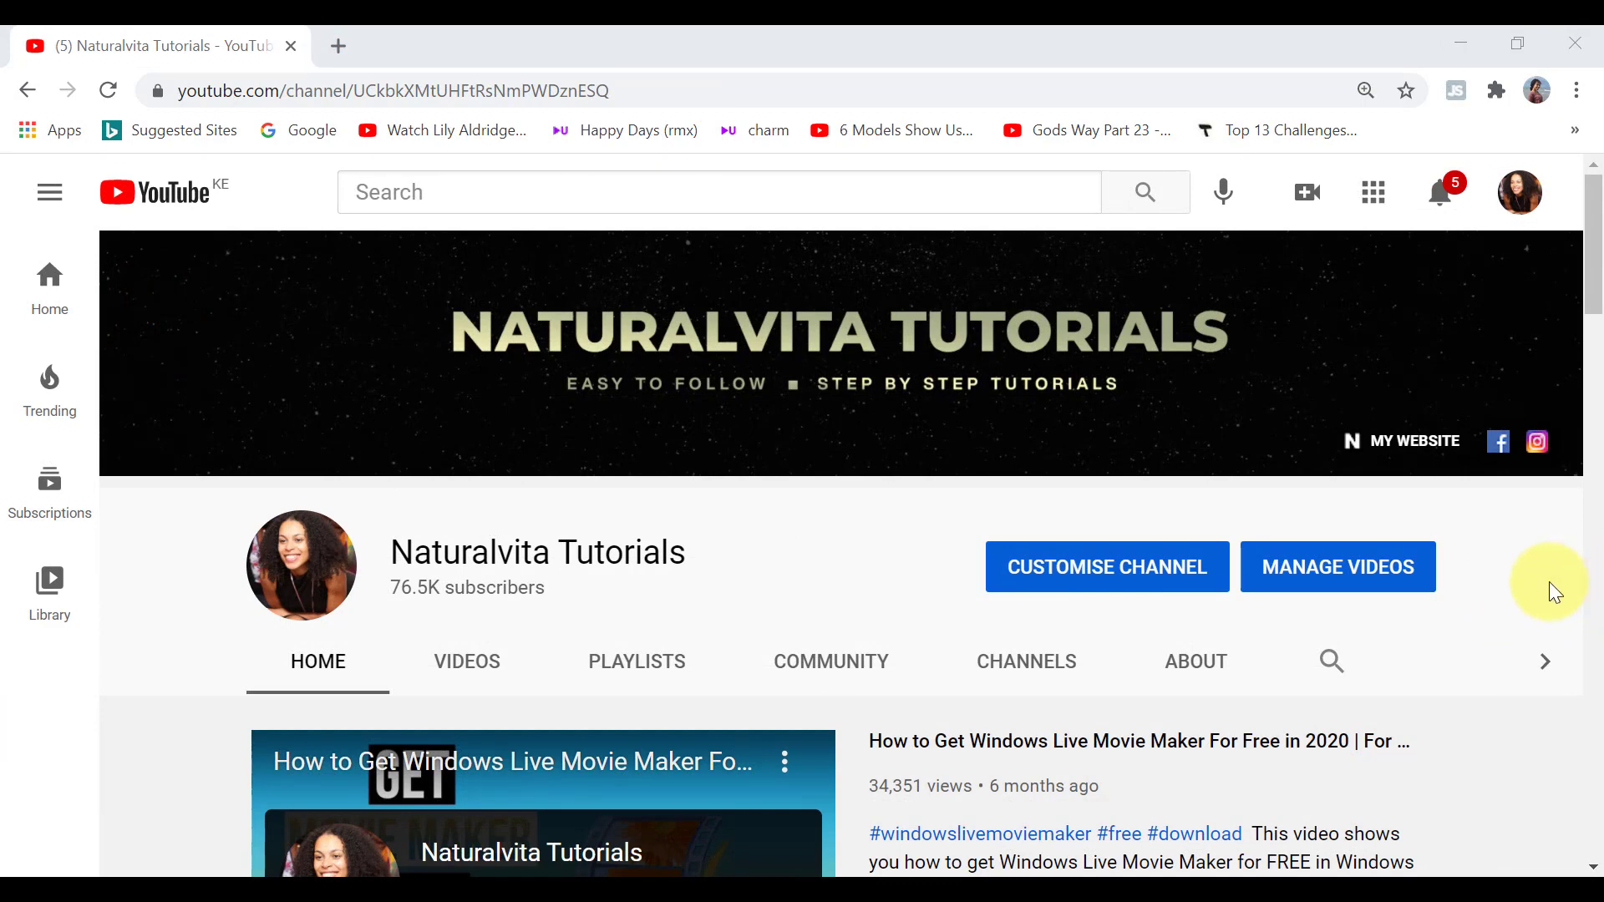
Step: Open the YouTube Studio audio library from the Naturalvita Tutorials channel page
click(1327, 565)
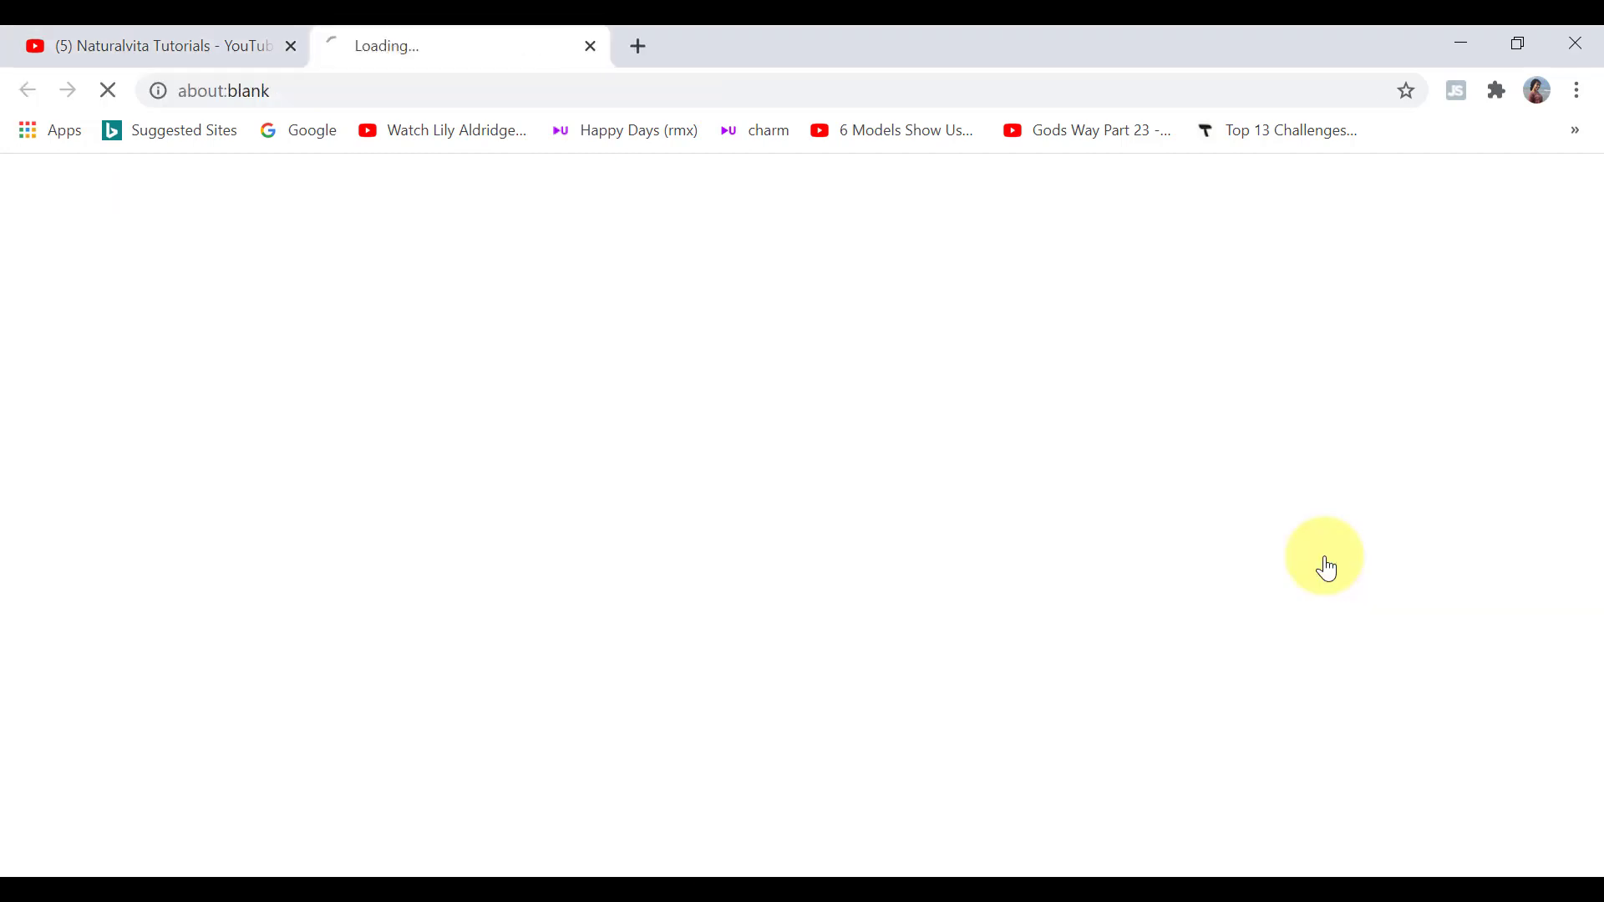
drag(282, 603, 286, 742)
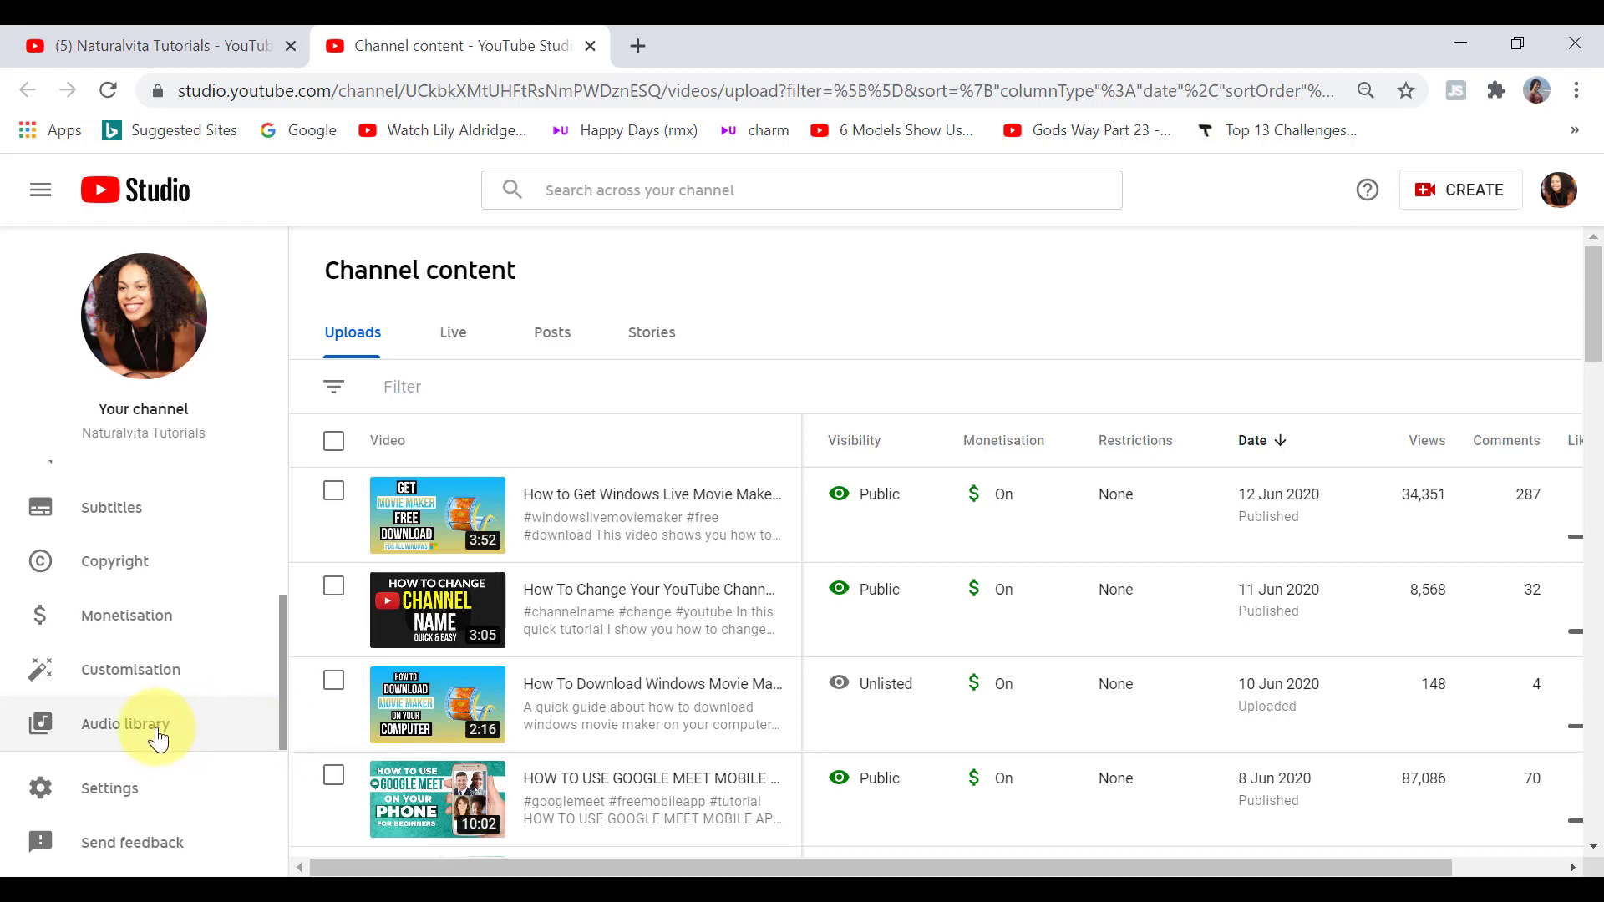
click(156, 739)
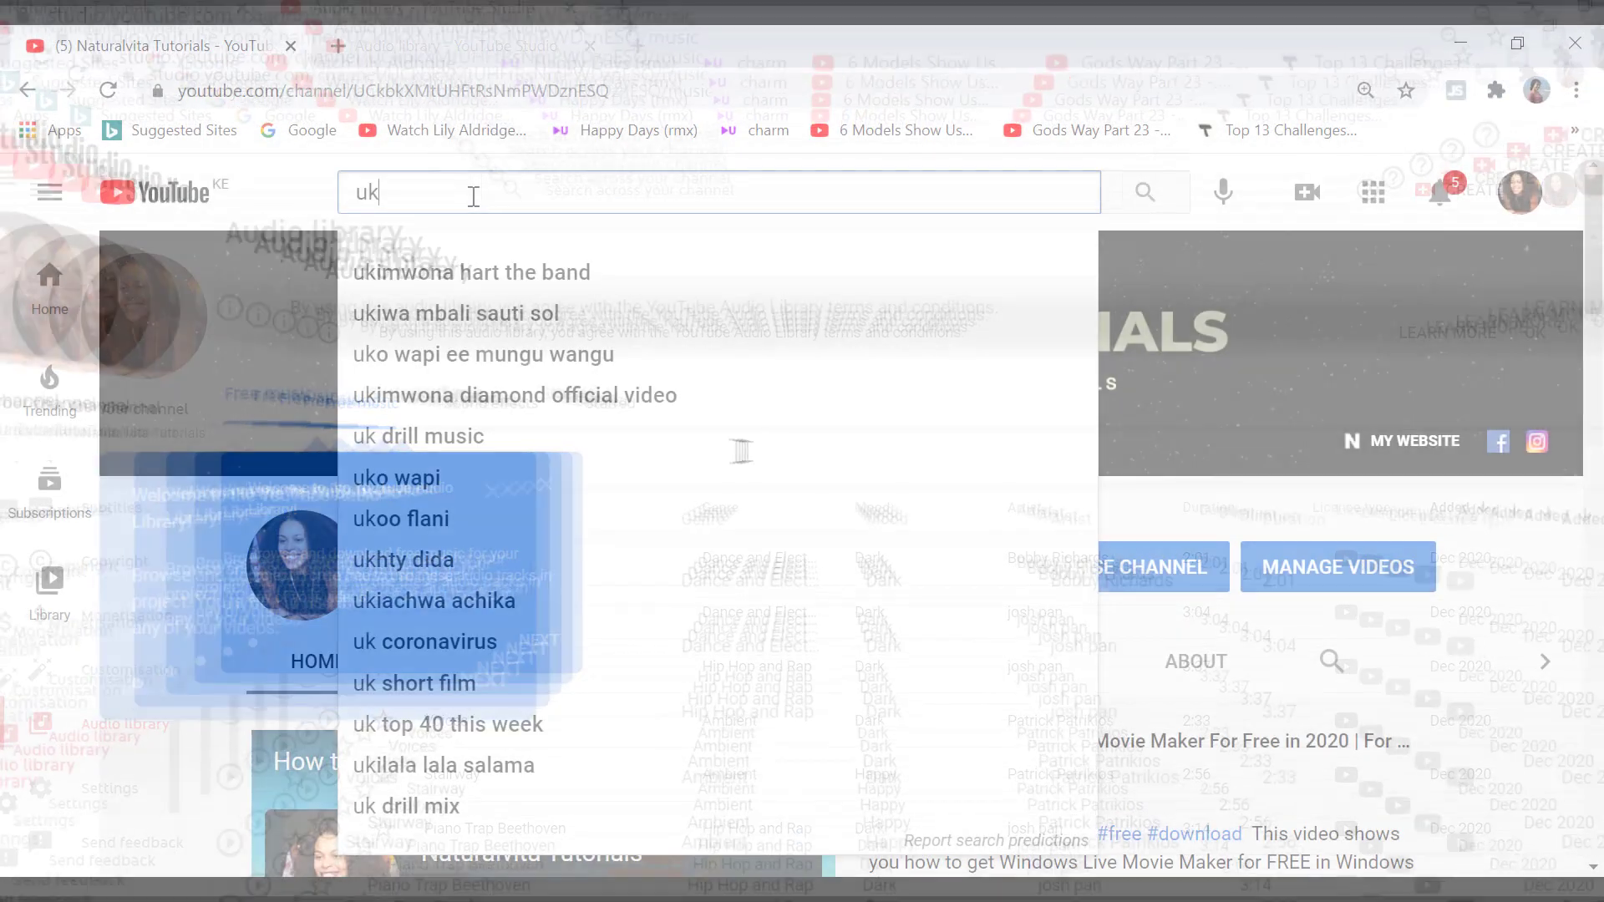
Step: Search YouTube for "ukulele remixes"
text(ulele)
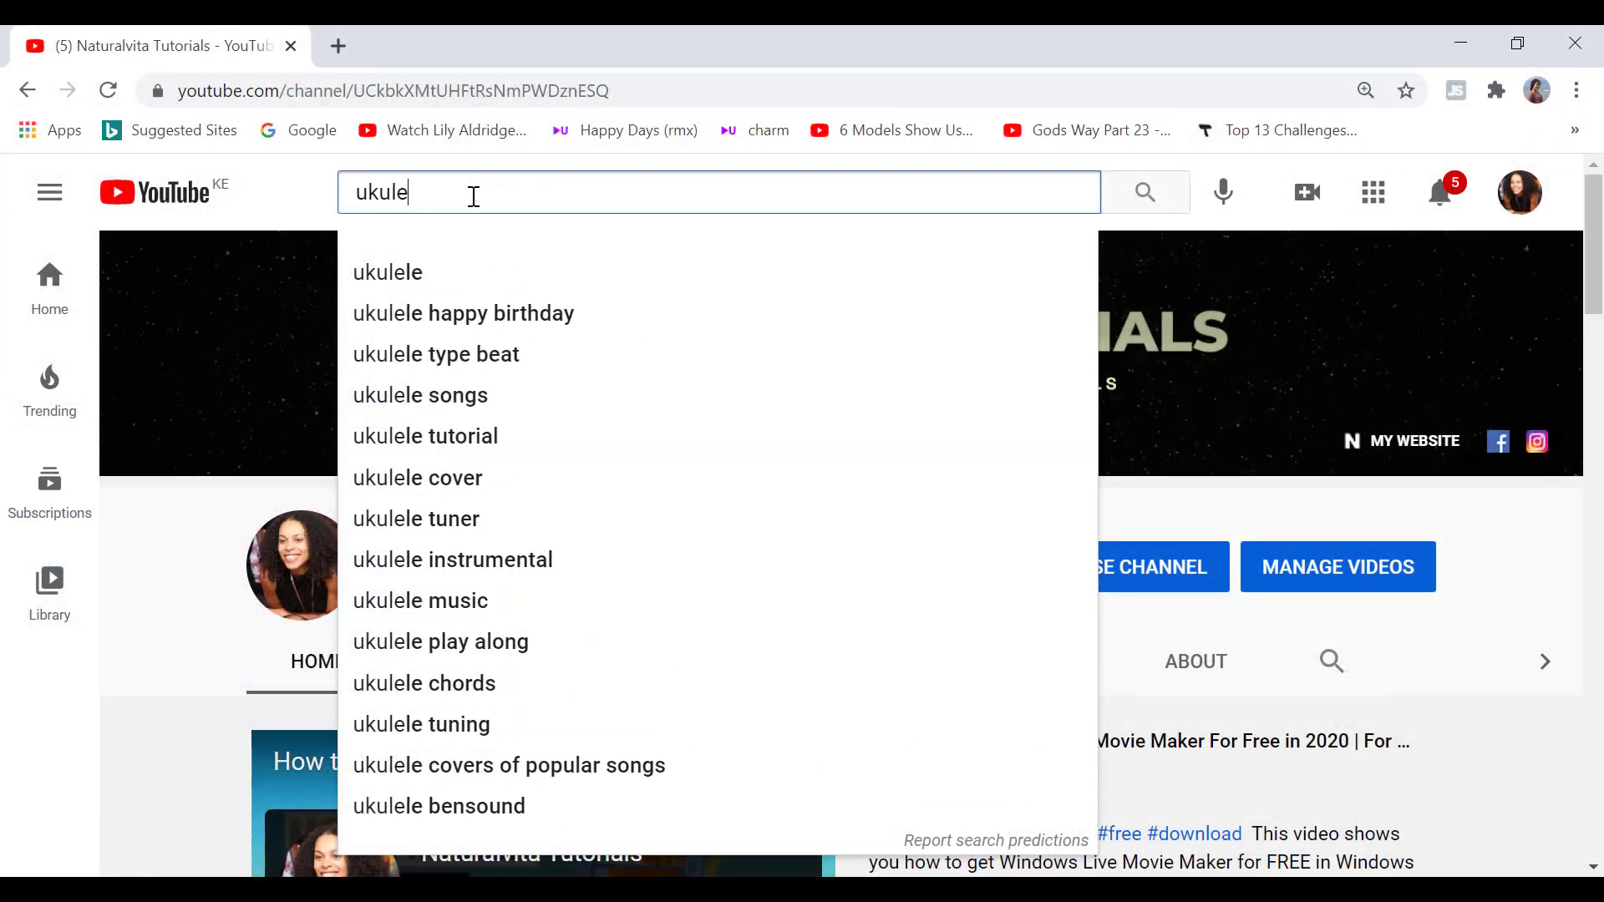
text( remixes)
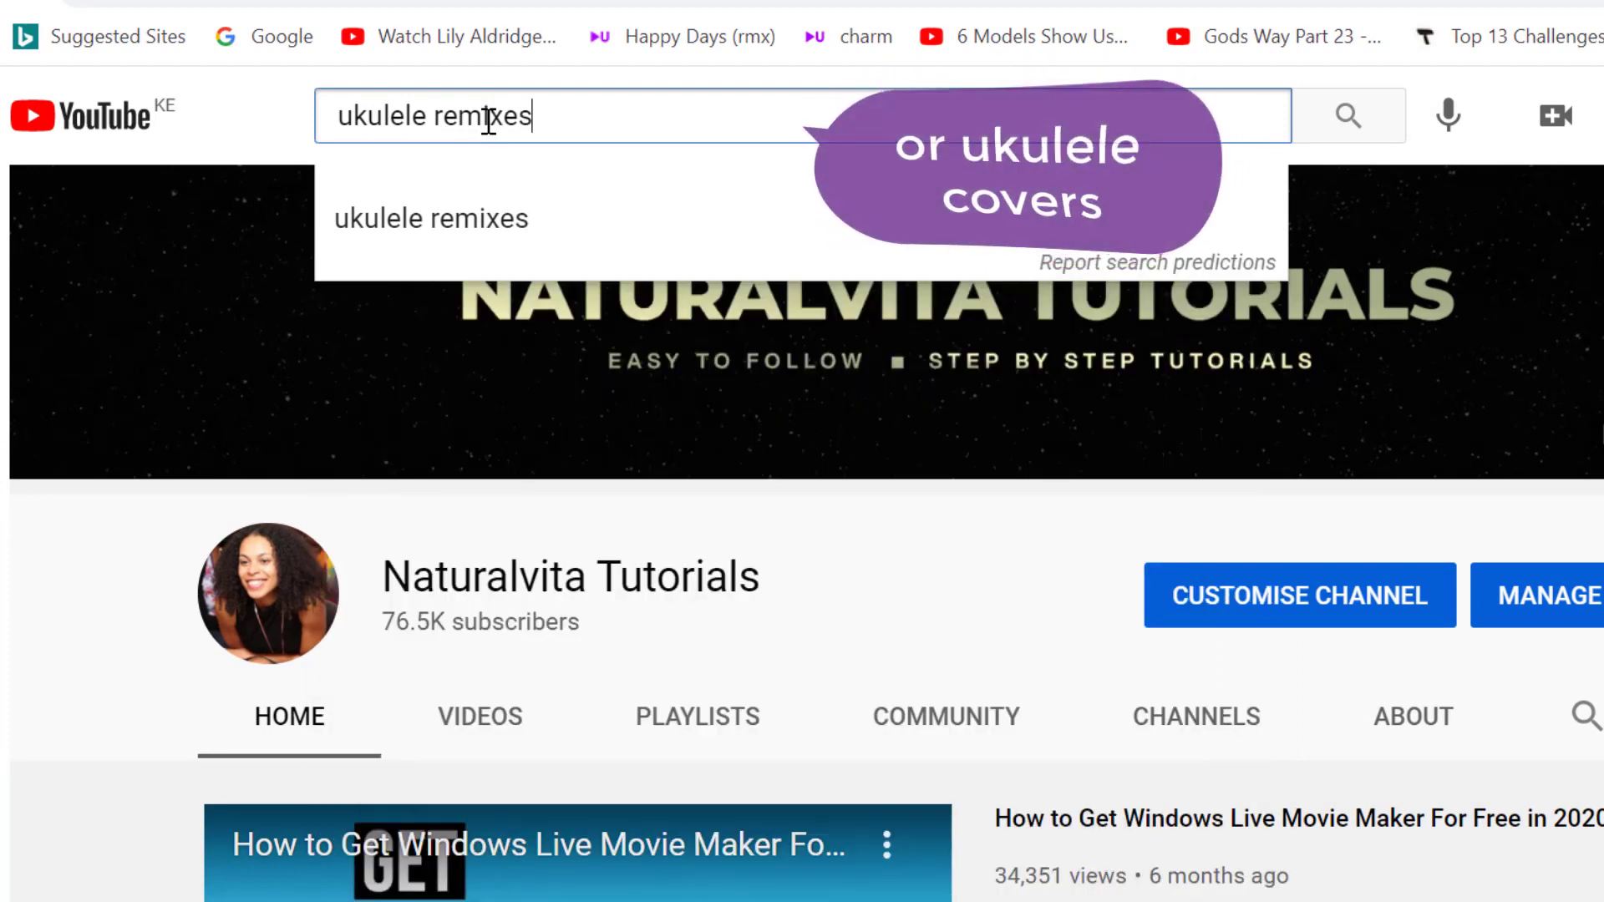
key(Return)
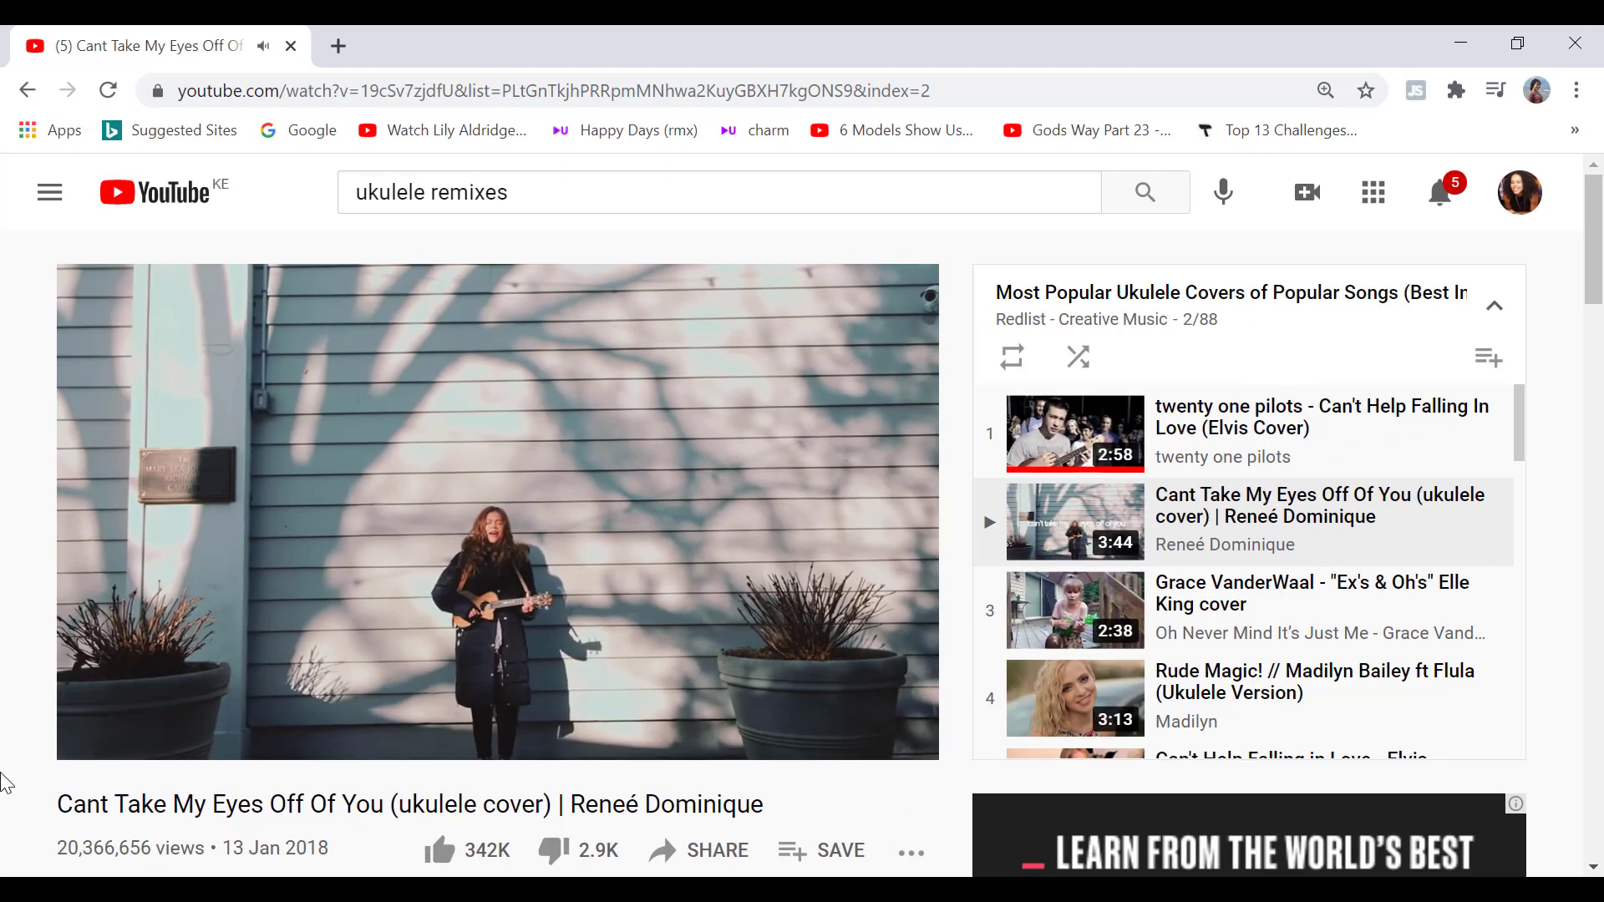
Step: Copy the link of the "Cant Take My Eyes Off Of You" ukulele cover, convert it to MP3 with YtMp3 and download it
click(362, 90)
right_click(362, 85)
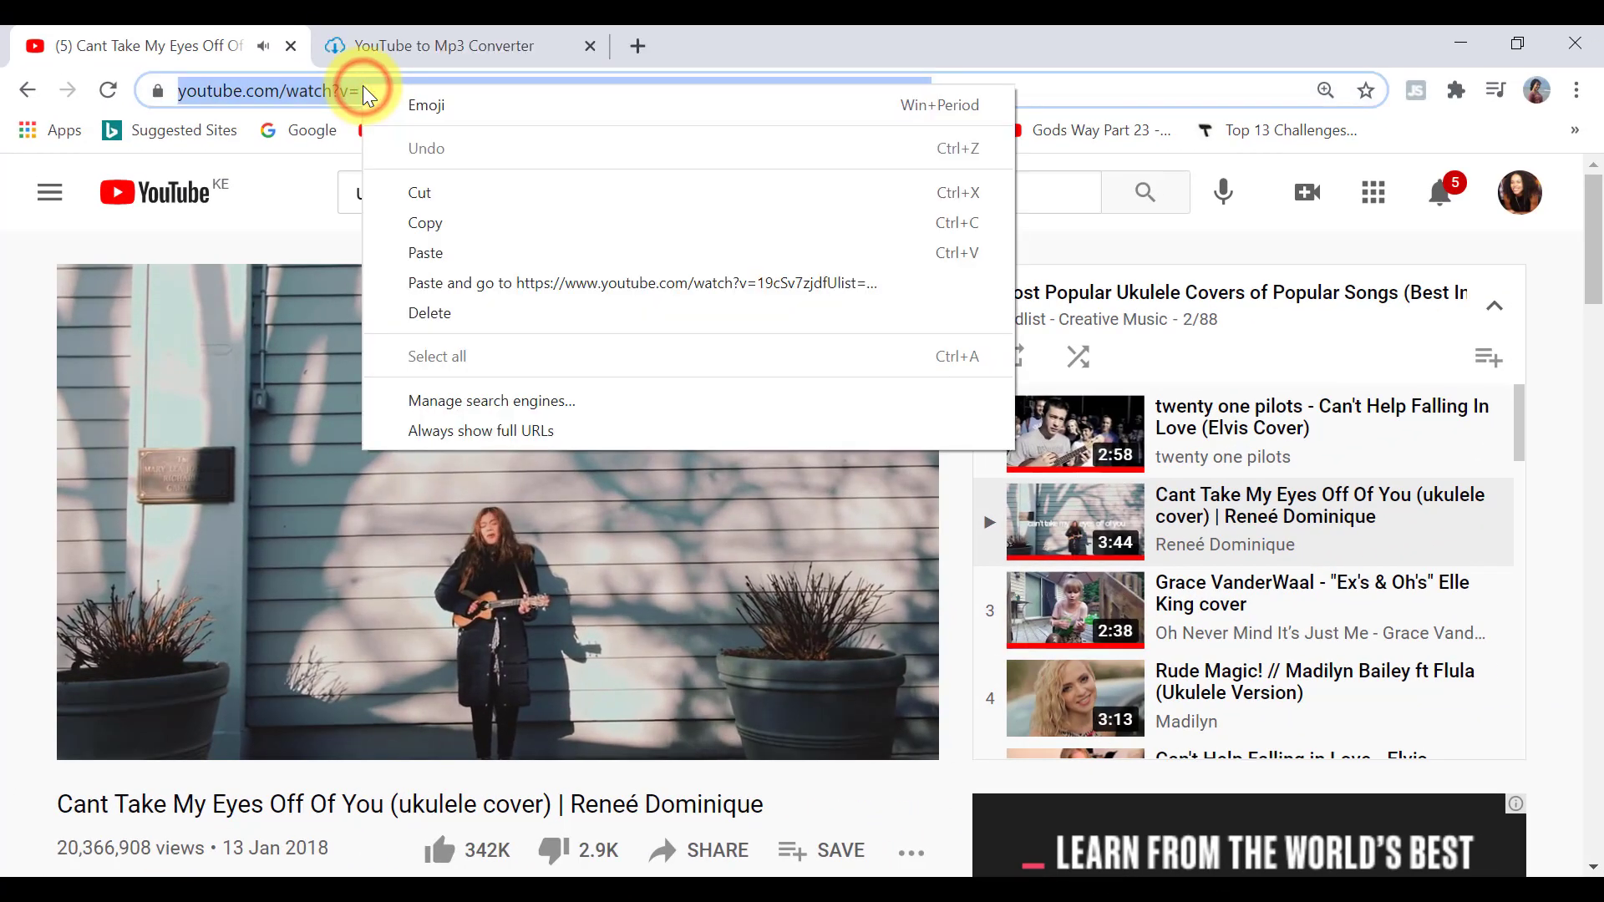
click(390, 223)
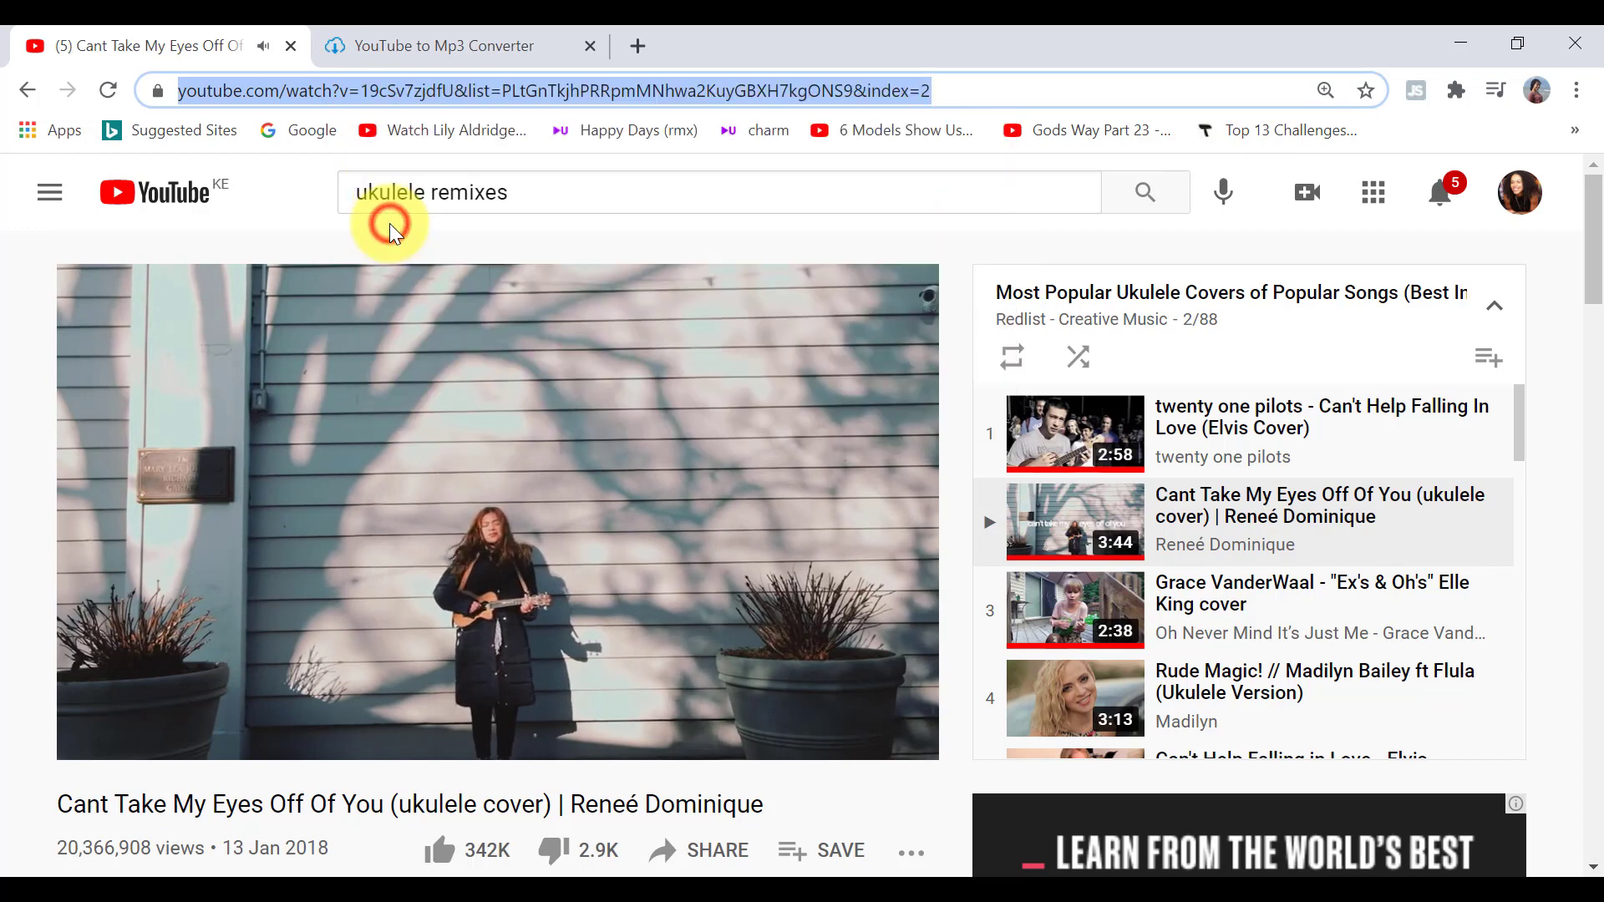
click(414, 47)
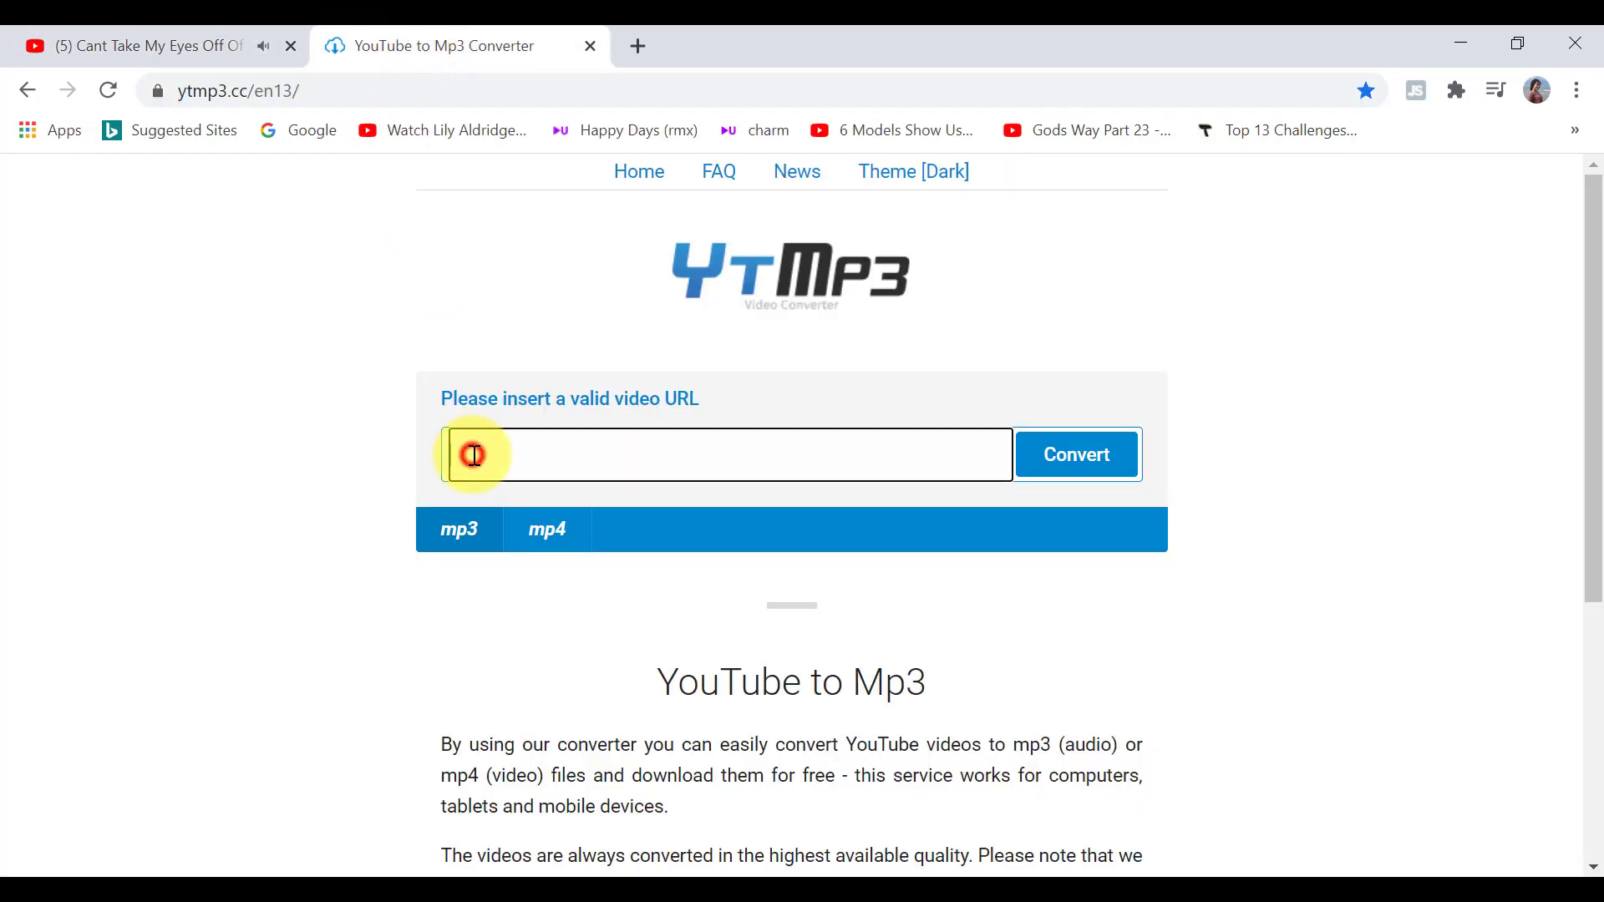
key(ctrl+v)
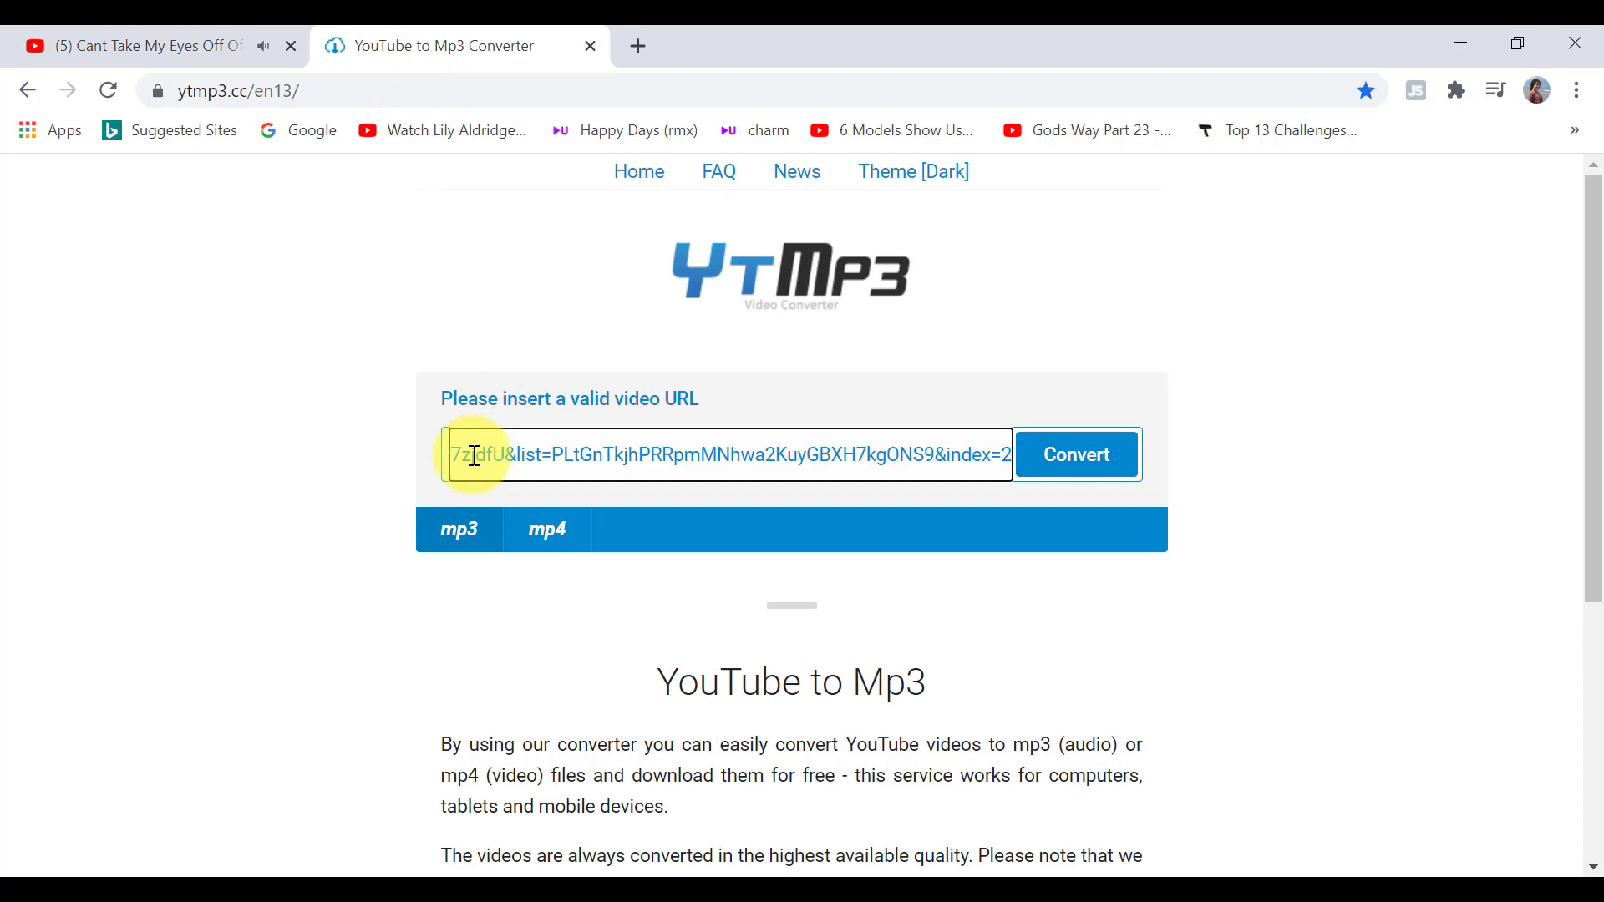
click(1098, 459)
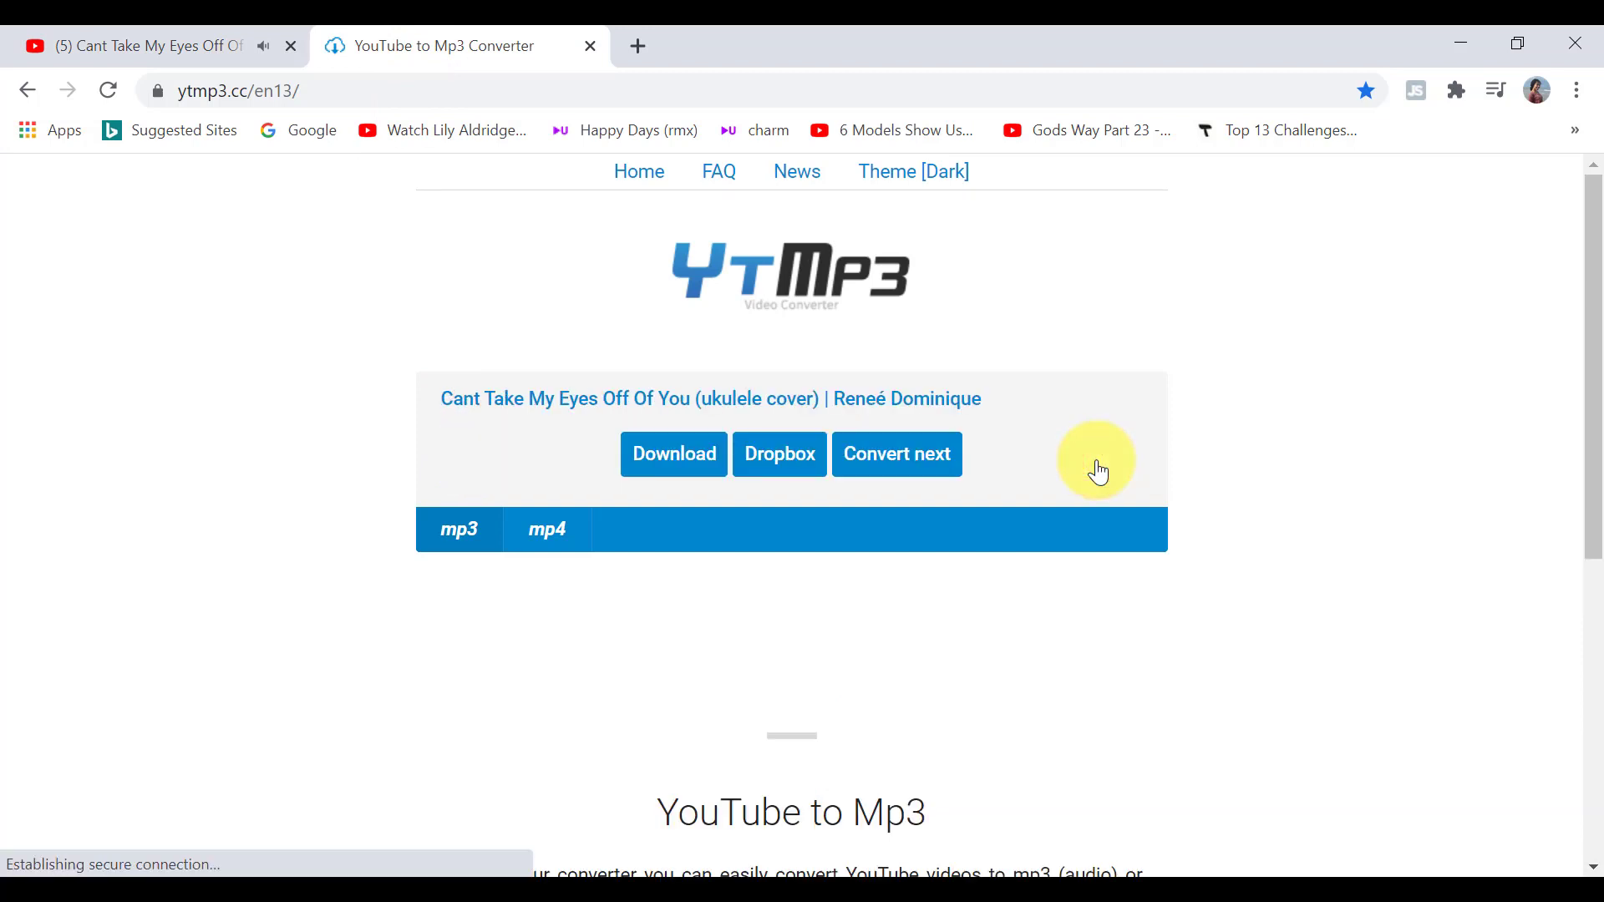
click(650, 466)
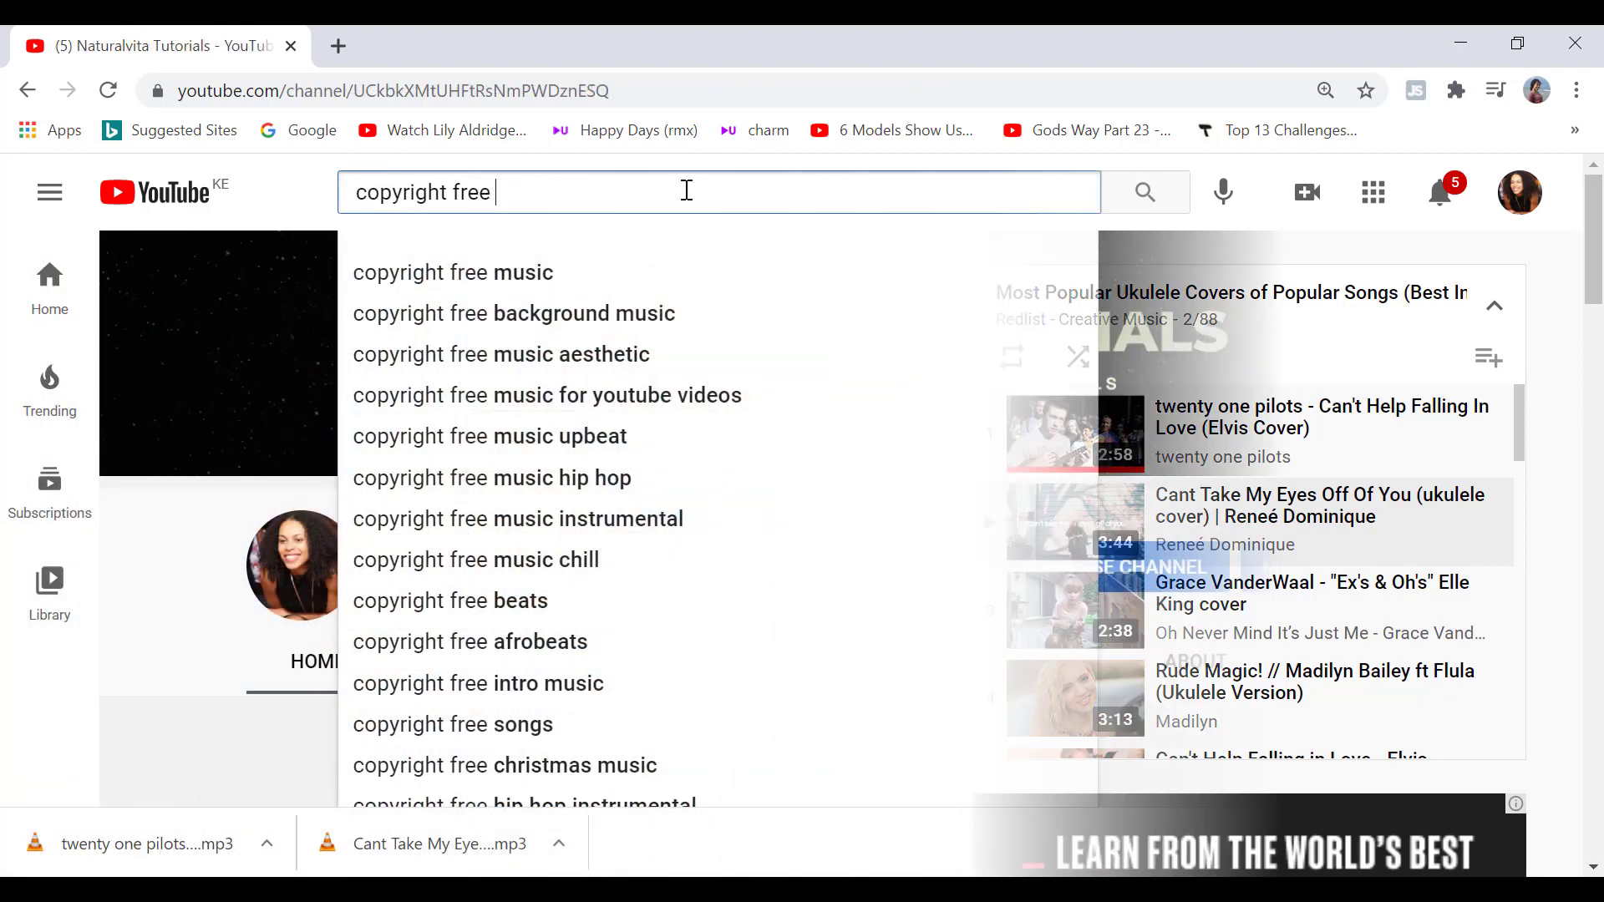
Step: Search YouTube for "copyright free music" and browse the channel "Audio Library — Music for content creators"
text(music)
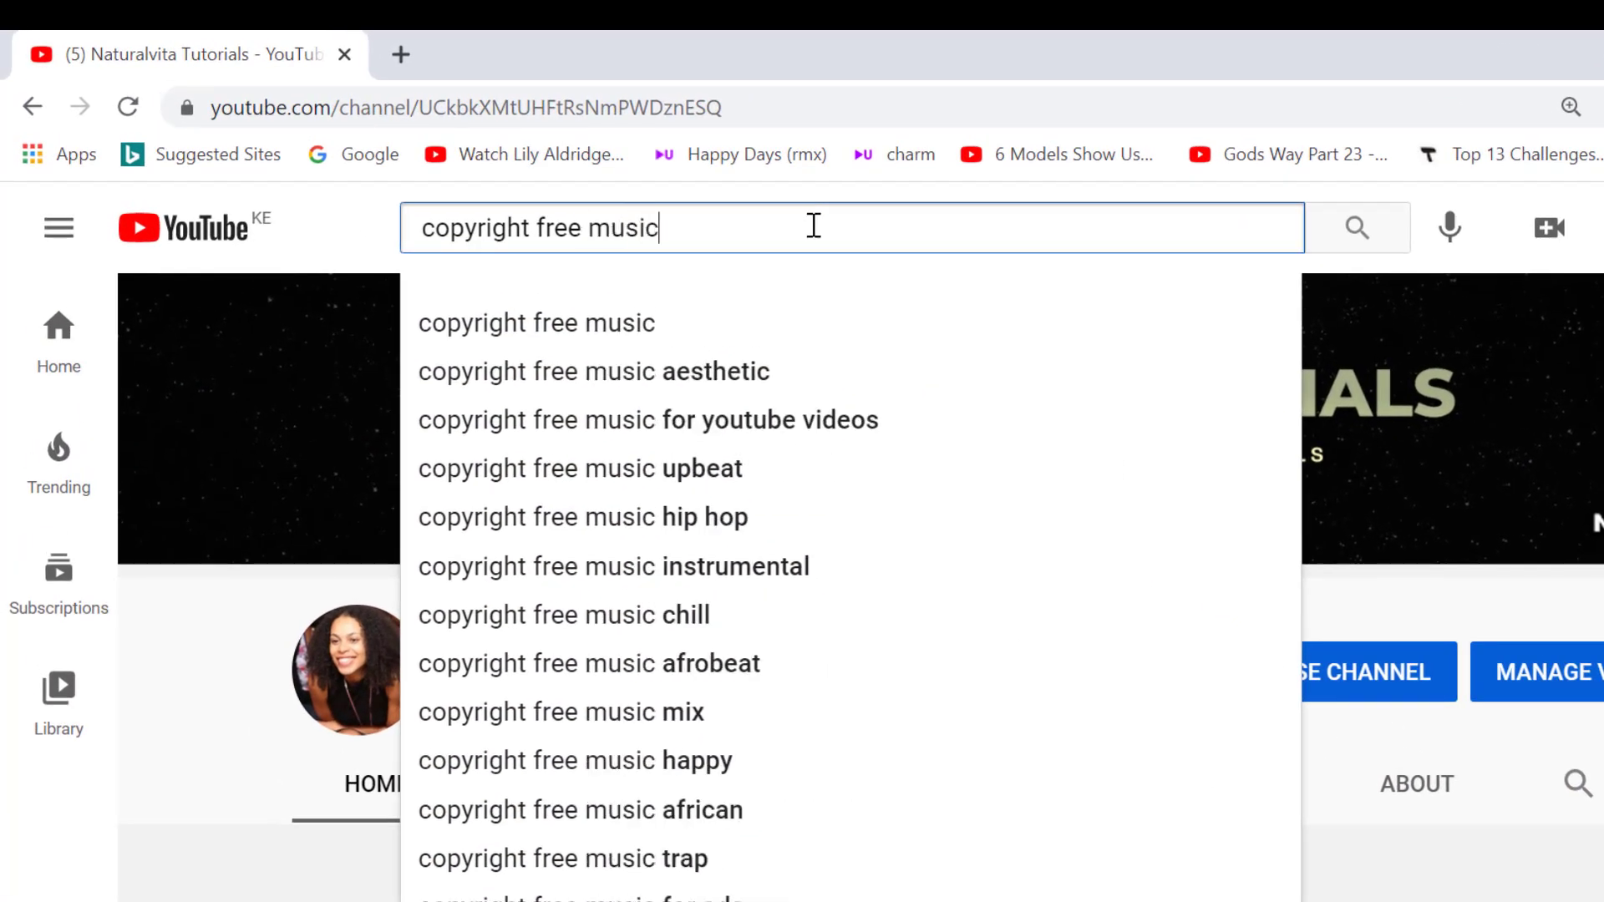
key(Return)
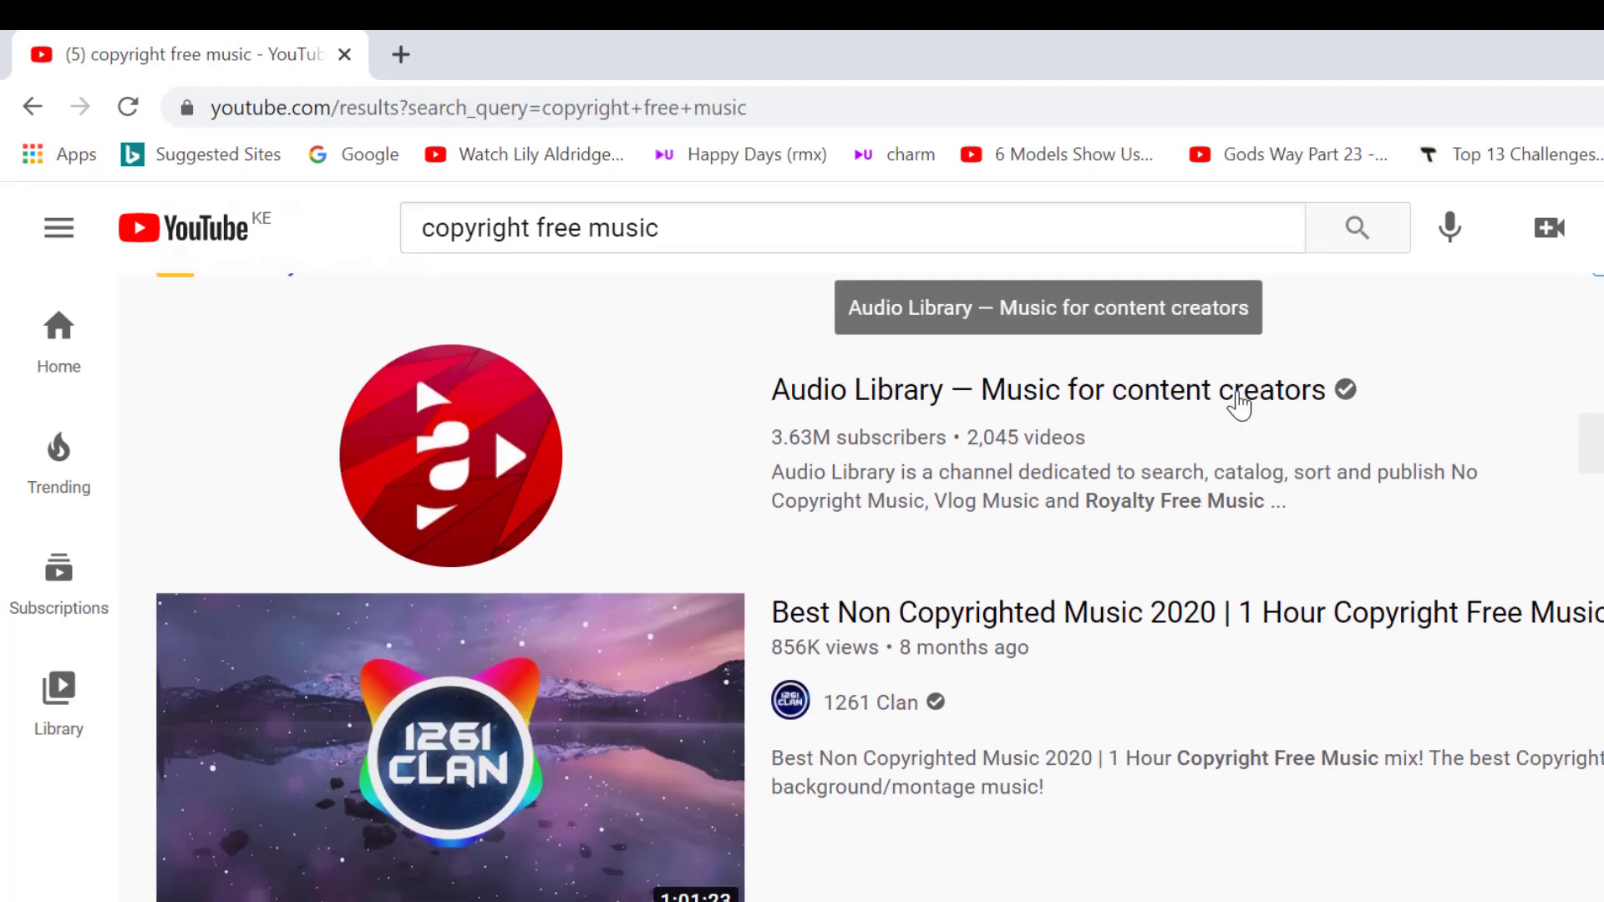
click(1131, 399)
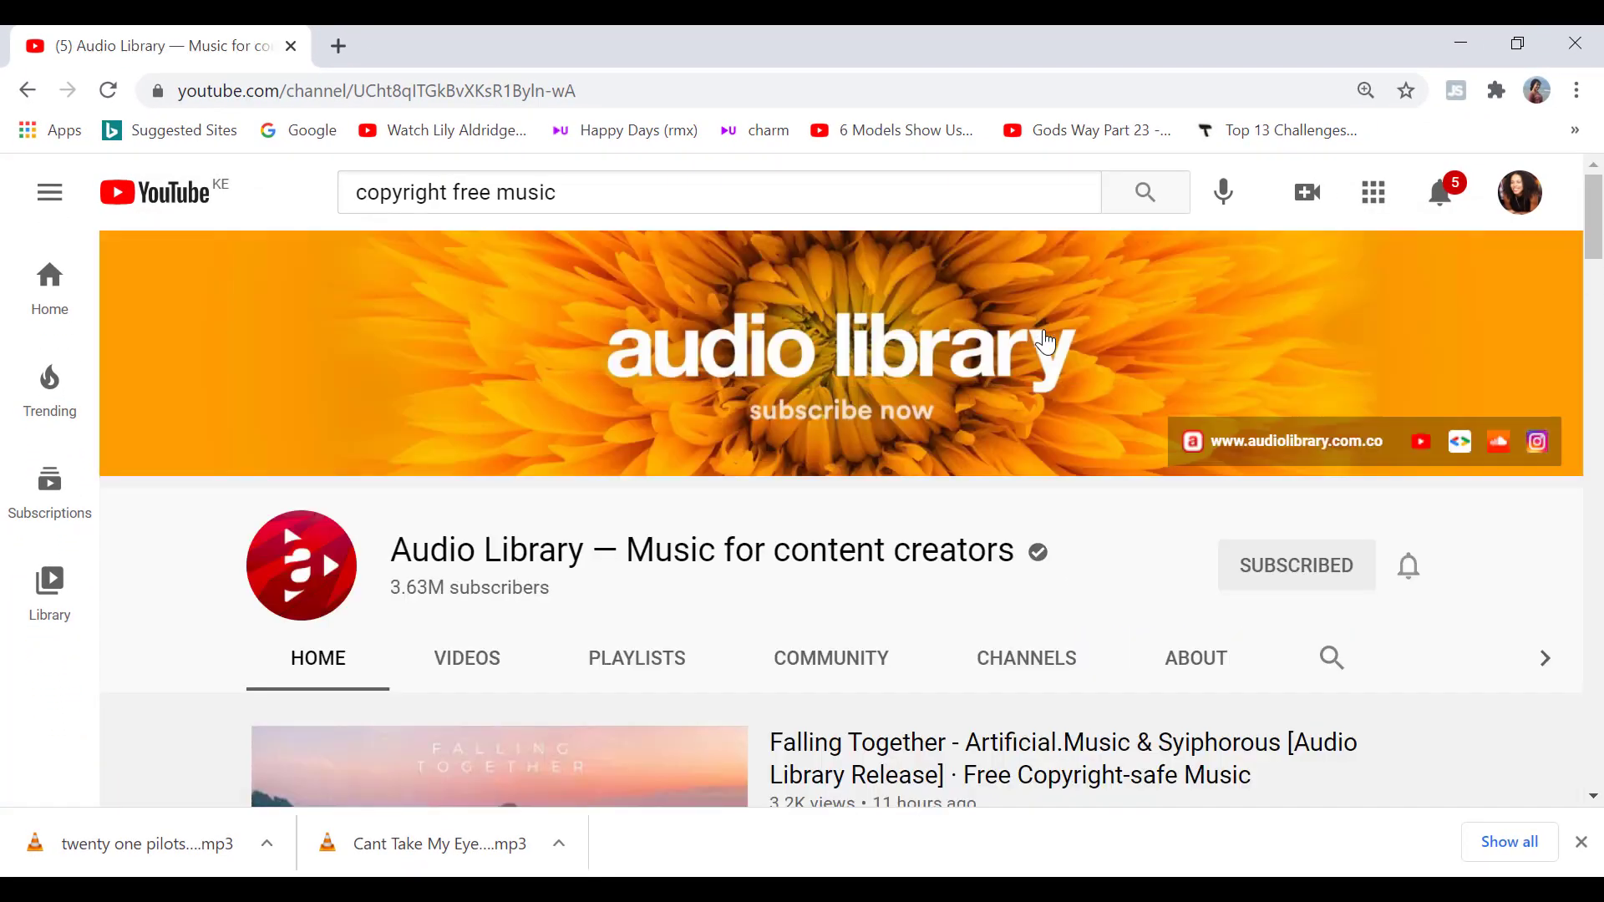
scroll(1599, 422, down, 10)
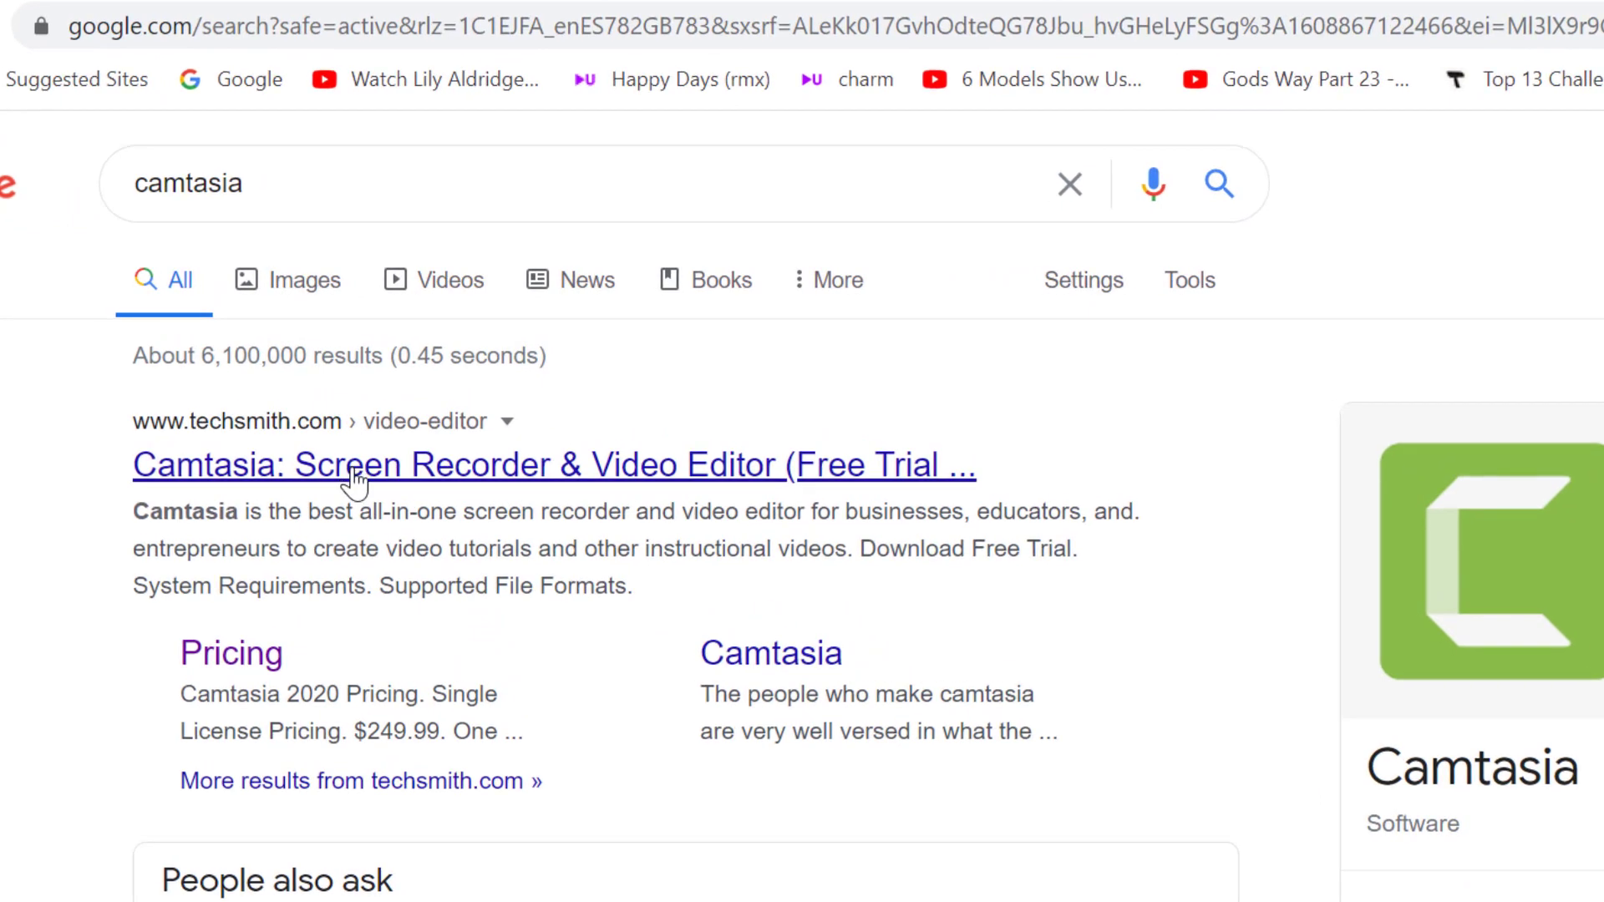
Step: Open TechSmith's Camtasia page from the Google results and look through it and the CamStudio download page
click(355, 481)
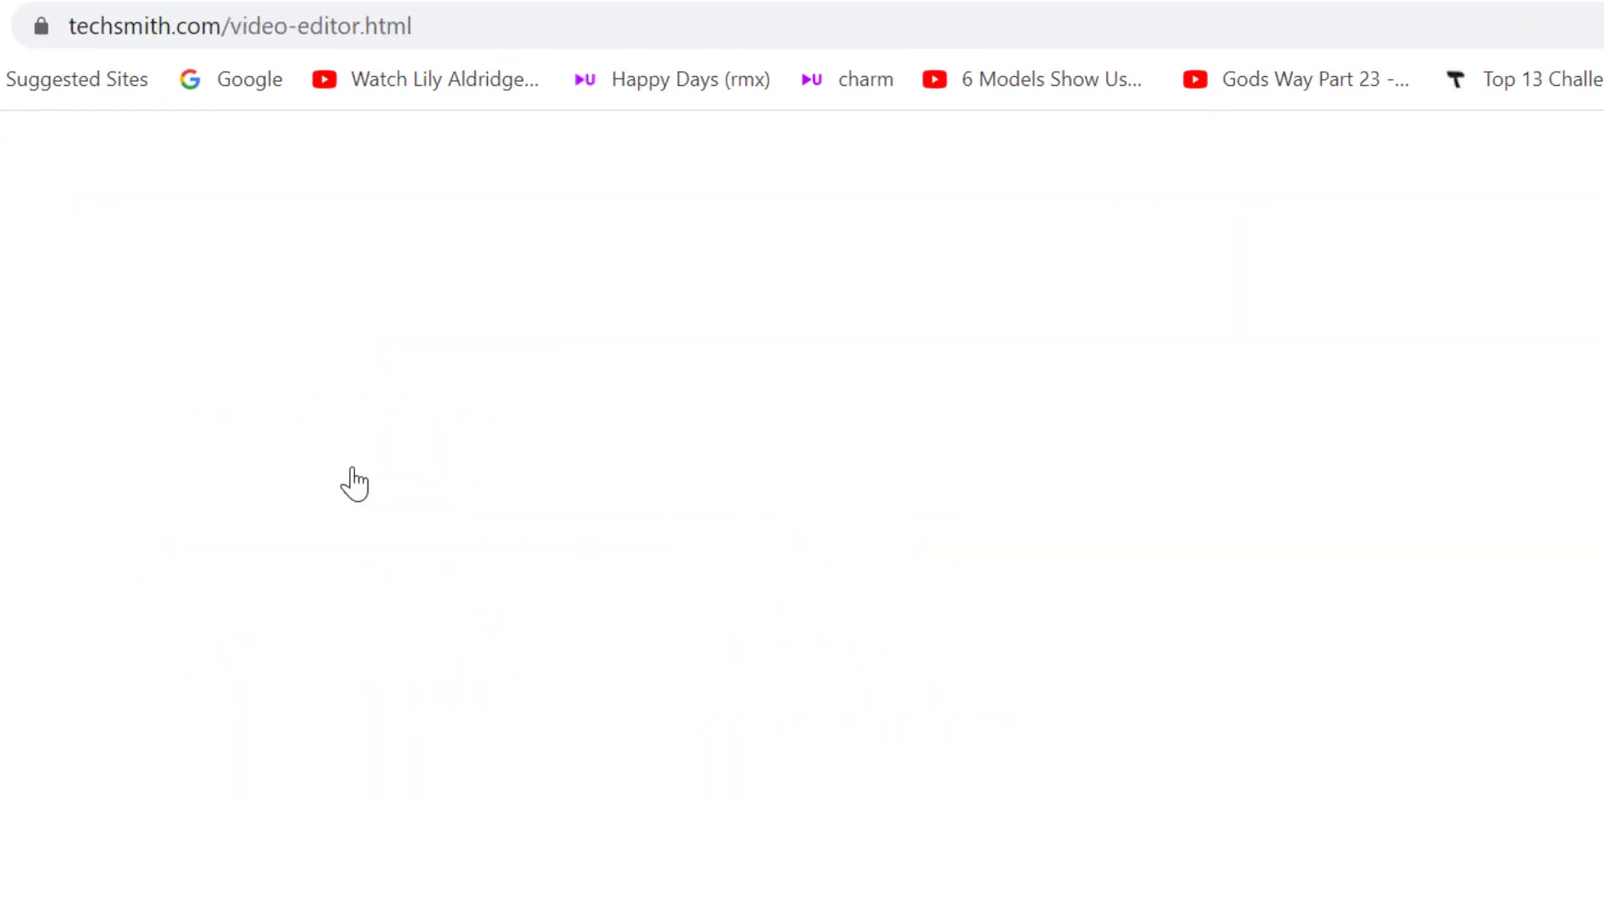
drag(1601, 190, 1600, 204)
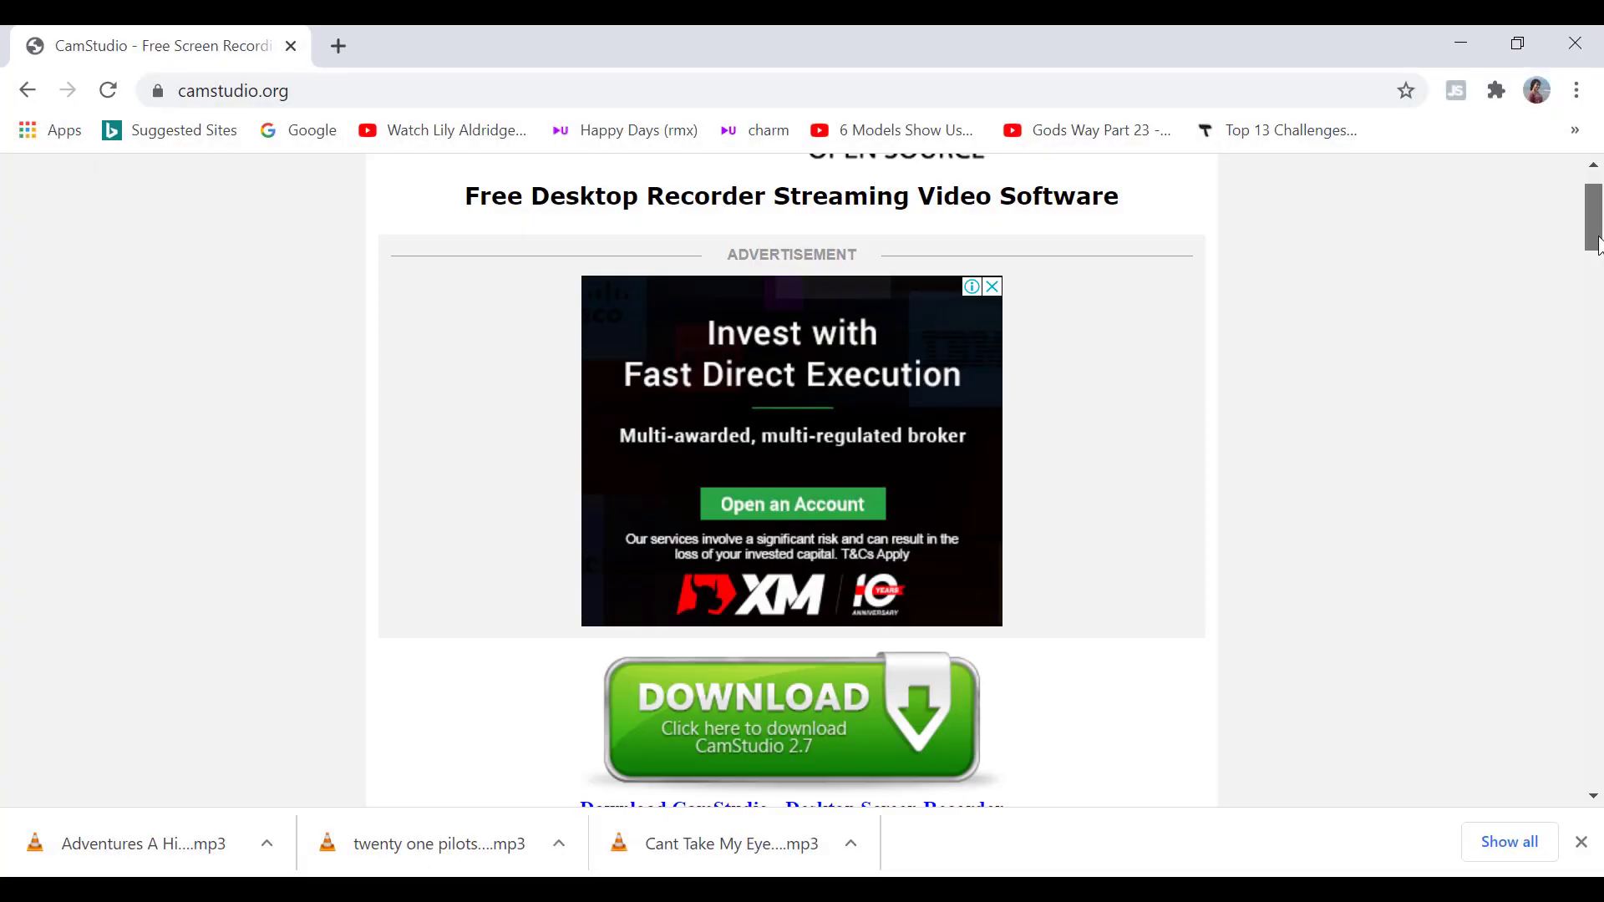
drag(1597, 240, 1598, 247)
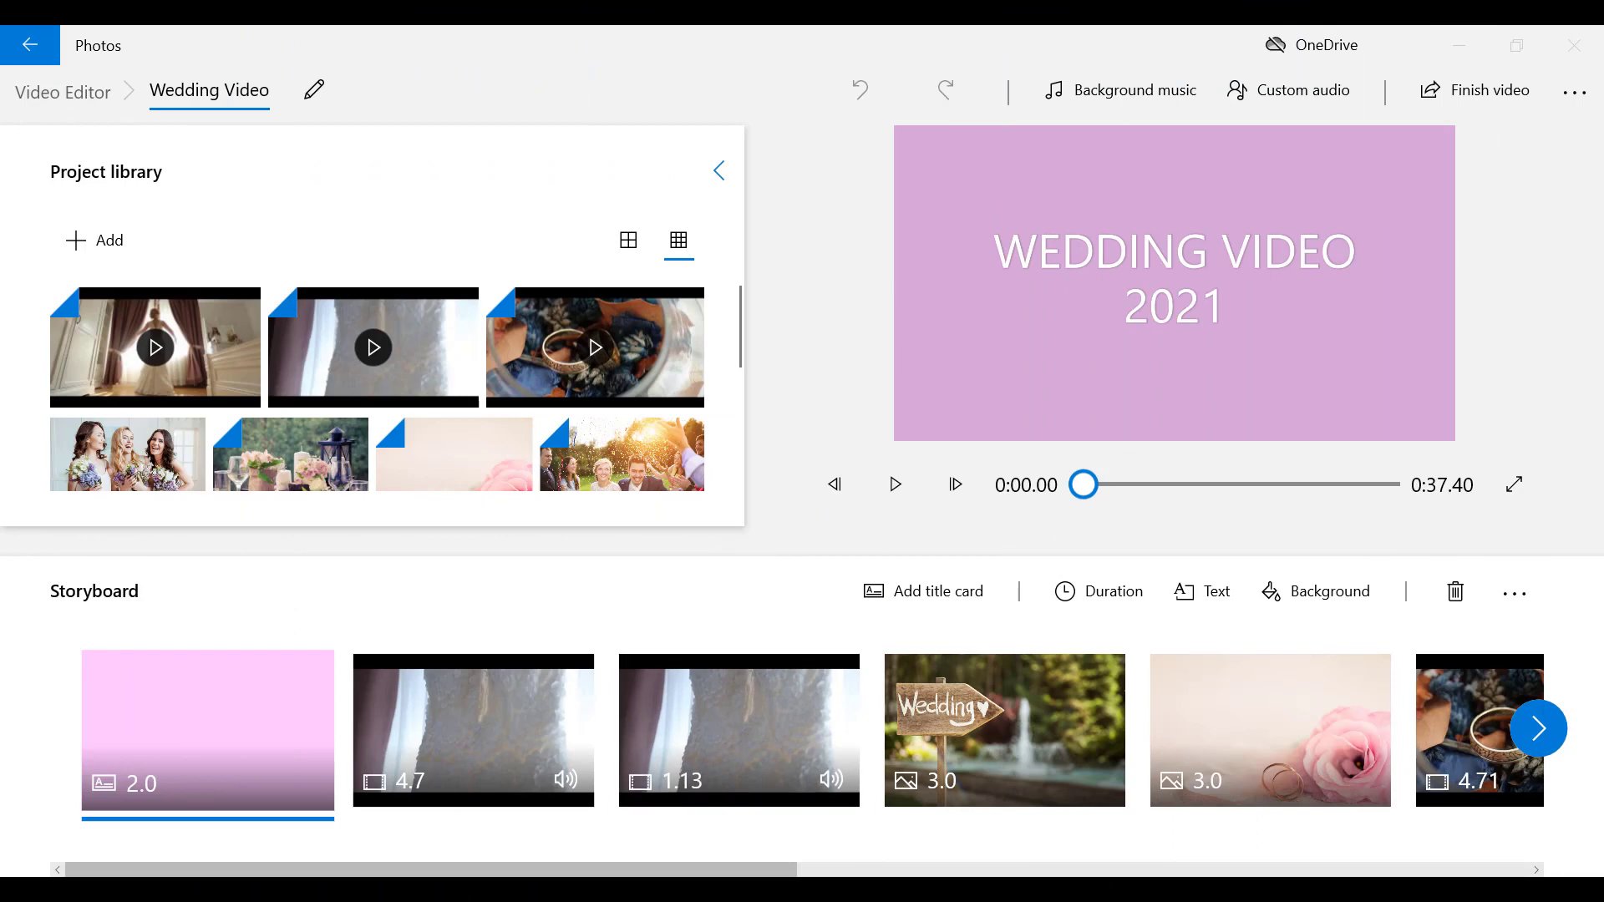
Step: Search Windows for "video"
key(super)
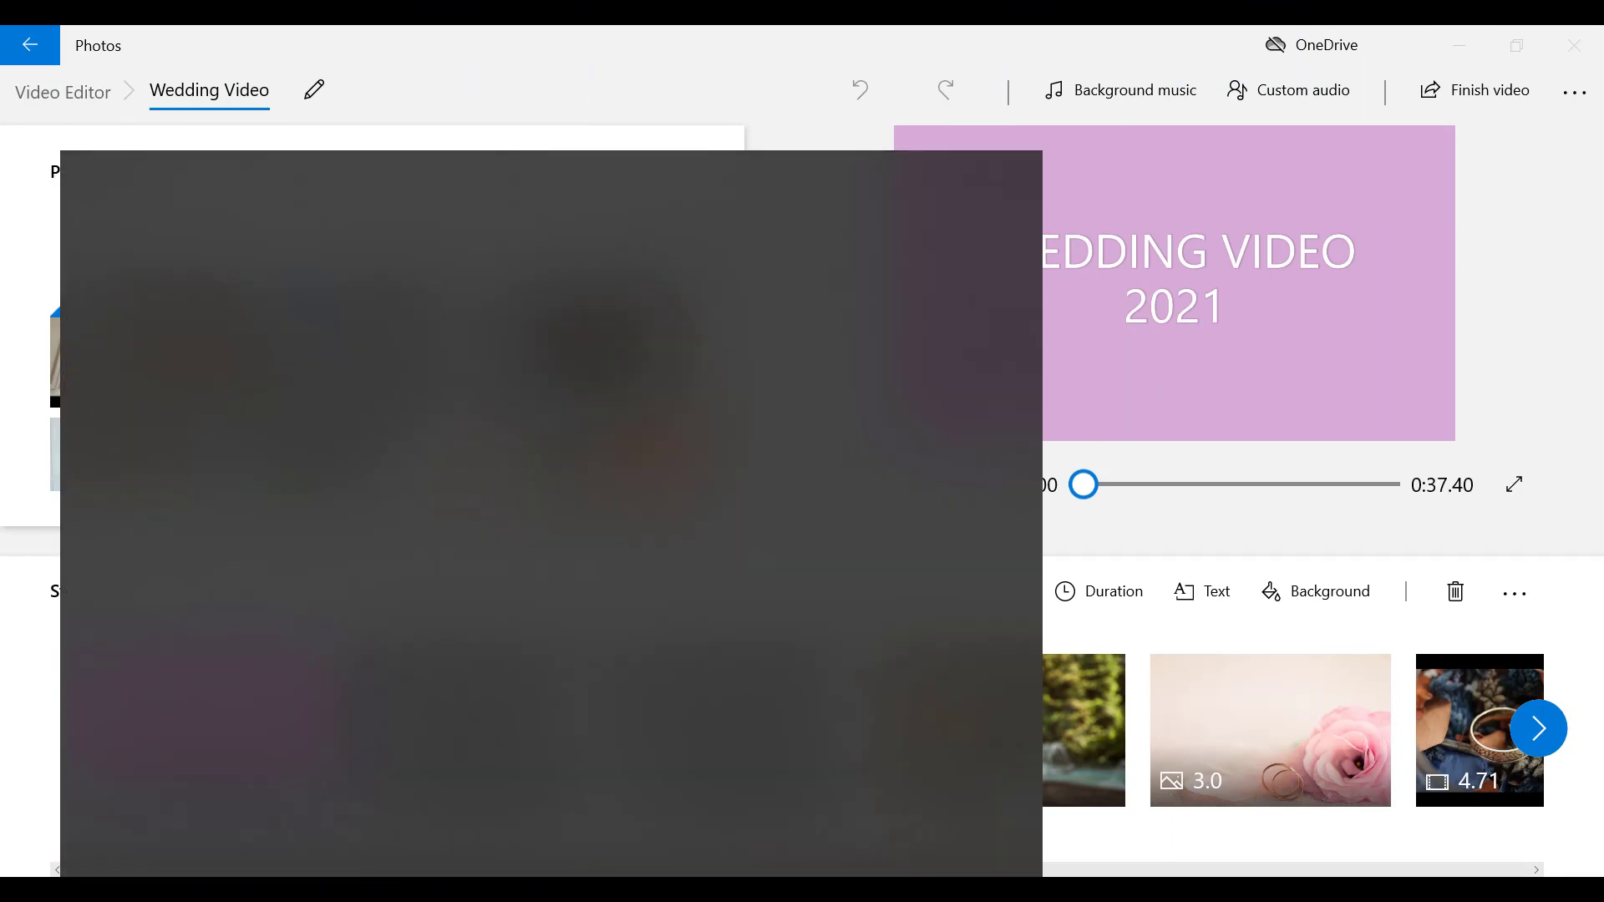
text(video)
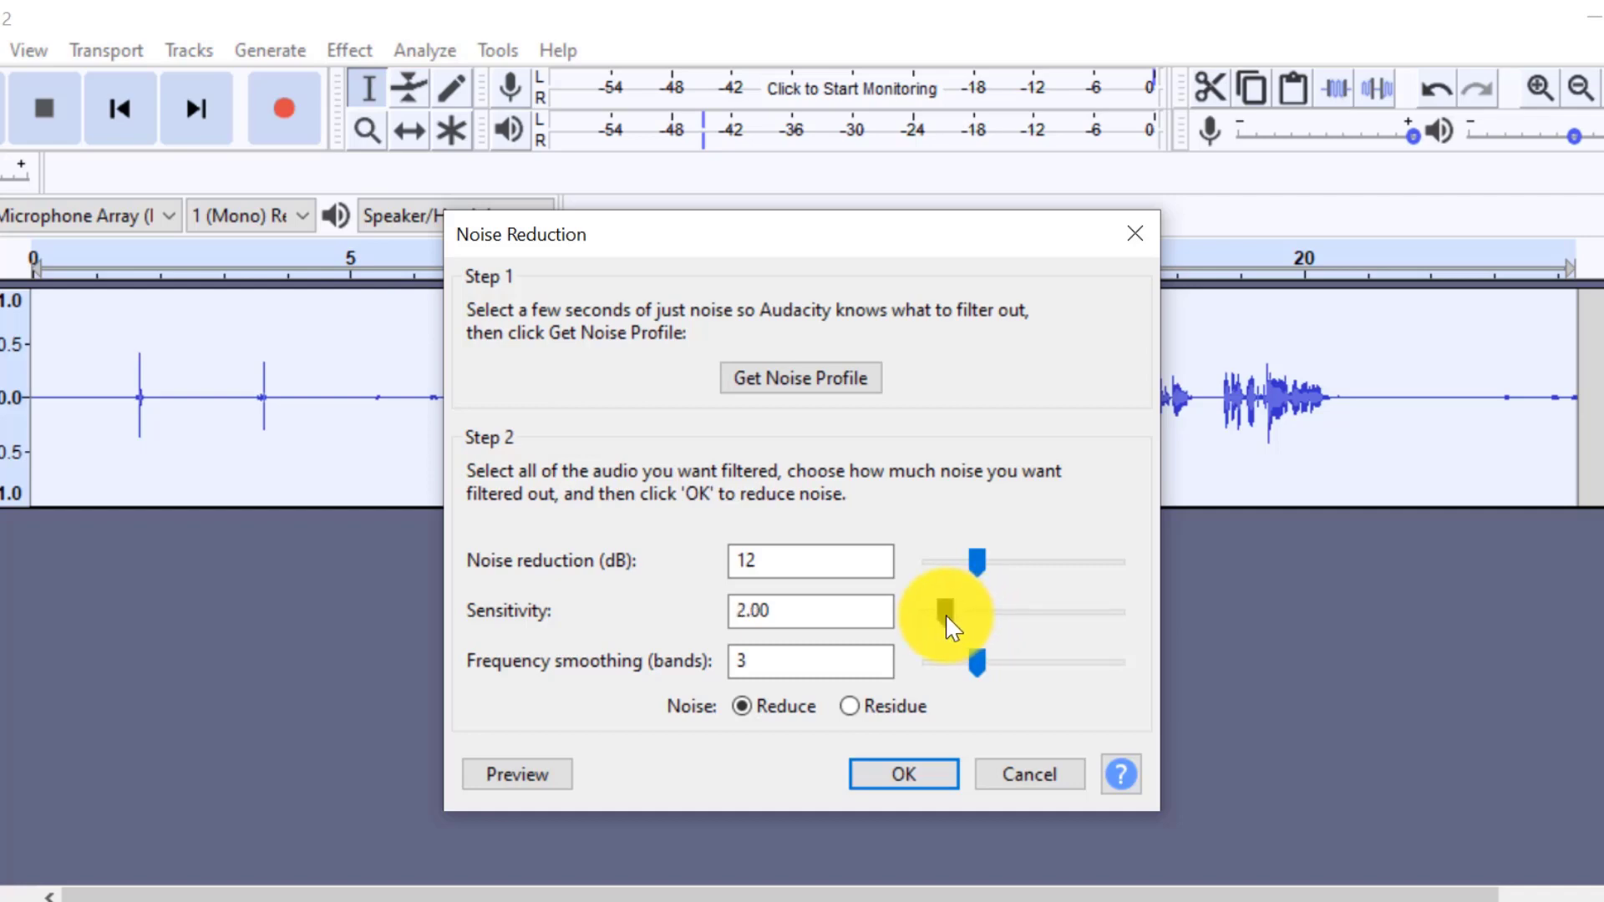
Step: Raise the sensitivity in Audacity's Noise Reduction settings and apply the effect to the audio
drag(964, 615, 1020, 620)
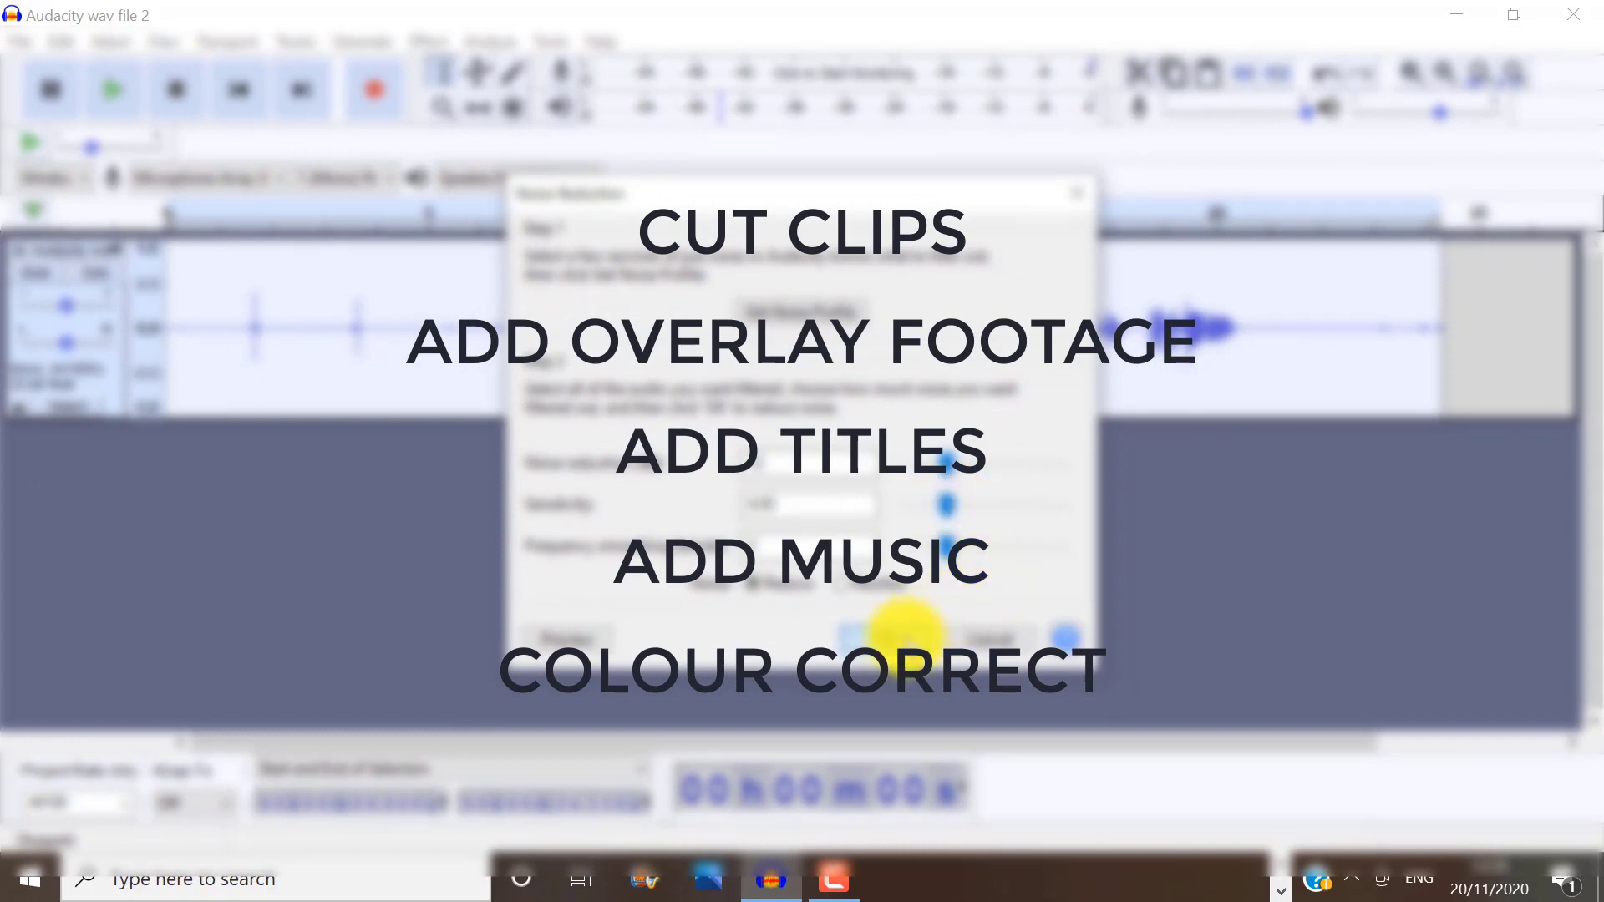
click(904, 636)
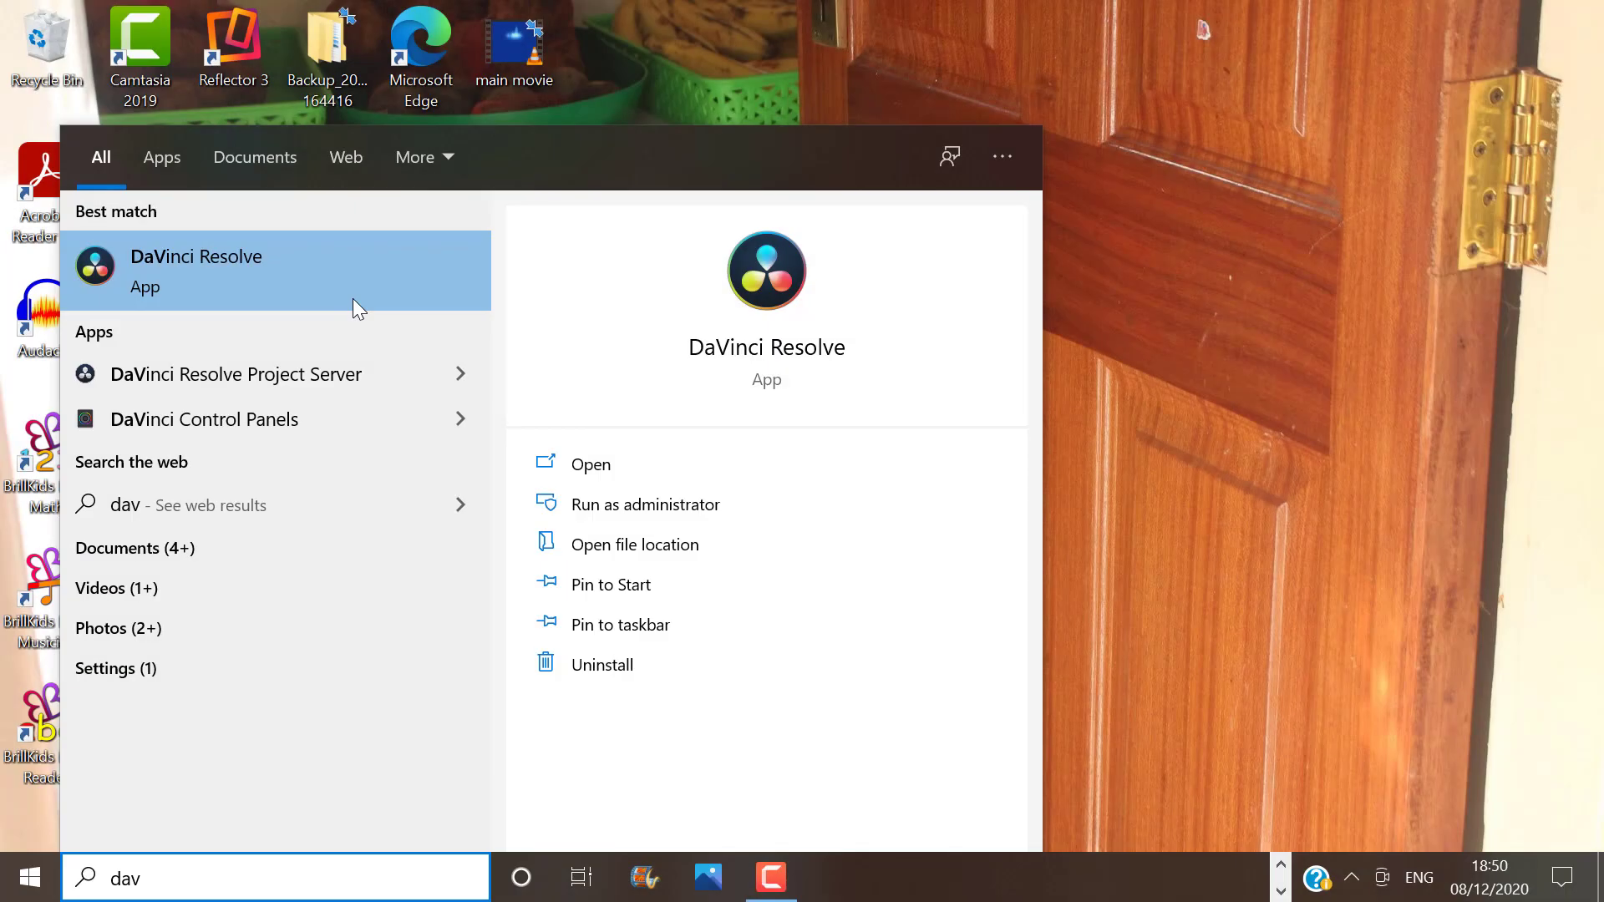
Step: Launch DaVinci Resolve and create a new project named "Davinci Tutorial"
click(352, 294)
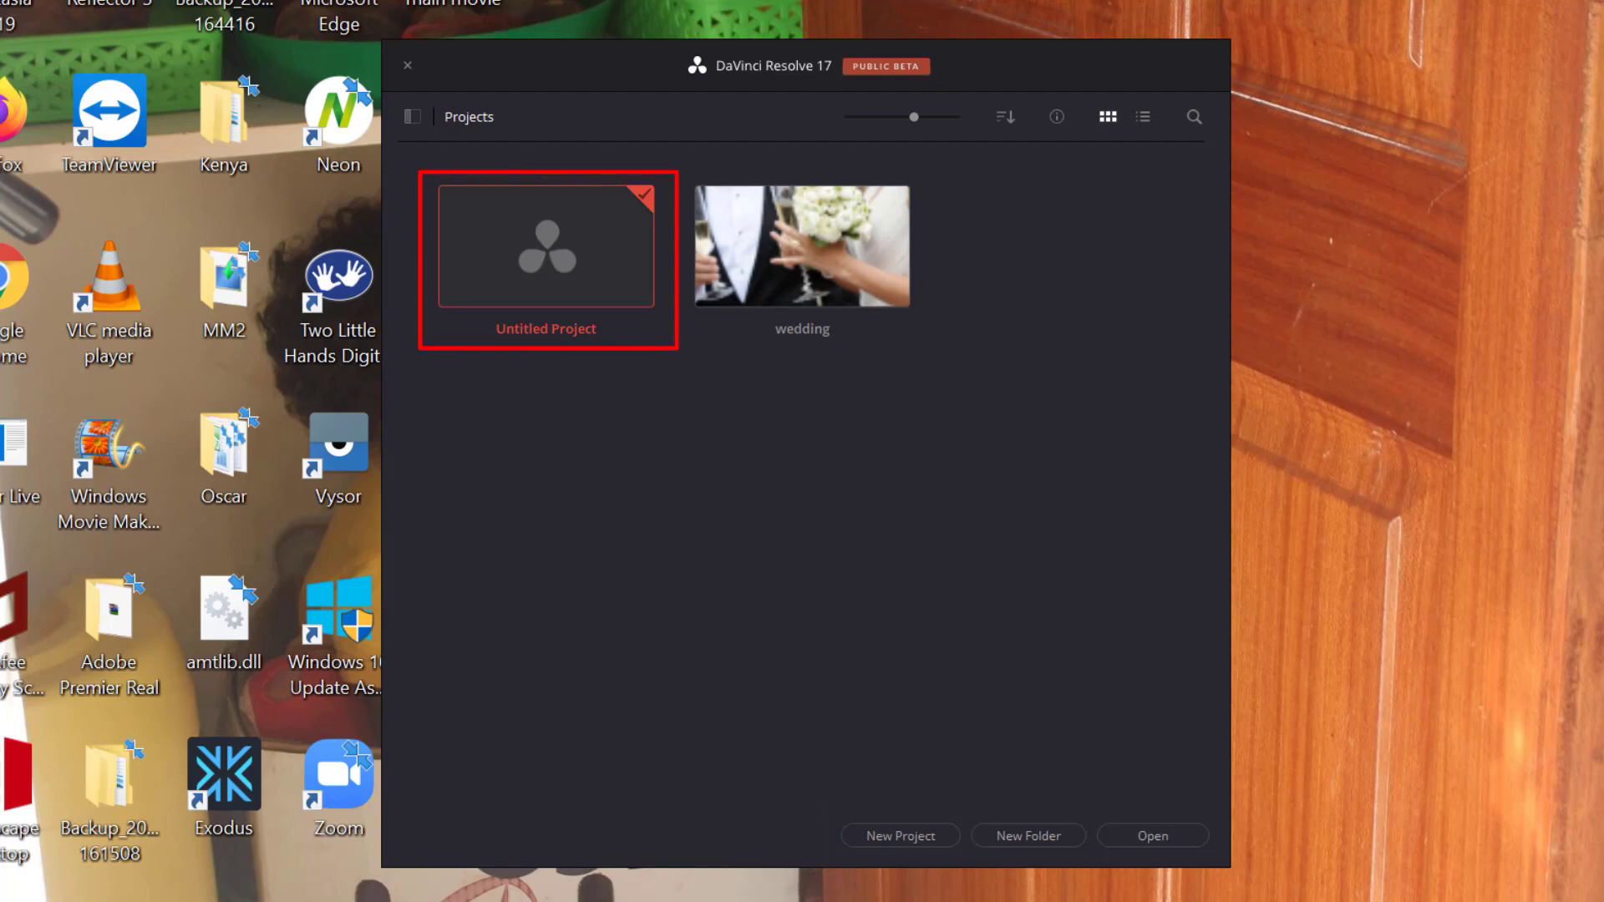
click(945, 833)
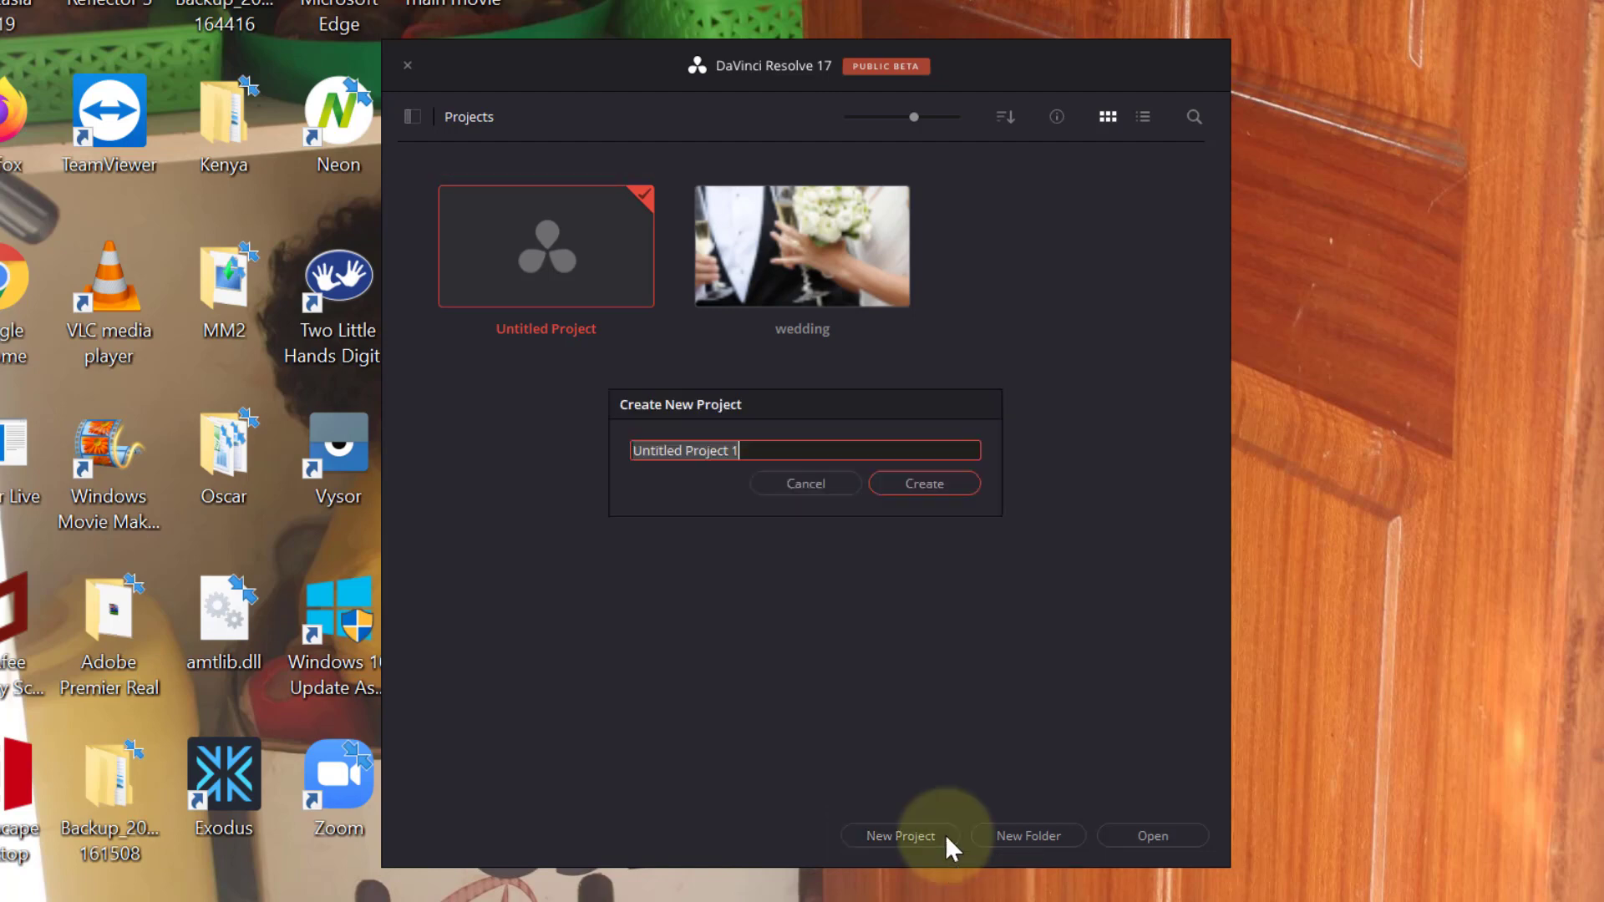
text(Davinci Tutorial)
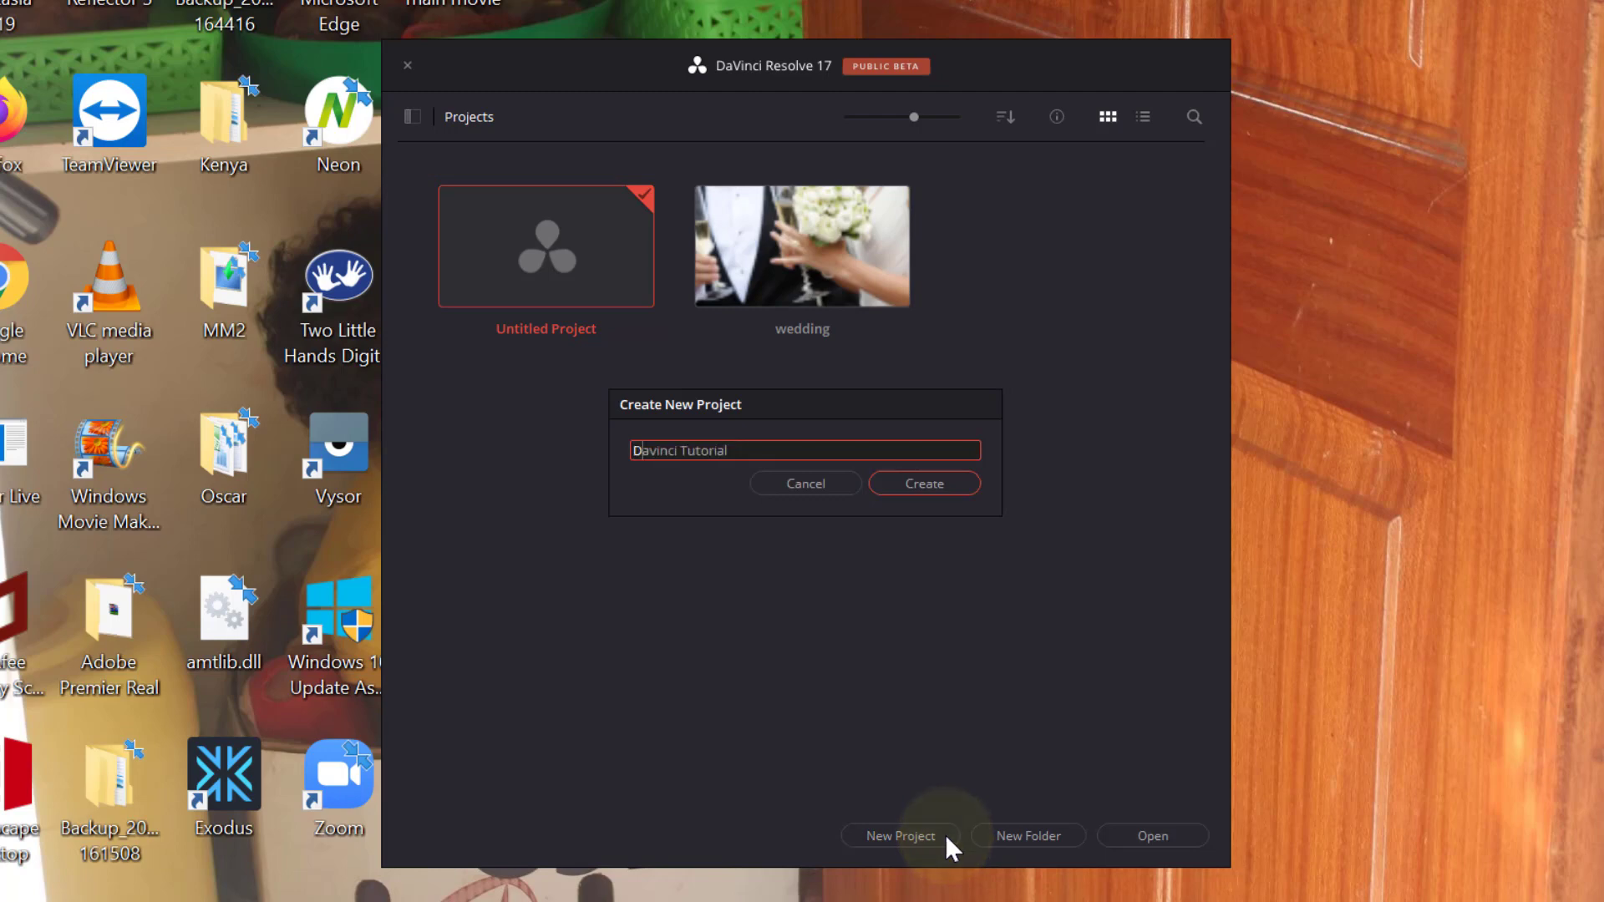
click(959, 485)
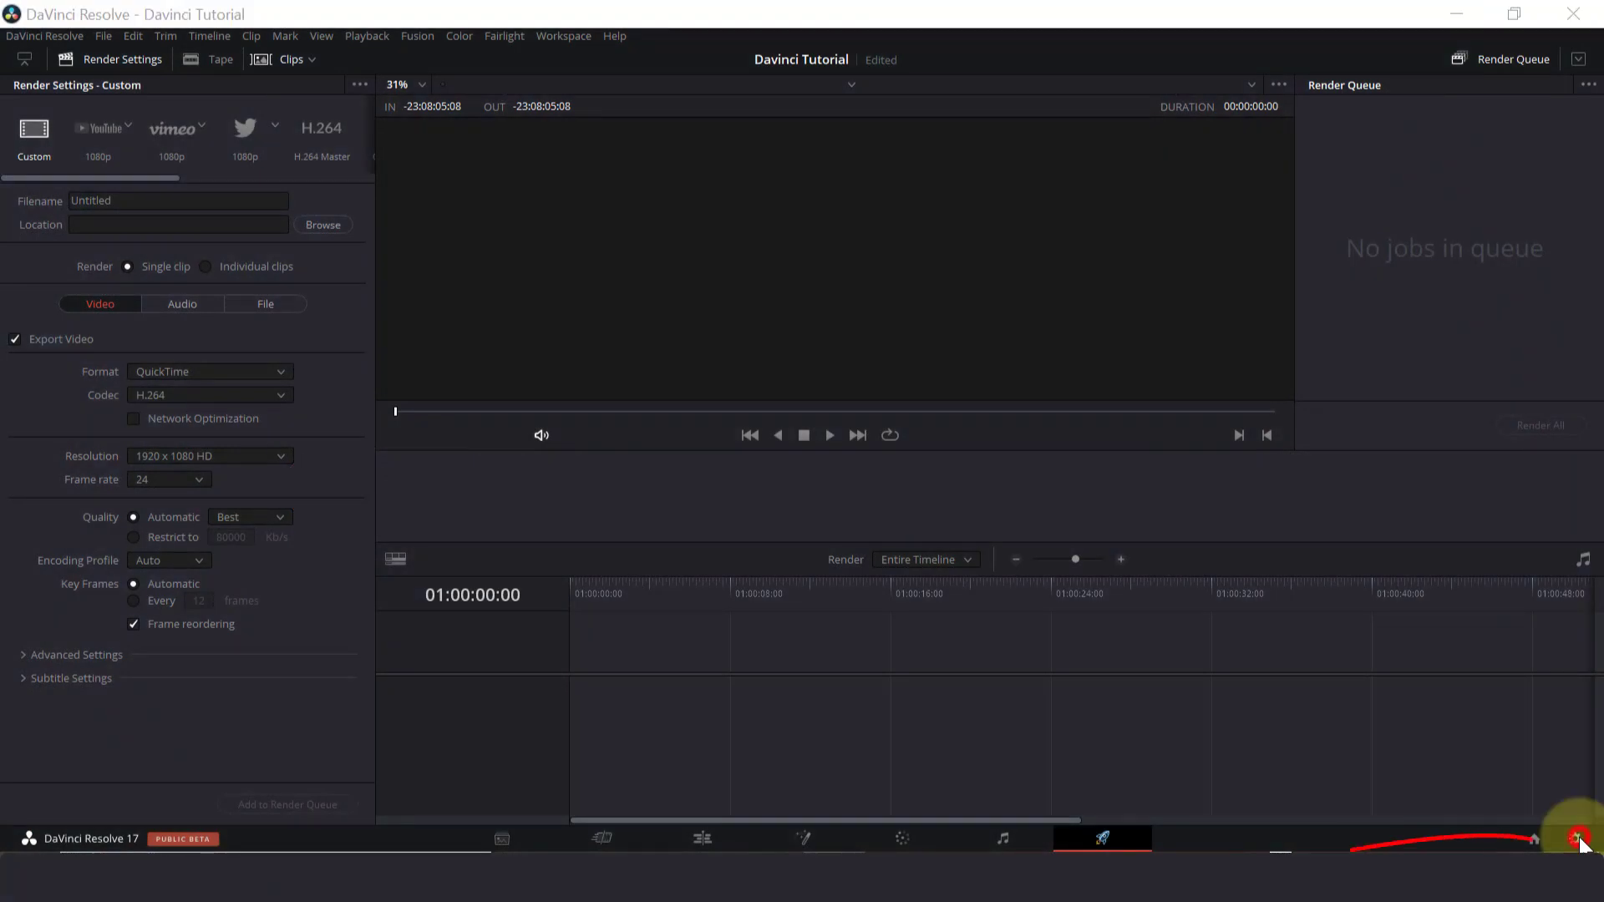
Step: Set the project's timeline resolution to 1920 x 1080 HD in the master settings and save them
click(1575, 839)
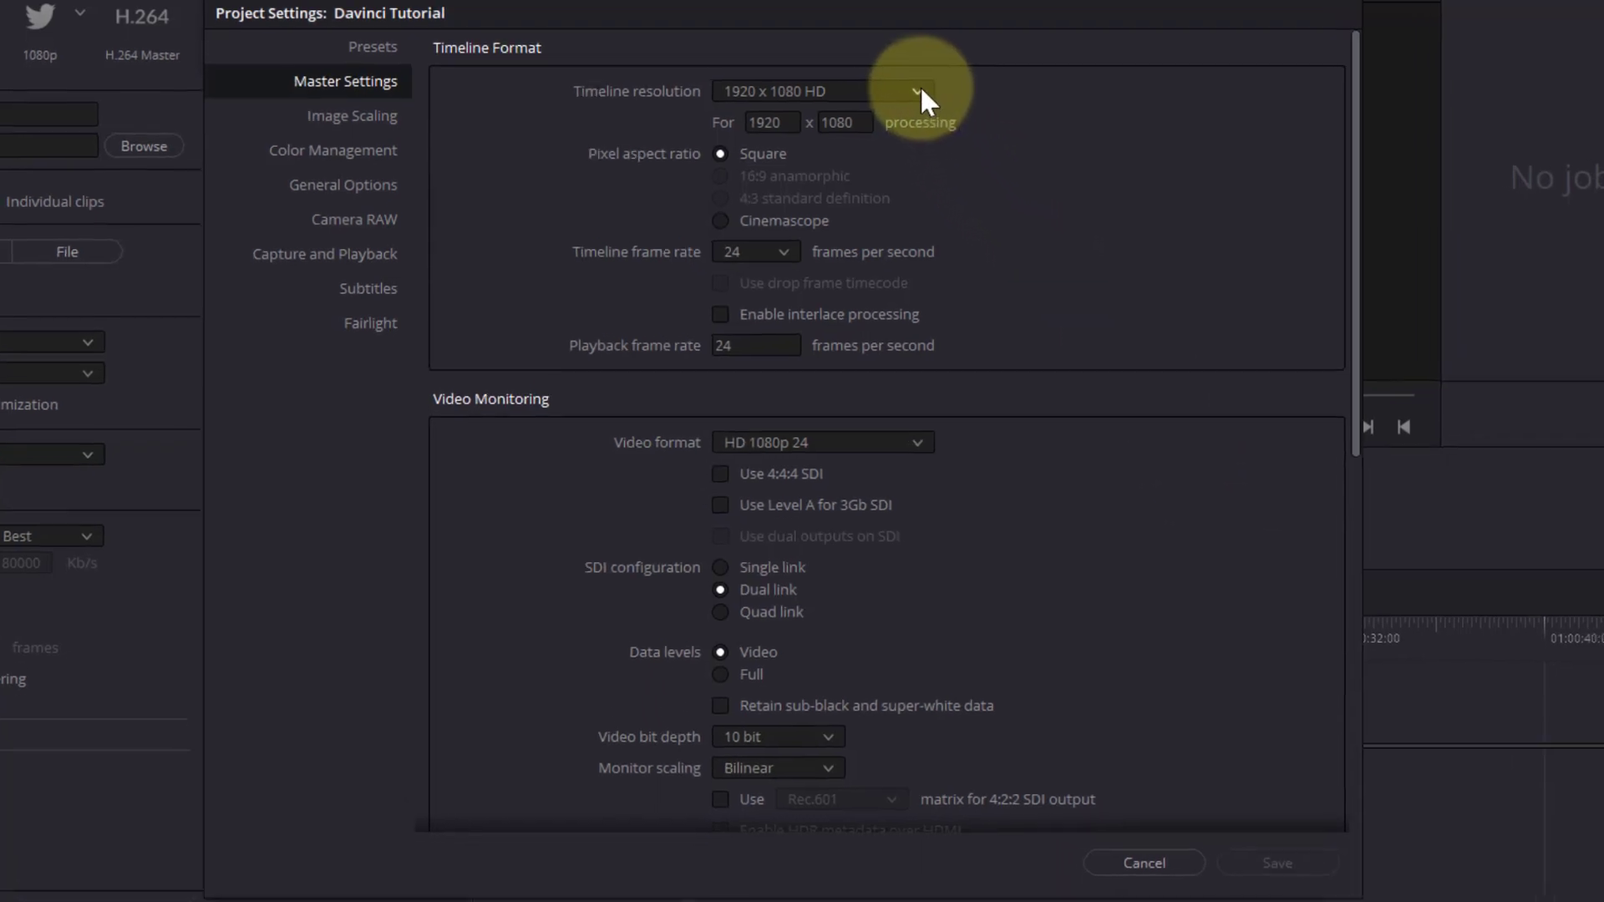
click(916, 91)
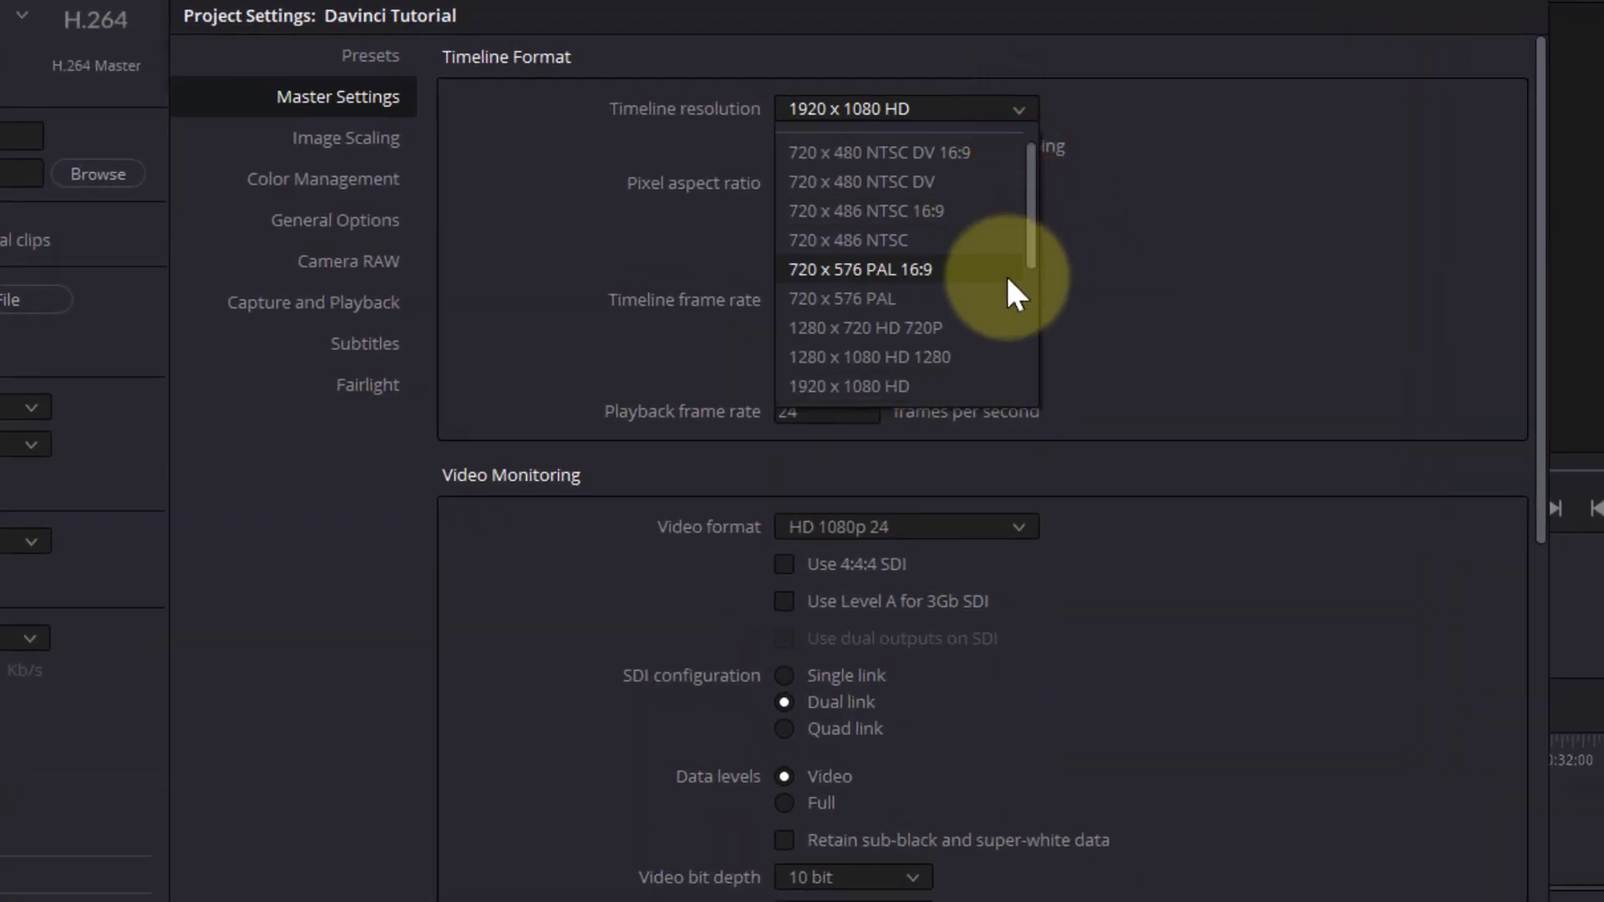
click(991, 388)
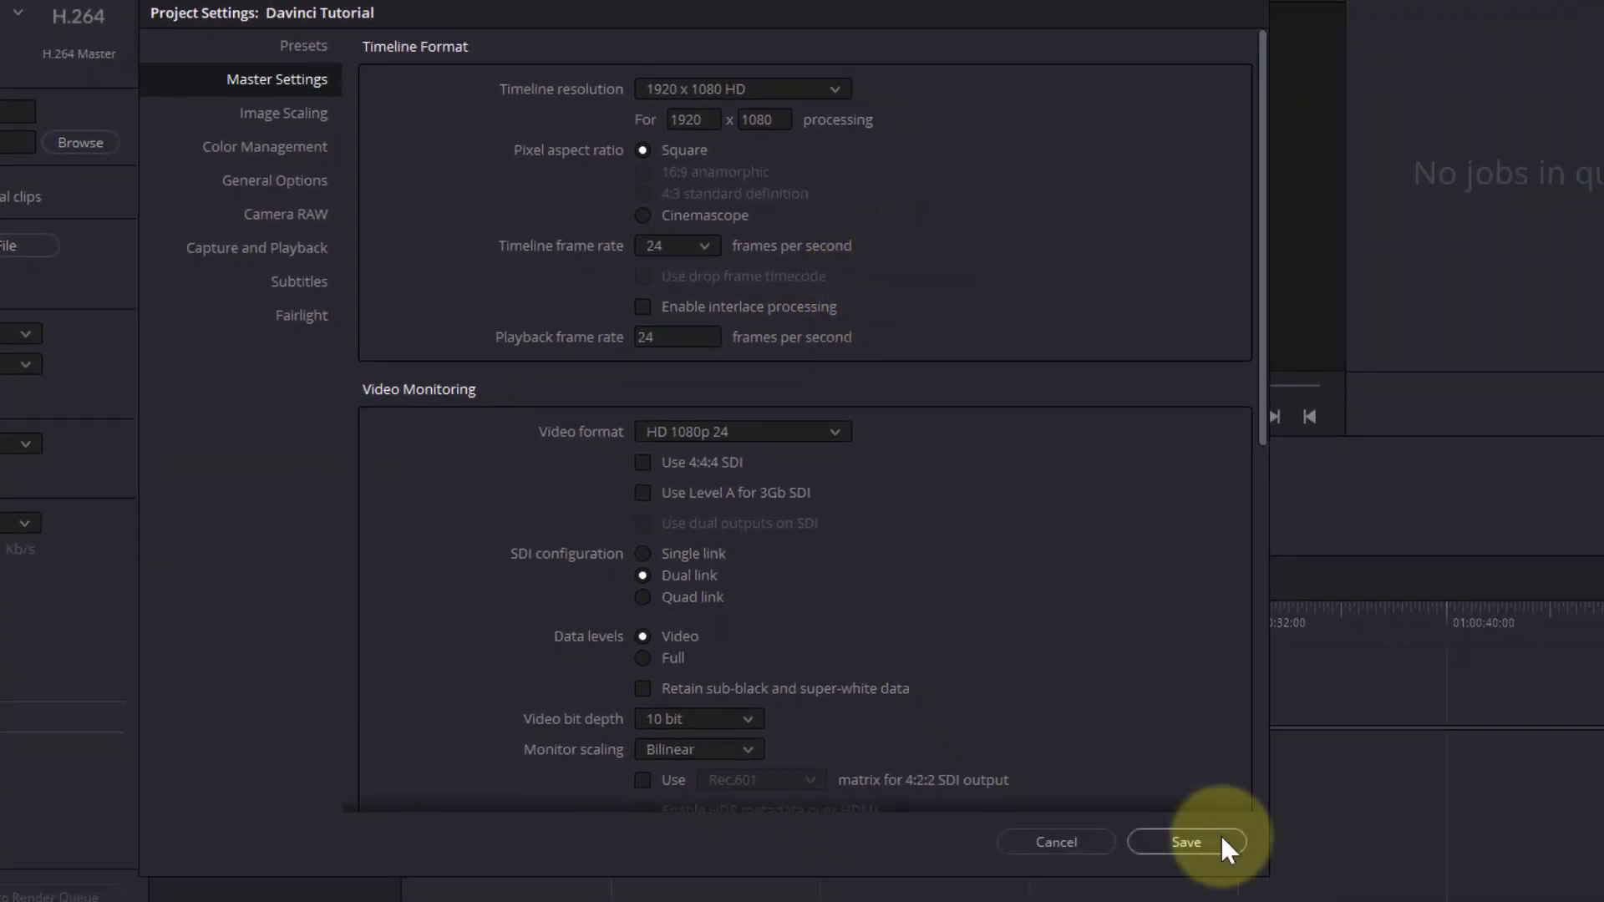
click(1220, 834)
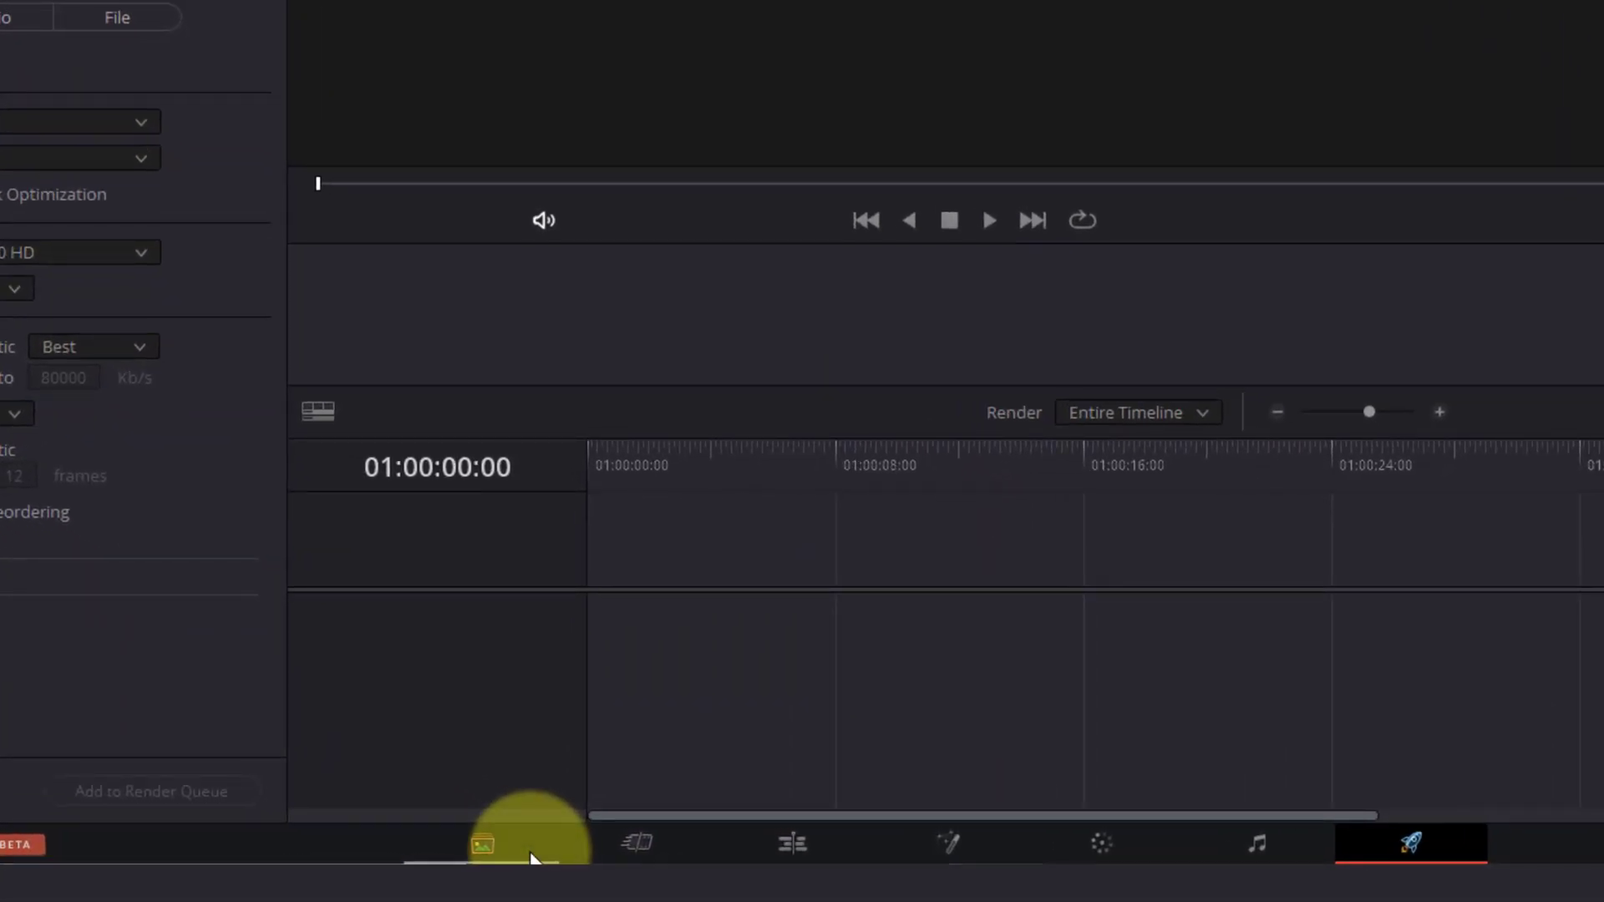
Step: Import MVI_6477, MVI_6487, MVI_6507 and ES_17 (Instrumental Version) - Wildflowers into the media pool, changing the project frame rate to match the clips
click(531, 857)
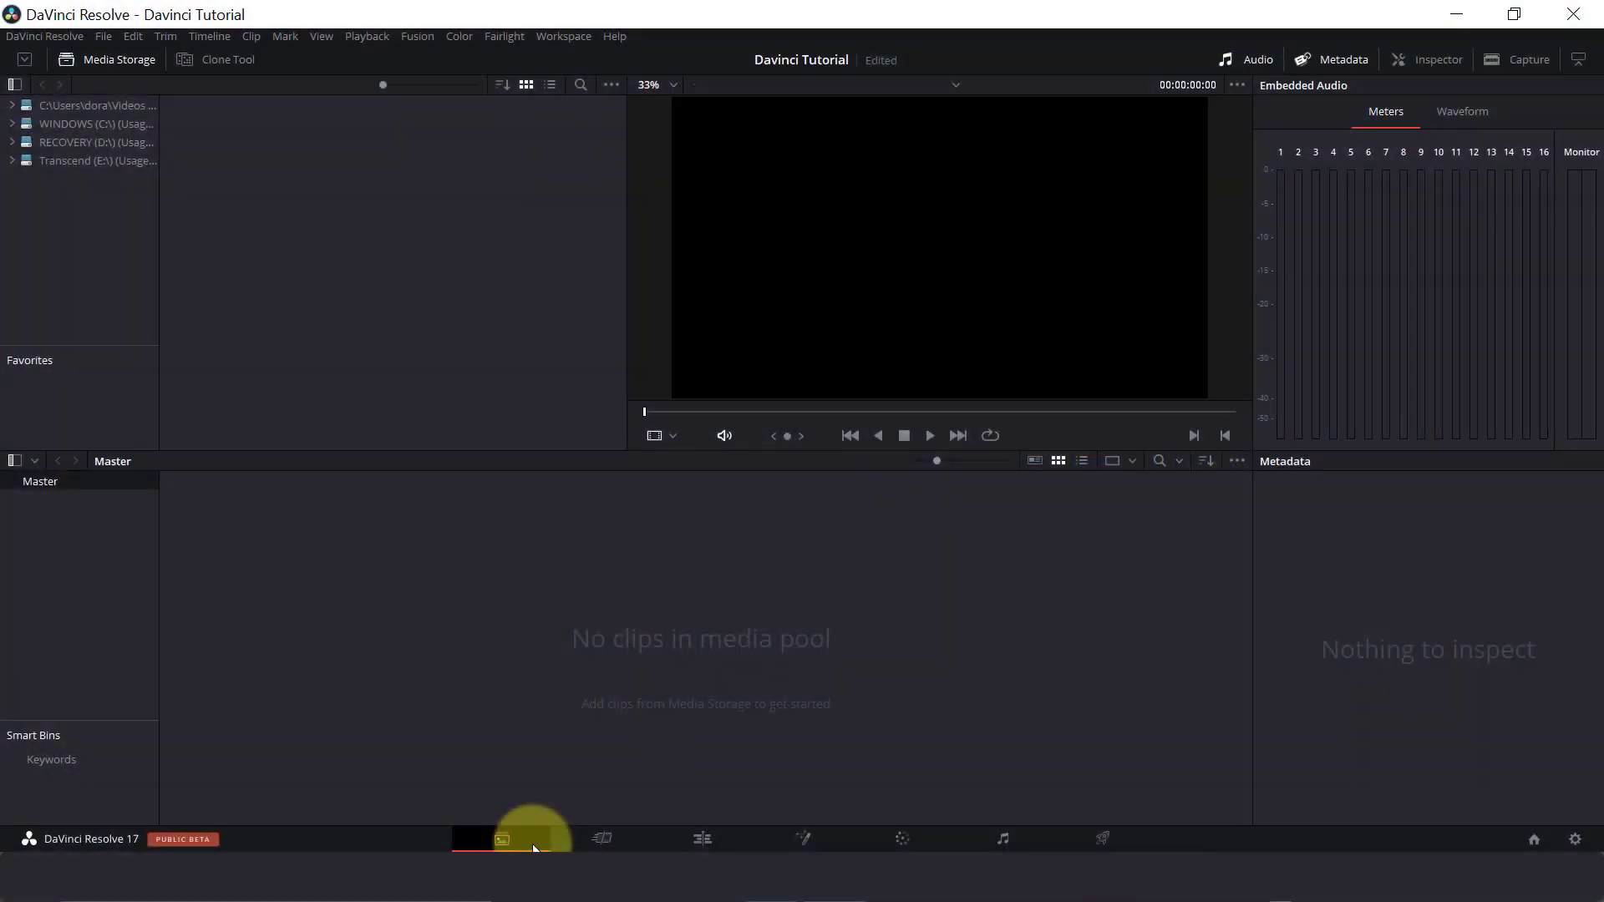
right_click(699, 678)
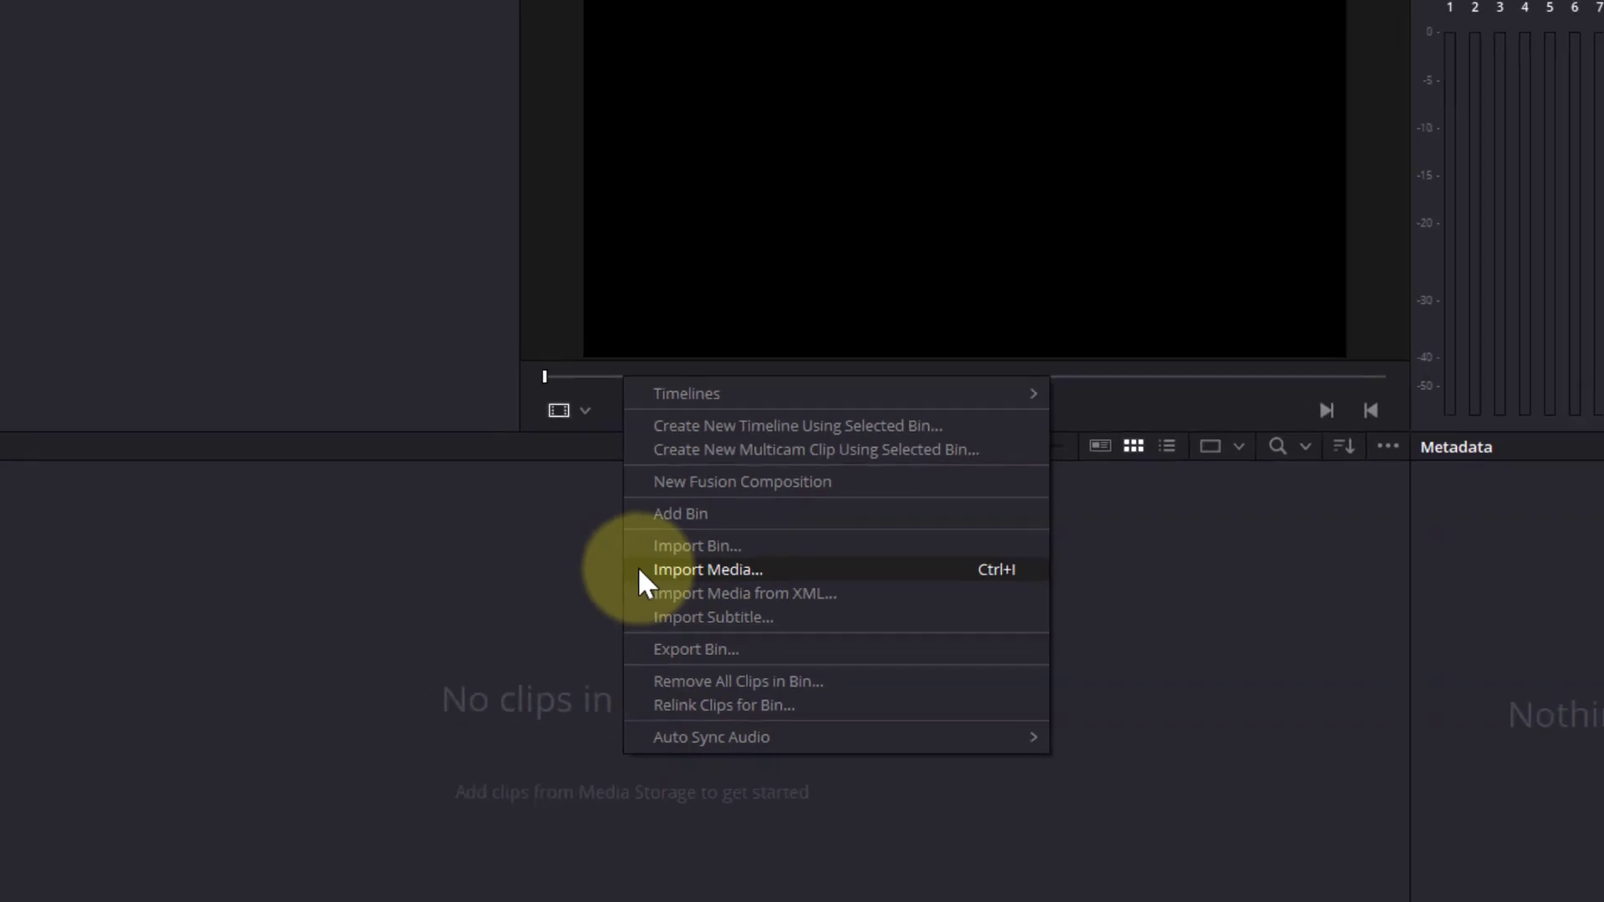
click(619, 576)
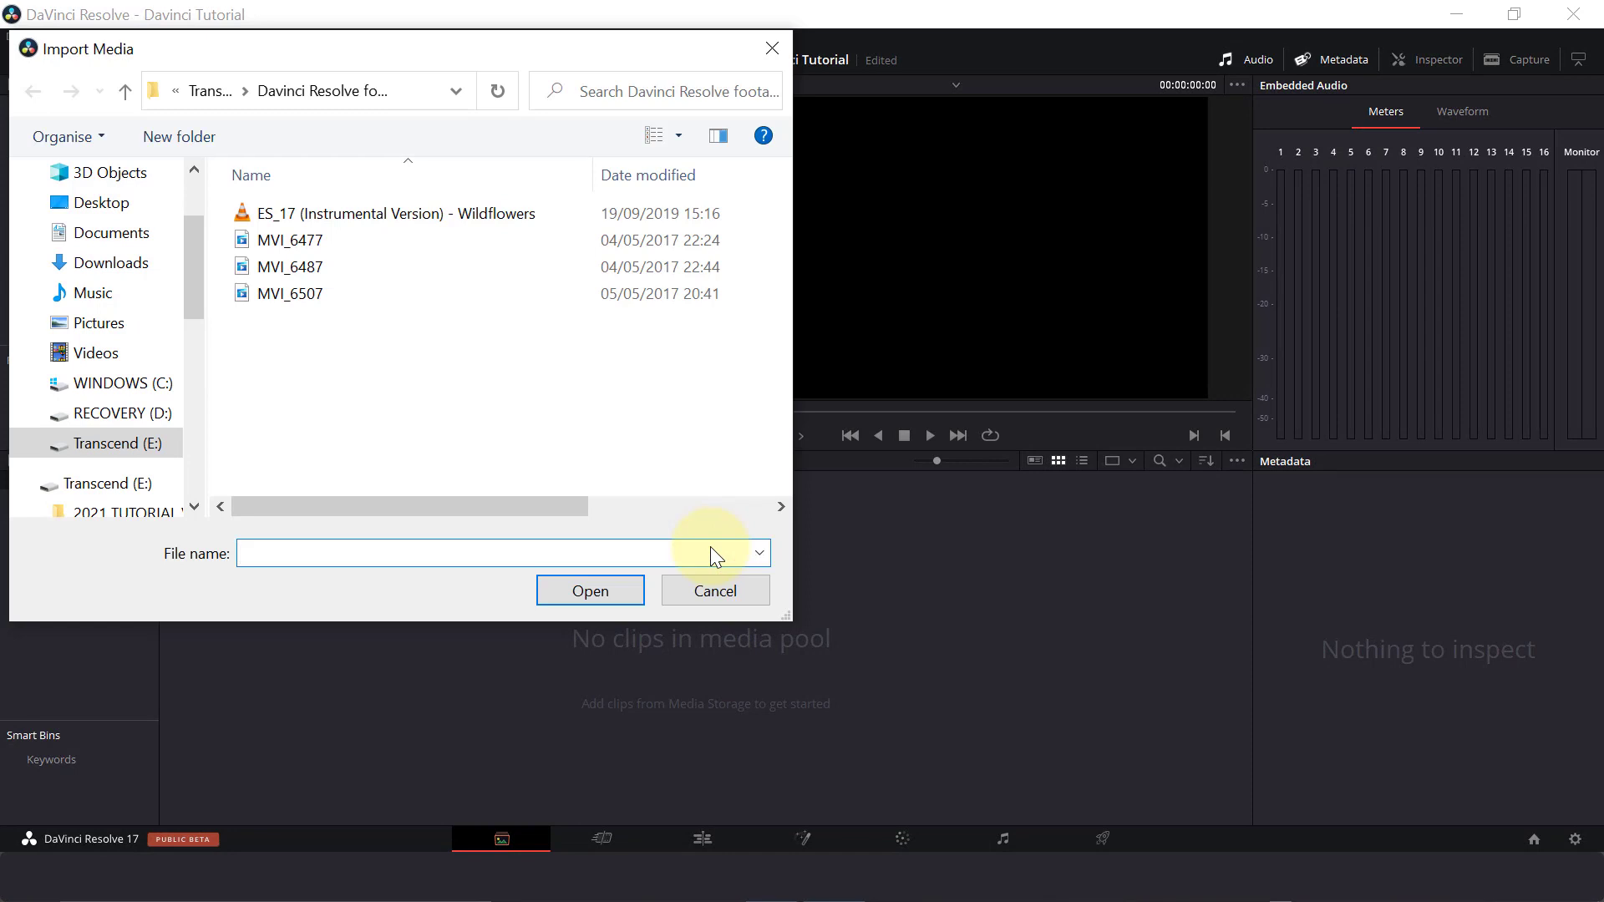
click(402, 294)
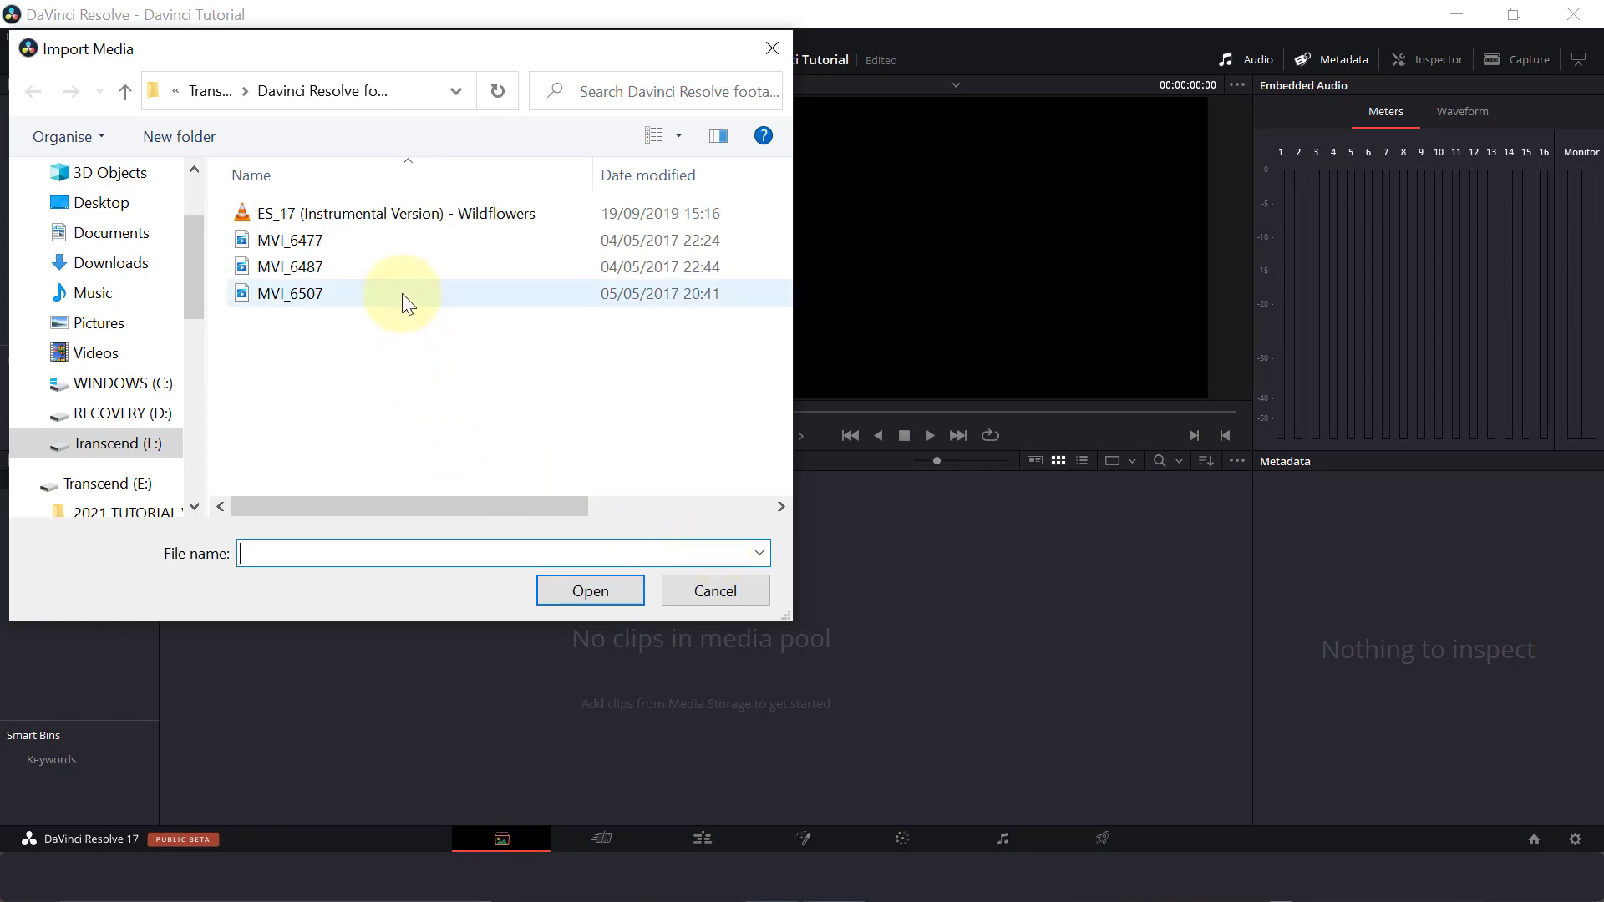
ctrl+click(405, 273)
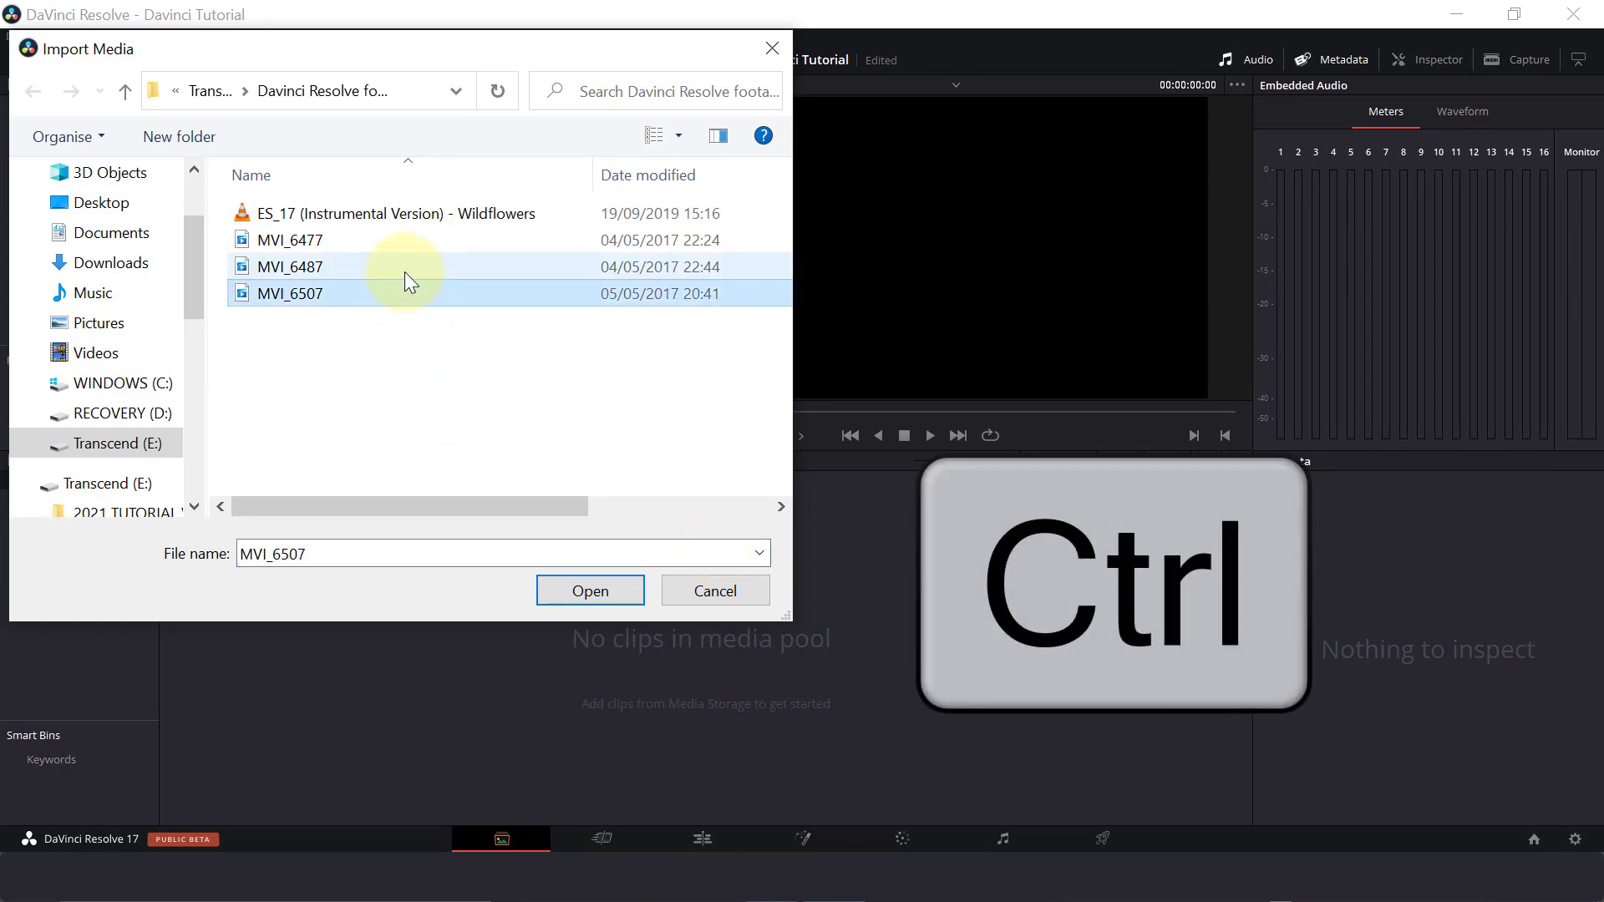
ctrl+click(409, 236)
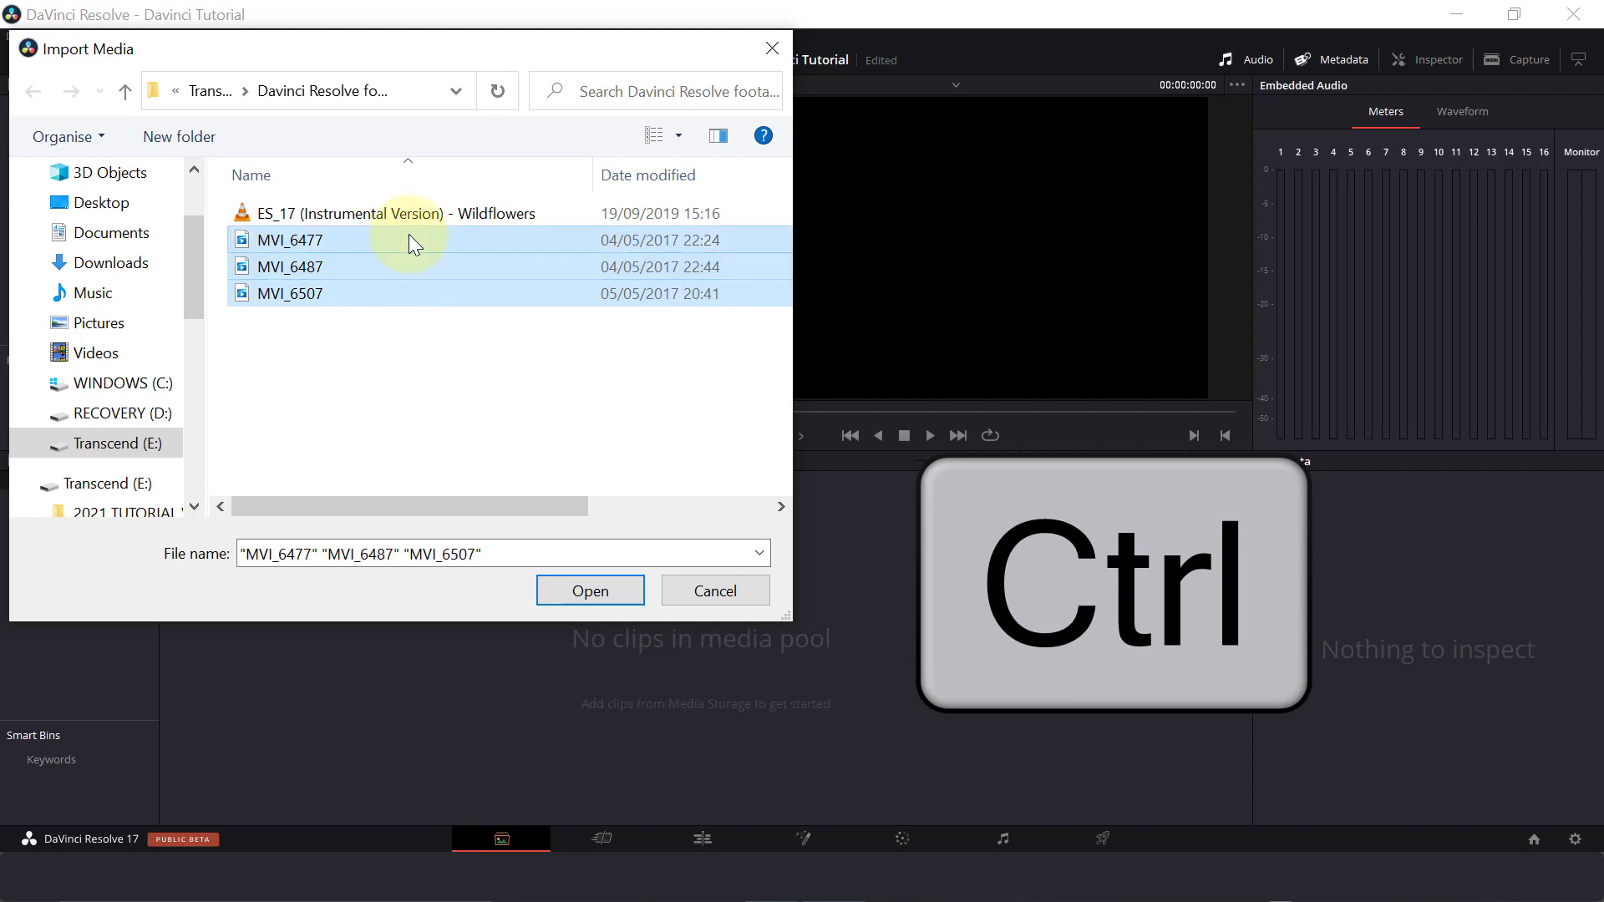
ctrl+click(408, 215)
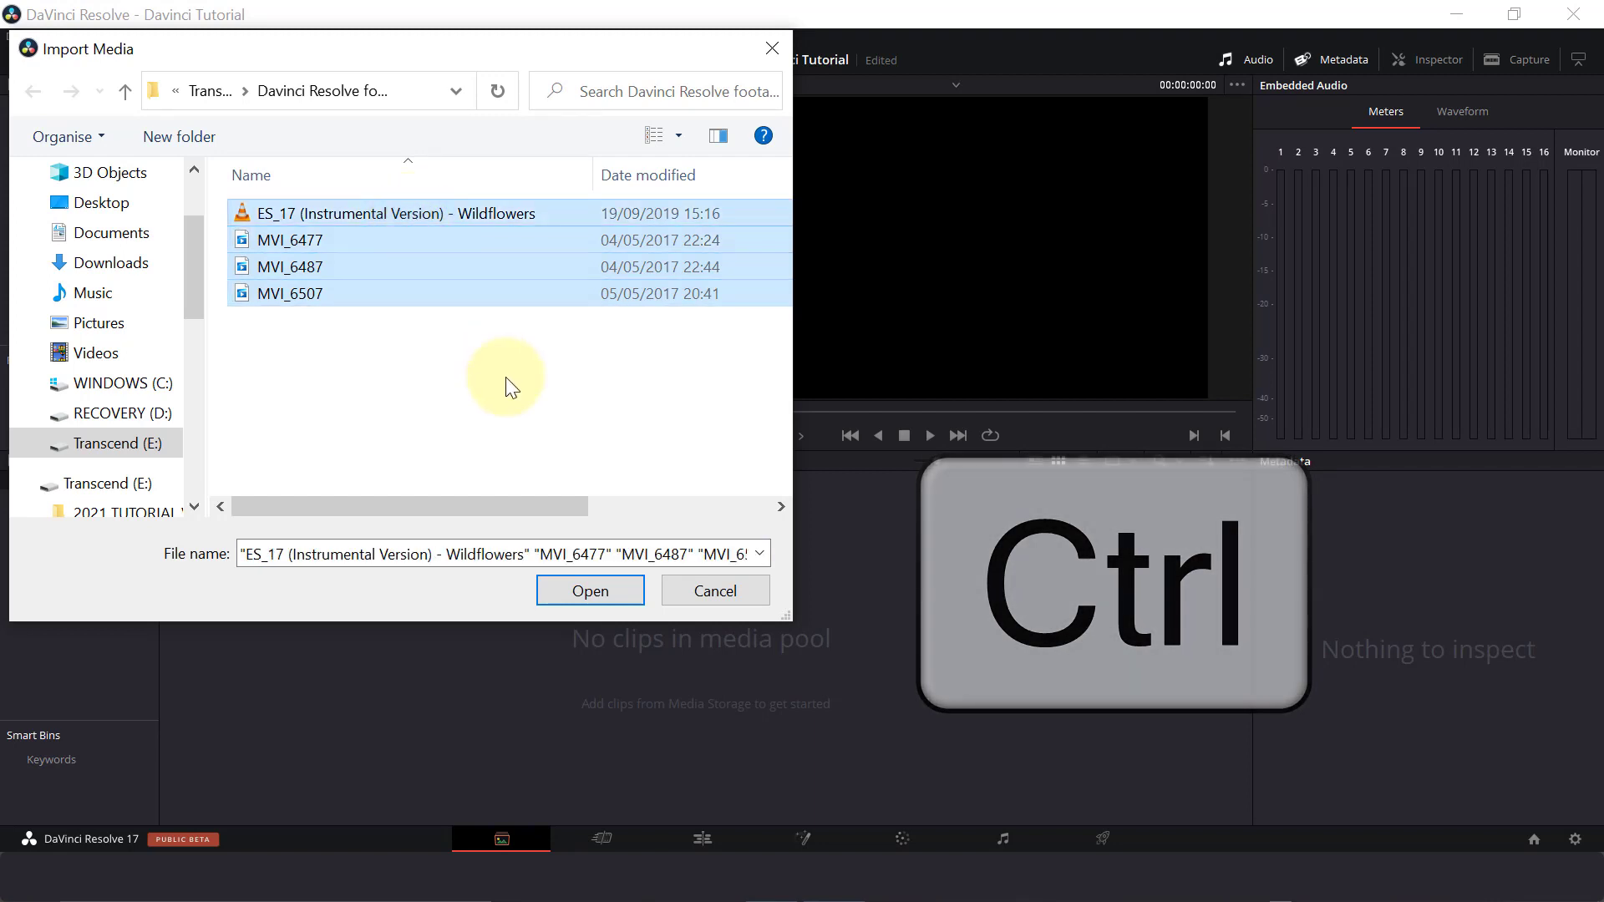
click(572, 593)
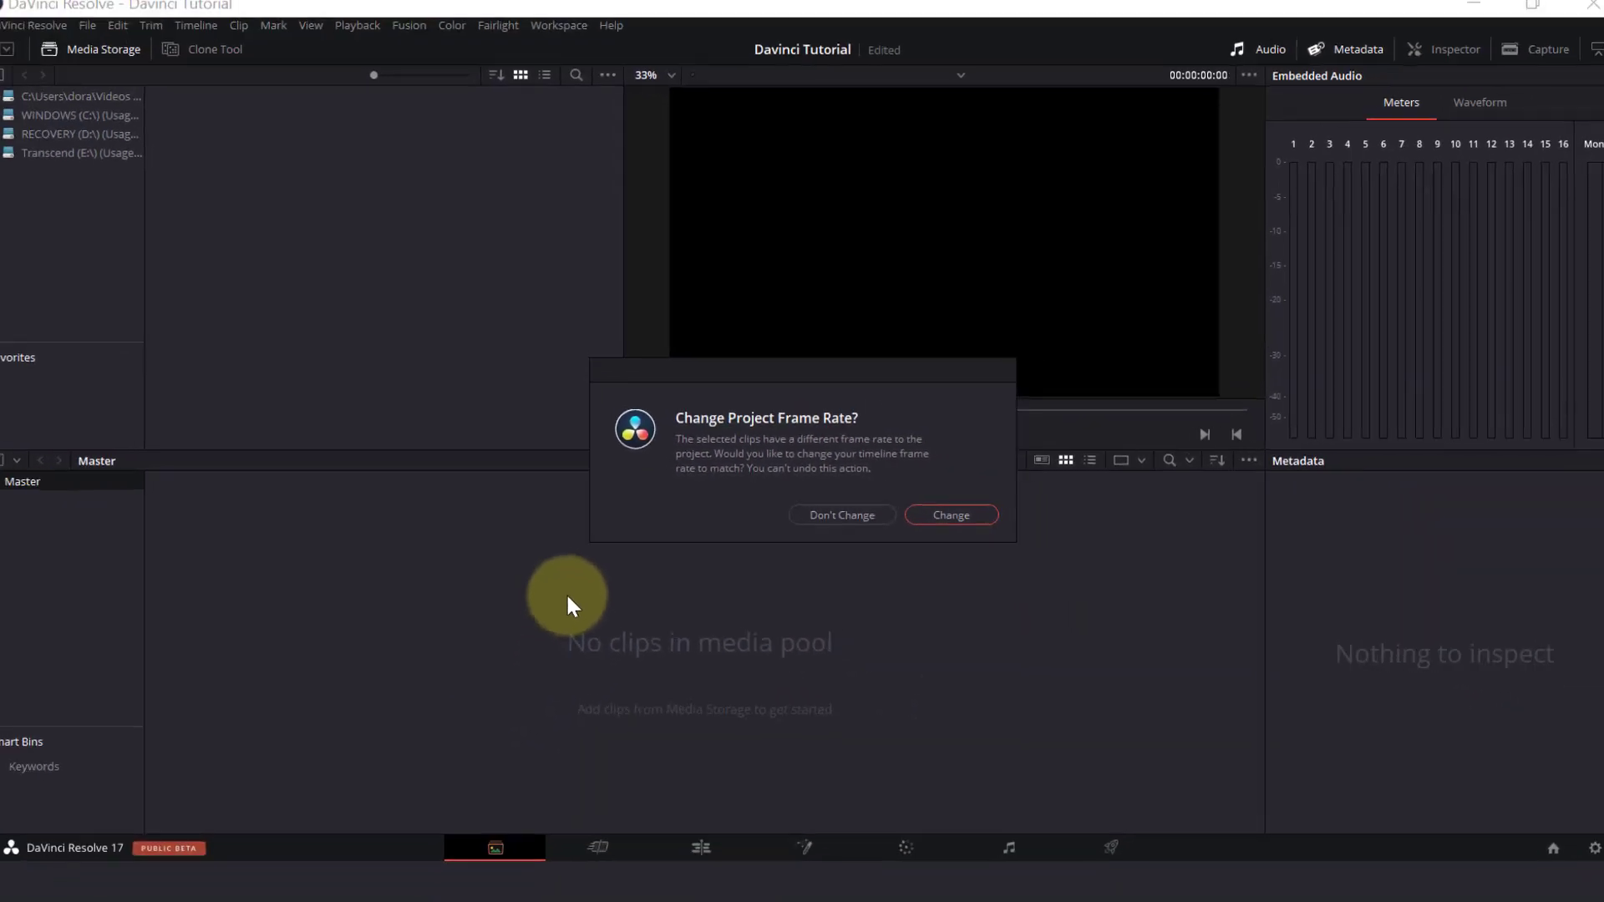
click(915, 514)
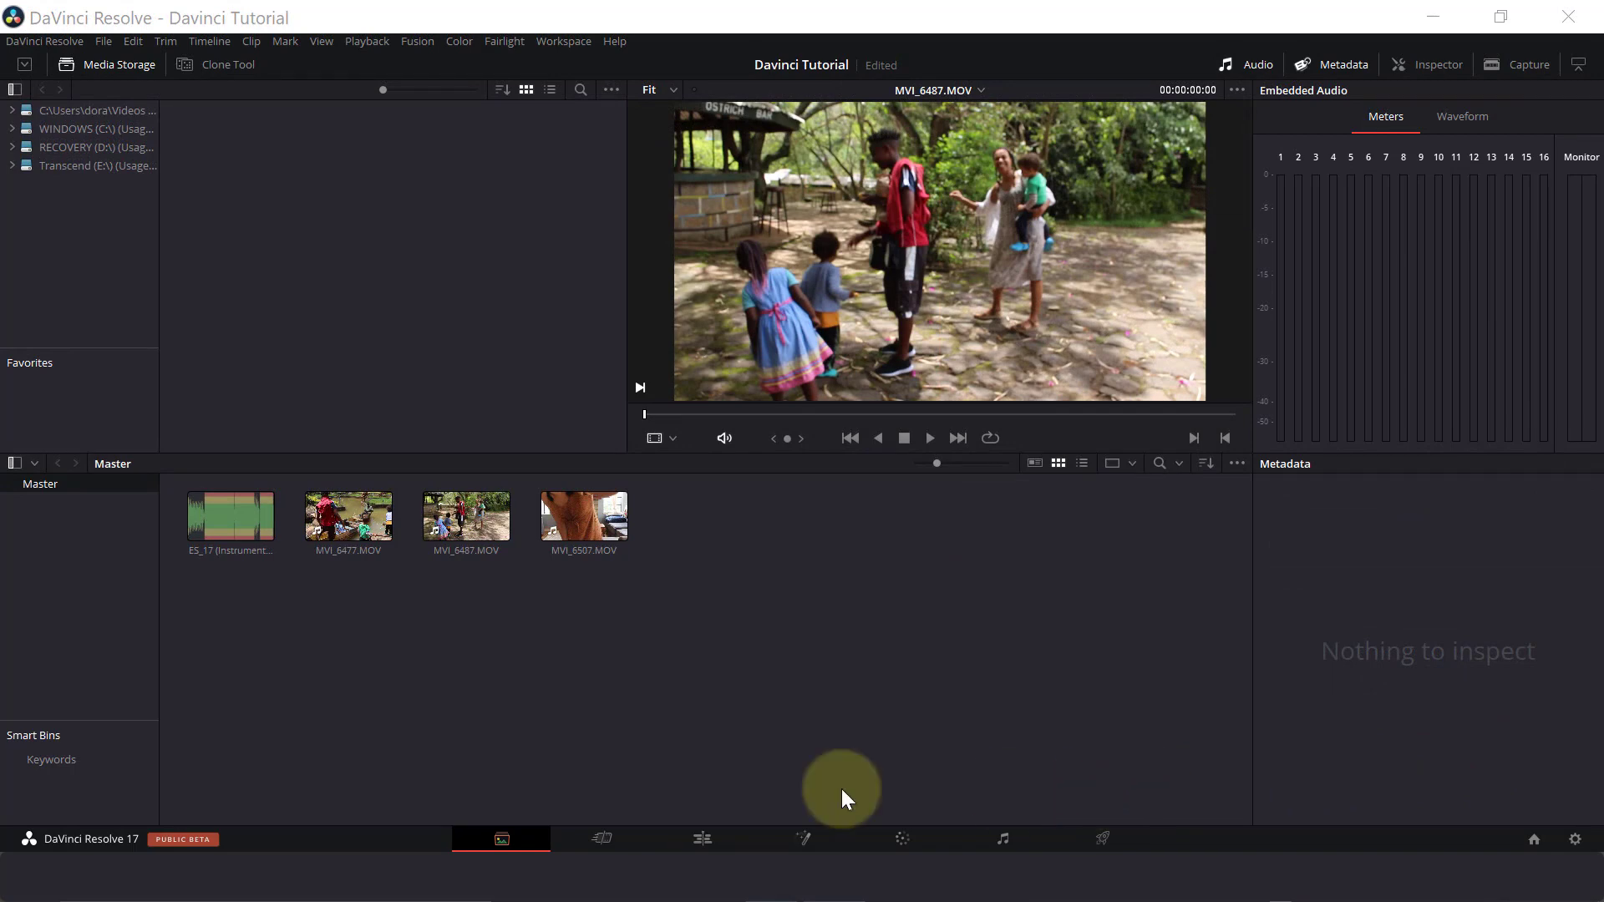
Step: On the Edit page, load MVI_6507.MOV into the source viewer and mark its in point at 00:00:21:04
click(628, 834)
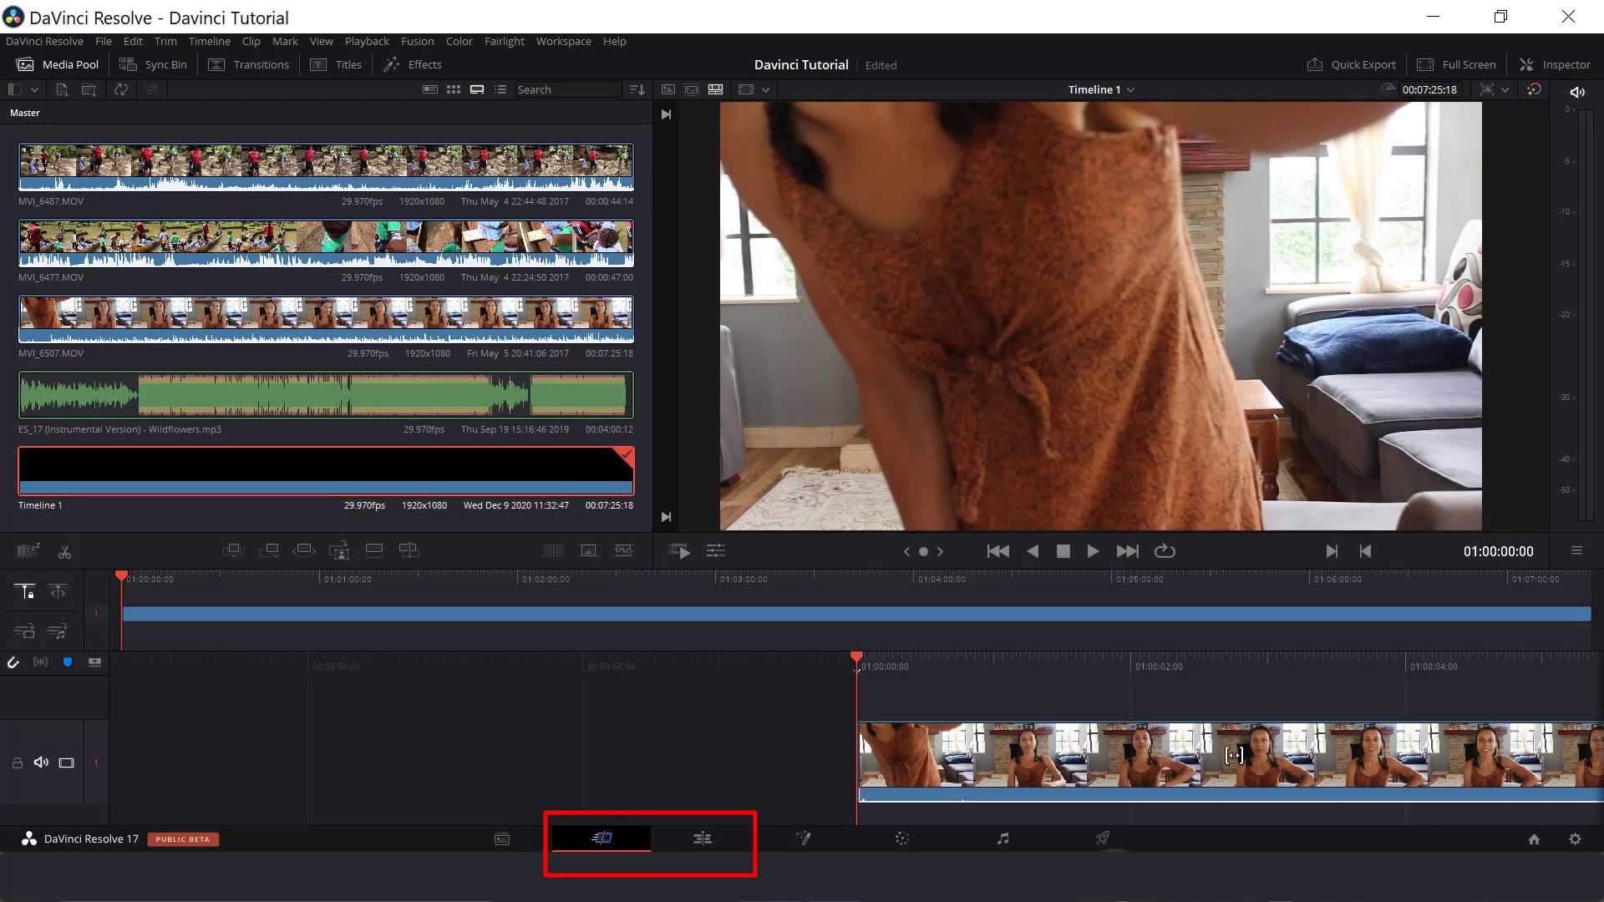
click(706, 837)
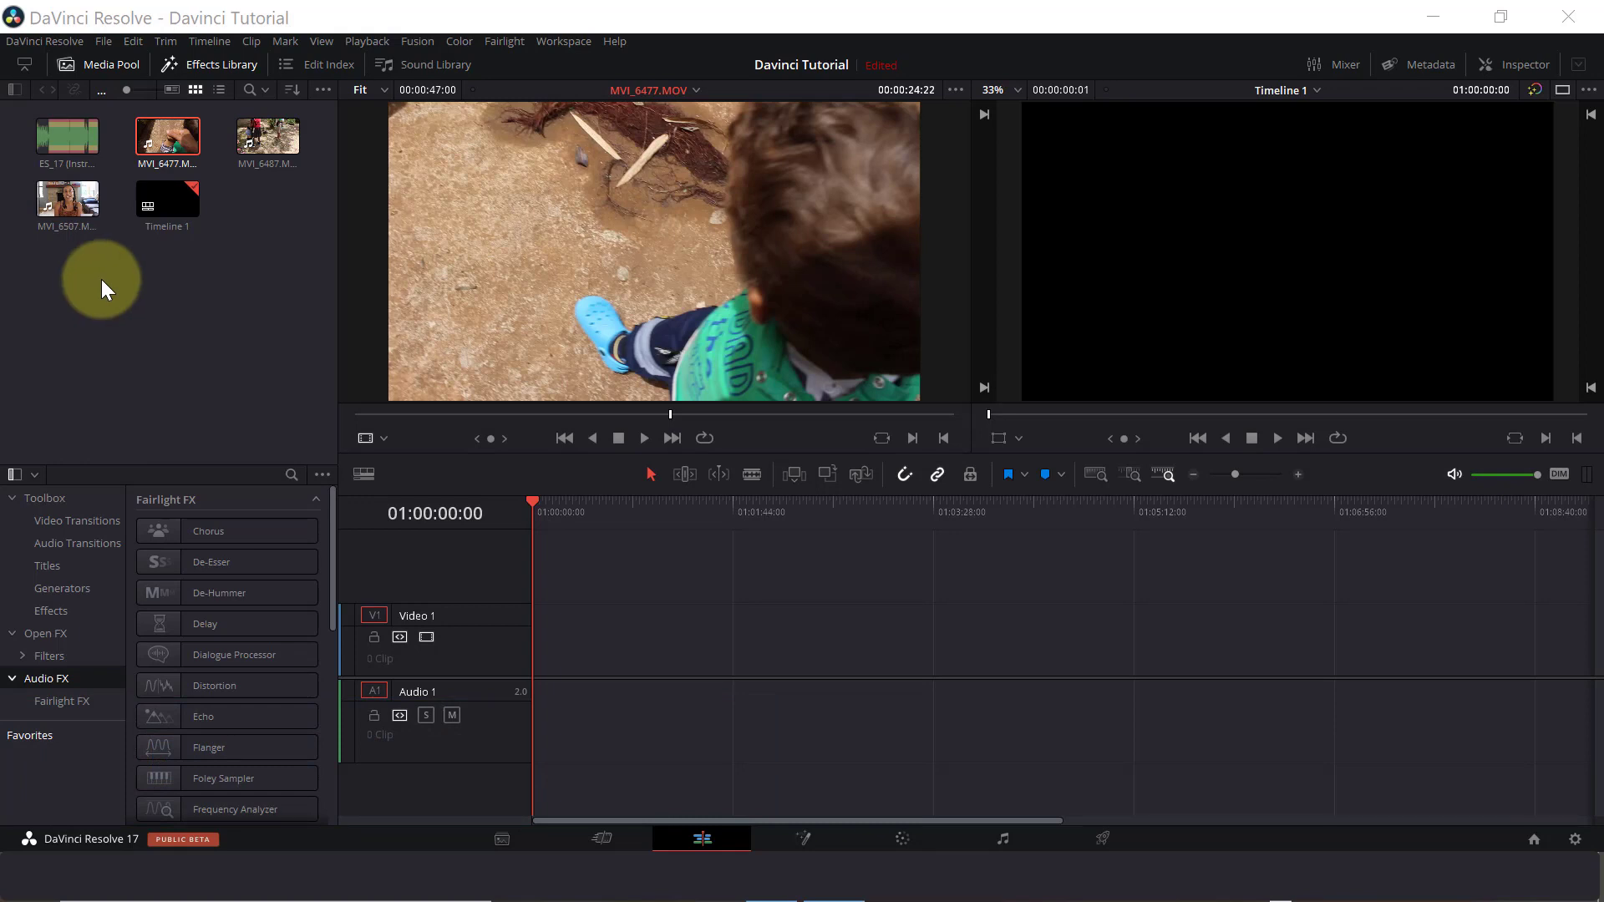
double_click(75, 203)
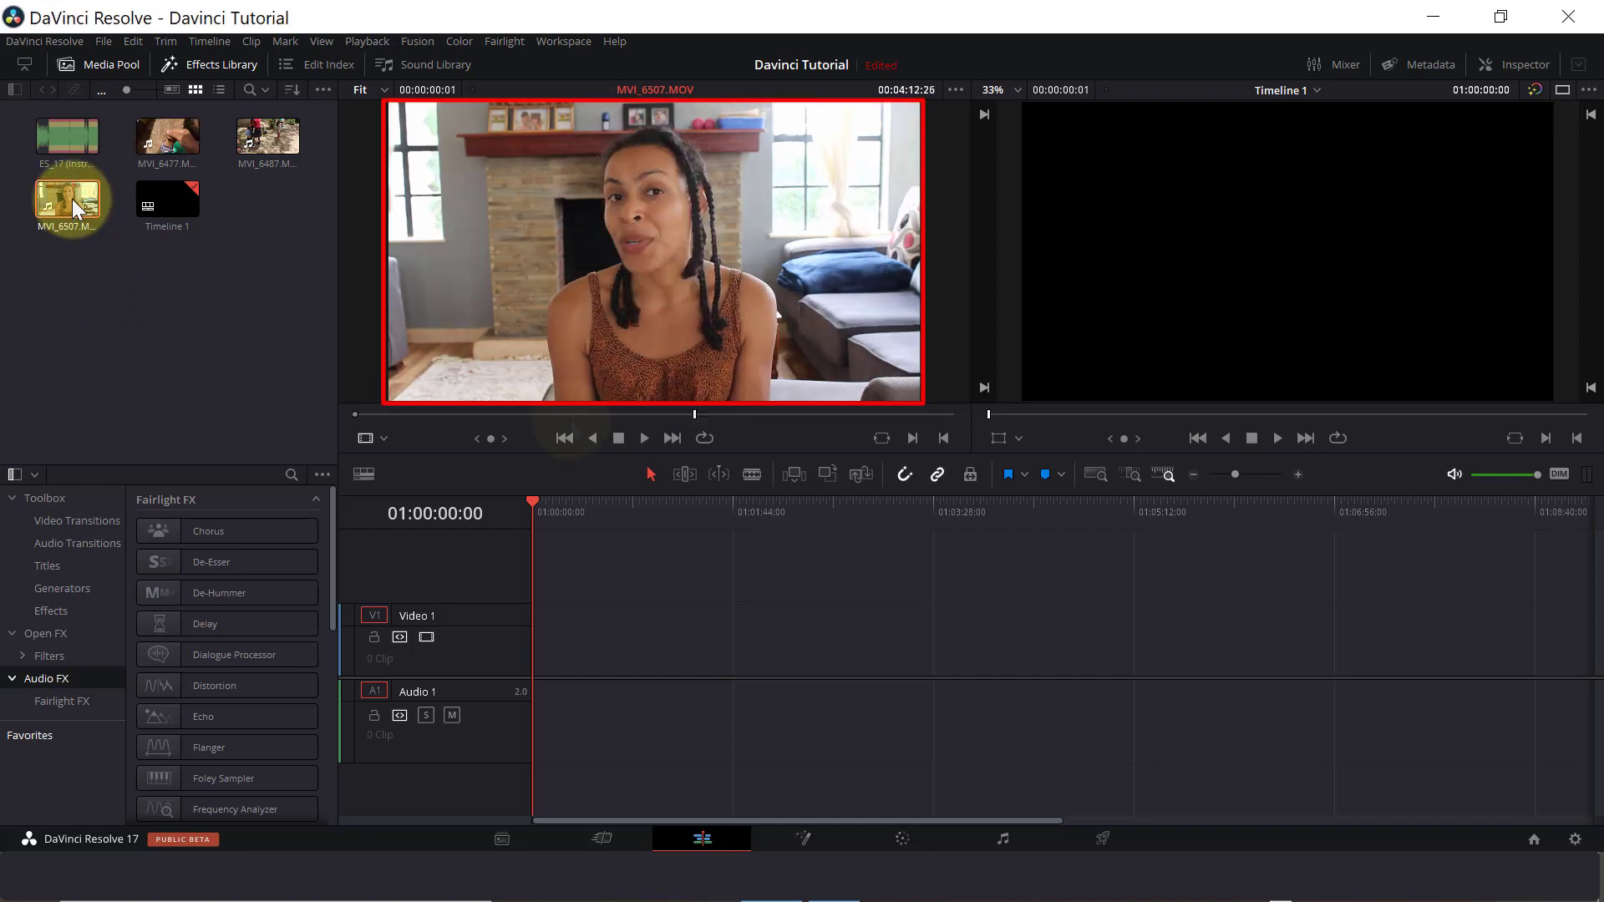
drag(573, 415, 397, 414)
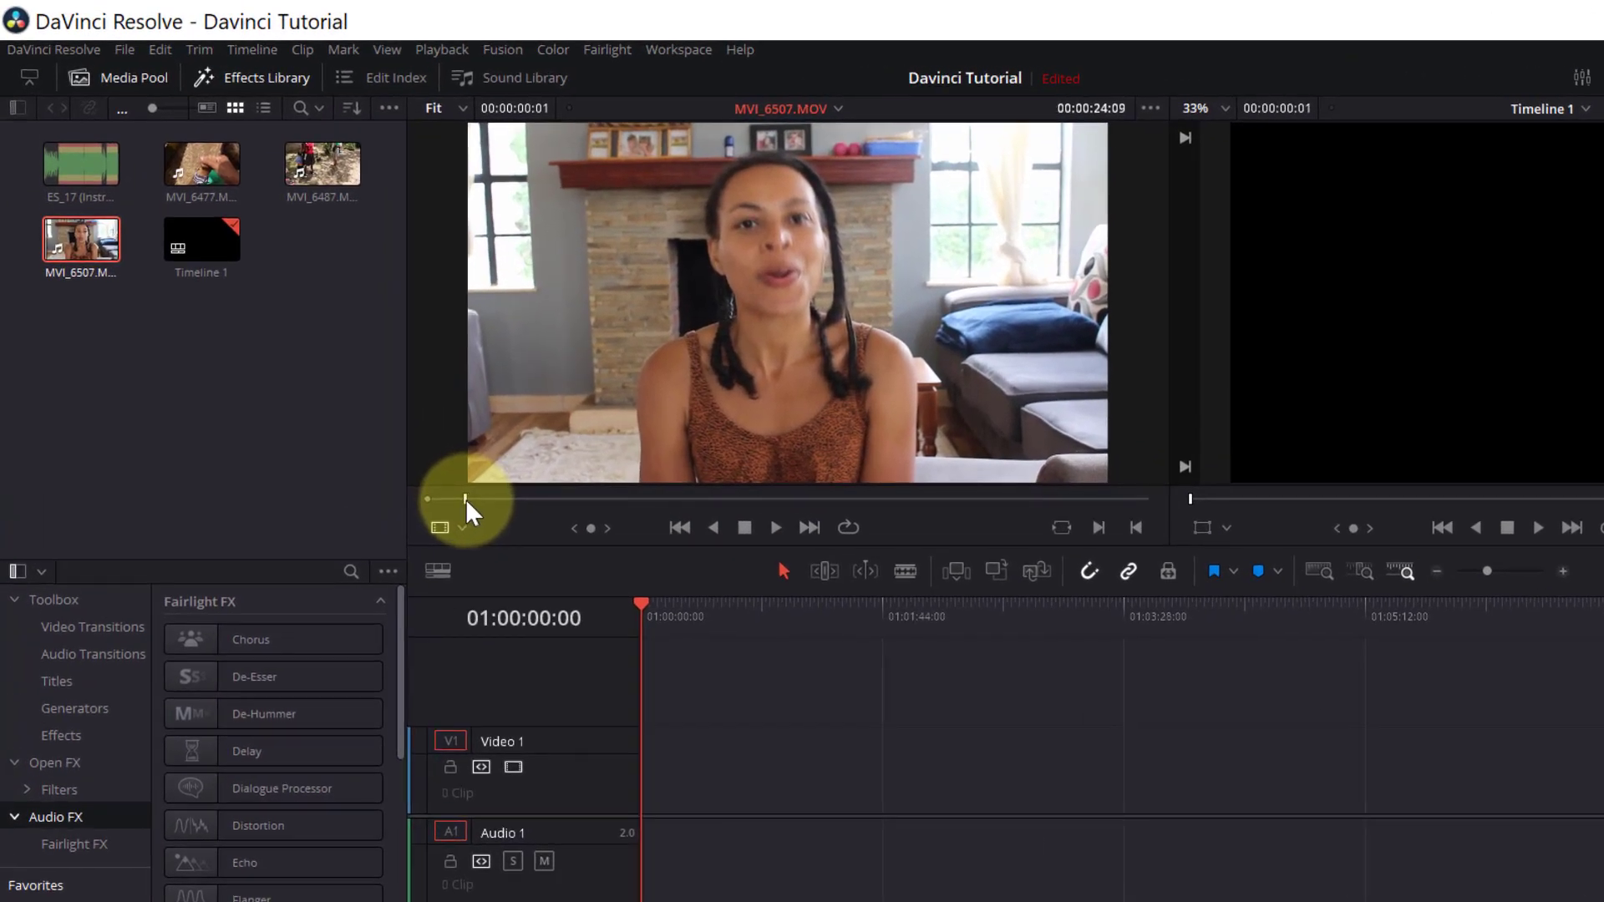
drag(466, 499, 464, 499)
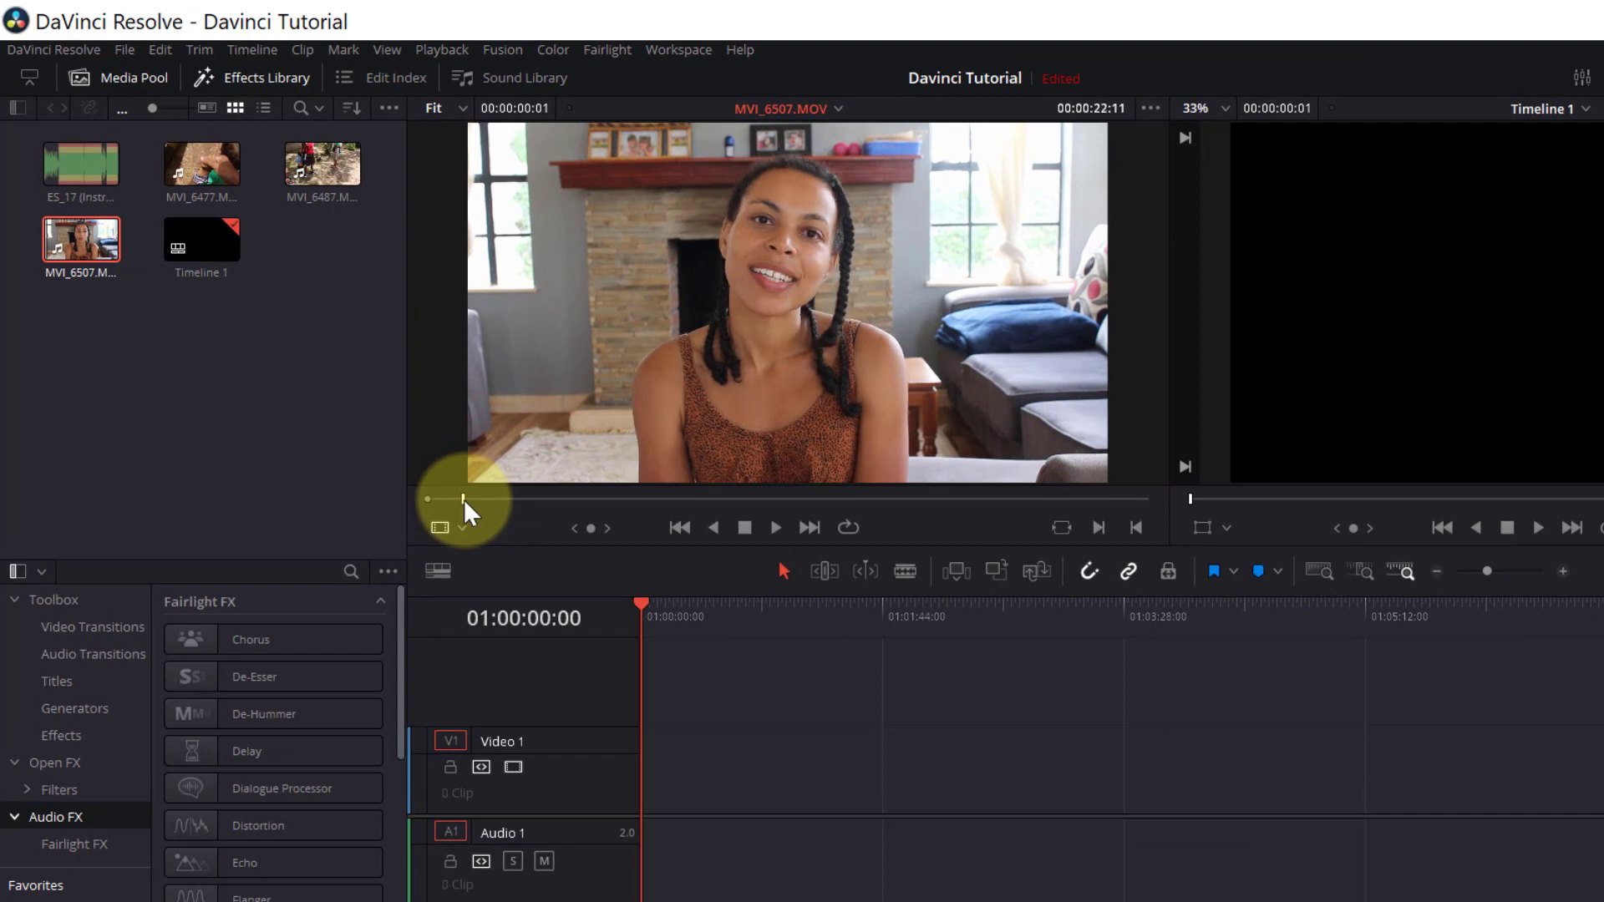
drag(463, 499, 461, 499)
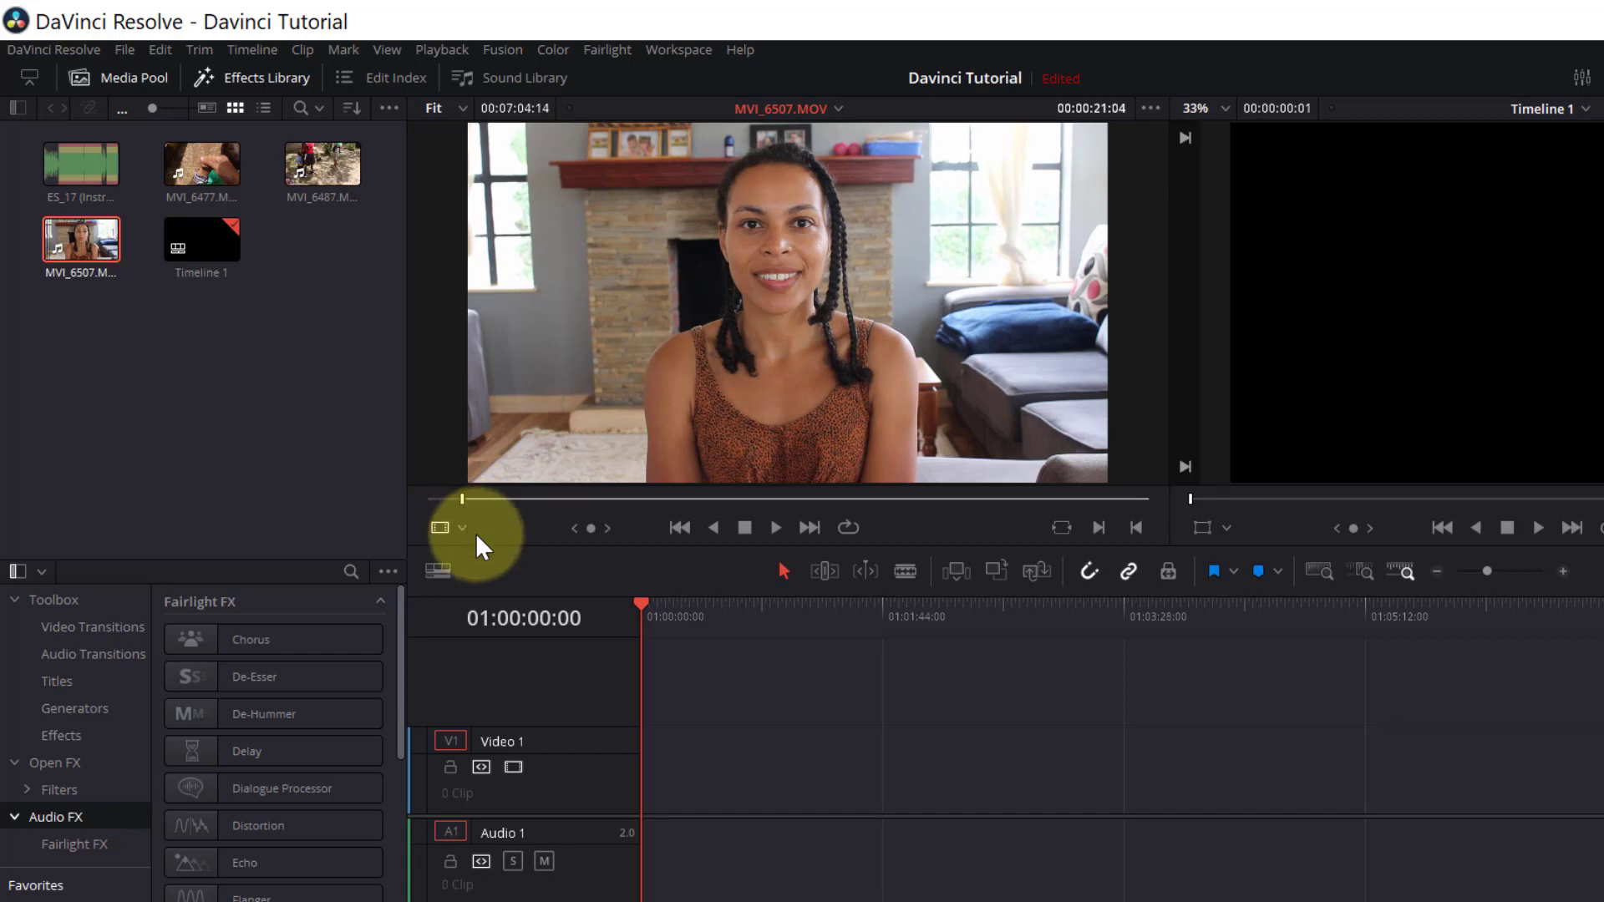
key(i)
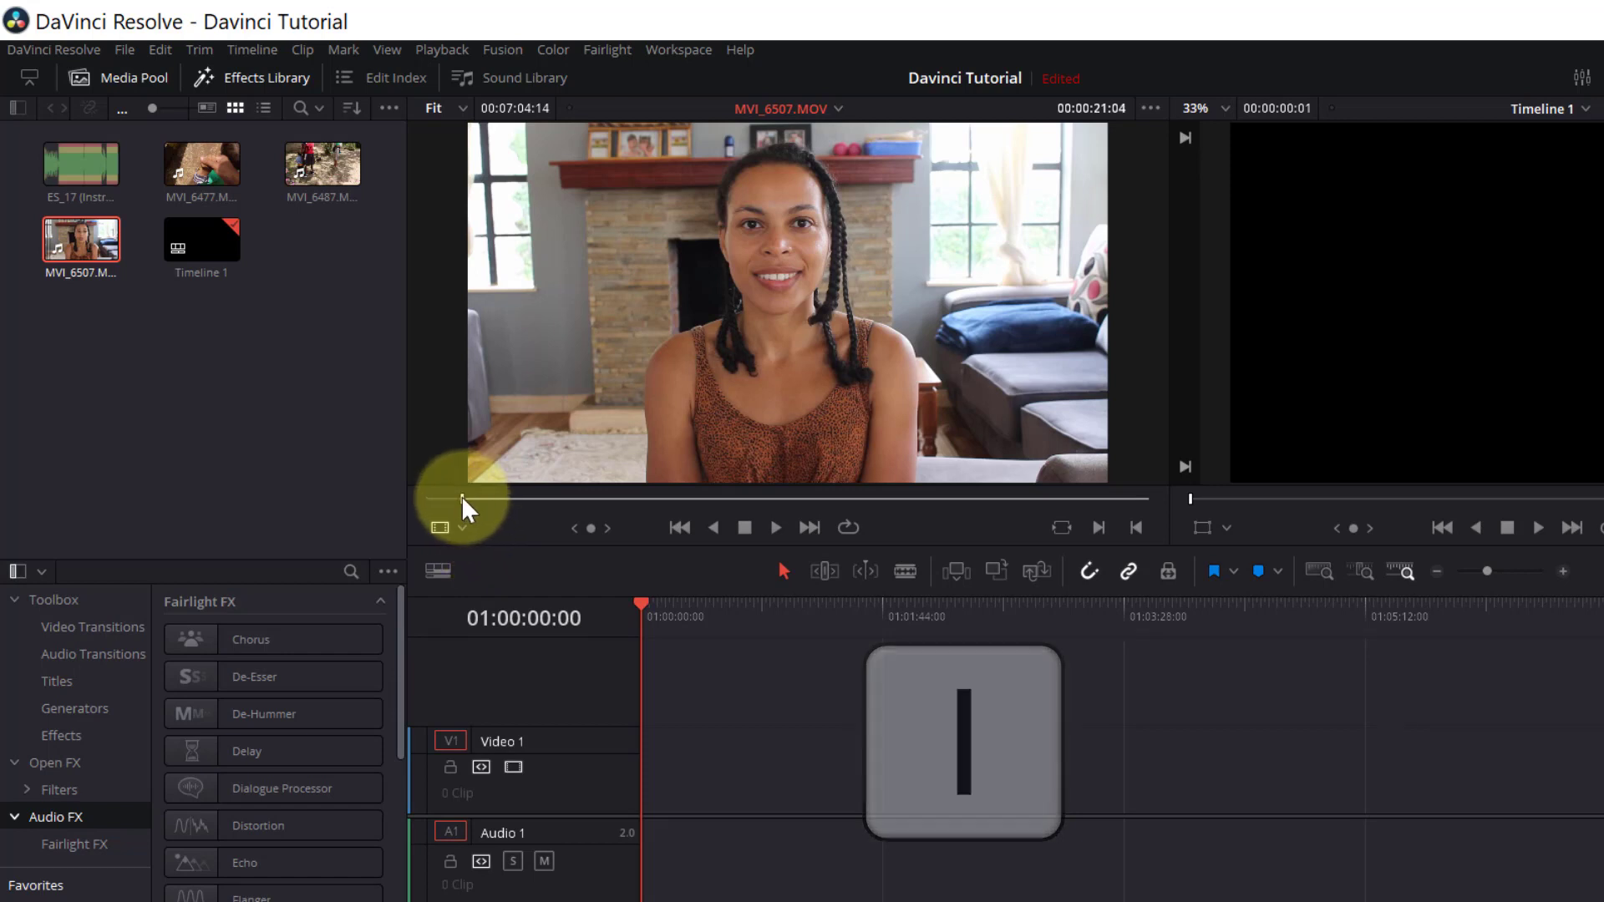
Step: Play through MVI_6507.MOV in the source viewer and mark its out point at 00:01:30:29
drag(462, 498, 548, 503)
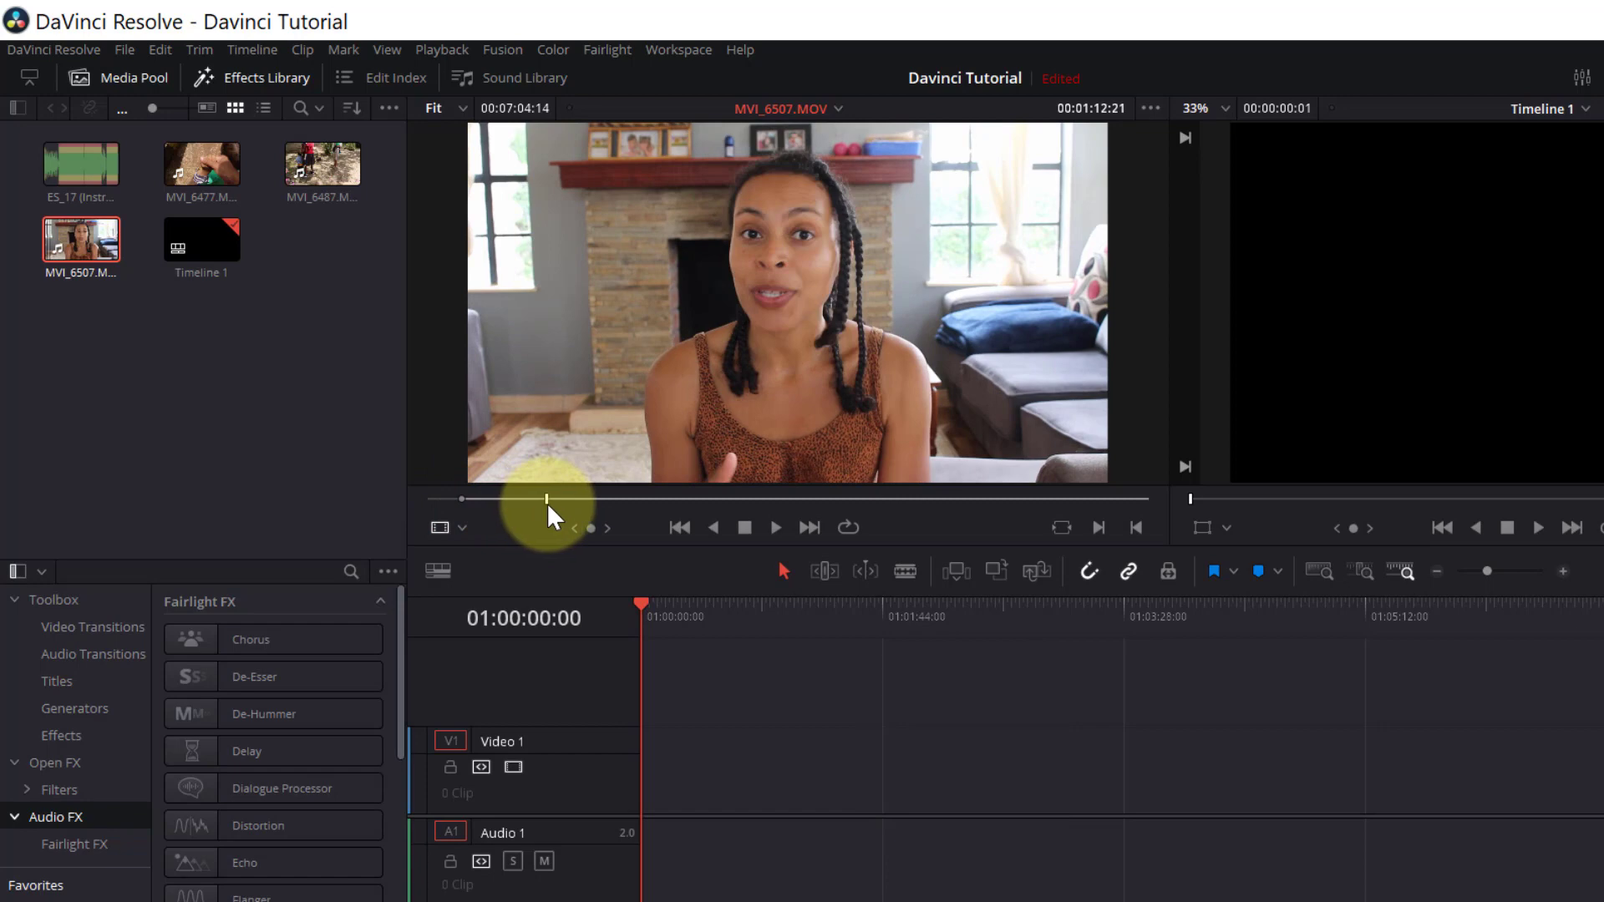
click(776, 526)
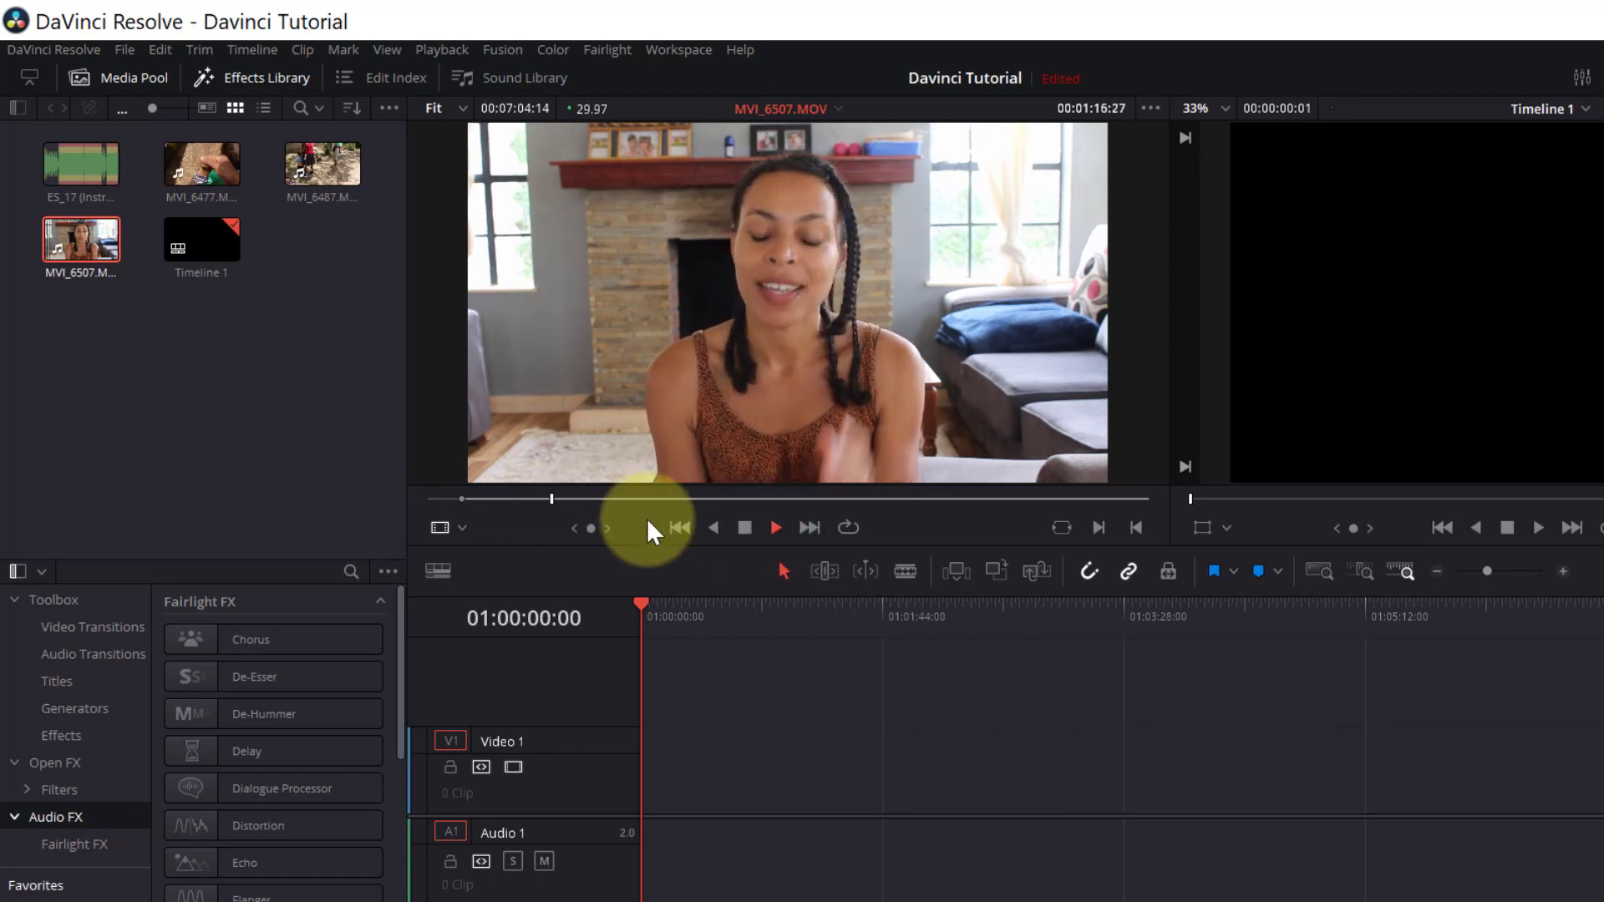
drag(558, 497, 568, 498)
click(774, 527)
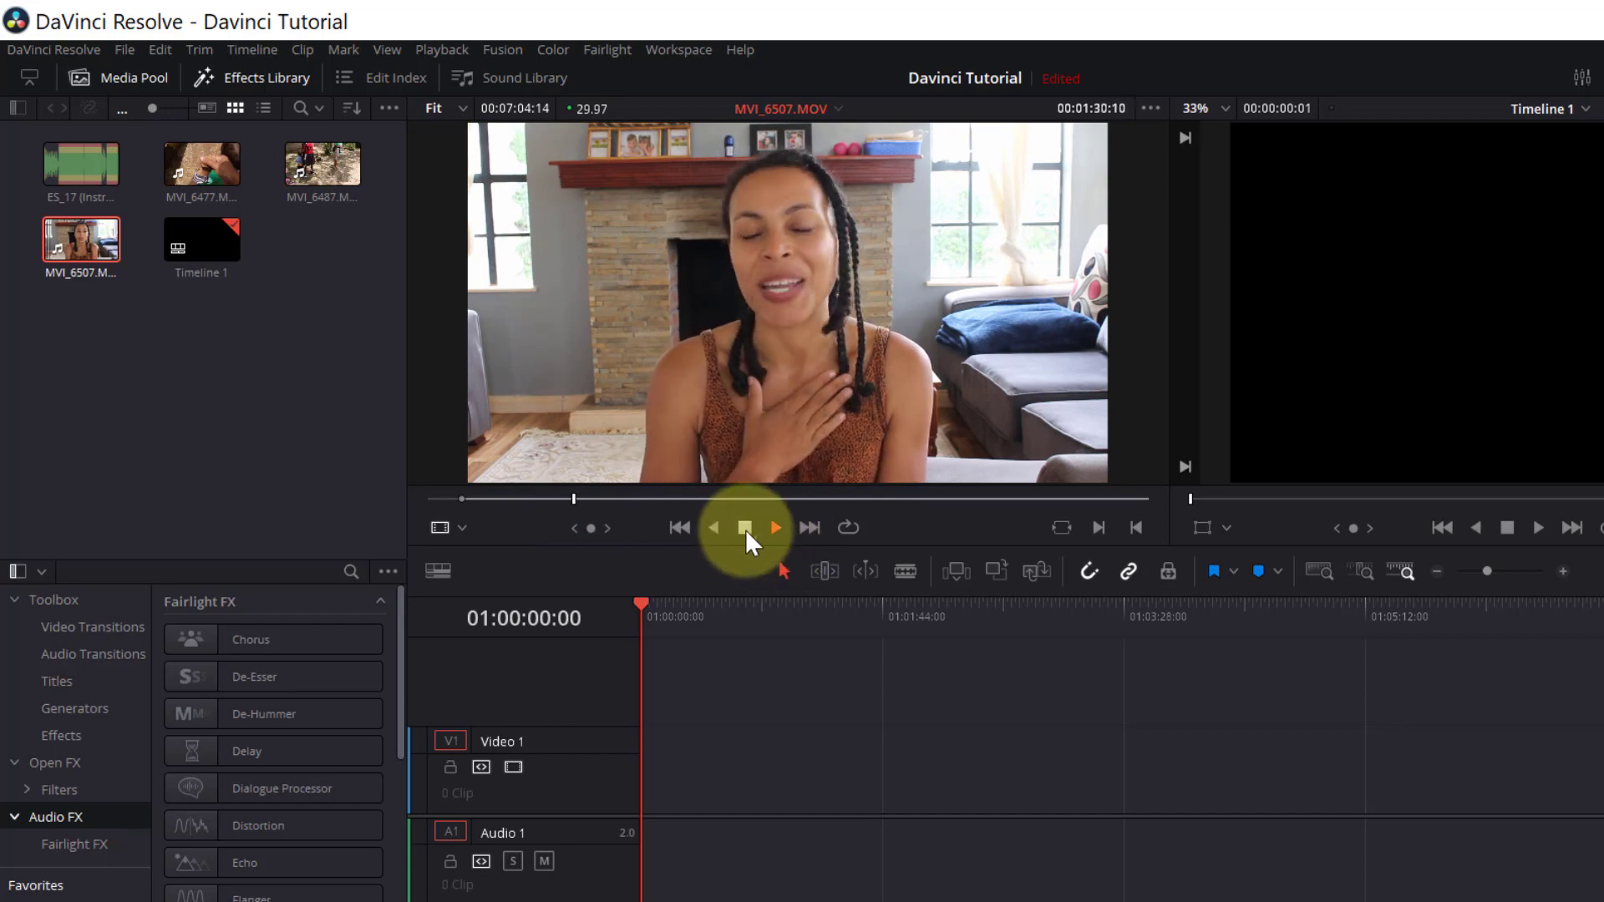
click(745, 527)
key(o)
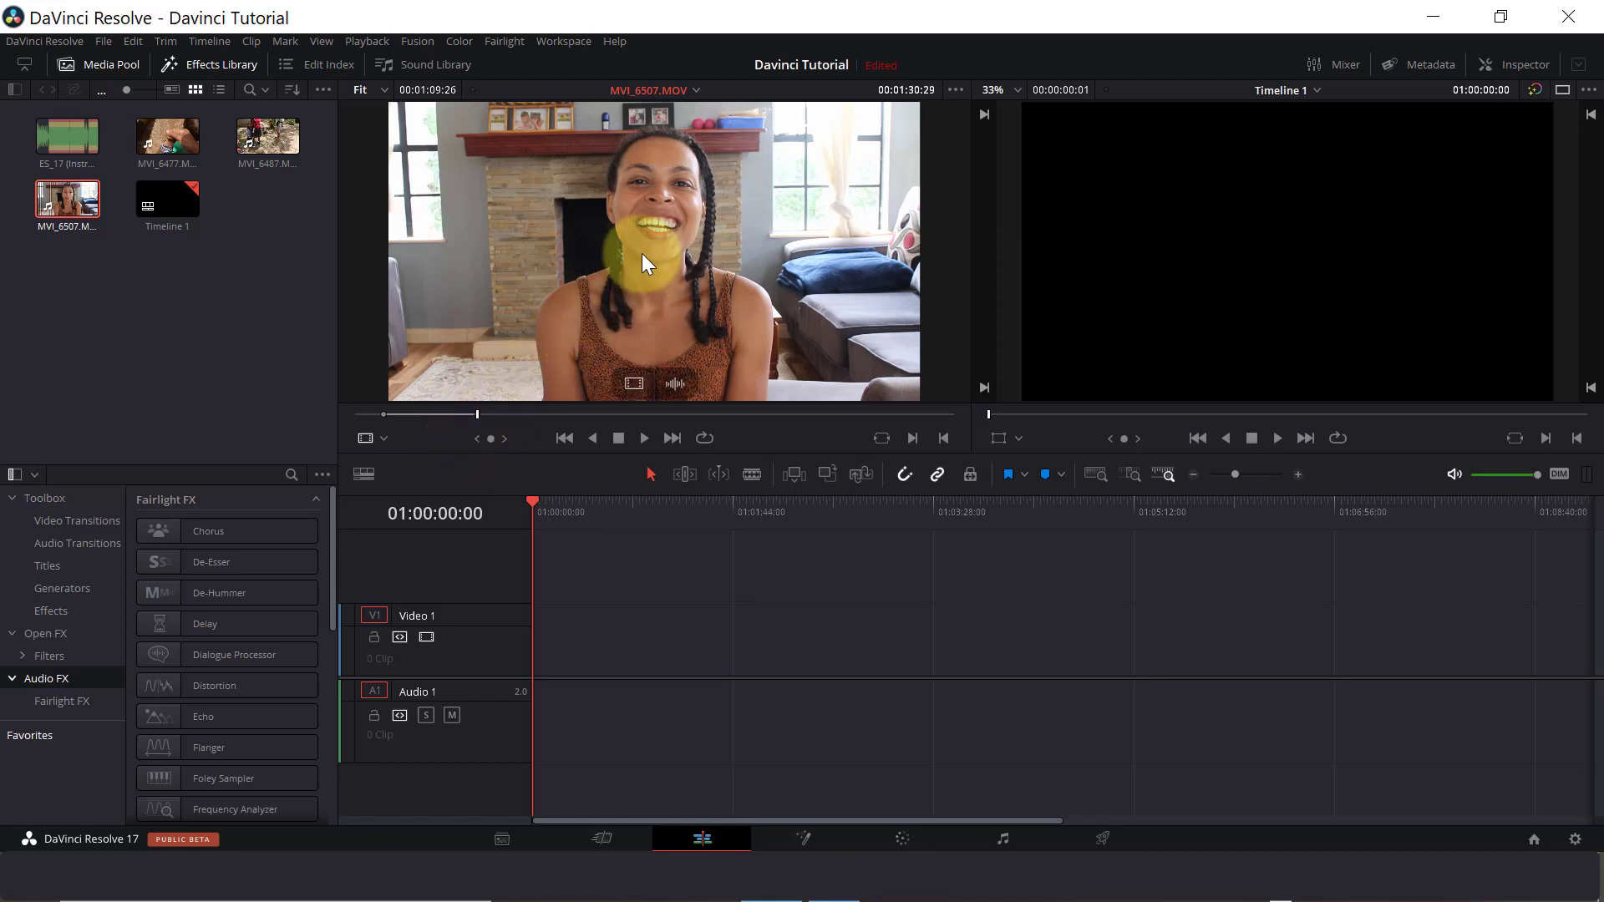
Step: Try placing the marked range of MVI_6507.MOV with video and audio at the timeline start, and undo the placement
drag(641, 254, 535, 657)
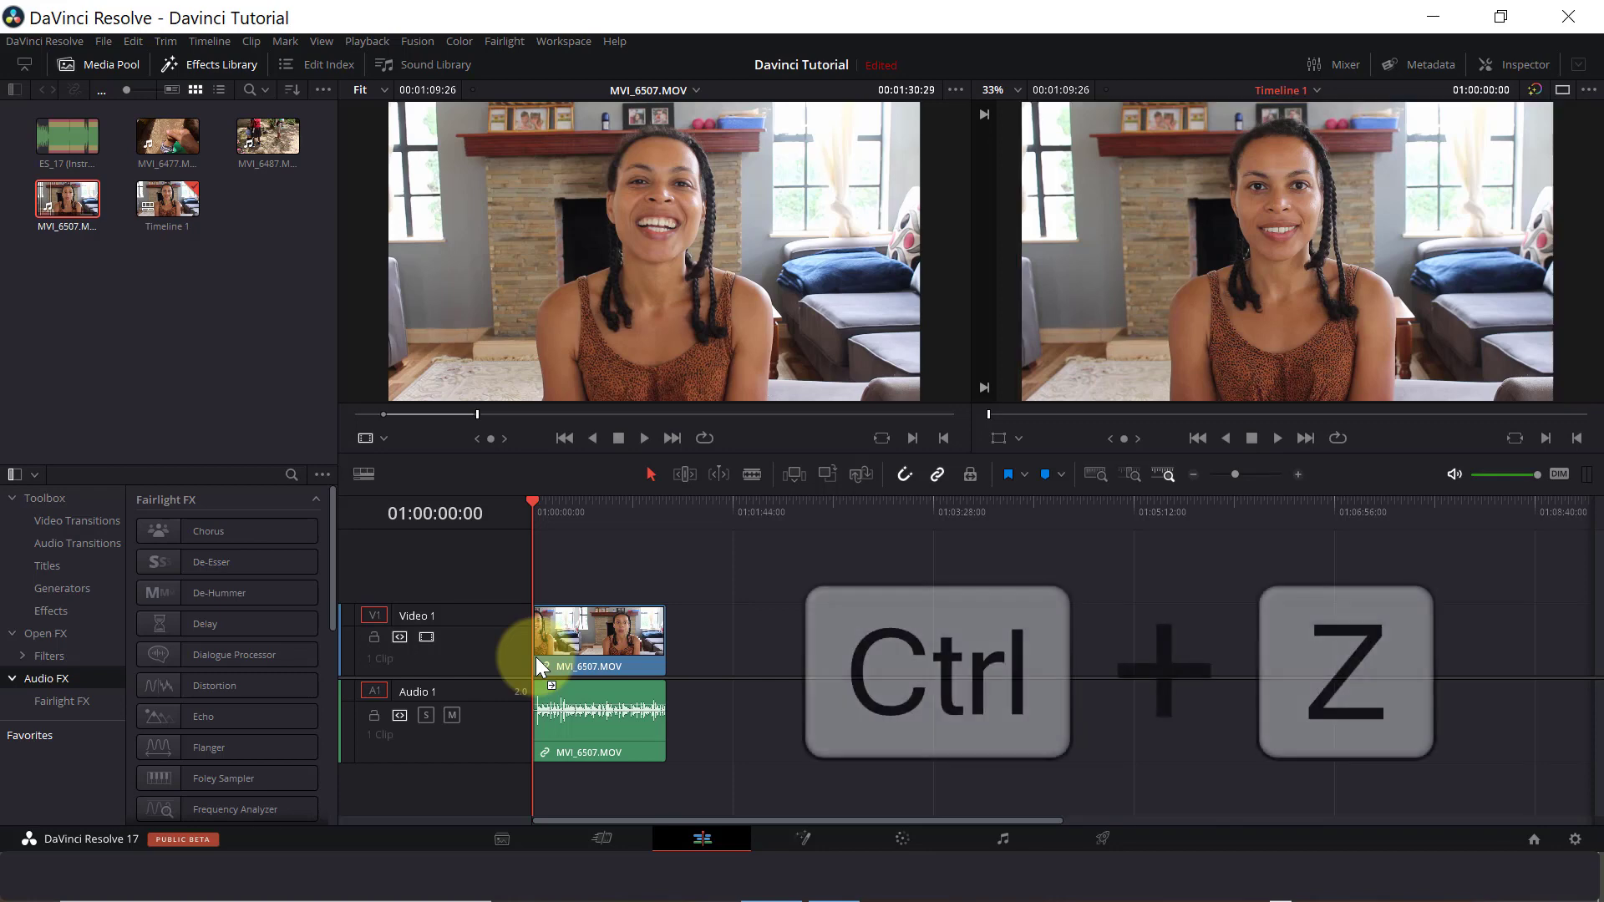
click(593, 643)
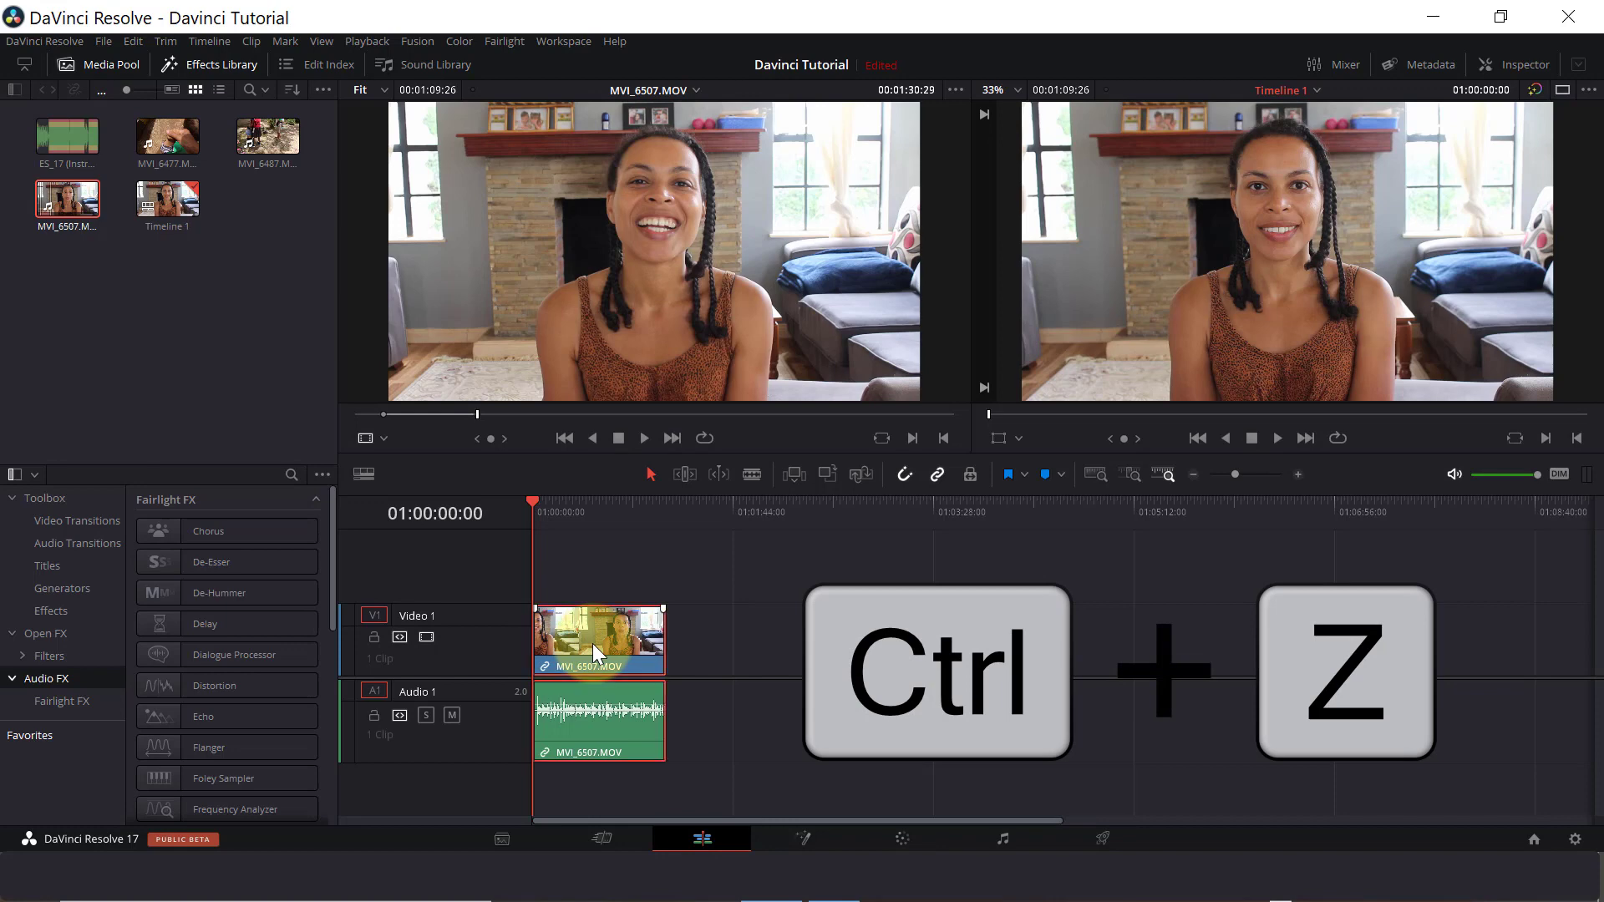
key(ctrl+z)
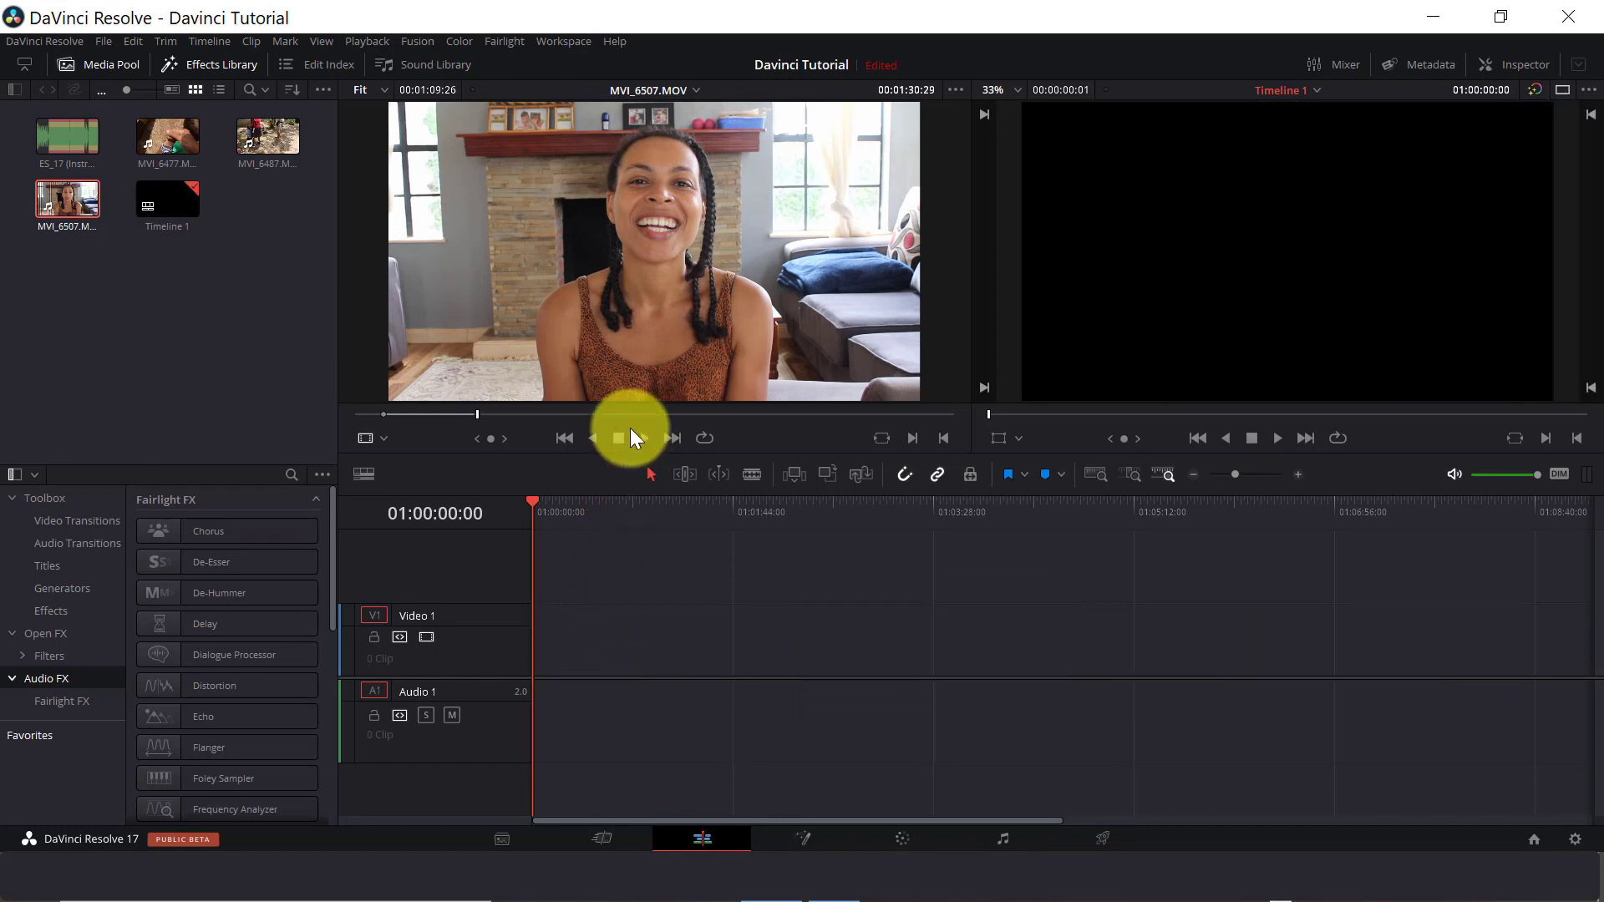
Step: Place only the video of the marked range on Video 1, delete it, and place only its audio on Audio 1
mouse_move(632, 404)
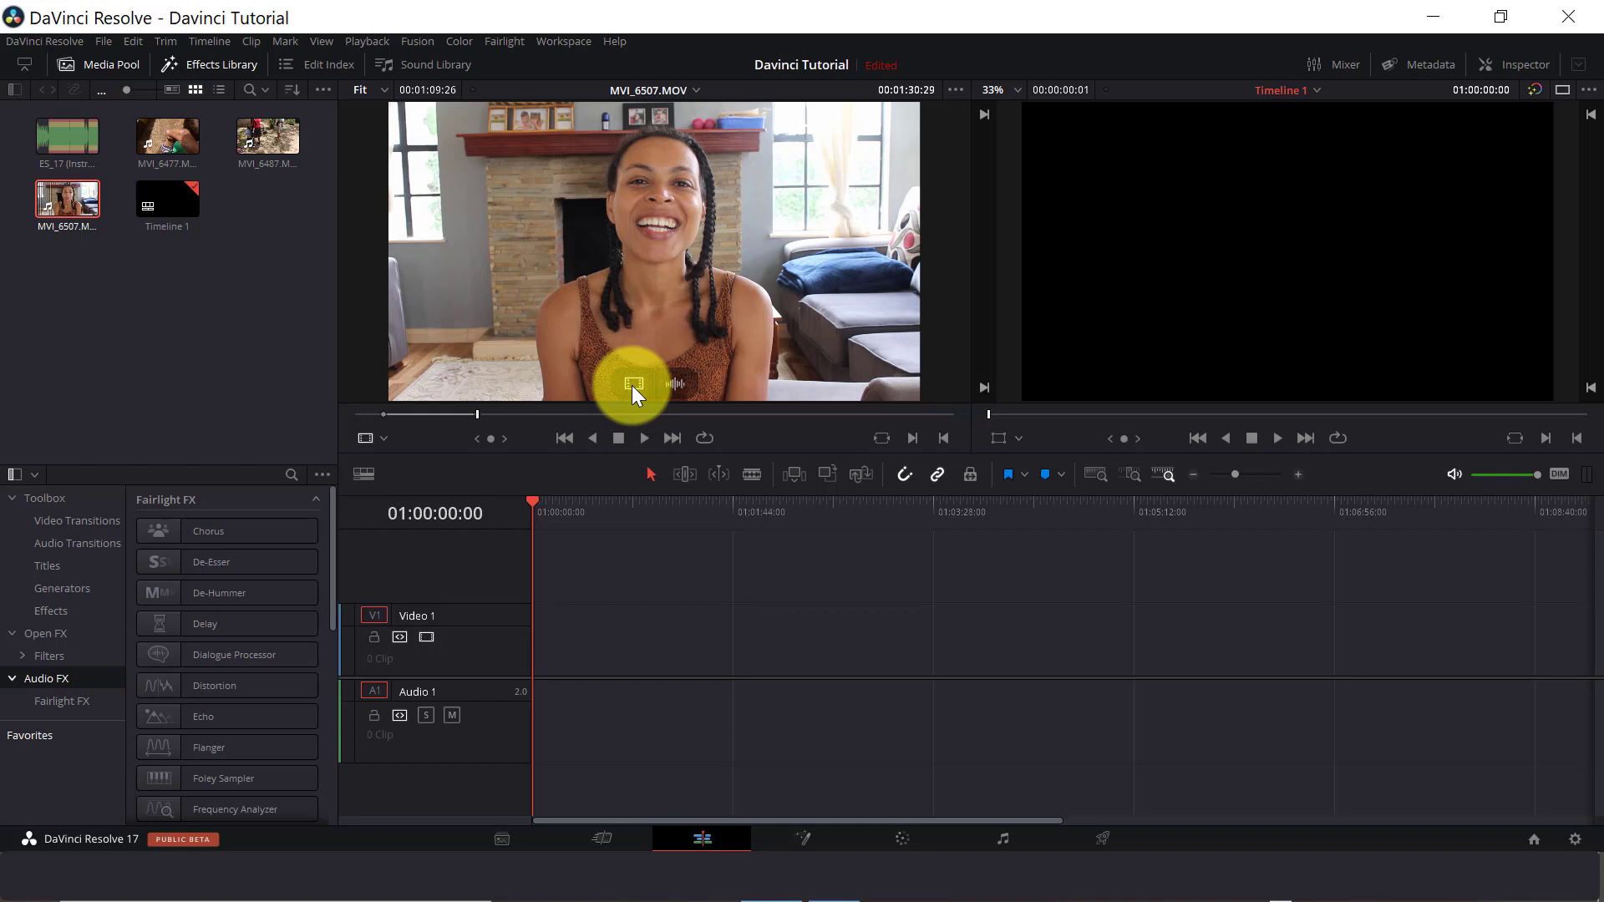
drag(632, 384, 534, 647)
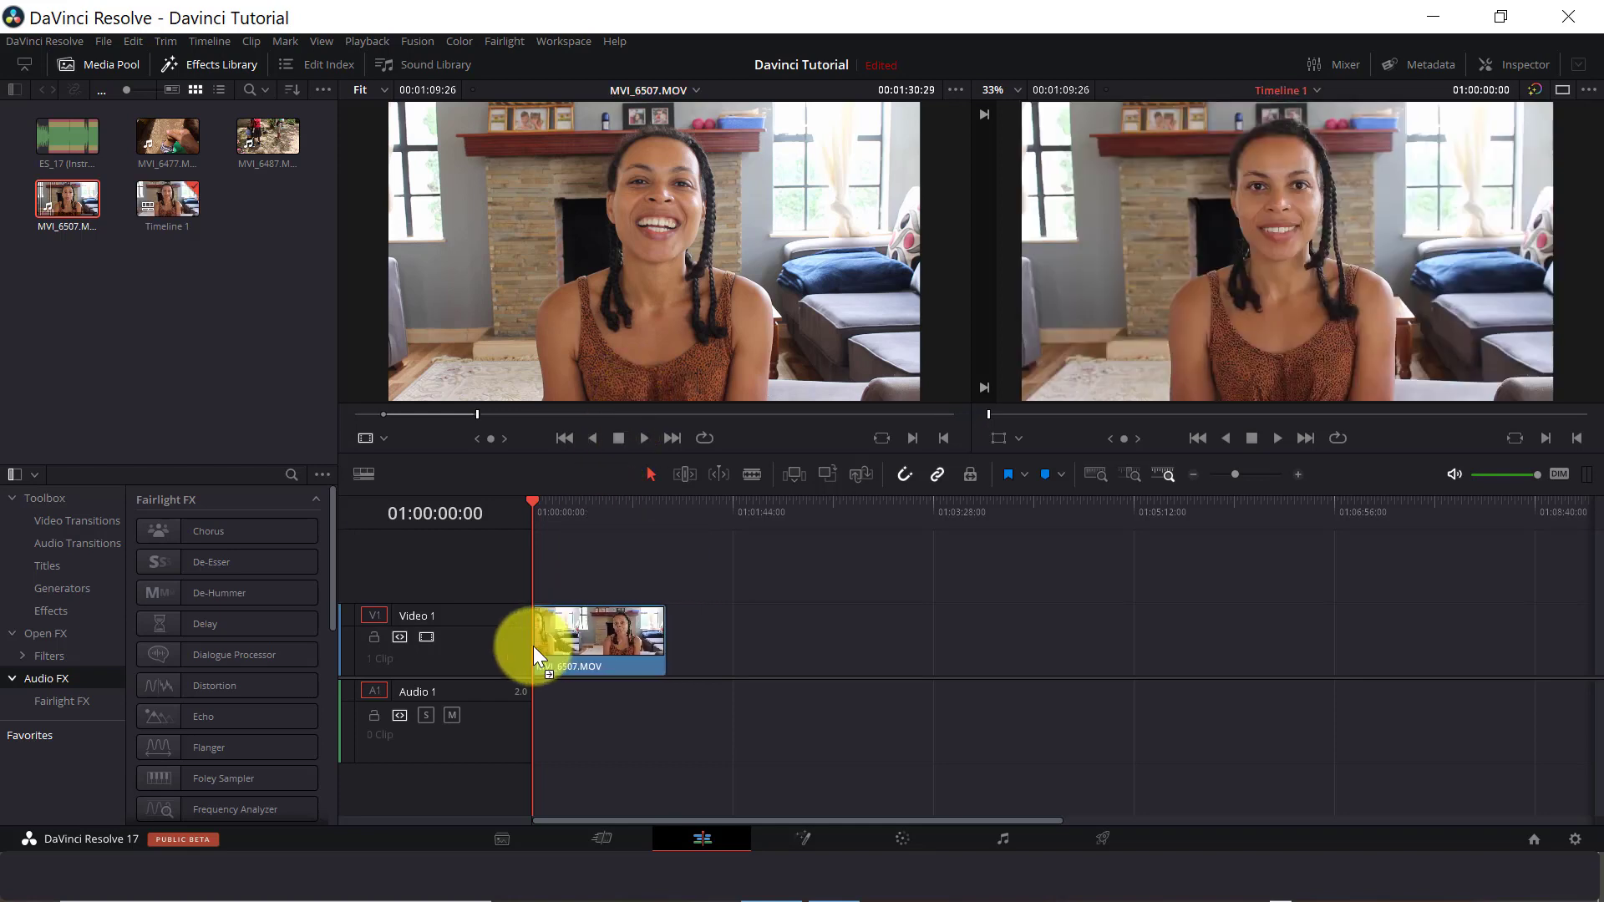
click(567, 645)
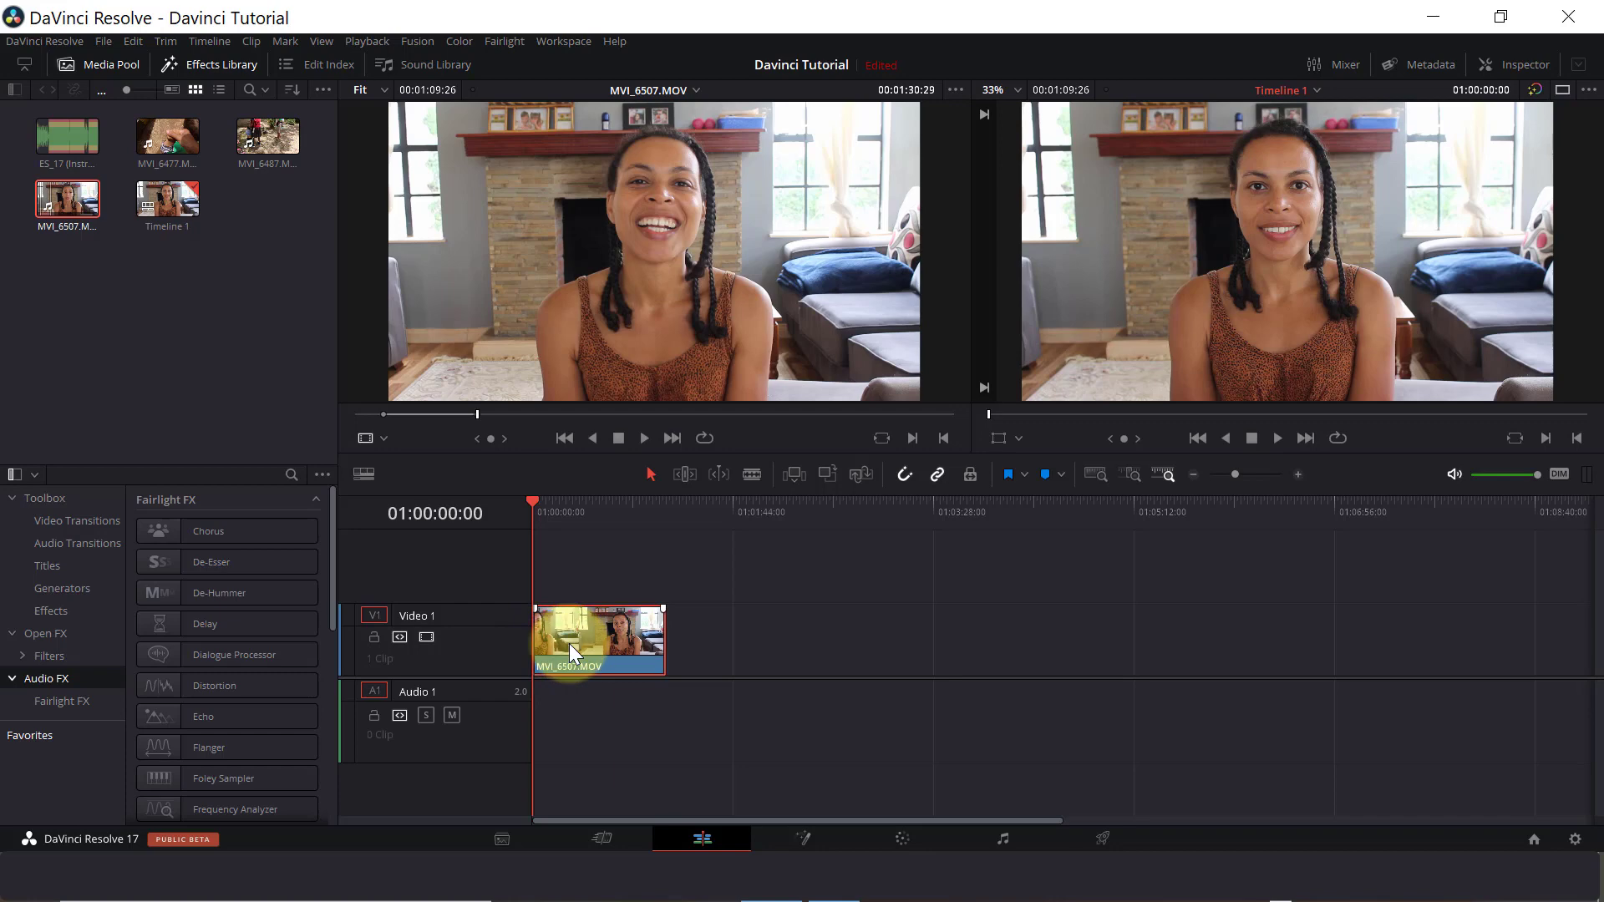
key(Delete)
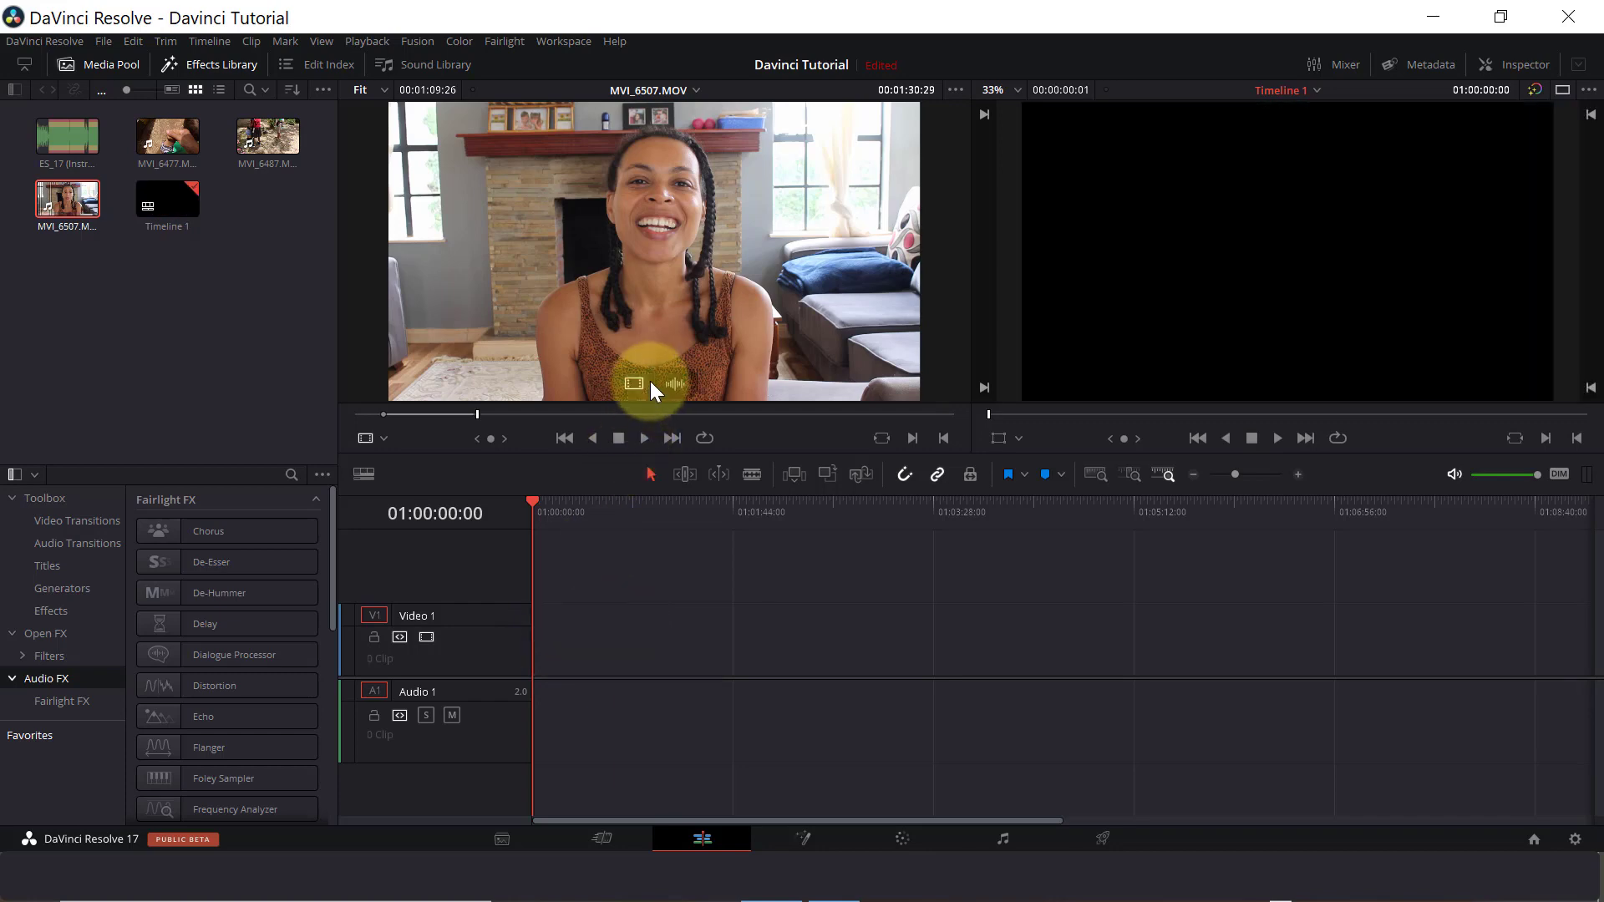
drag(674, 380, 540, 704)
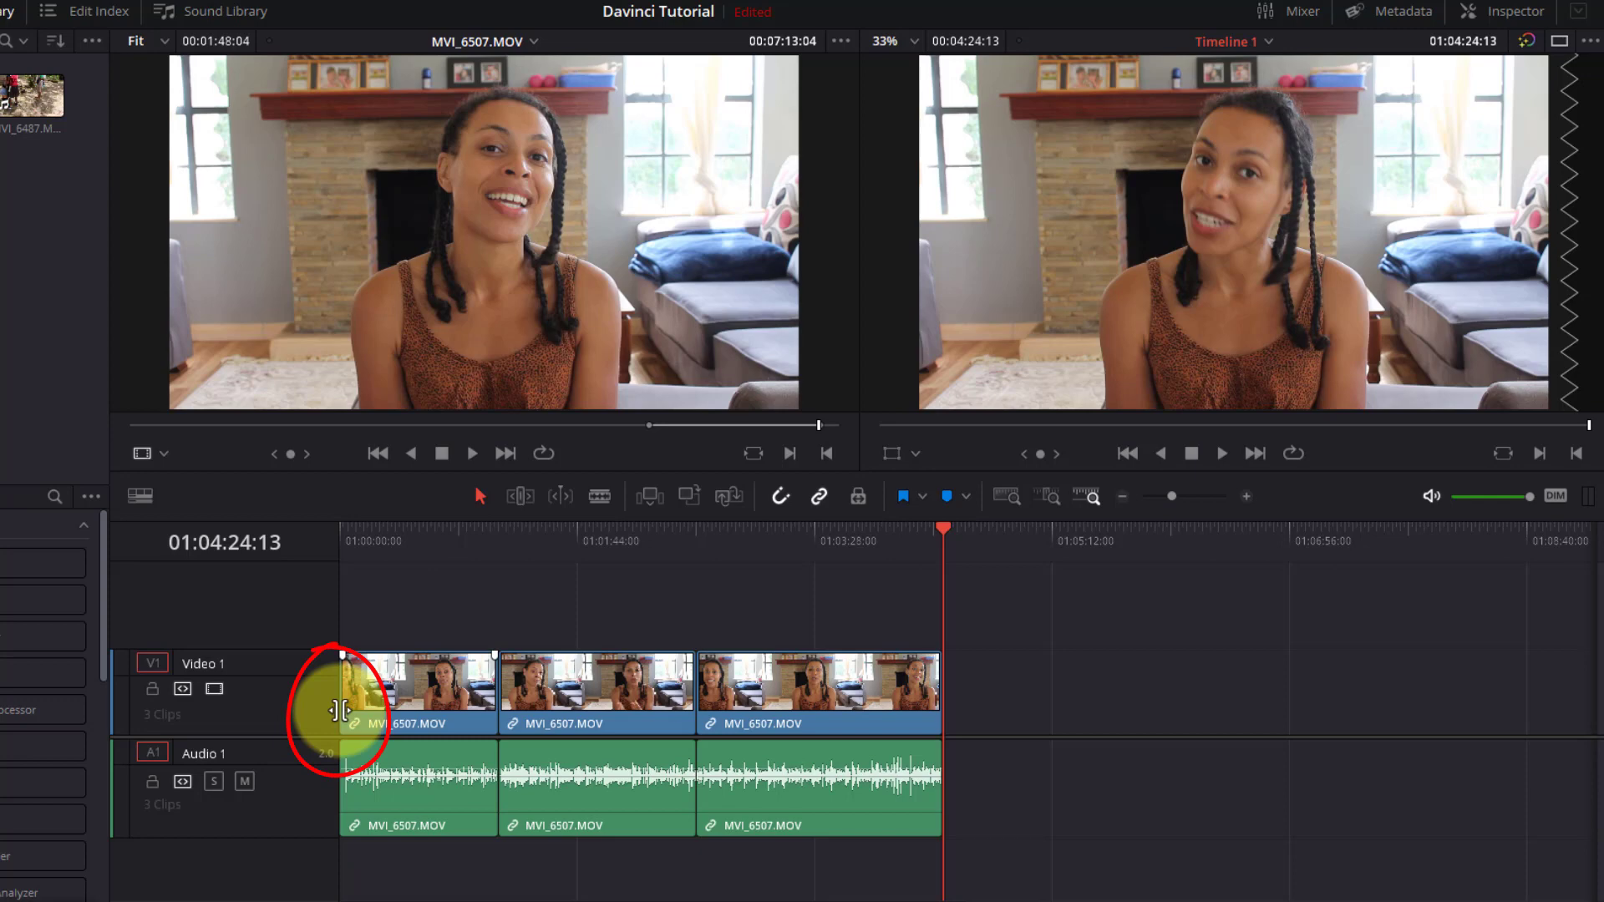
Step: Try trimming the start of the first timeline clip and the end of the last clip
click(340, 710)
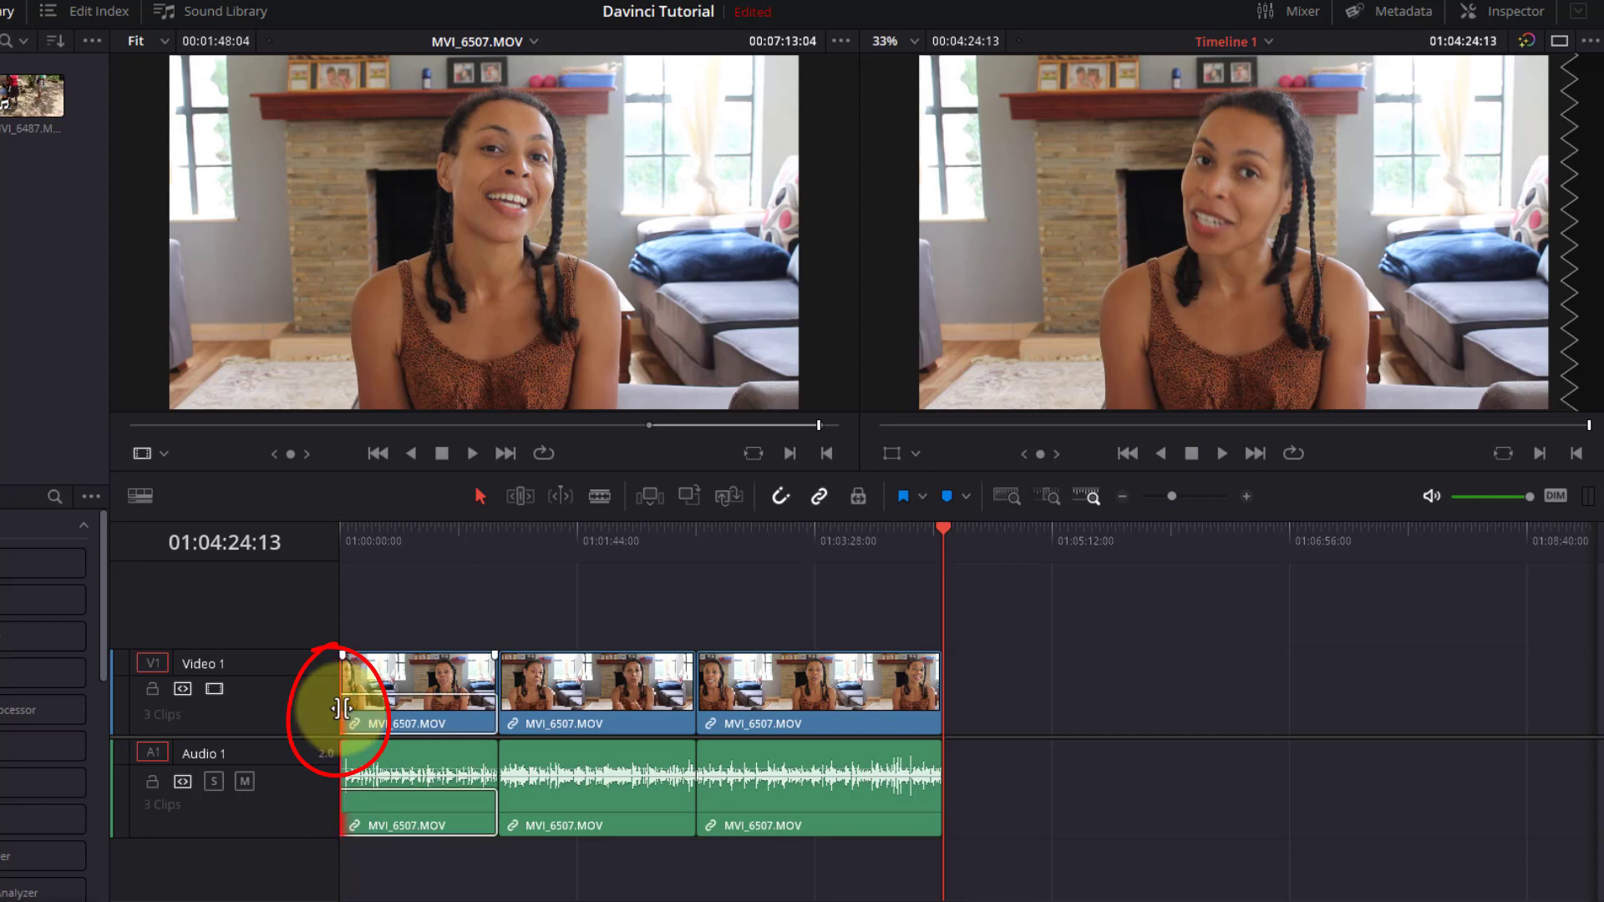
drag(341, 710, 396, 712)
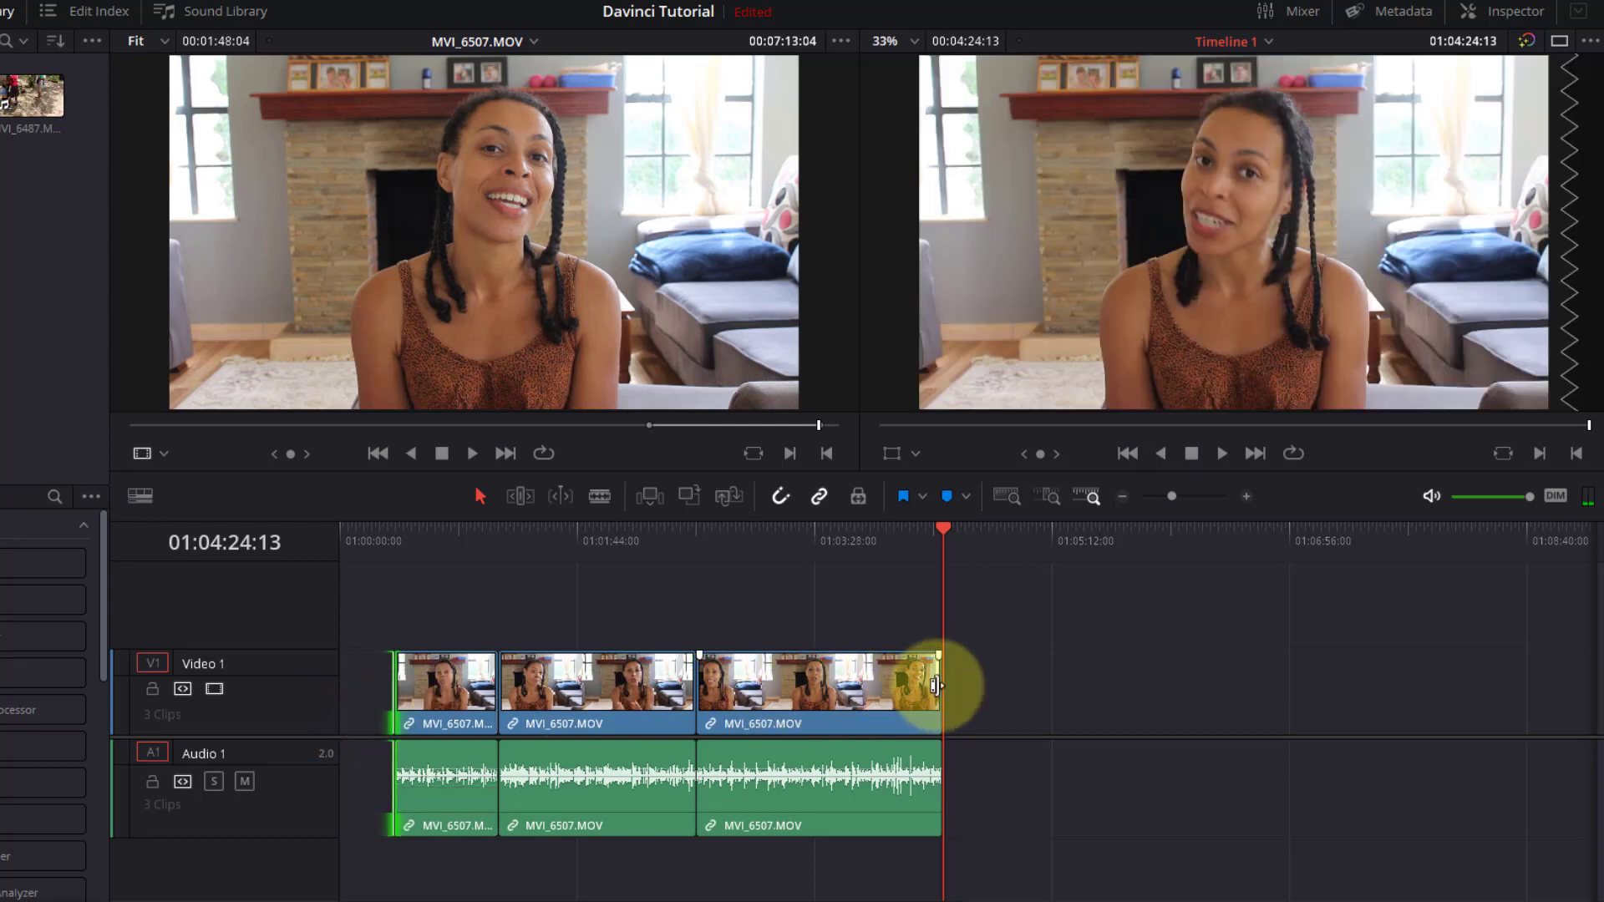
drag(938, 689, 909, 698)
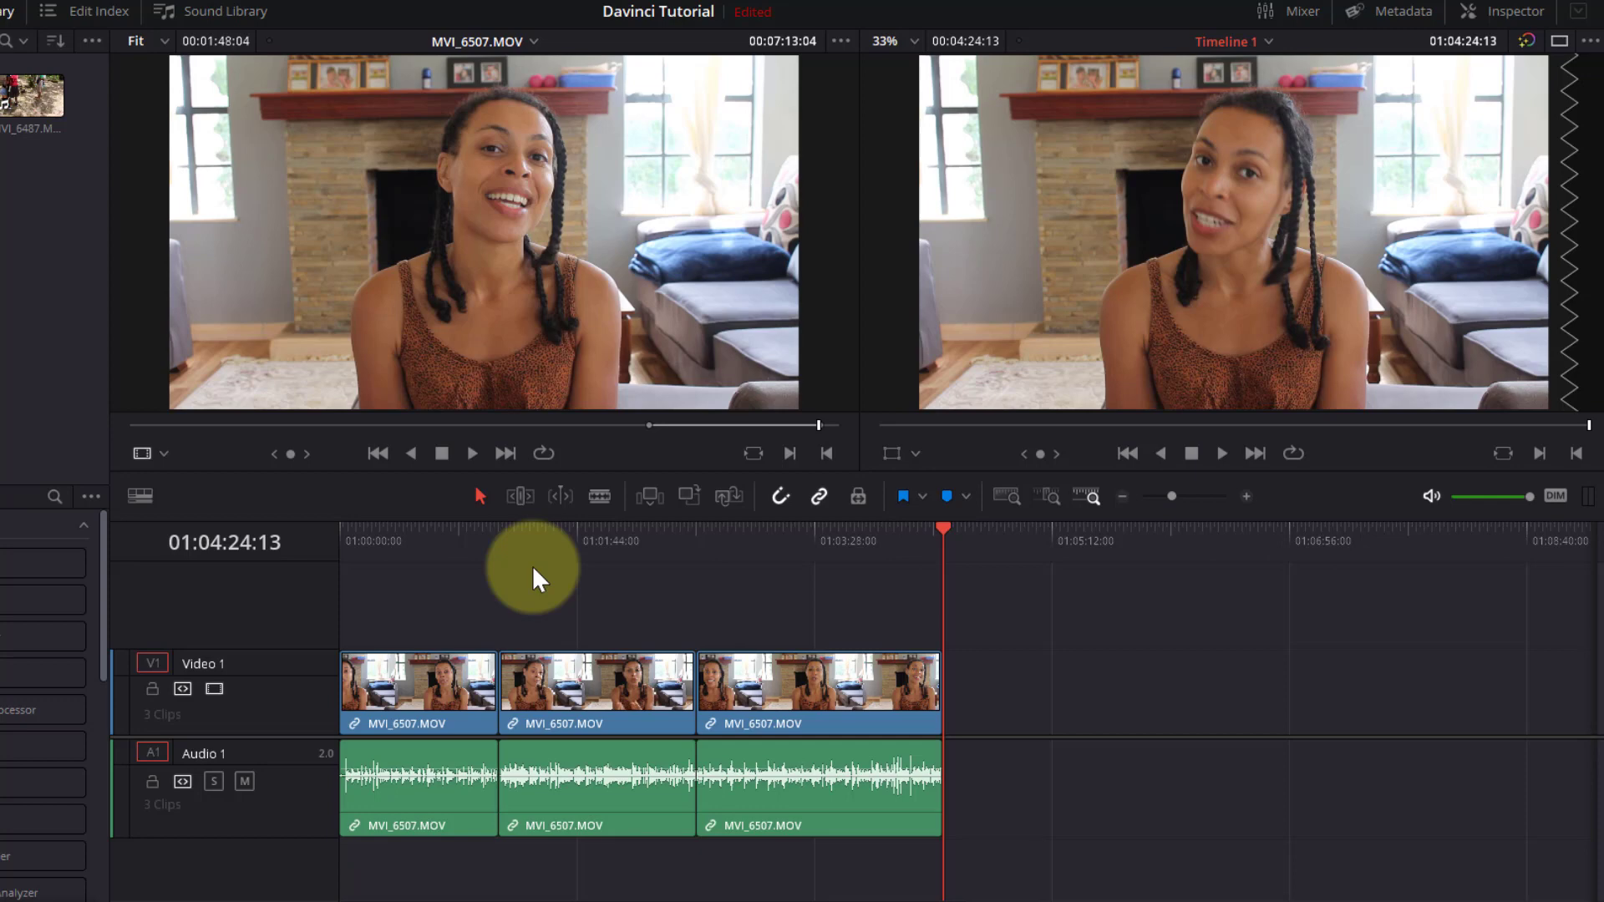
Step: Turn off linked selection and try adjusting the end edges of the last clip's audio and video separately
click(819, 497)
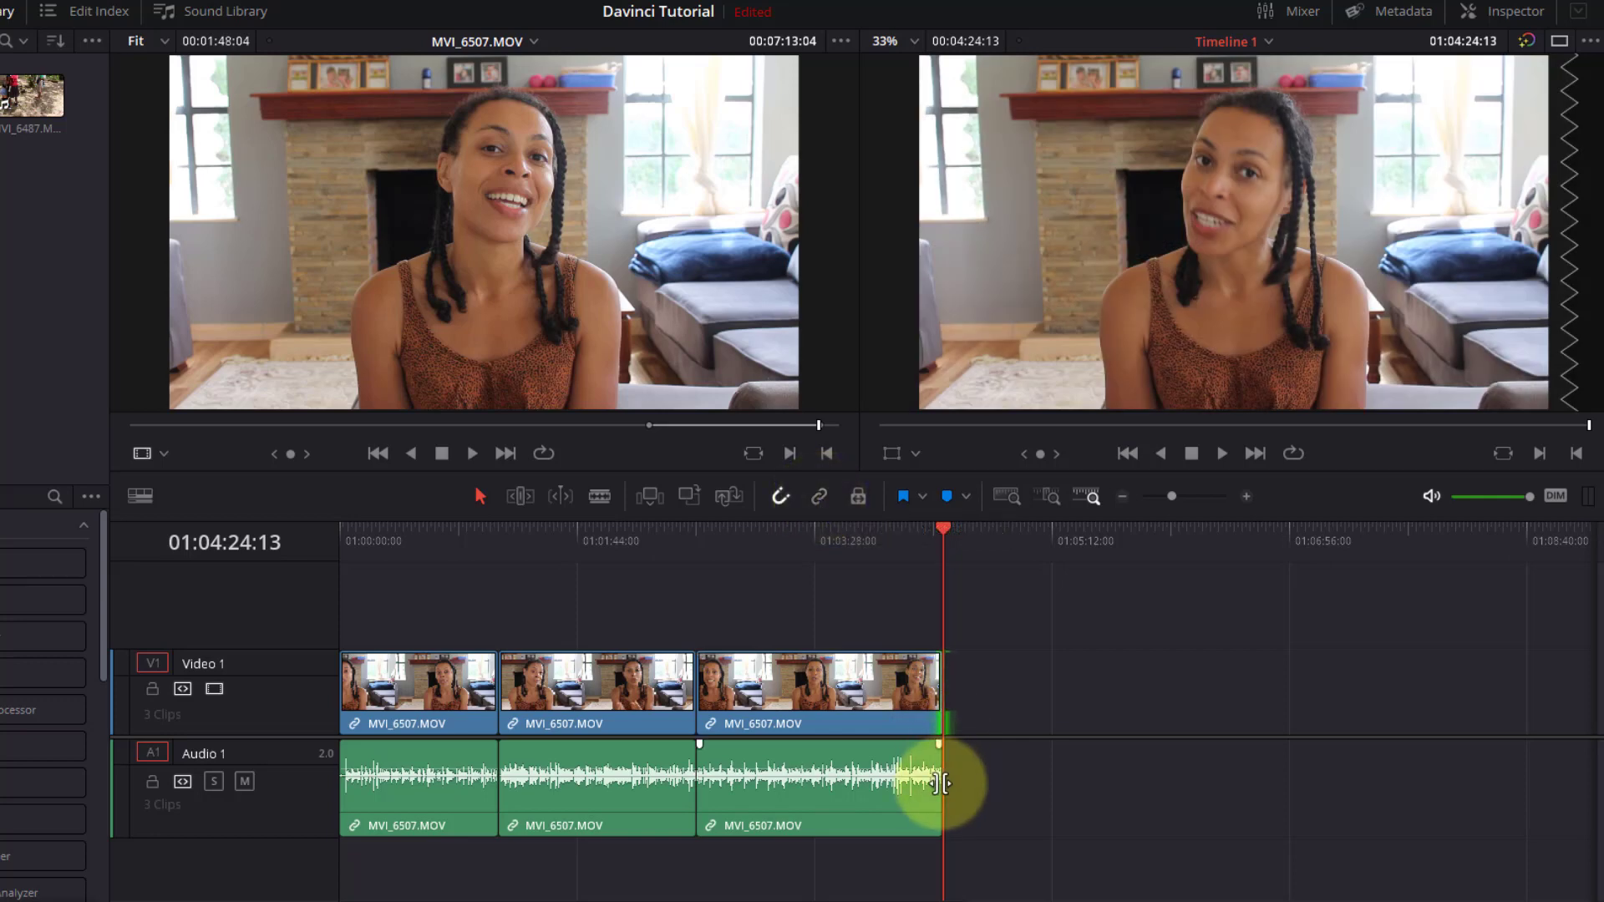
mouse_move(942, 784)
mouse_down()
mouse_move(835, 785)
mouse_move(941, 784)
mouse_up()
mouse_move(939, 696)
mouse_down()
mouse_move(836, 693)
mouse_move(940, 693)
mouse_up()
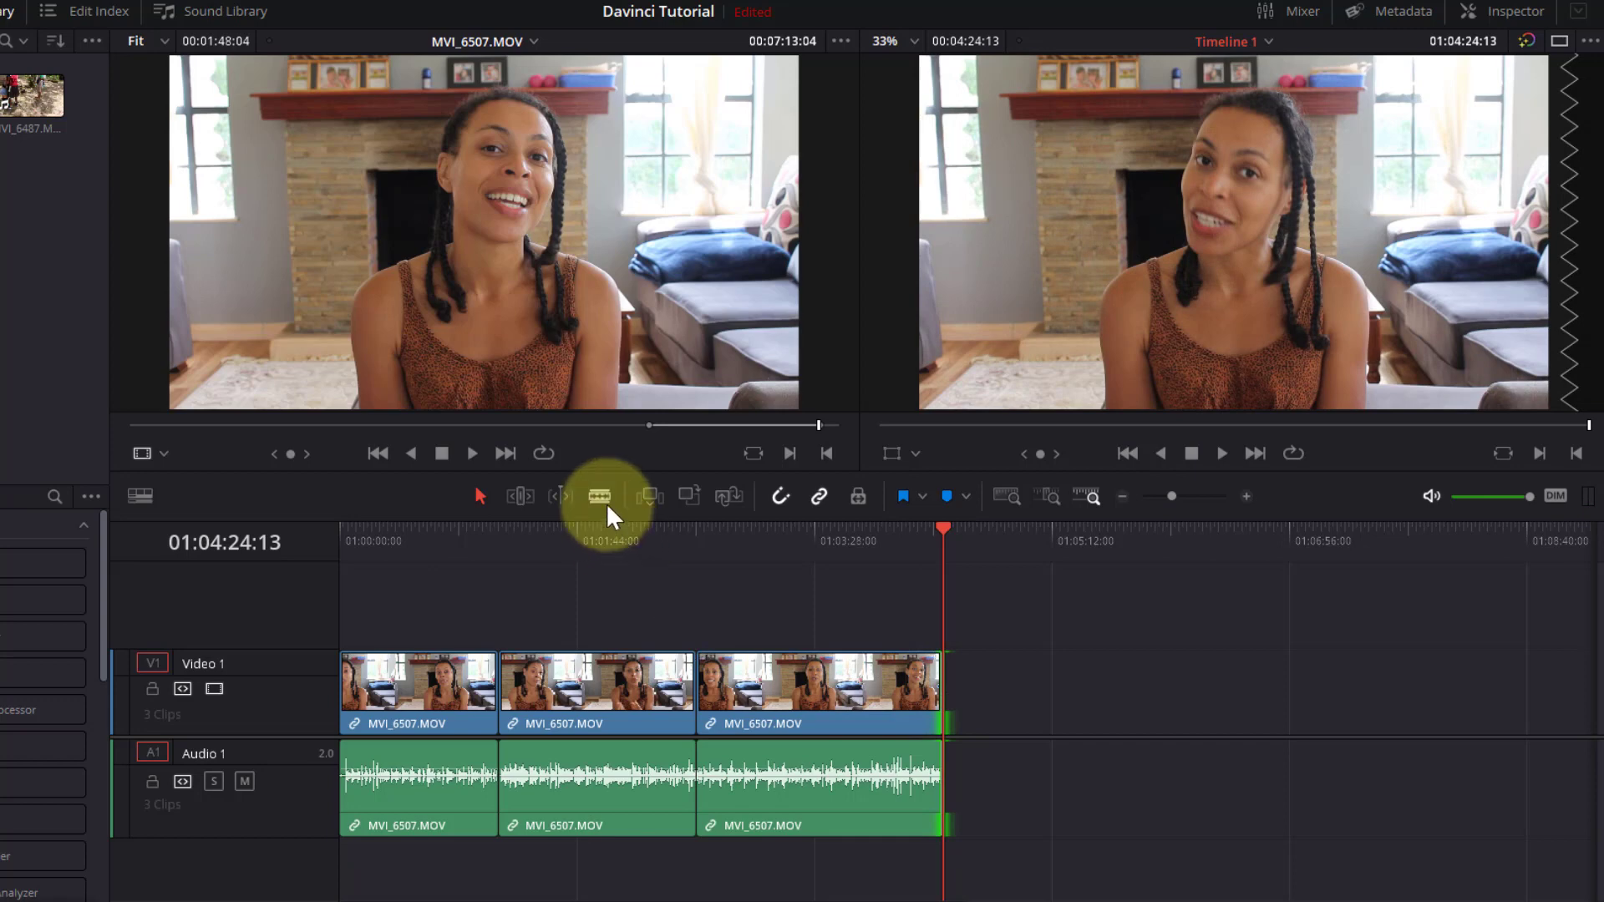
click(600, 496)
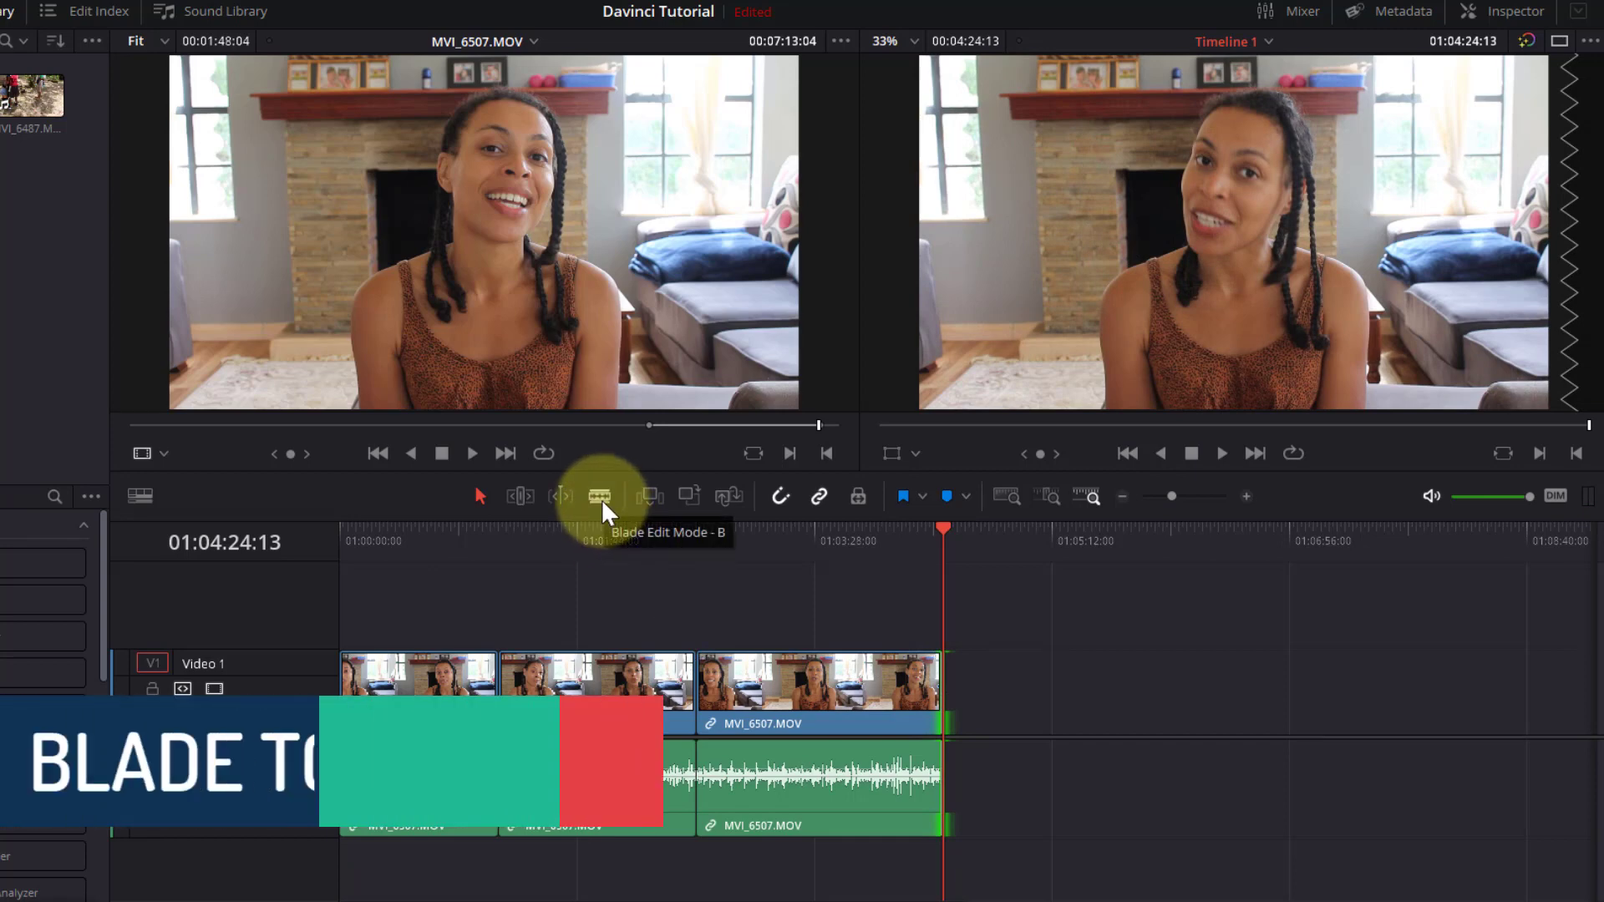
click(482, 499)
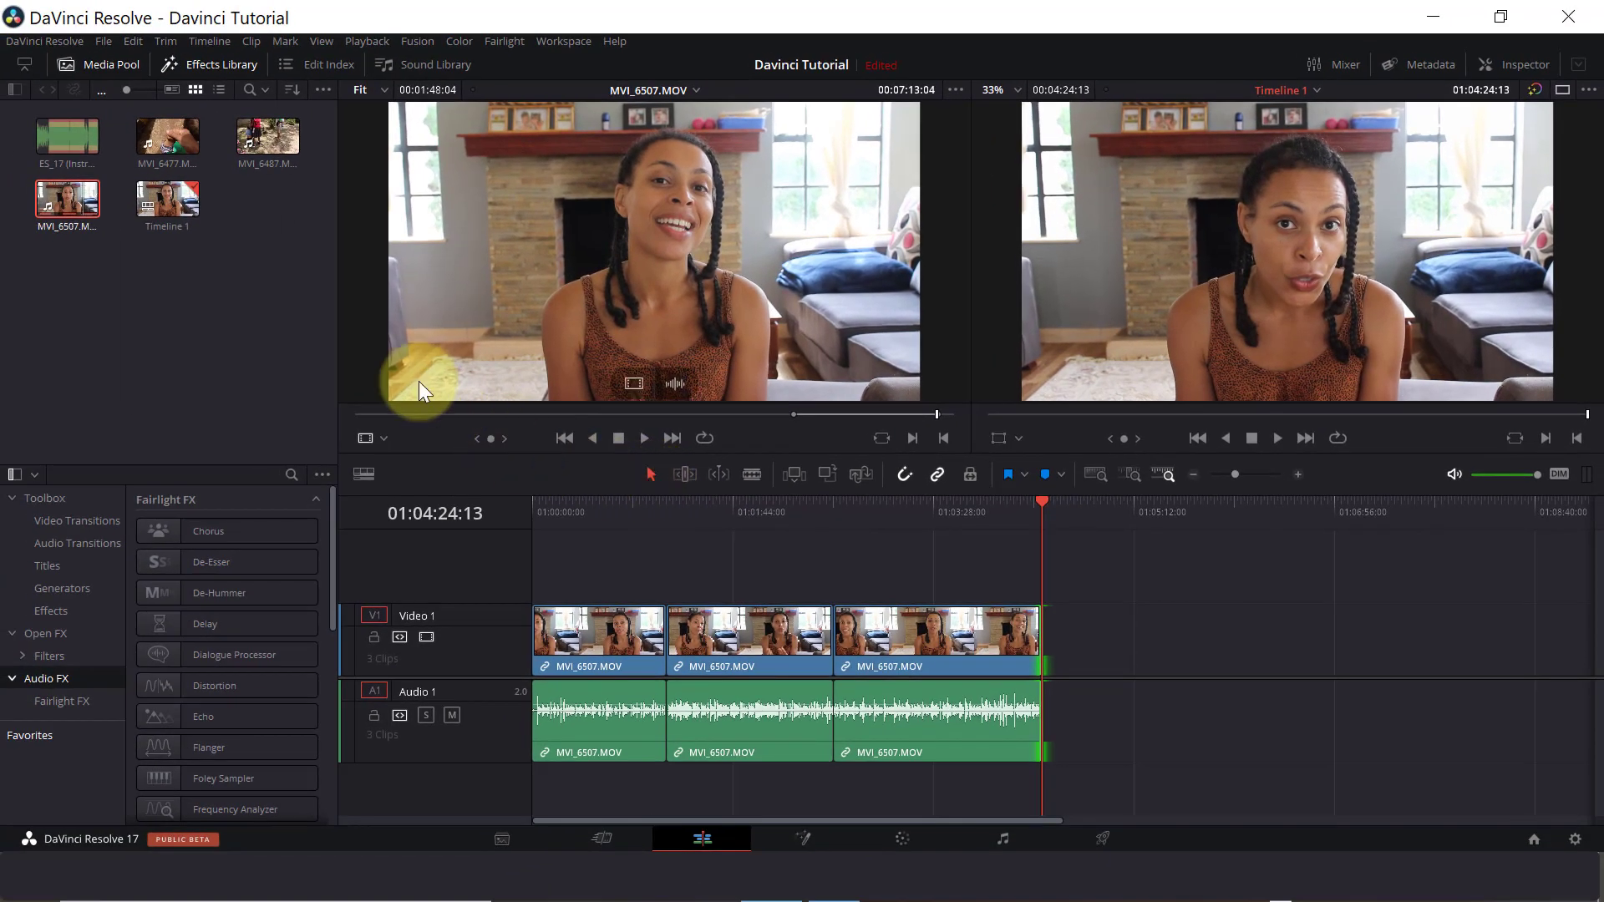
Step: Add MVI_6477.MOV from the media pool to Video 1 directly after the last MVI_6507.MOV clip
double_click(167, 132)
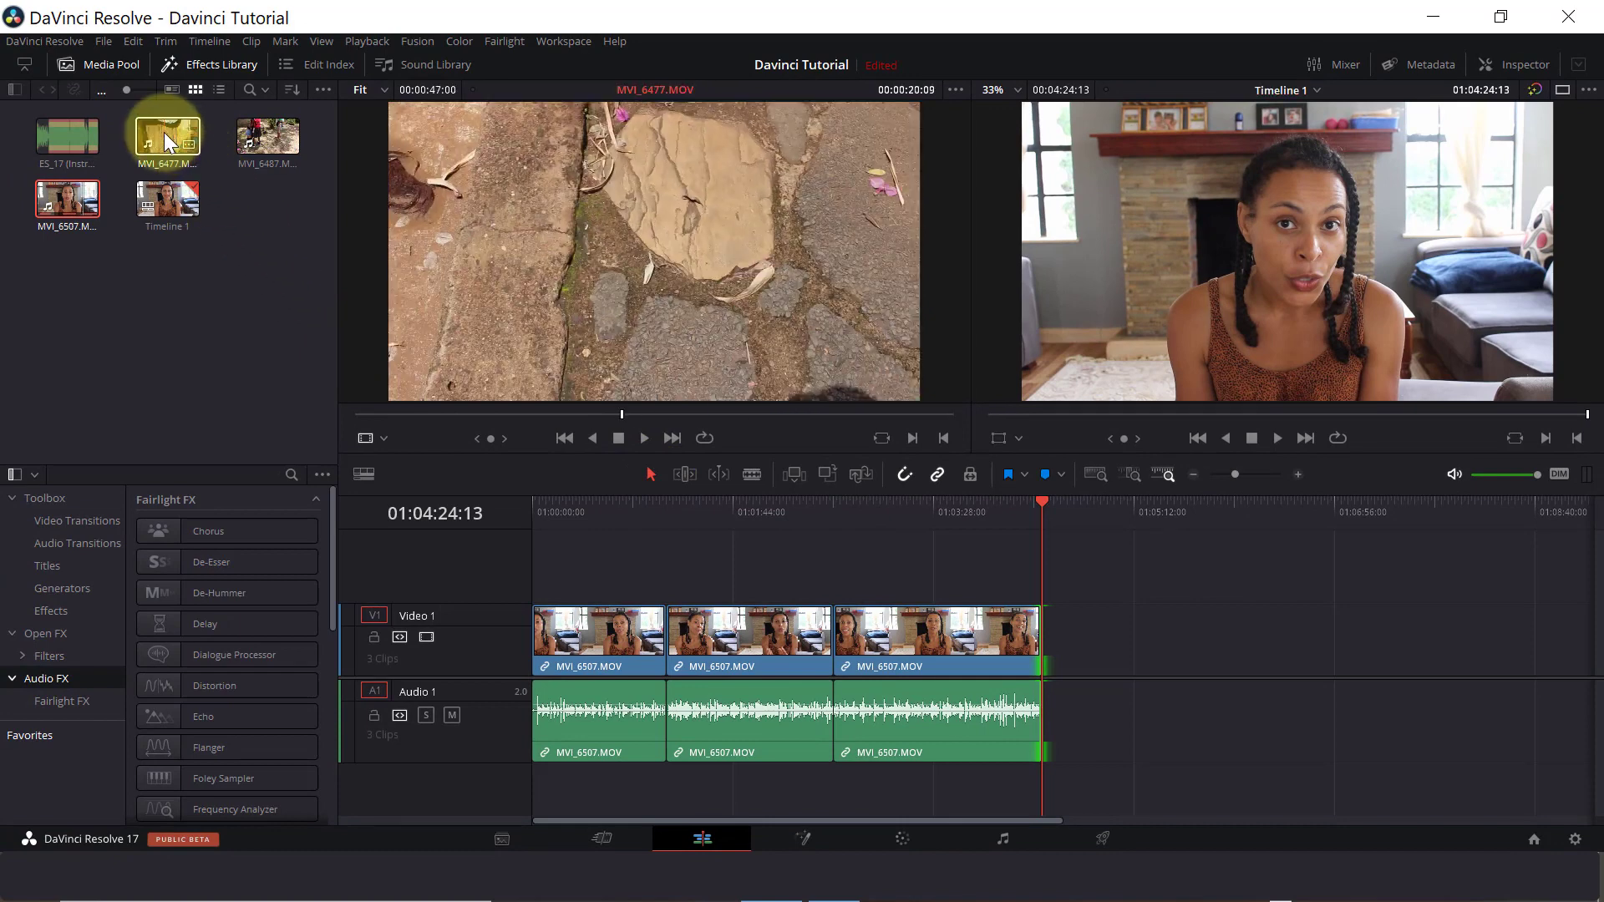
drag(163, 132, 1041, 666)
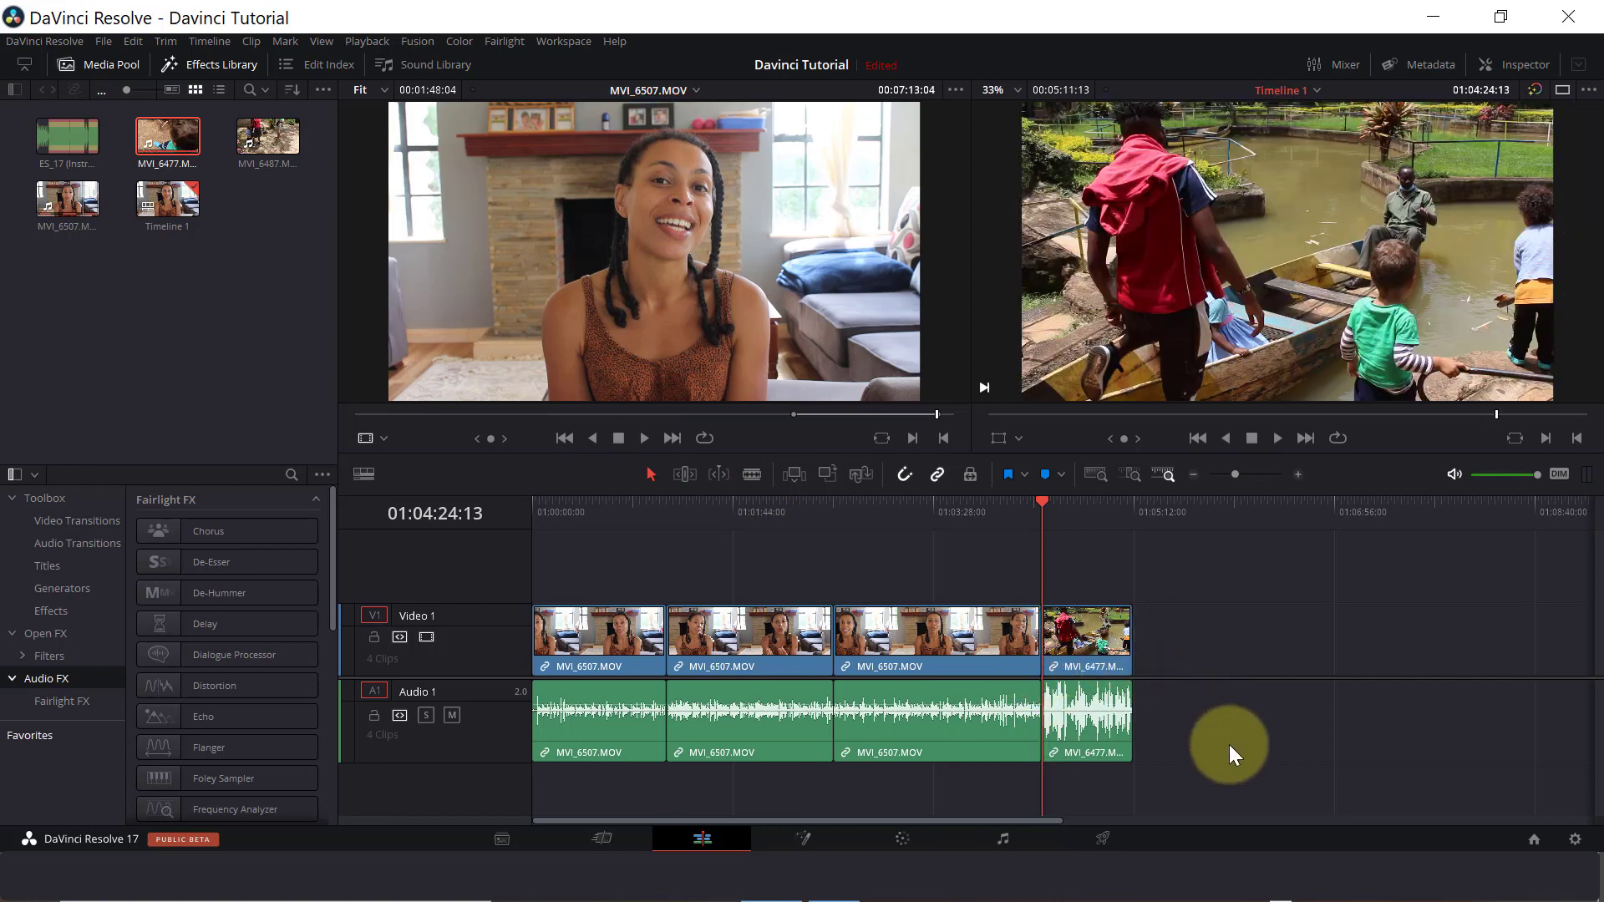
Step: Split the MVI_6477.MOV timeline clip with the Blade tool at about 01:04:36 and 01:04:56, and return to selection mode
drag(1233, 475, 1248, 474)
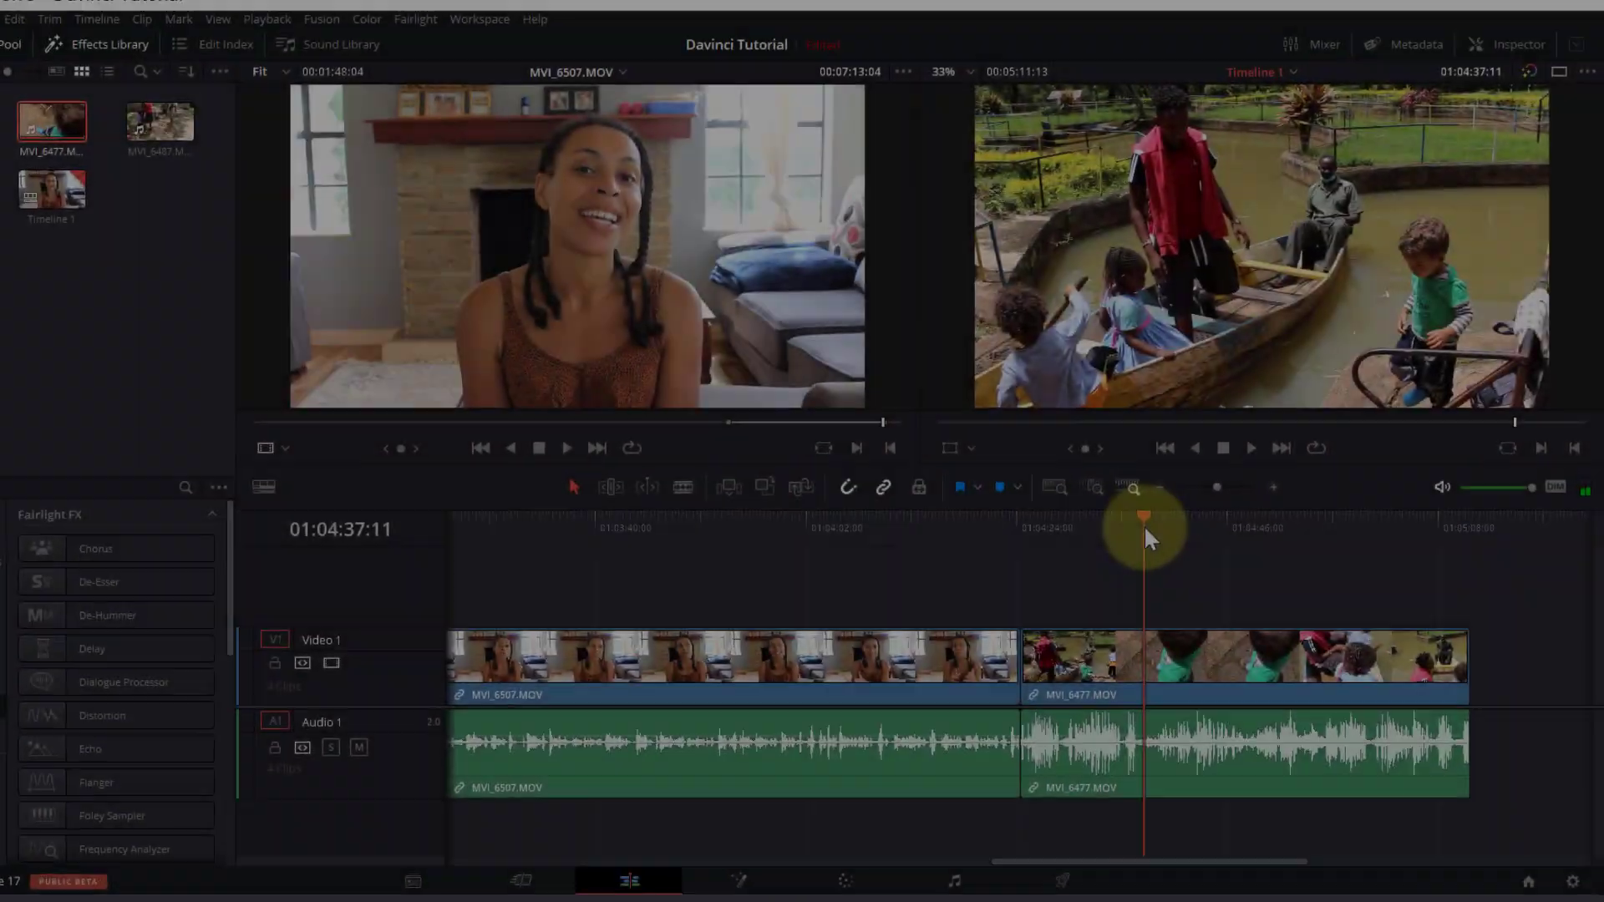
drag(1144, 524, 1076, 563)
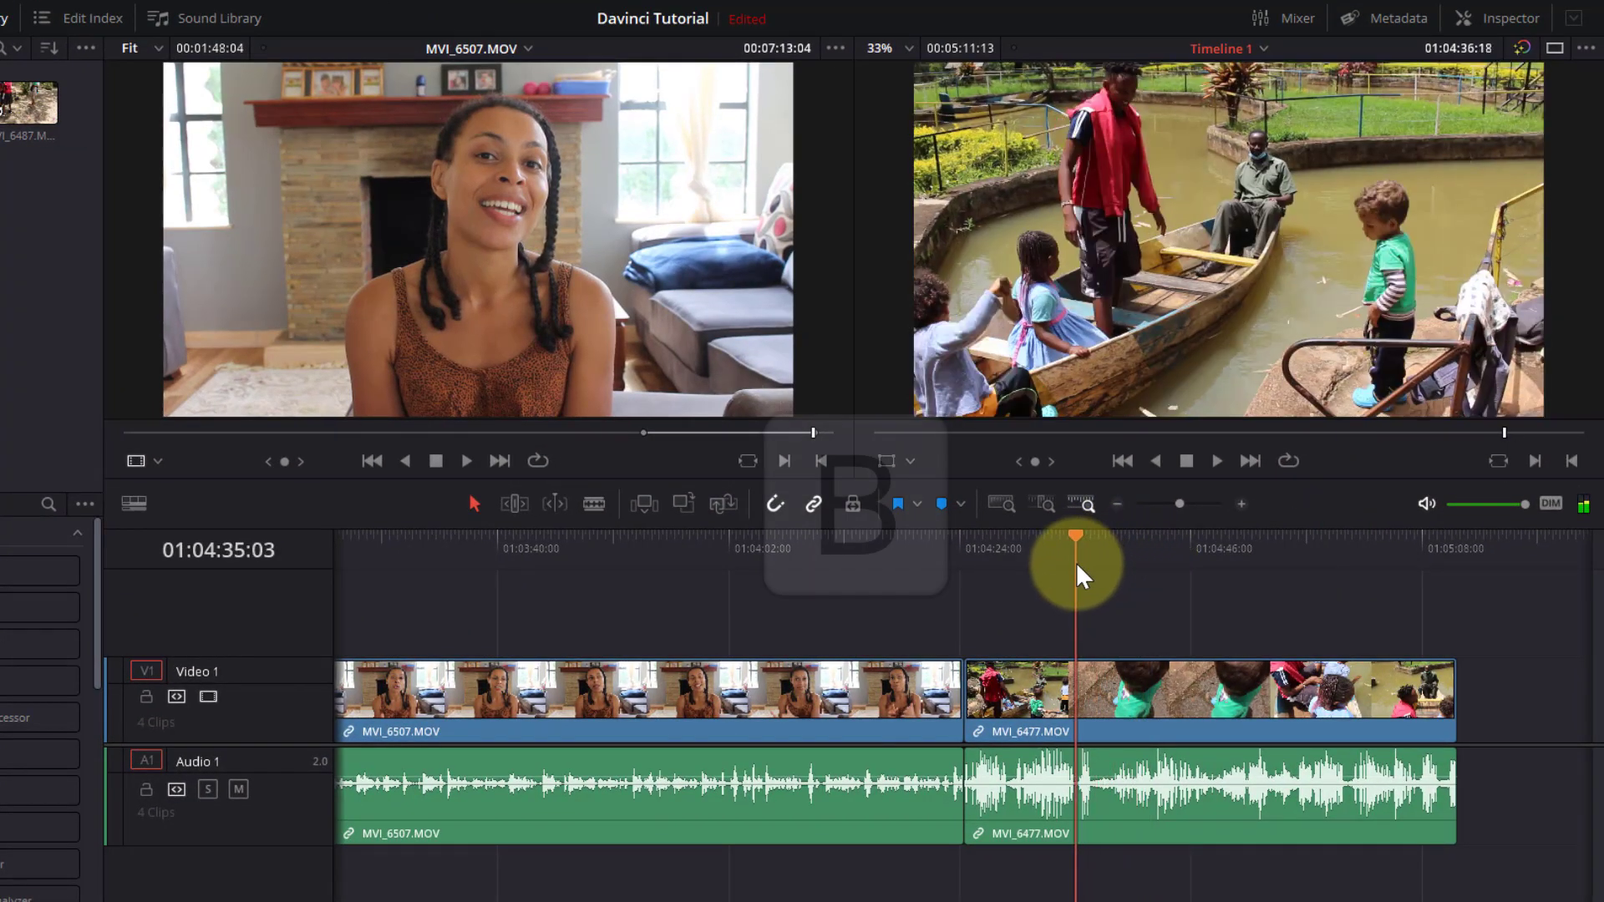
key(b)
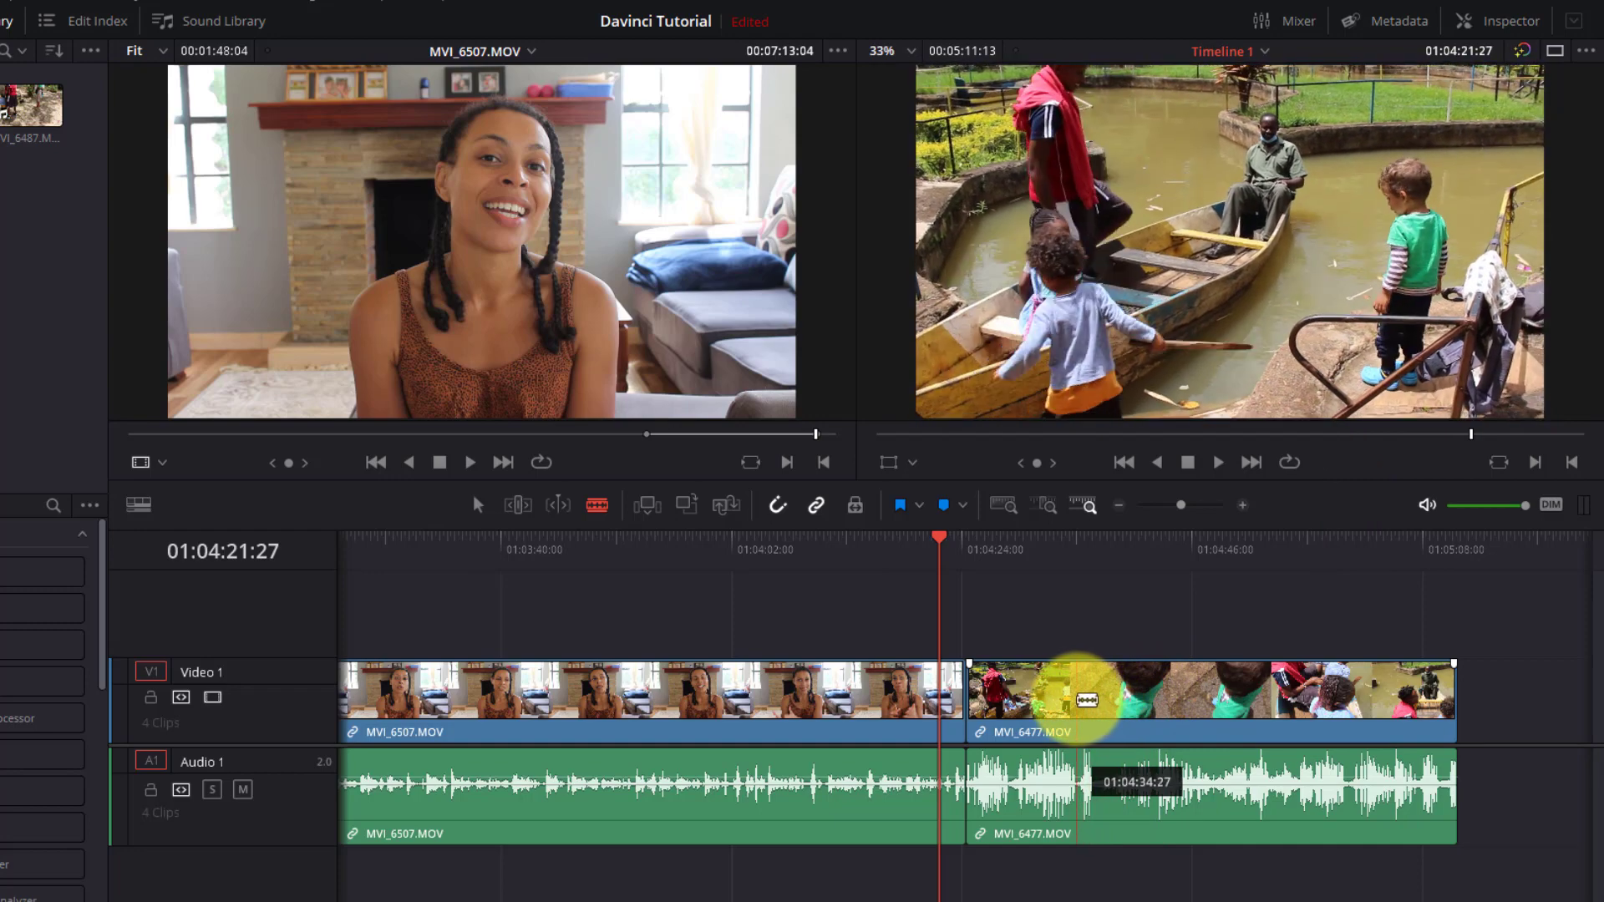
click(1097, 700)
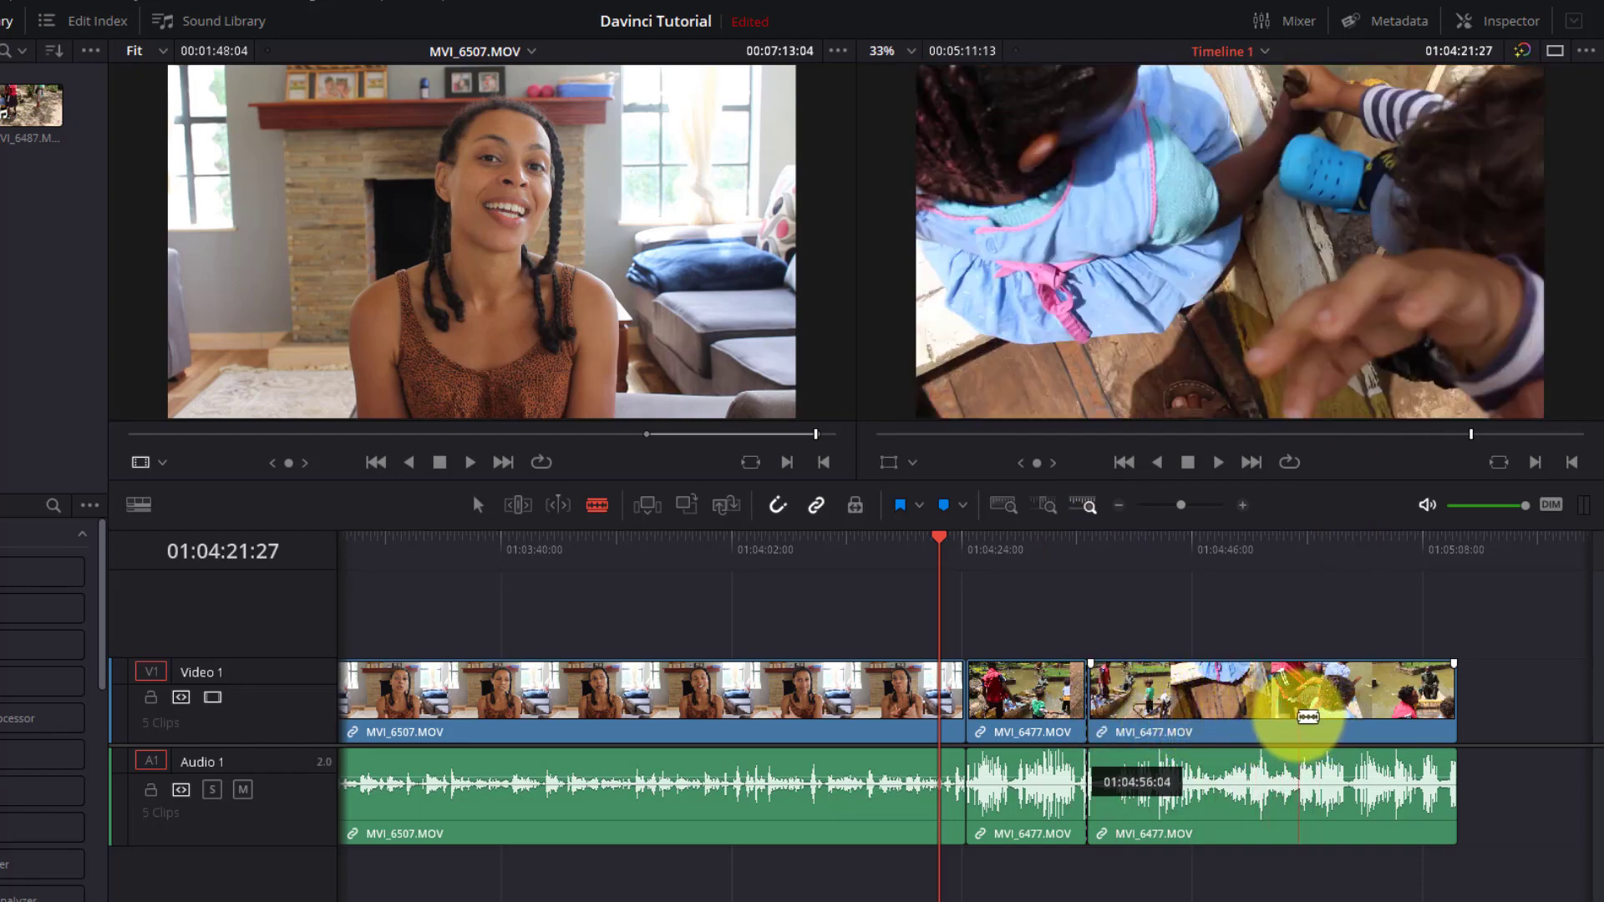
click(1298, 716)
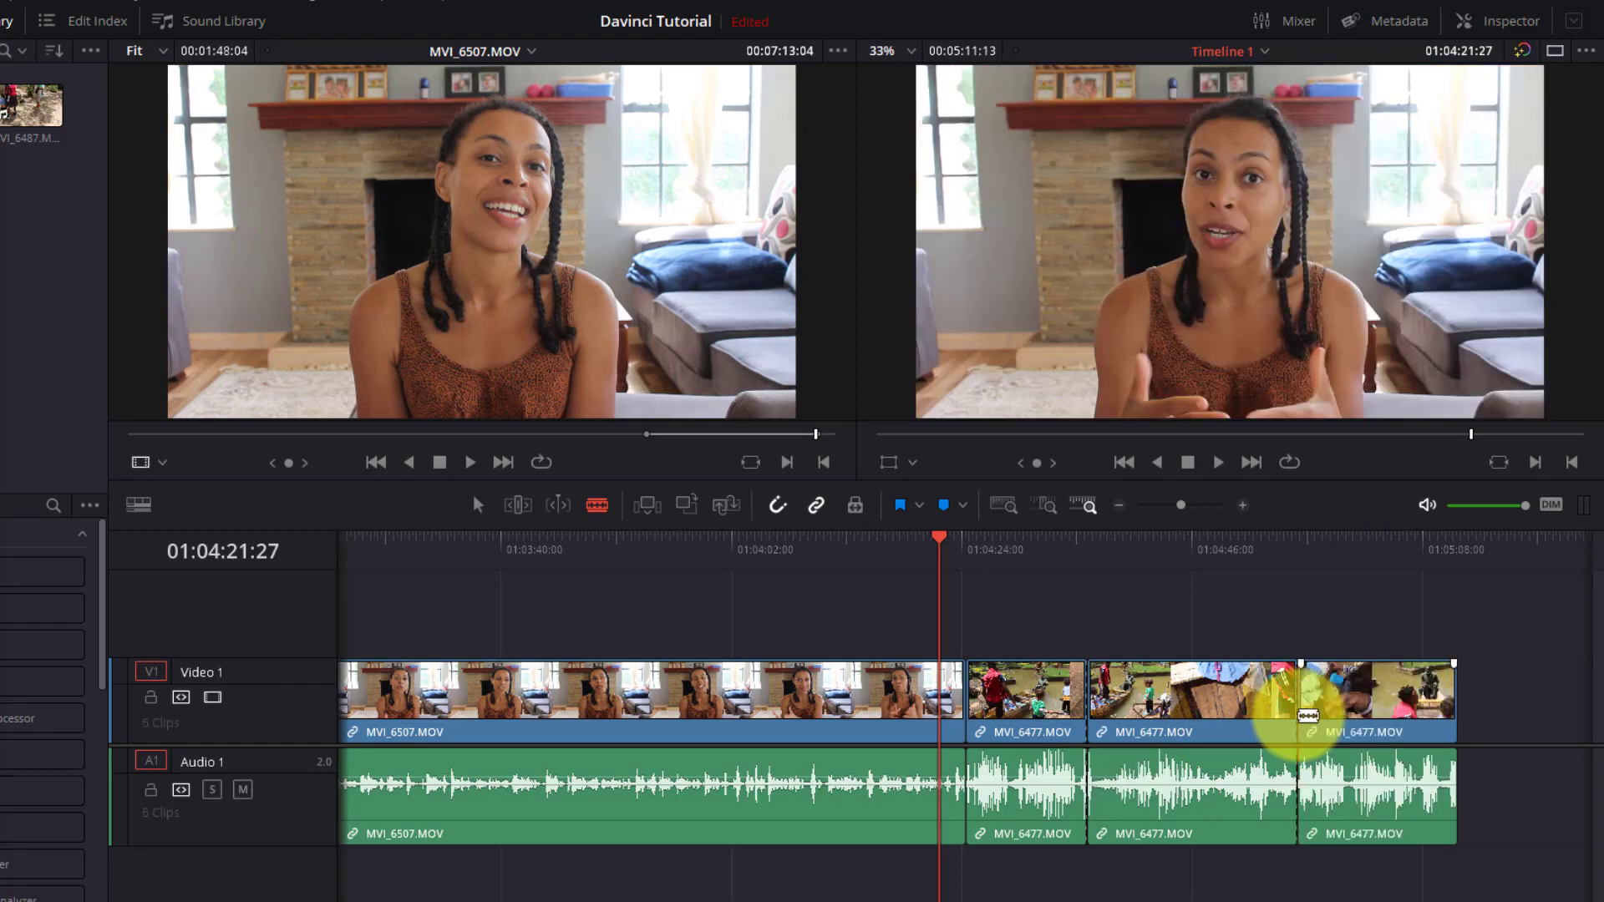
key(a)
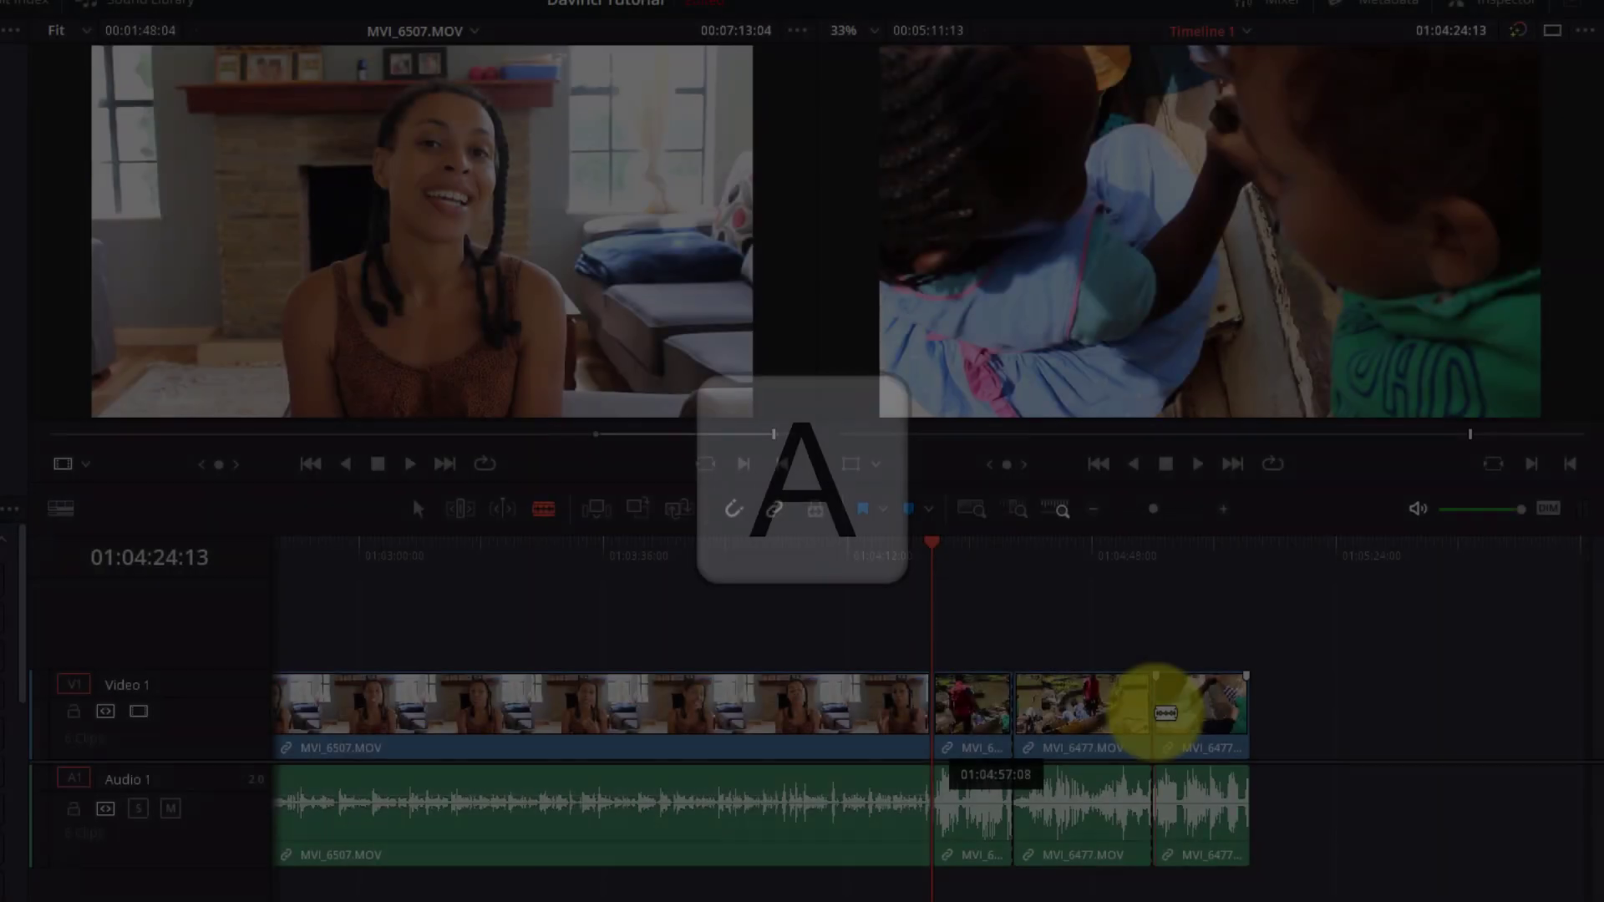
key(a)
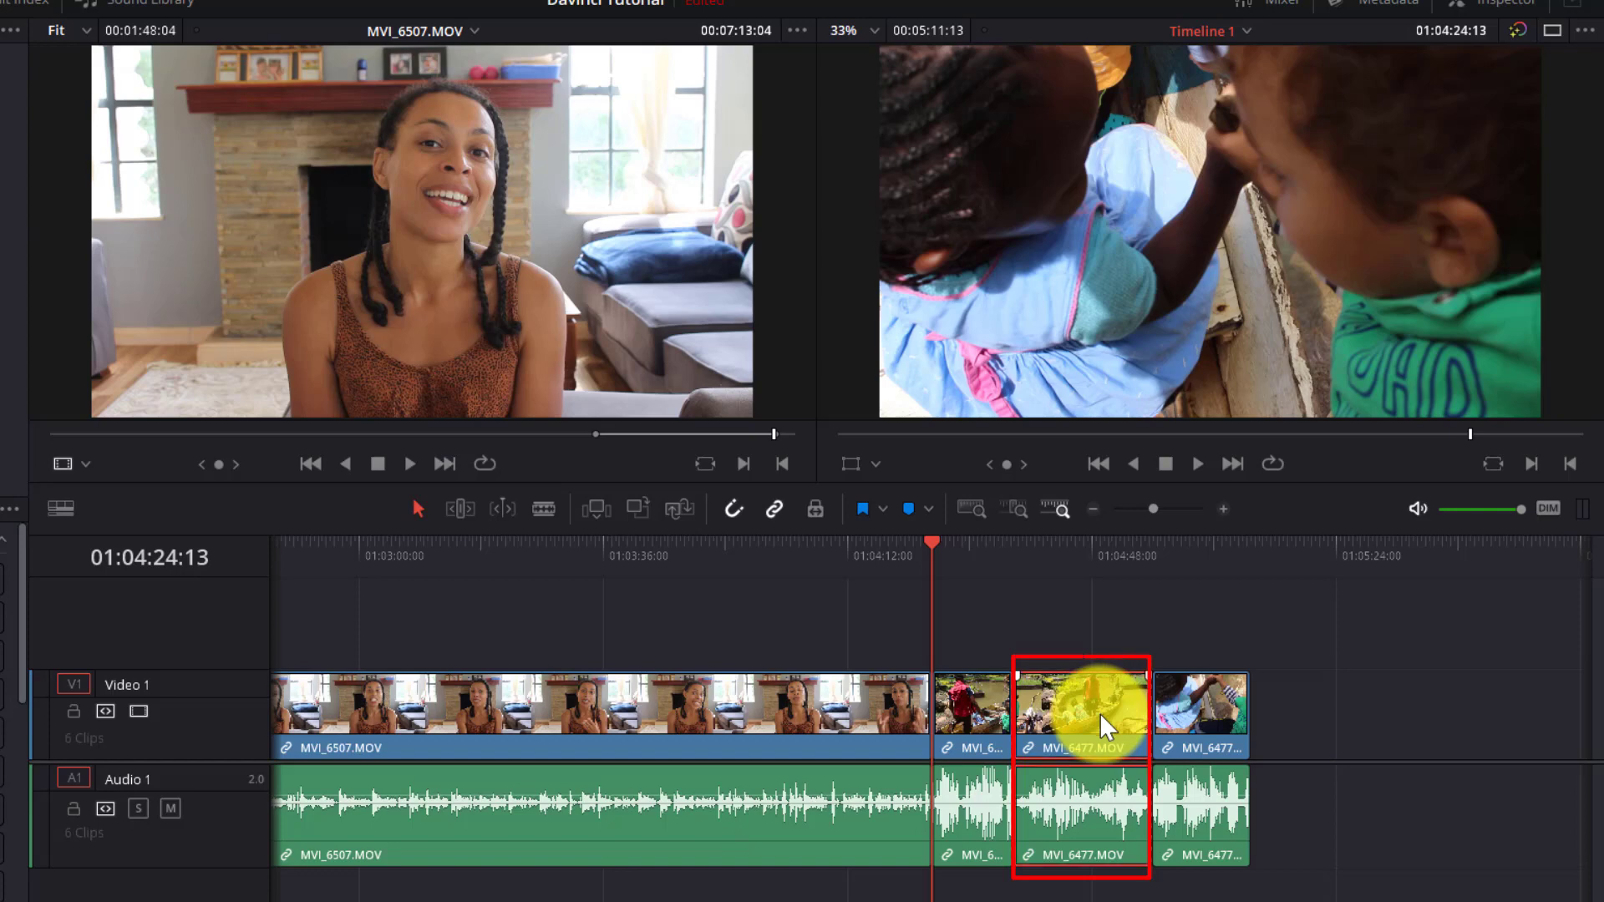
Step: Delete the middle MVI_6477.MOV segment leaving a gap, undo that, and ripple delete the segment instead
key(BackSpace)
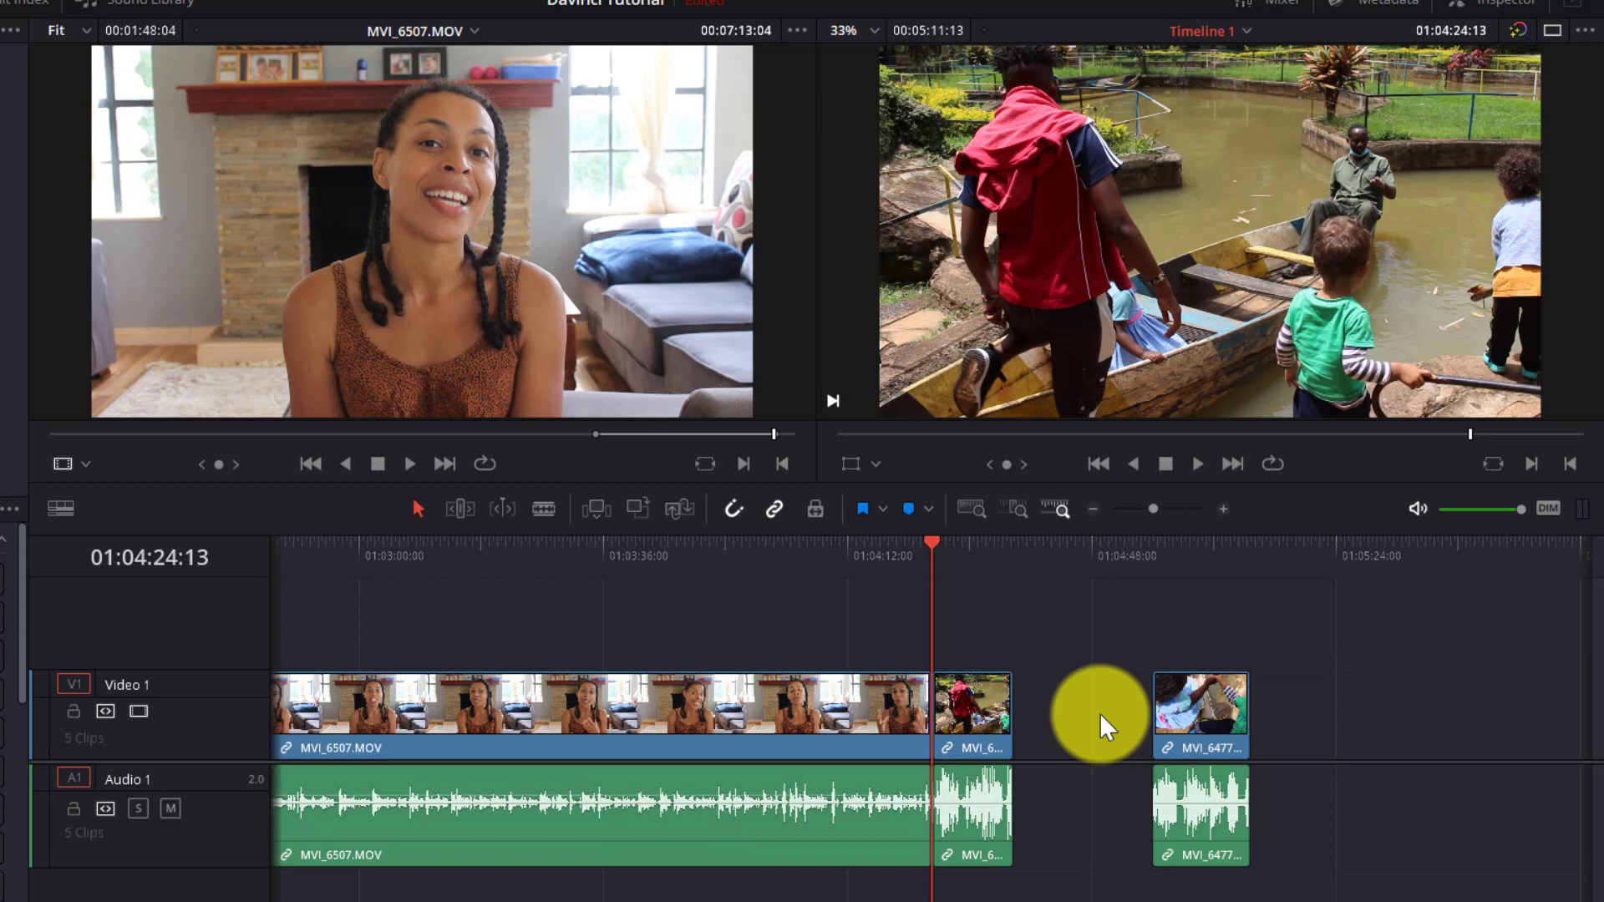
key(ctrl+z)
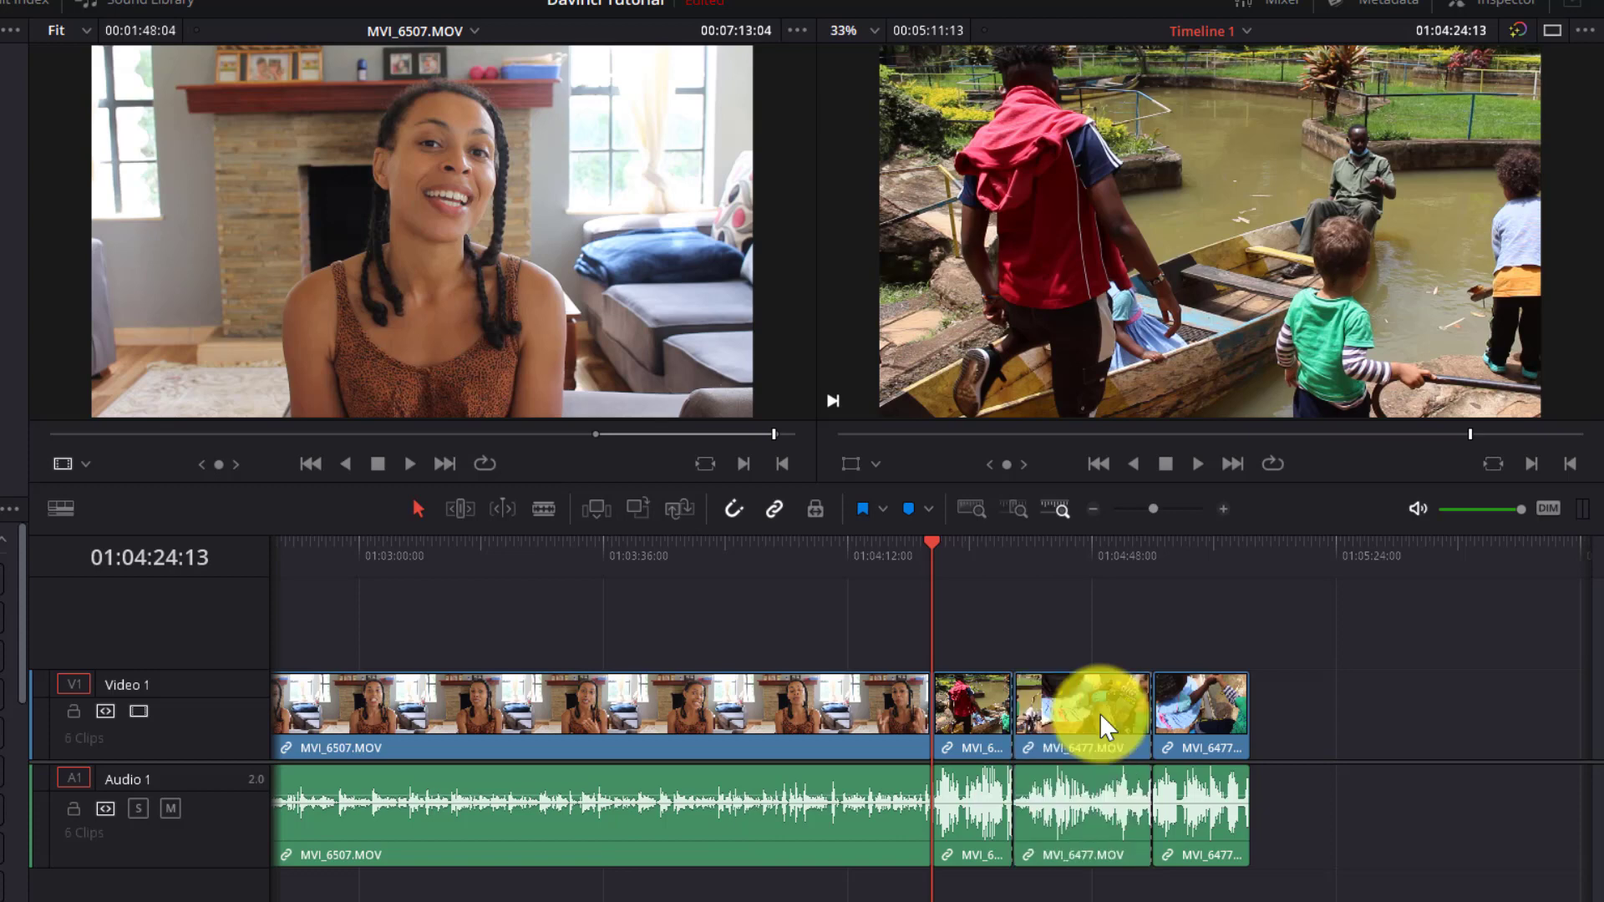
click(1099, 713)
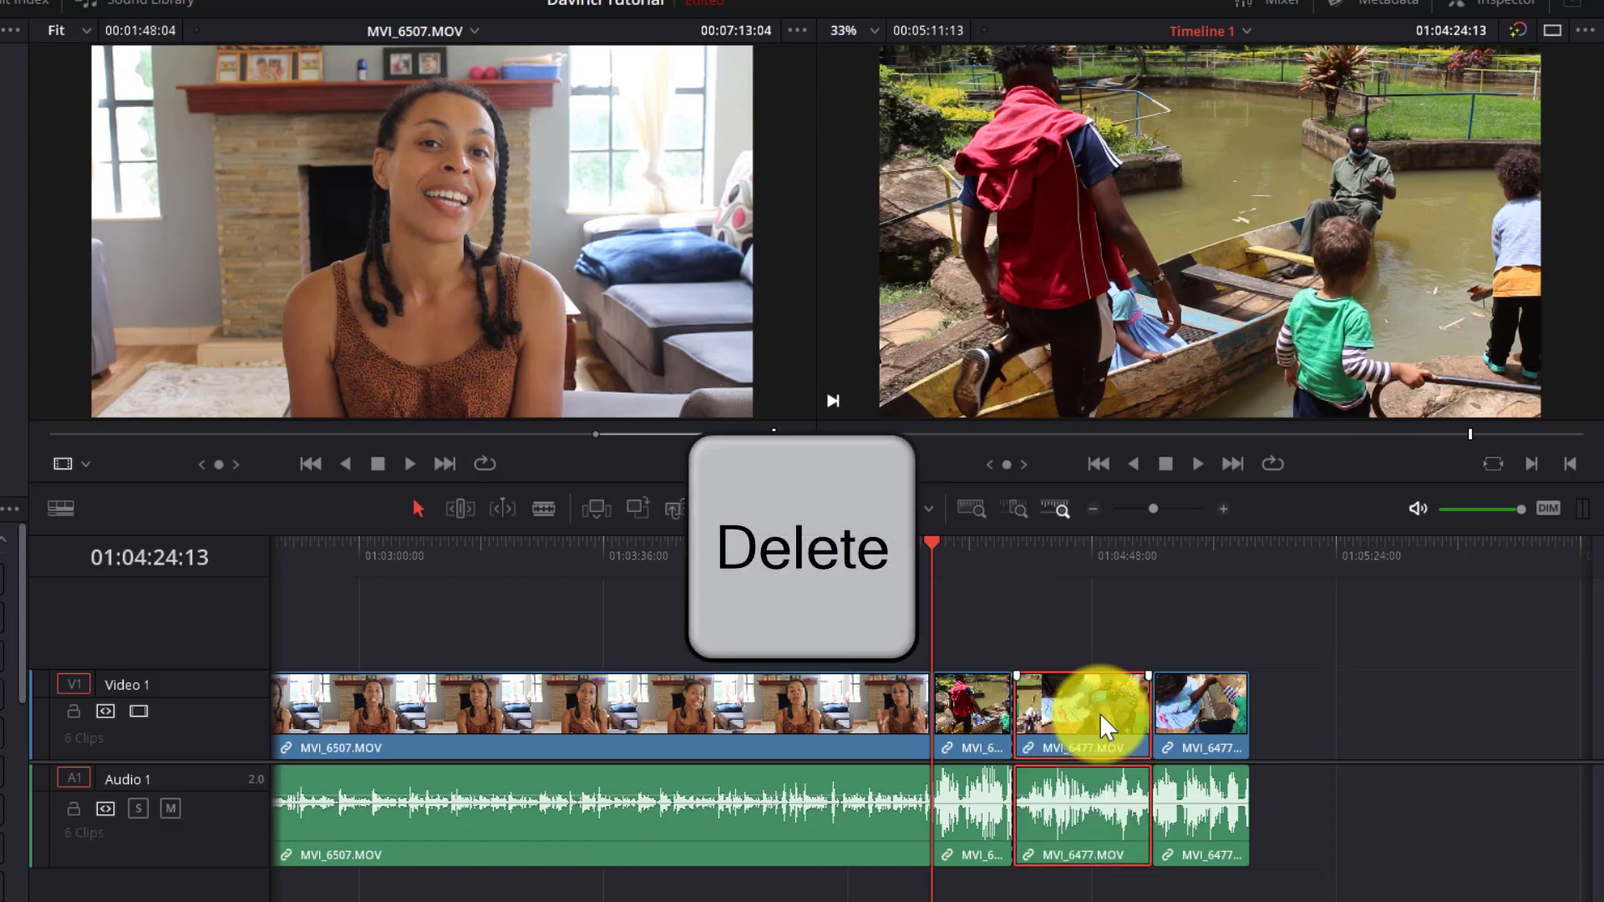
key(Delete)
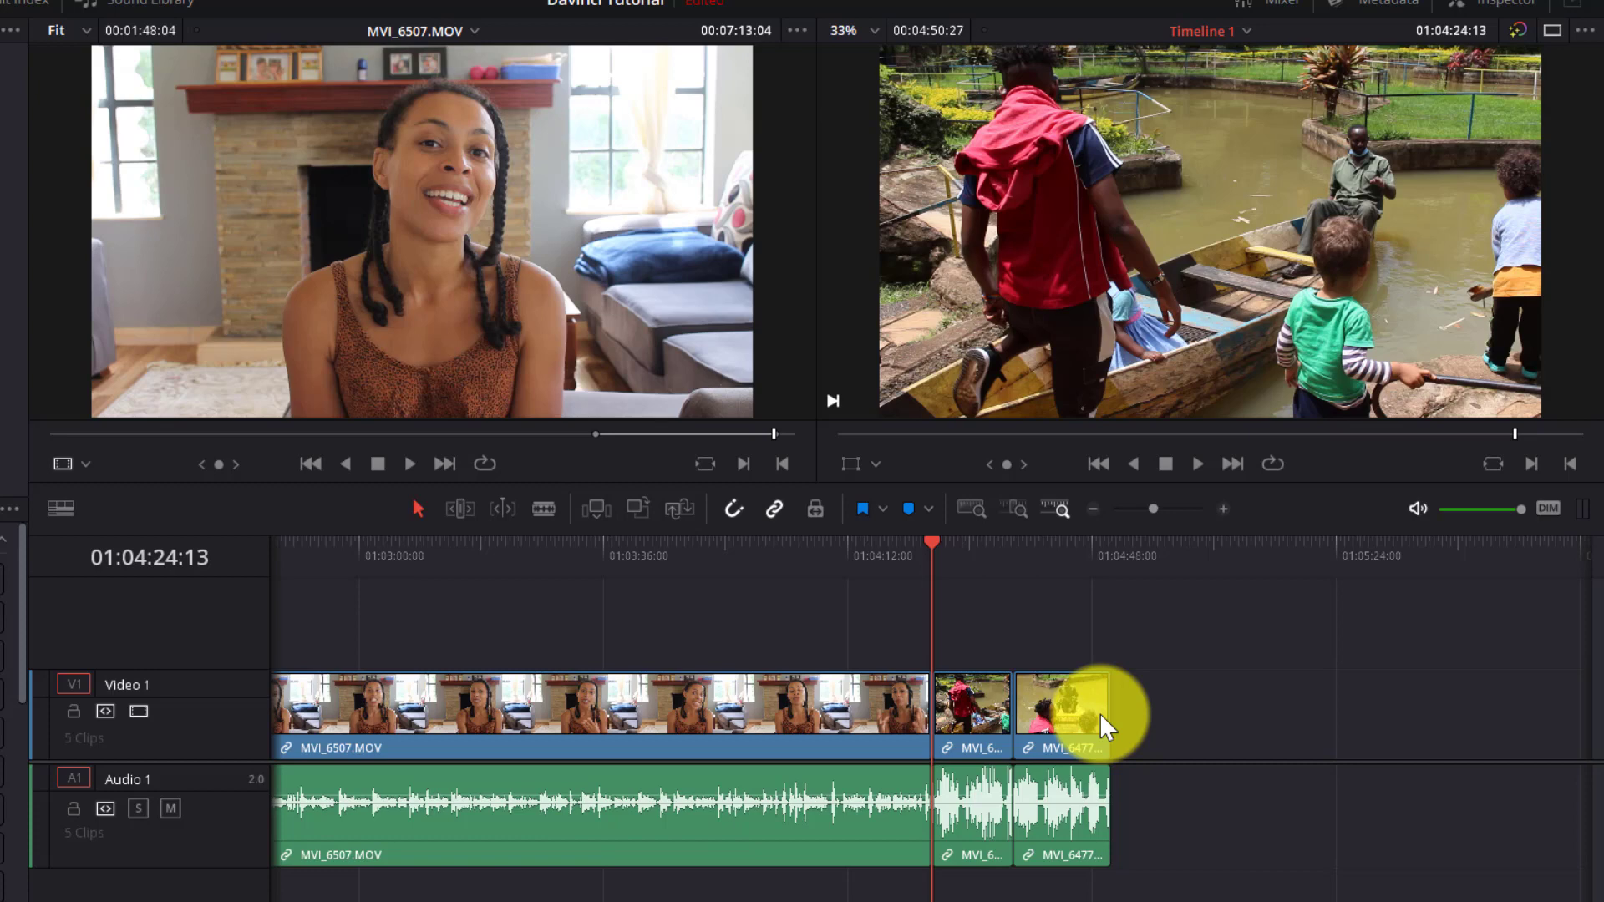
Step: Fit the whole timeline in view and ripple delete the short segment following the first MVI_6507.MOV clip
key(shift+z)
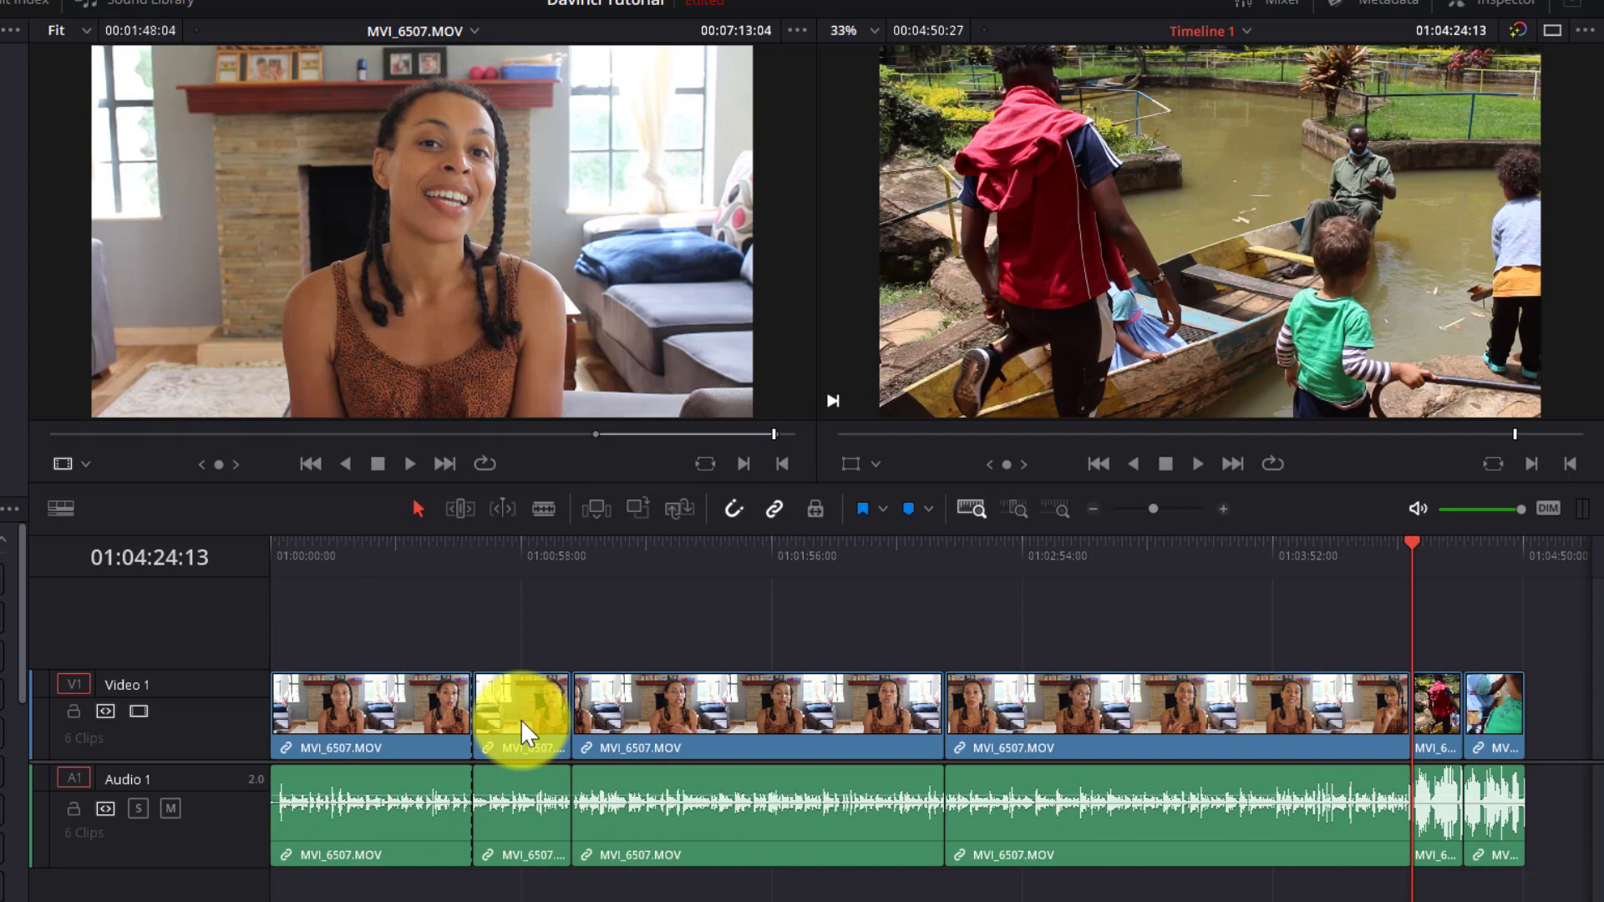
key(b)
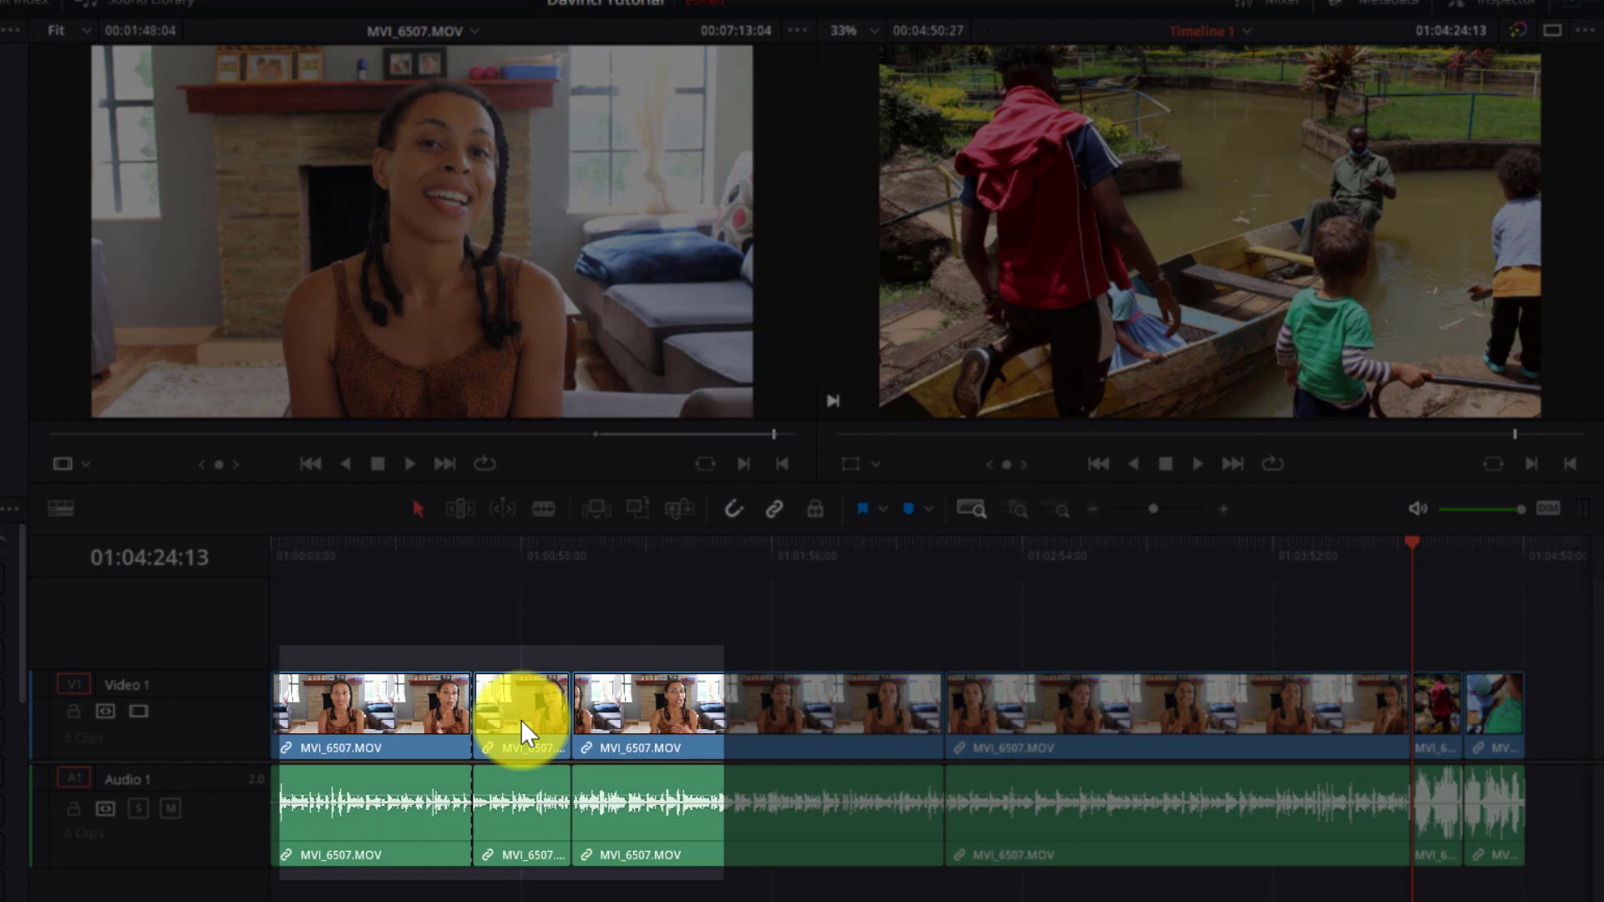
click(521, 722)
key(Delete)
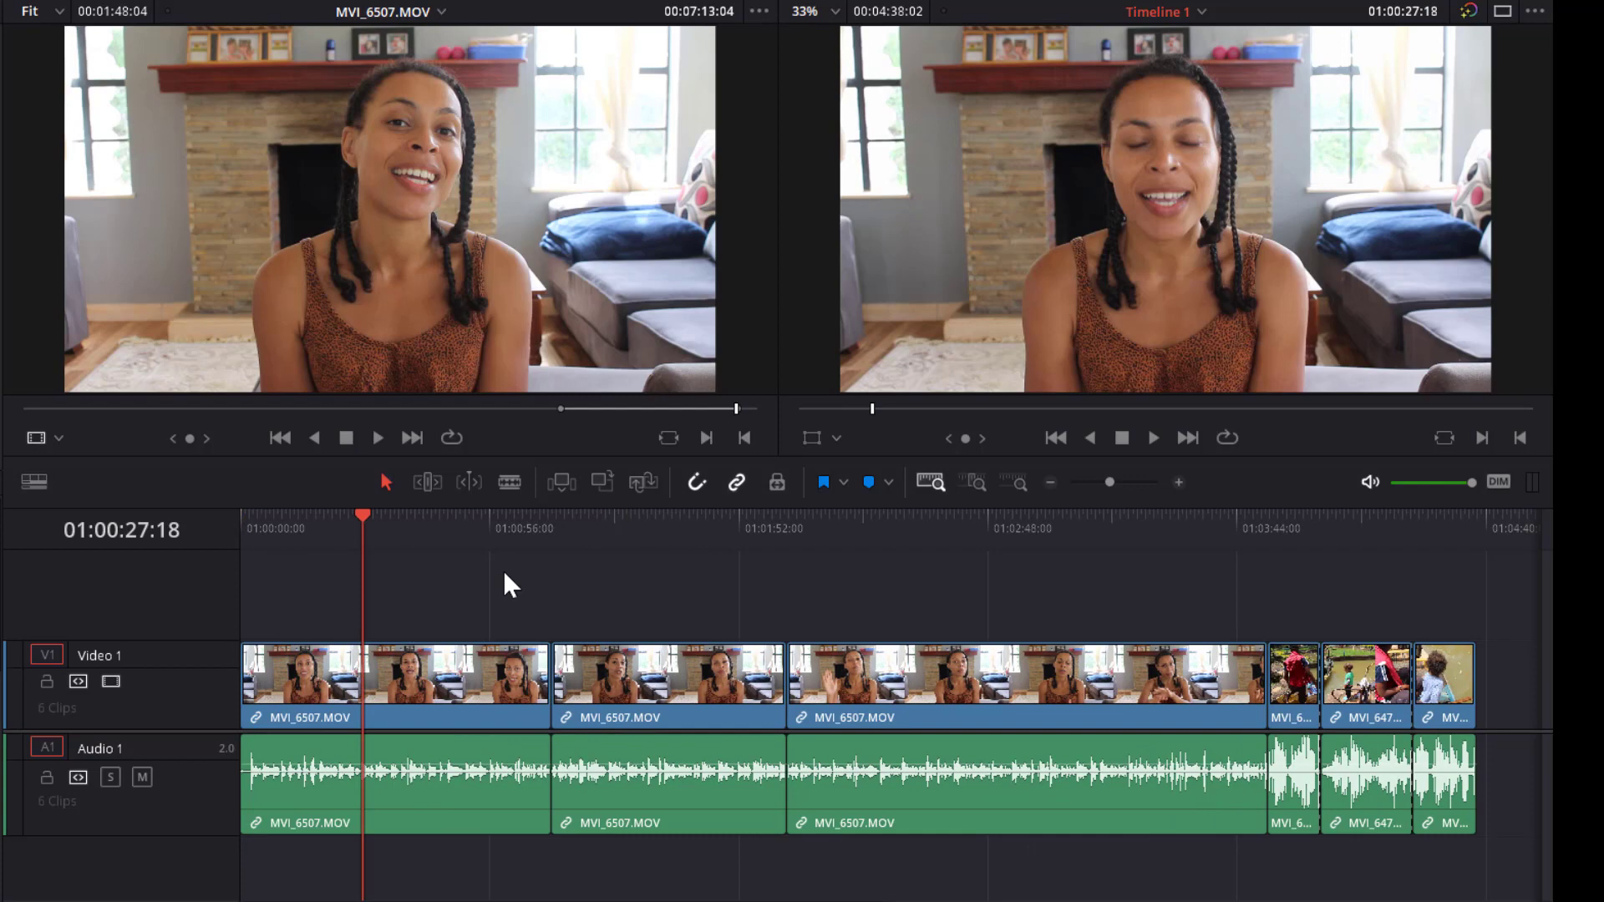
Step: Move the second MVI_6507.MOV clip to Video 2 above the end of the third clip, and return it to Video 1
drag(655, 650, 1145, 575)
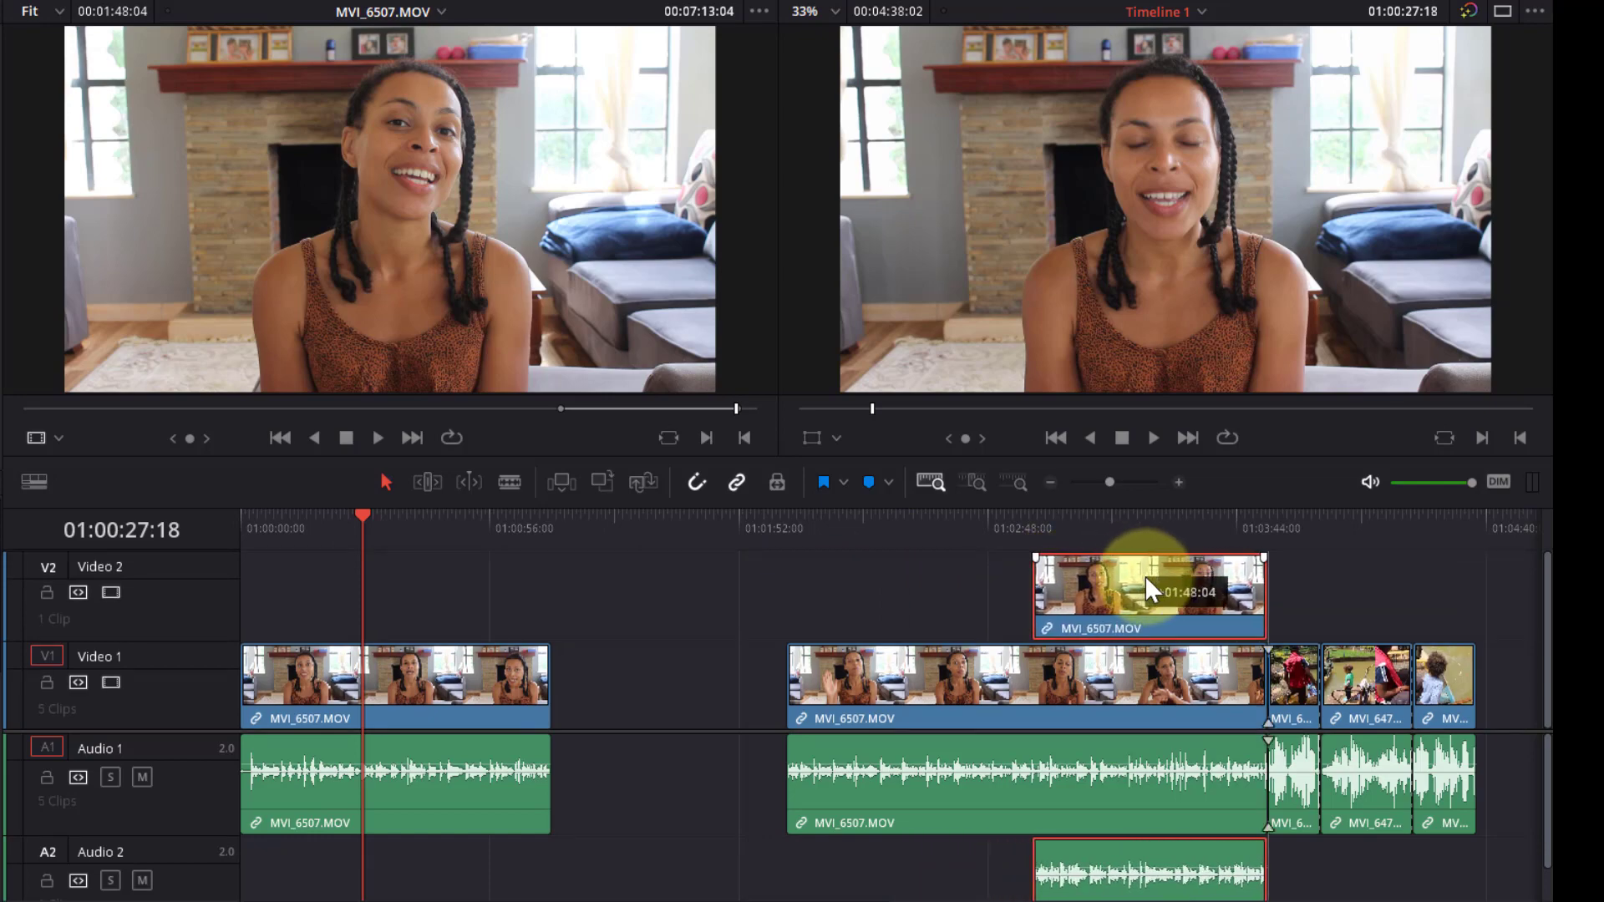
drag(1051, 644, 806, 703)
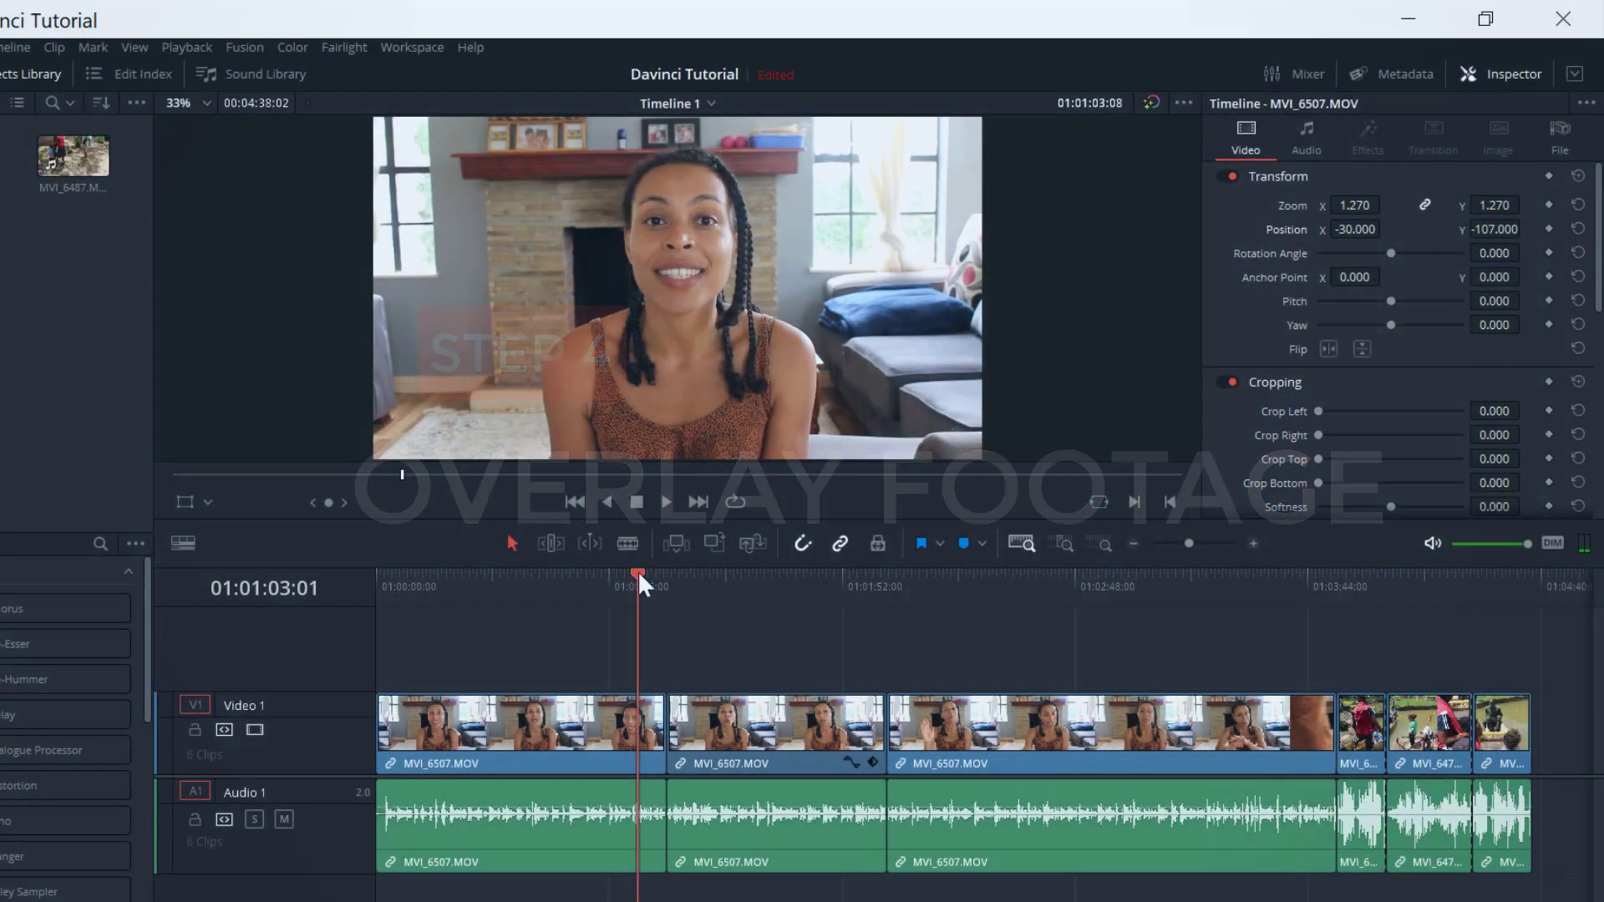
Step: Play the timeline near the first cut, load MVI_6487.MOV in the source viewer, and mark a 16-second range ending at 00:00:26:06
mouse_move(638, 569)
mouse_down()
mouse_move(658, 570)
mouse_move(624, 575)
mouse_move(656, 574)
mouse_up()
click(665, 501)
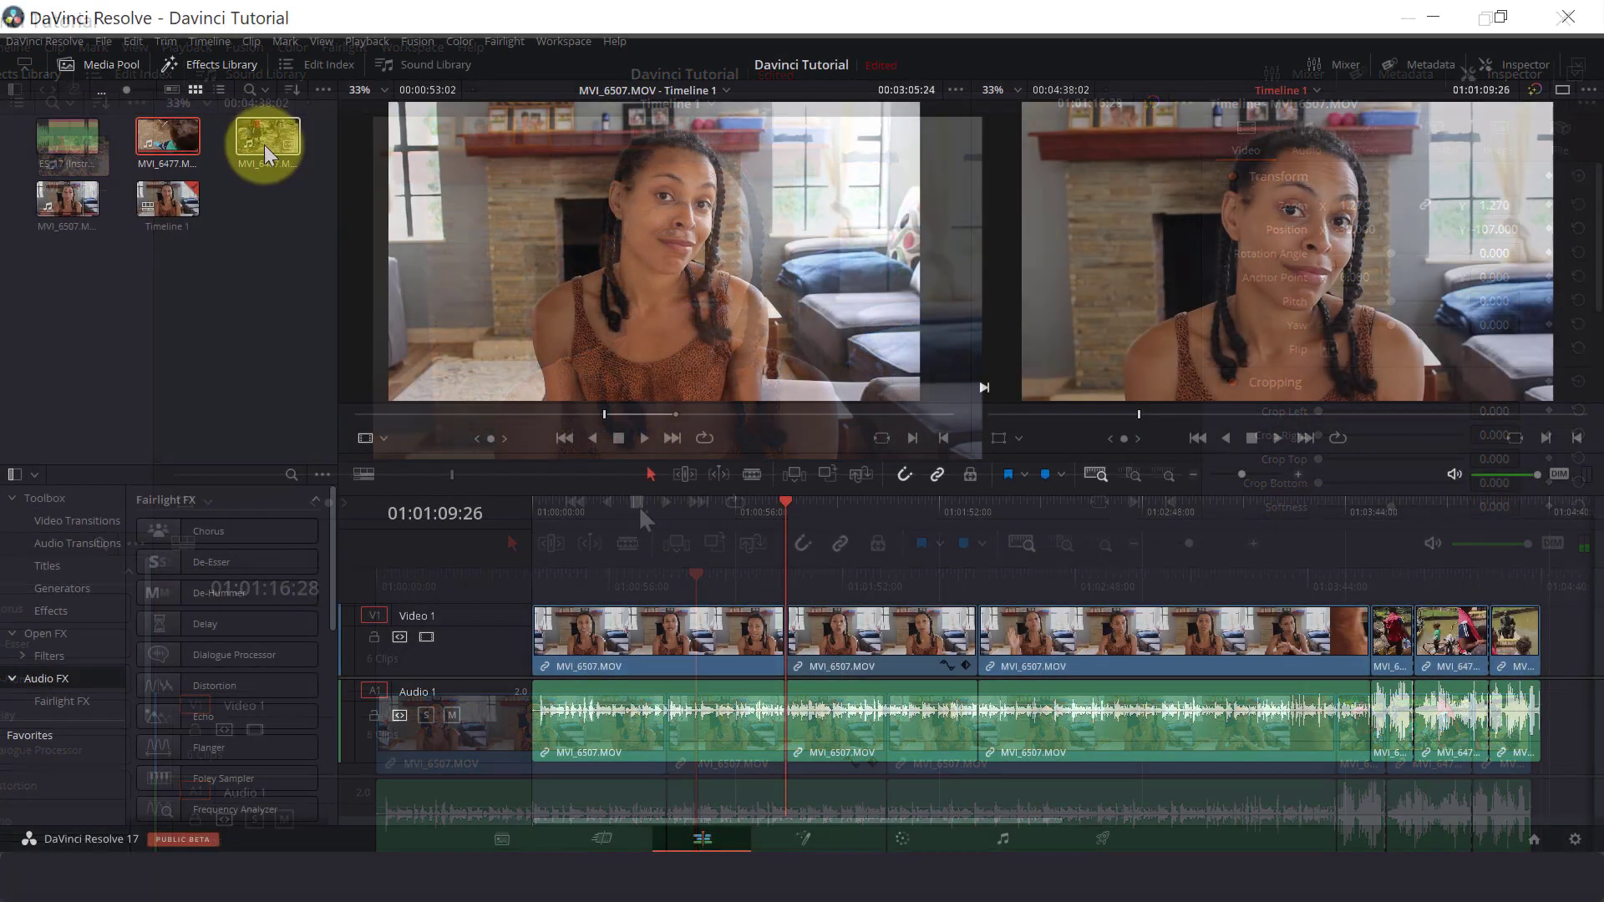
click(259, 139)
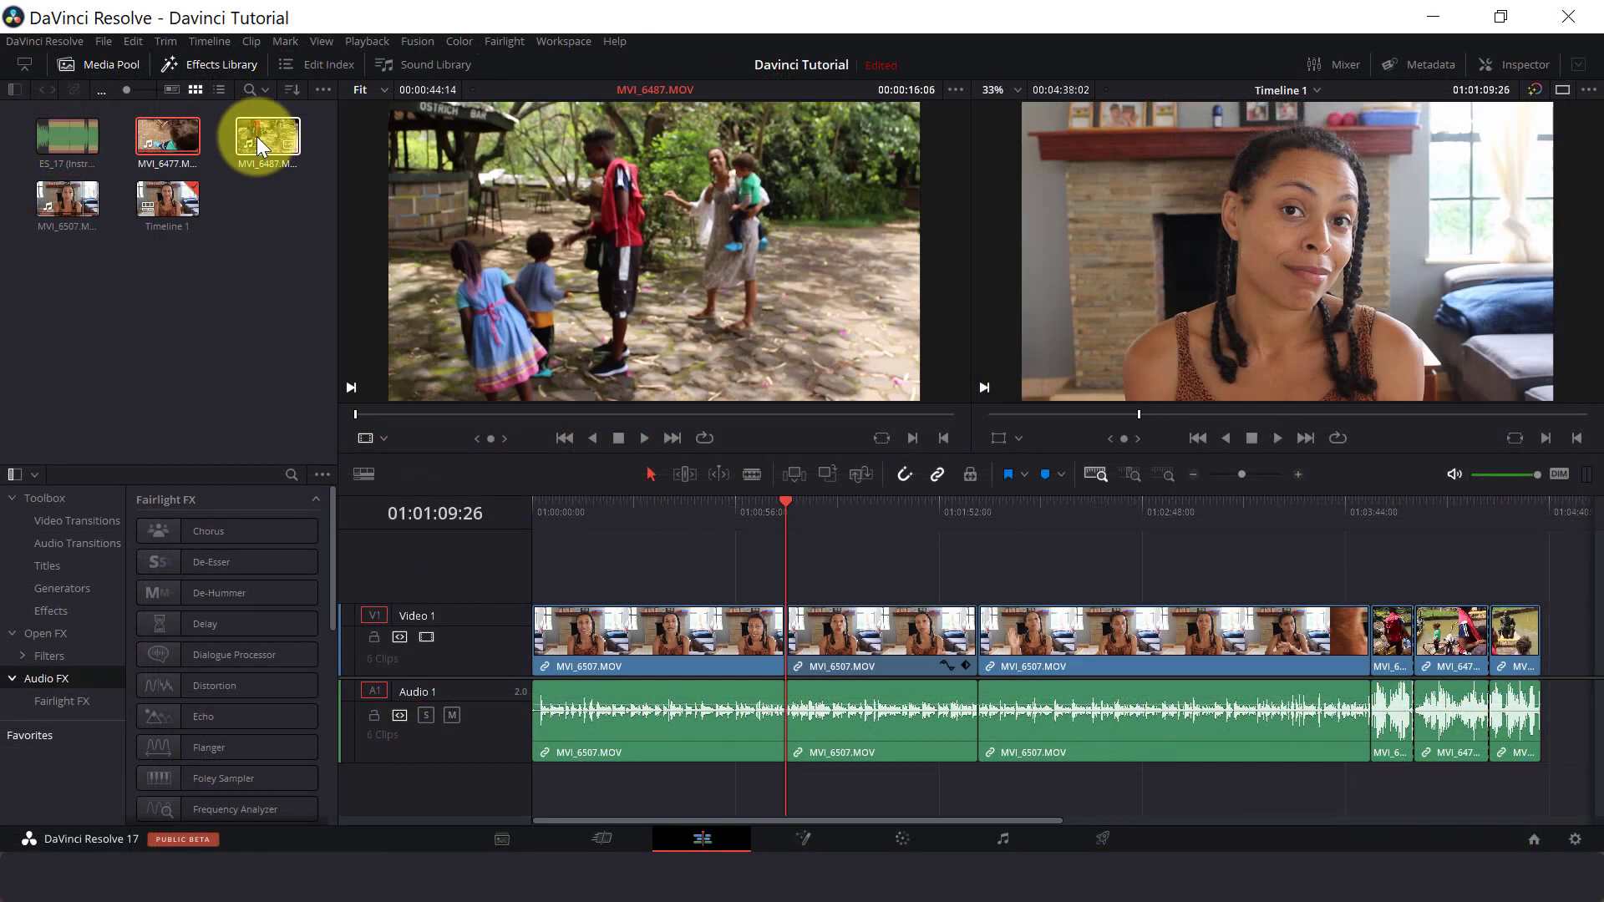
click(255, 137)
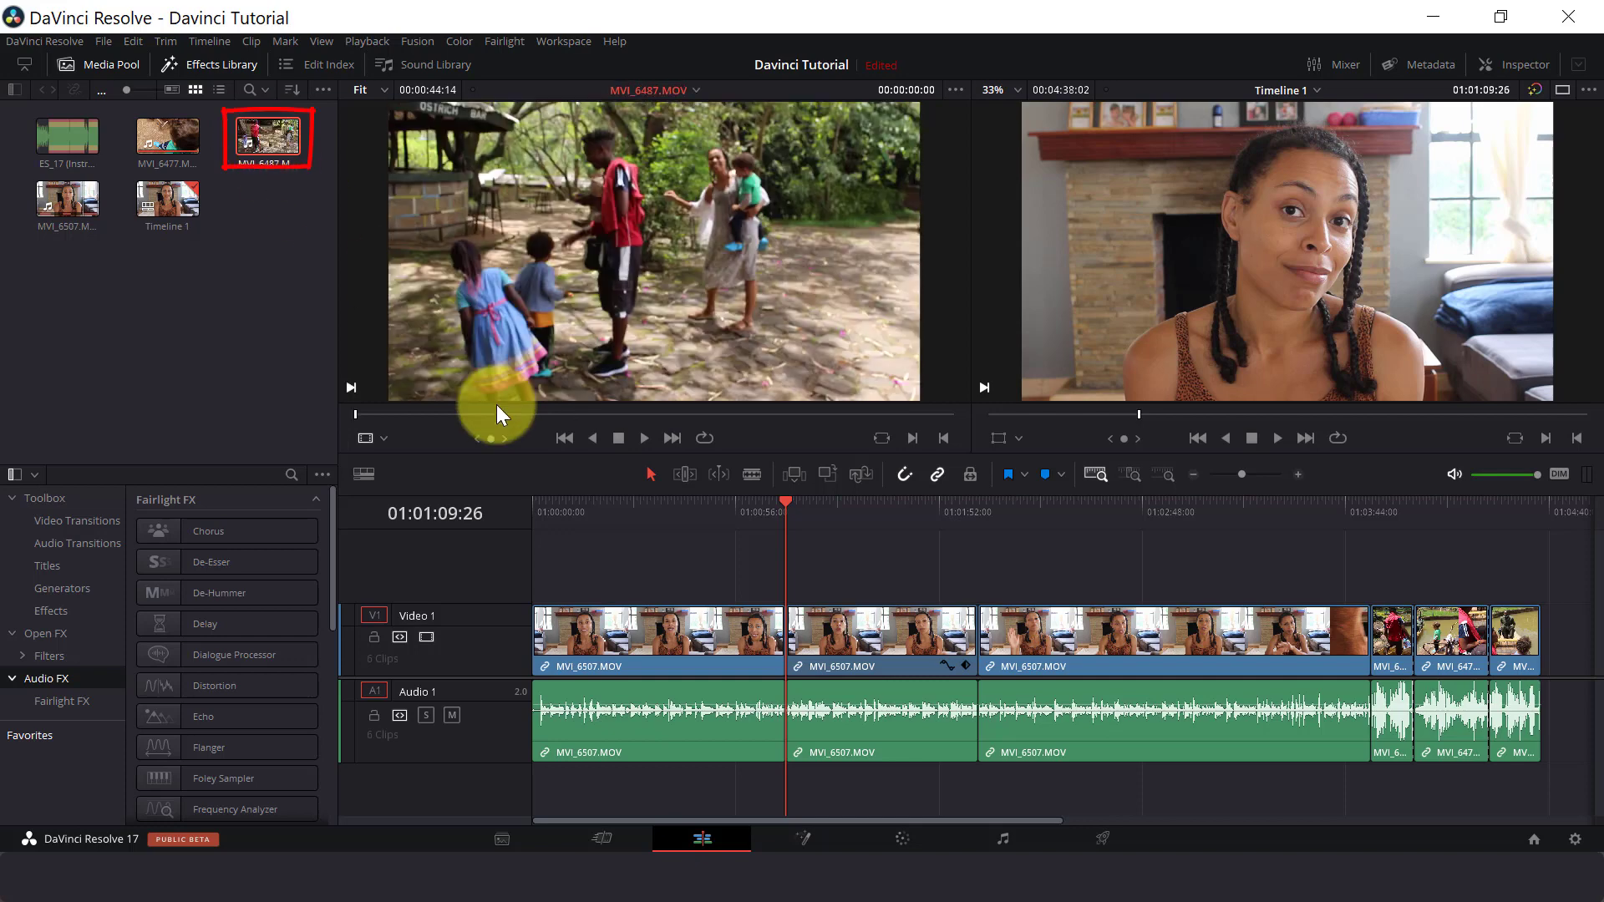
mouse_move(357, 416)
mouse_down()
mouse_move(493, 431)
mouse_move(493, 416)
mouse_move(708, 411)
mouse_up()
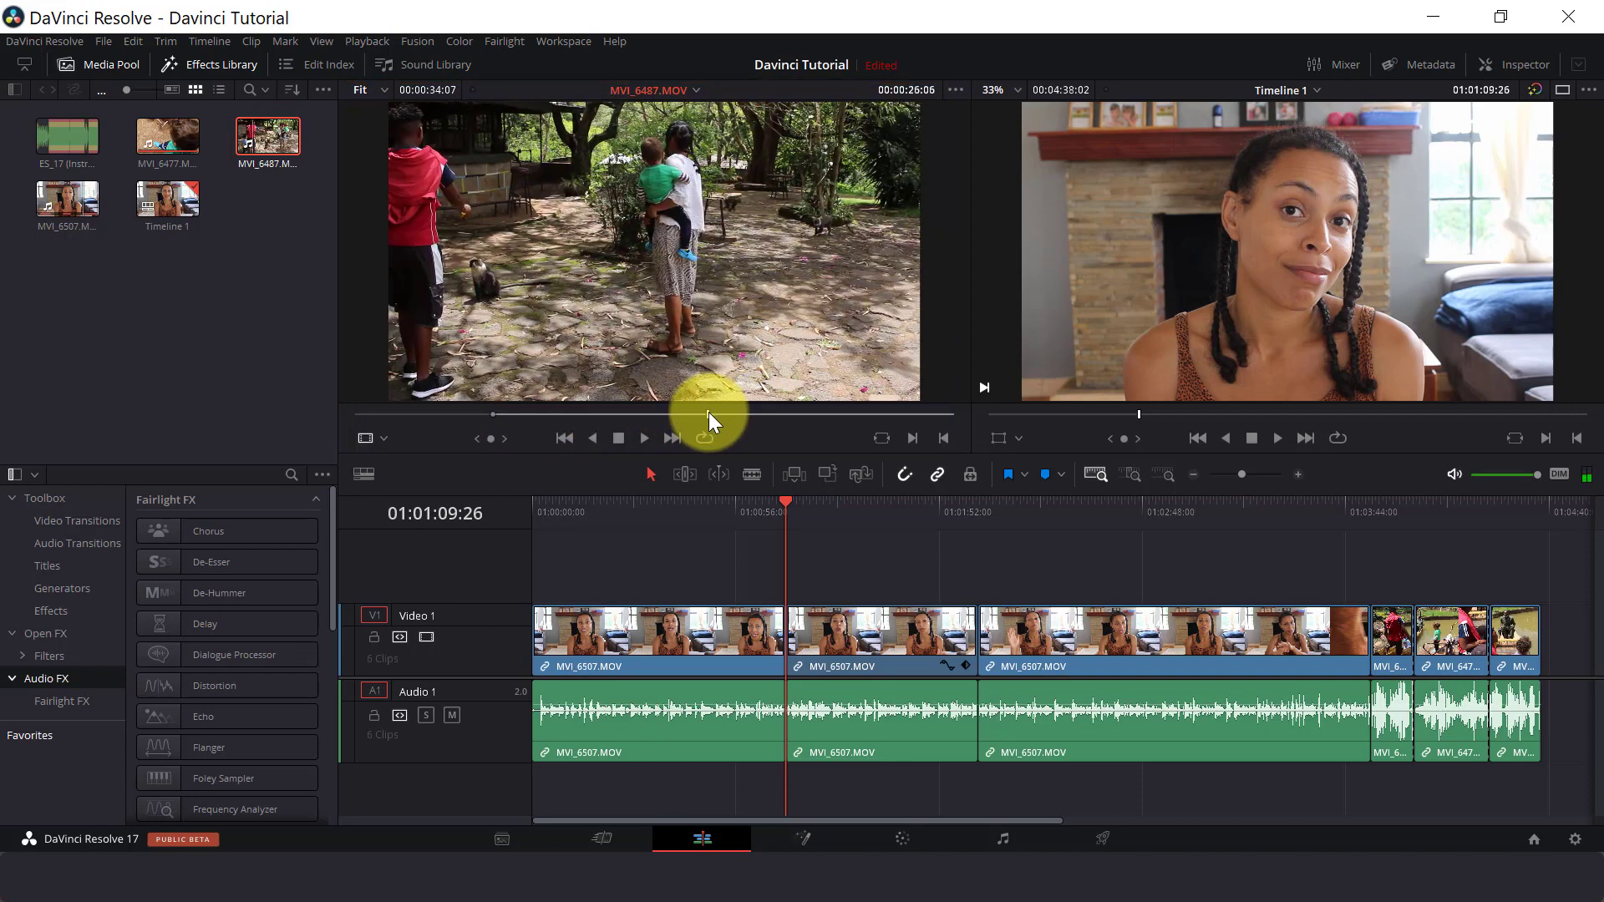
key(o)
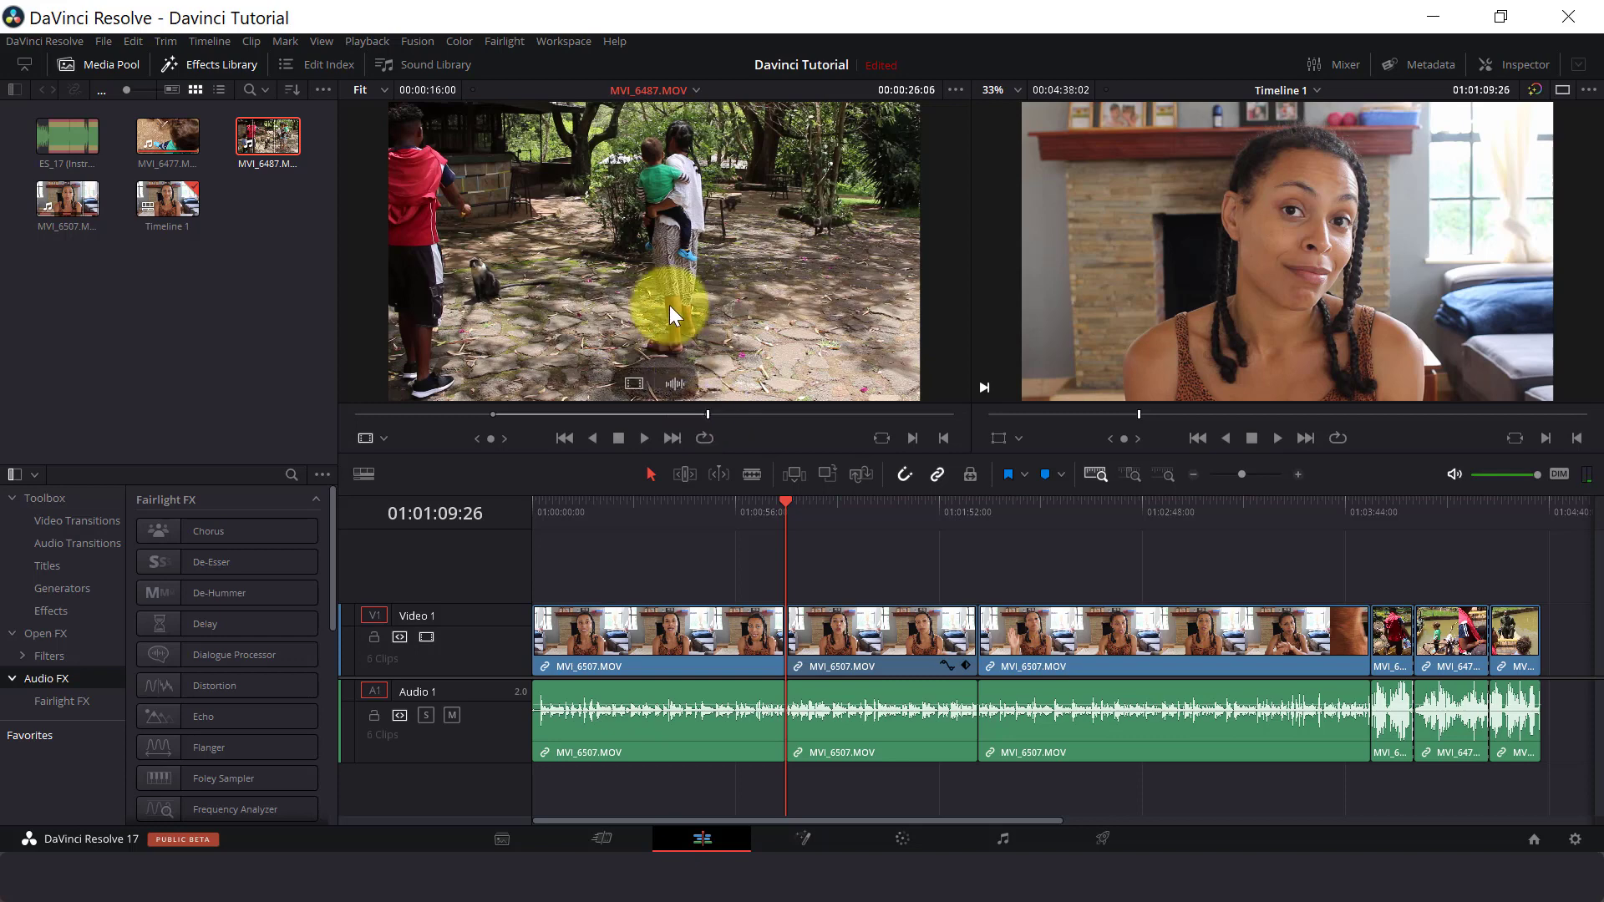
Step: Try placing the marked MVI_6487.MOV range on the timeline, undo it, and place the clip on Video 2 above the first clip's end
drag(669, 304, 621, 593)
key(ctrl+z)
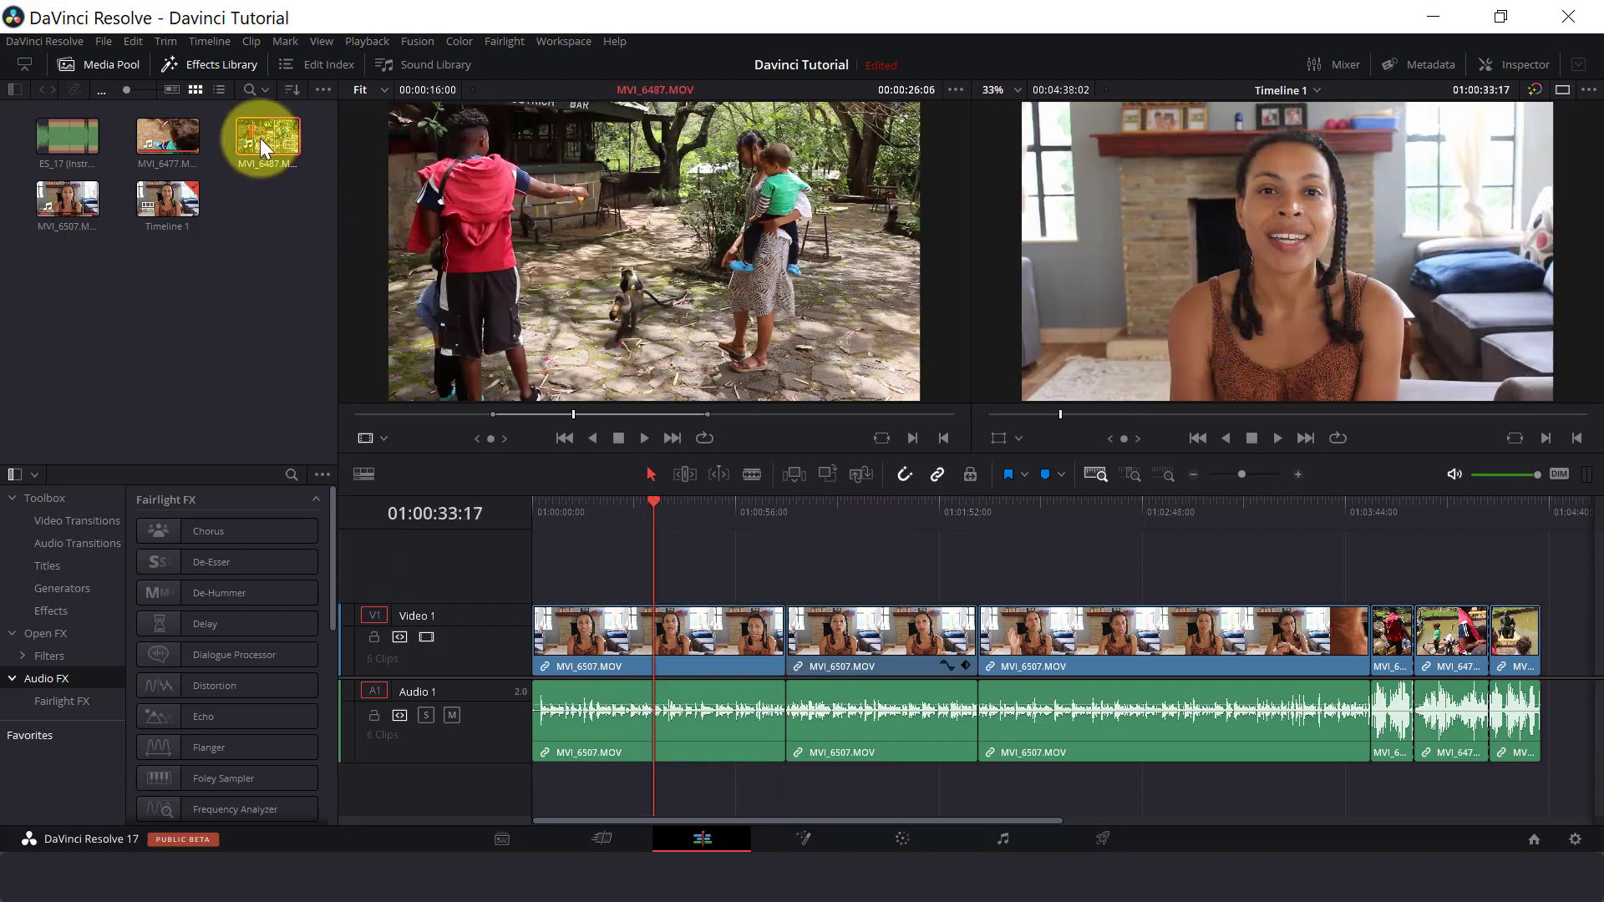
drag(259, 138, 744, 561)
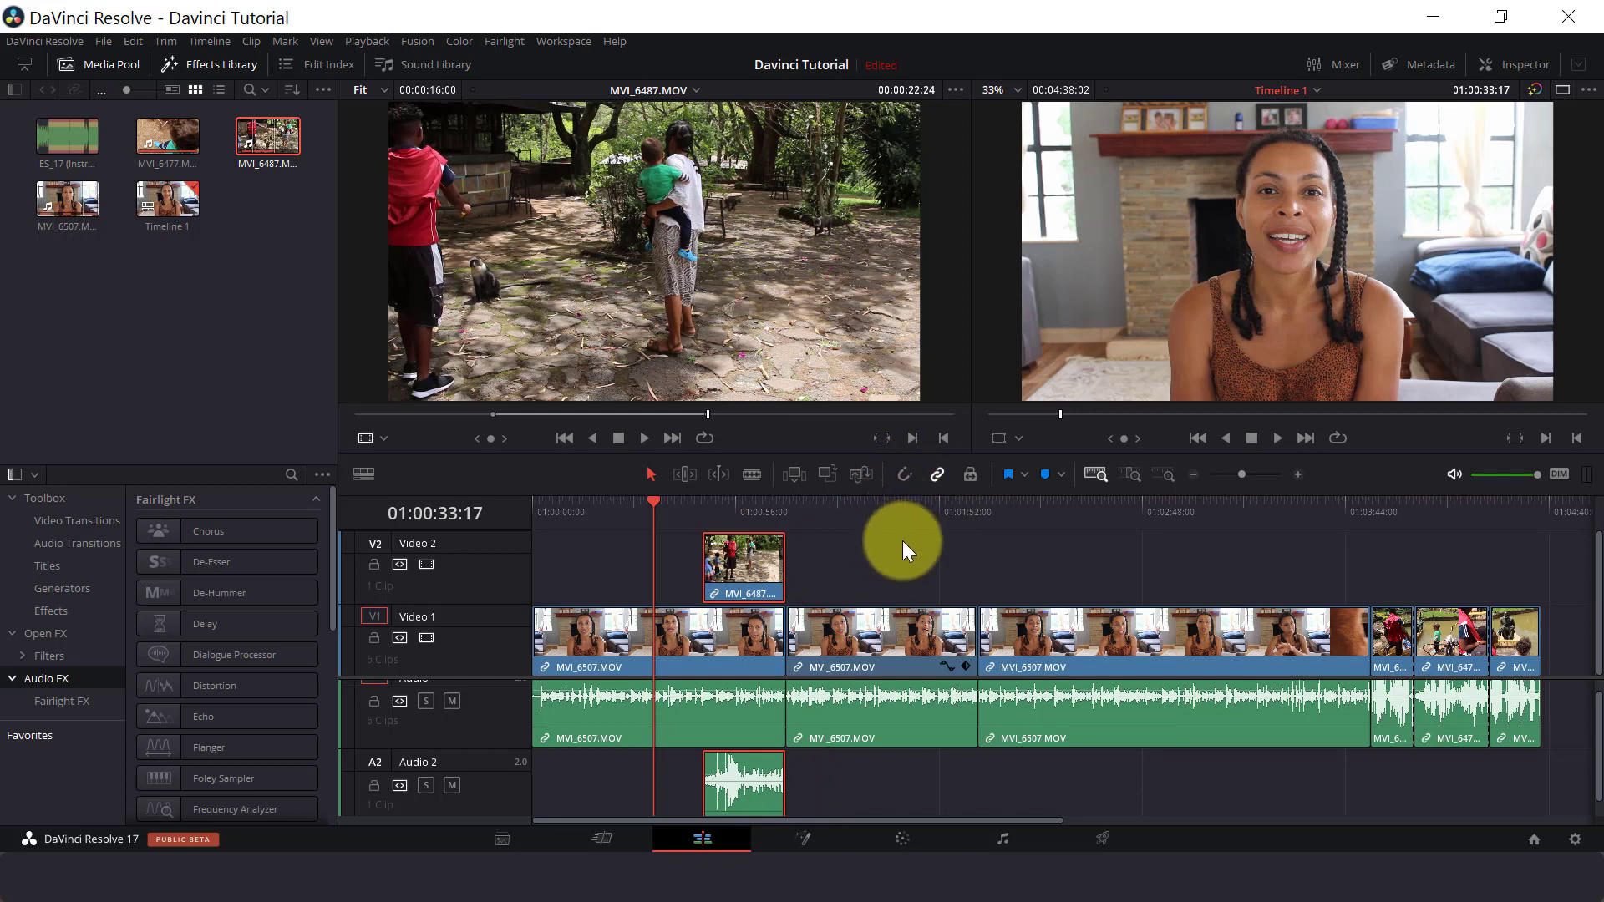
mouse_move(735, 560)
mouse_down()
mouse_move(775, 561)
mouse_move(728, 562)
mouse_up()
Step: Turn off linked selection, delete only the MVI_6487.MOV overlay's audio from Audio 2, and undo the deletion
click(745, 772)
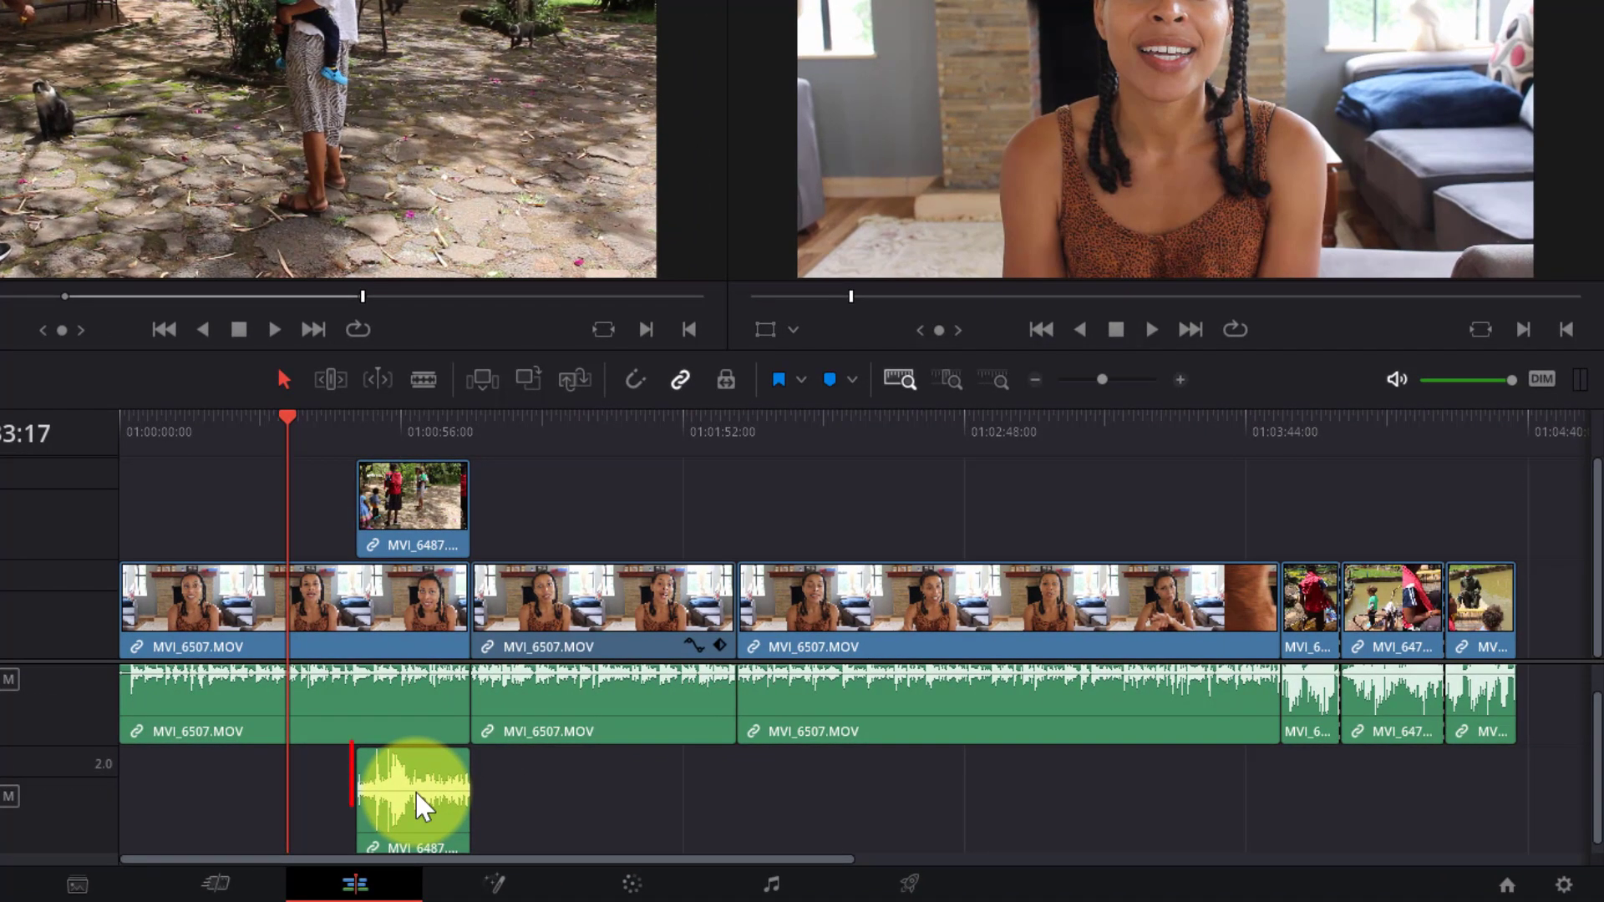
click(679, 378)
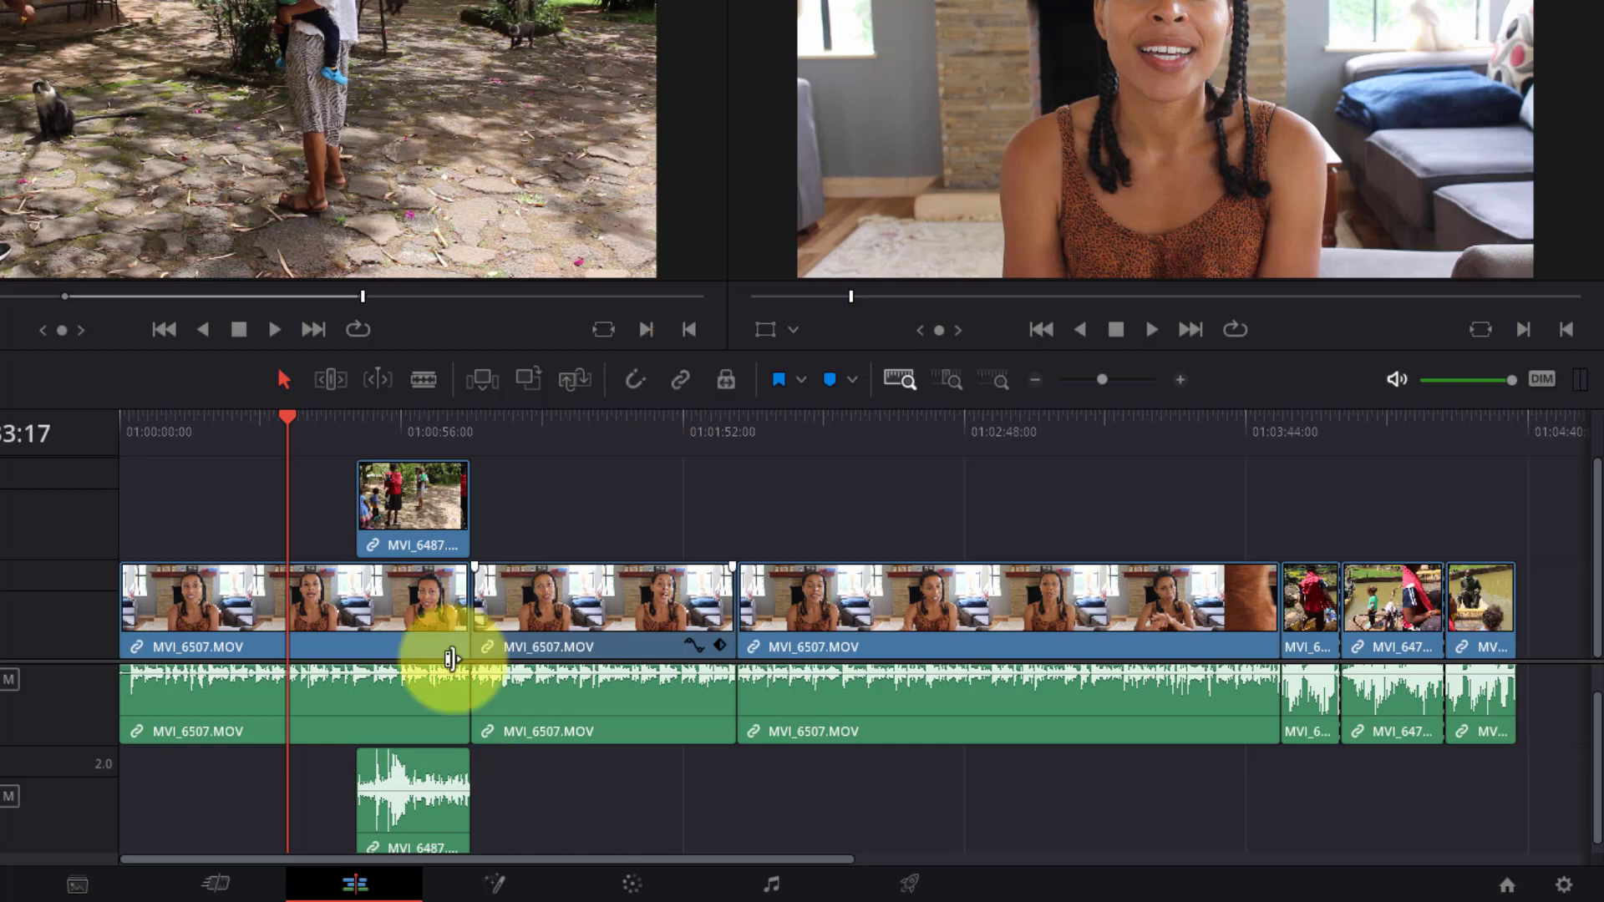
click(402, 760)
key(Delete)
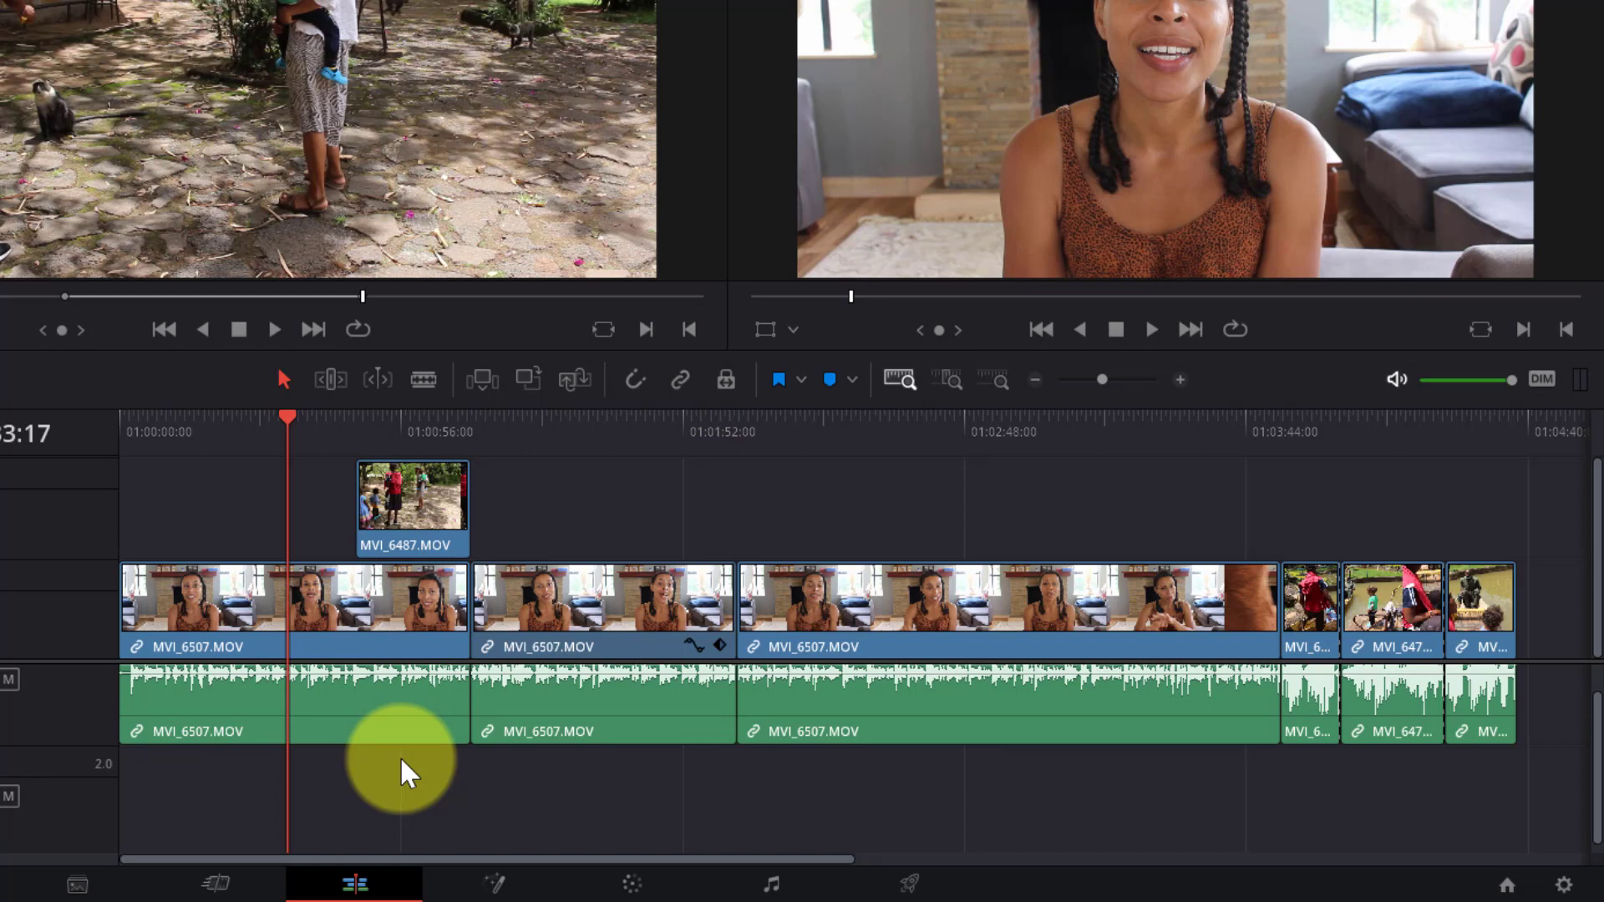
key(ctrl+z)
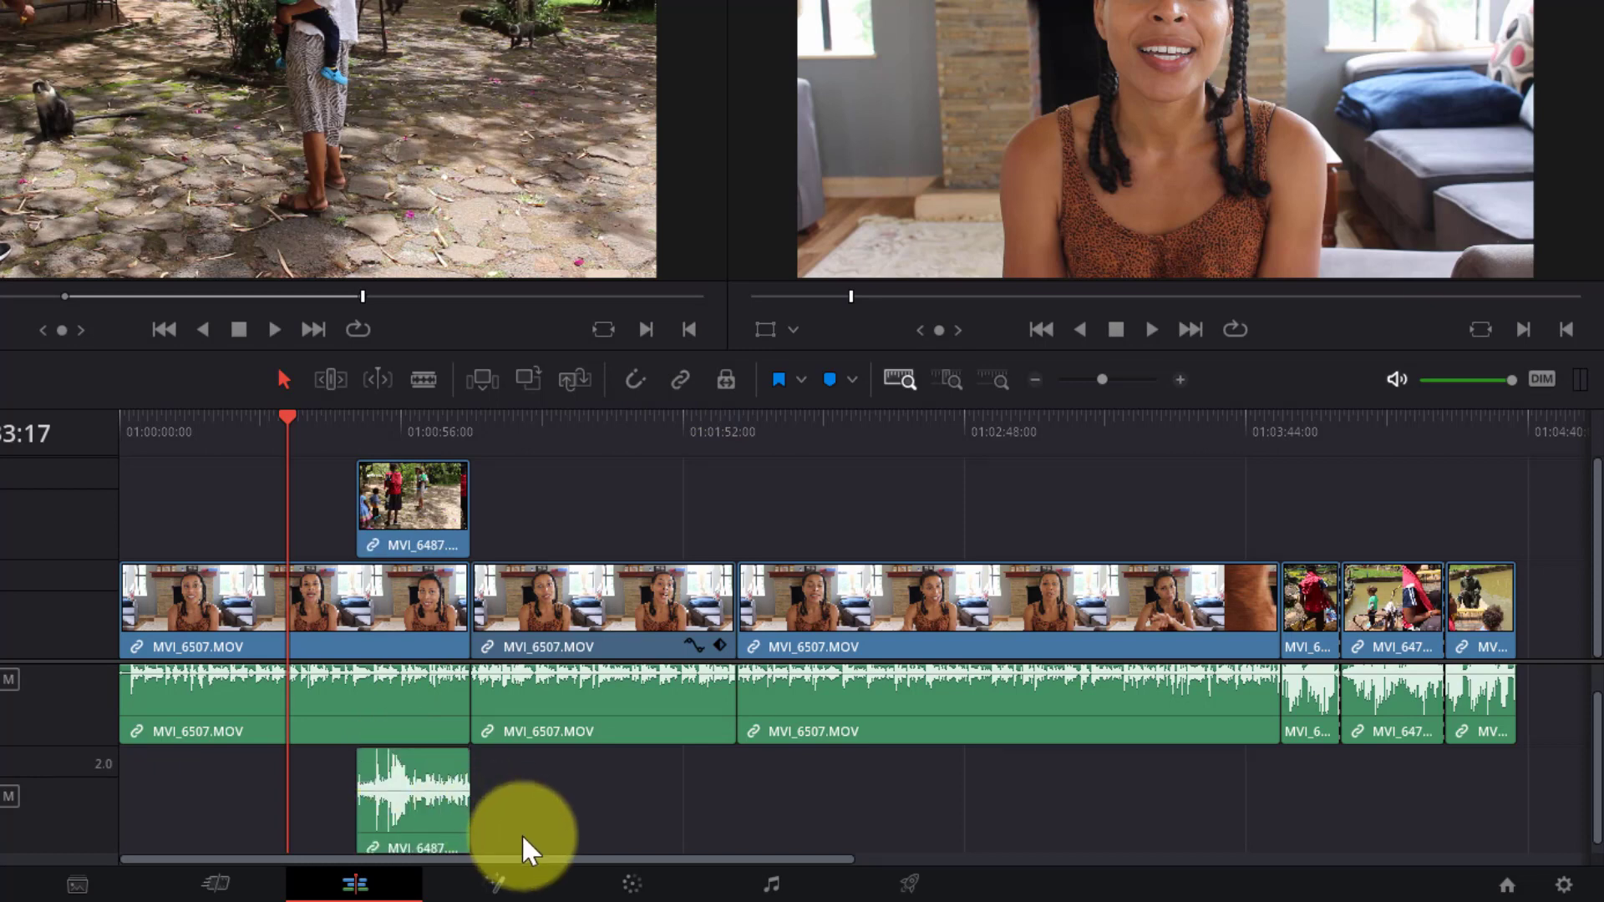
Step: Nudge the MVI_6487.MOV overlay's video apart from its audio, turn linked selection back on, and shift the overlay slightly later
click(405, 502)
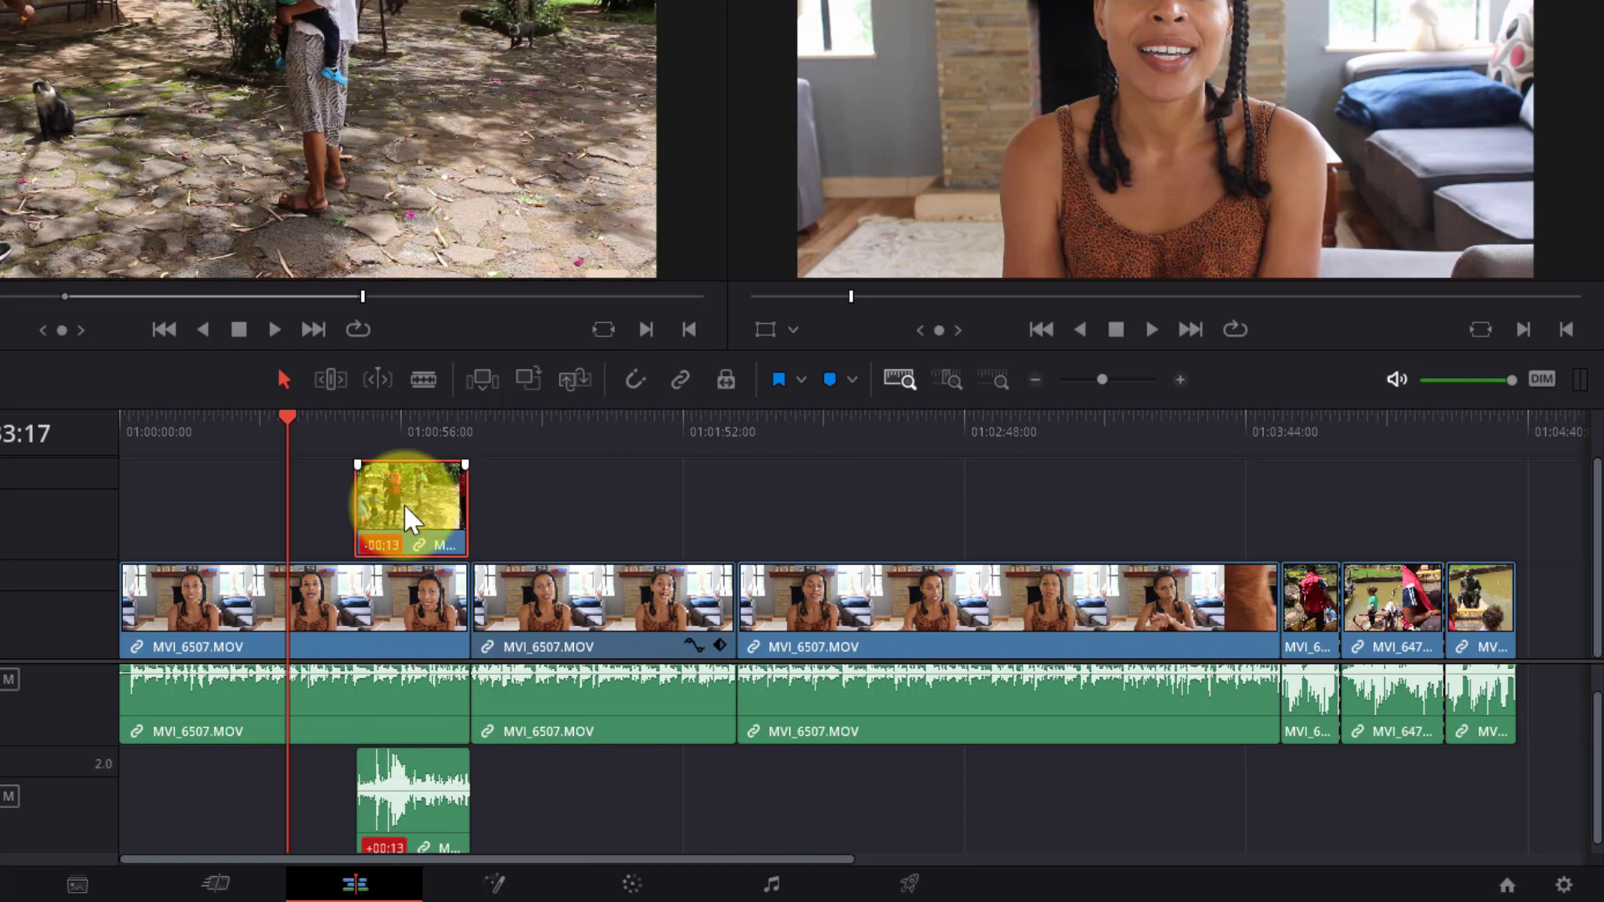
key(ctrl+shift+l)
drag(414, 530, 443, 519)
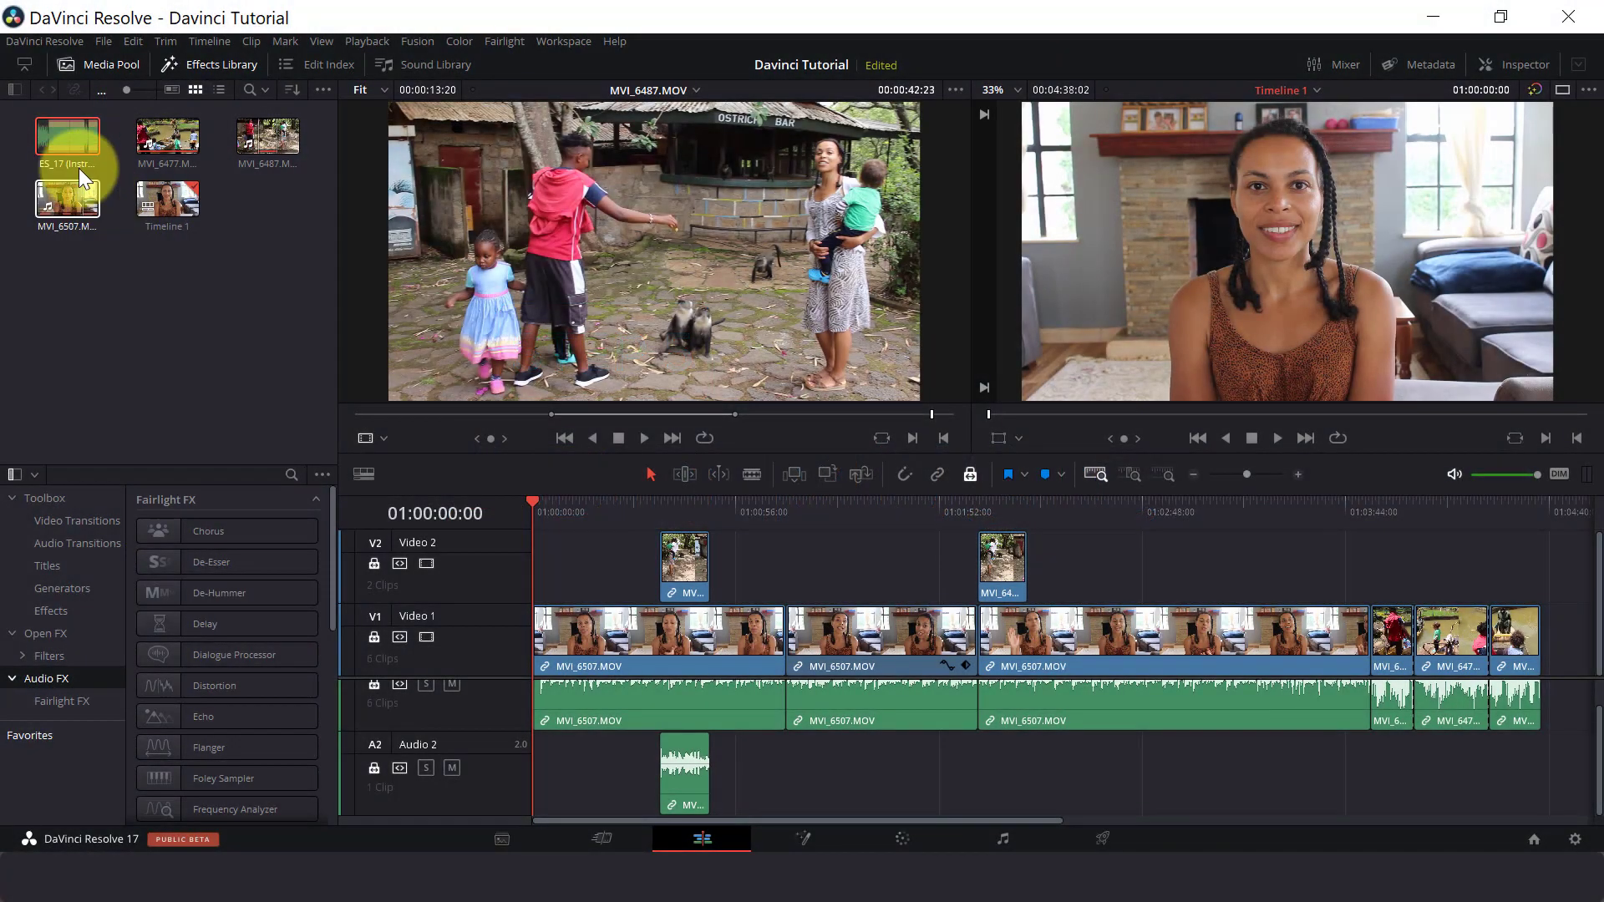
Step: Add a stereo audio track and place the ES_17 music clip on Audio 3 at the start of the timeline
double_click(47, 138)
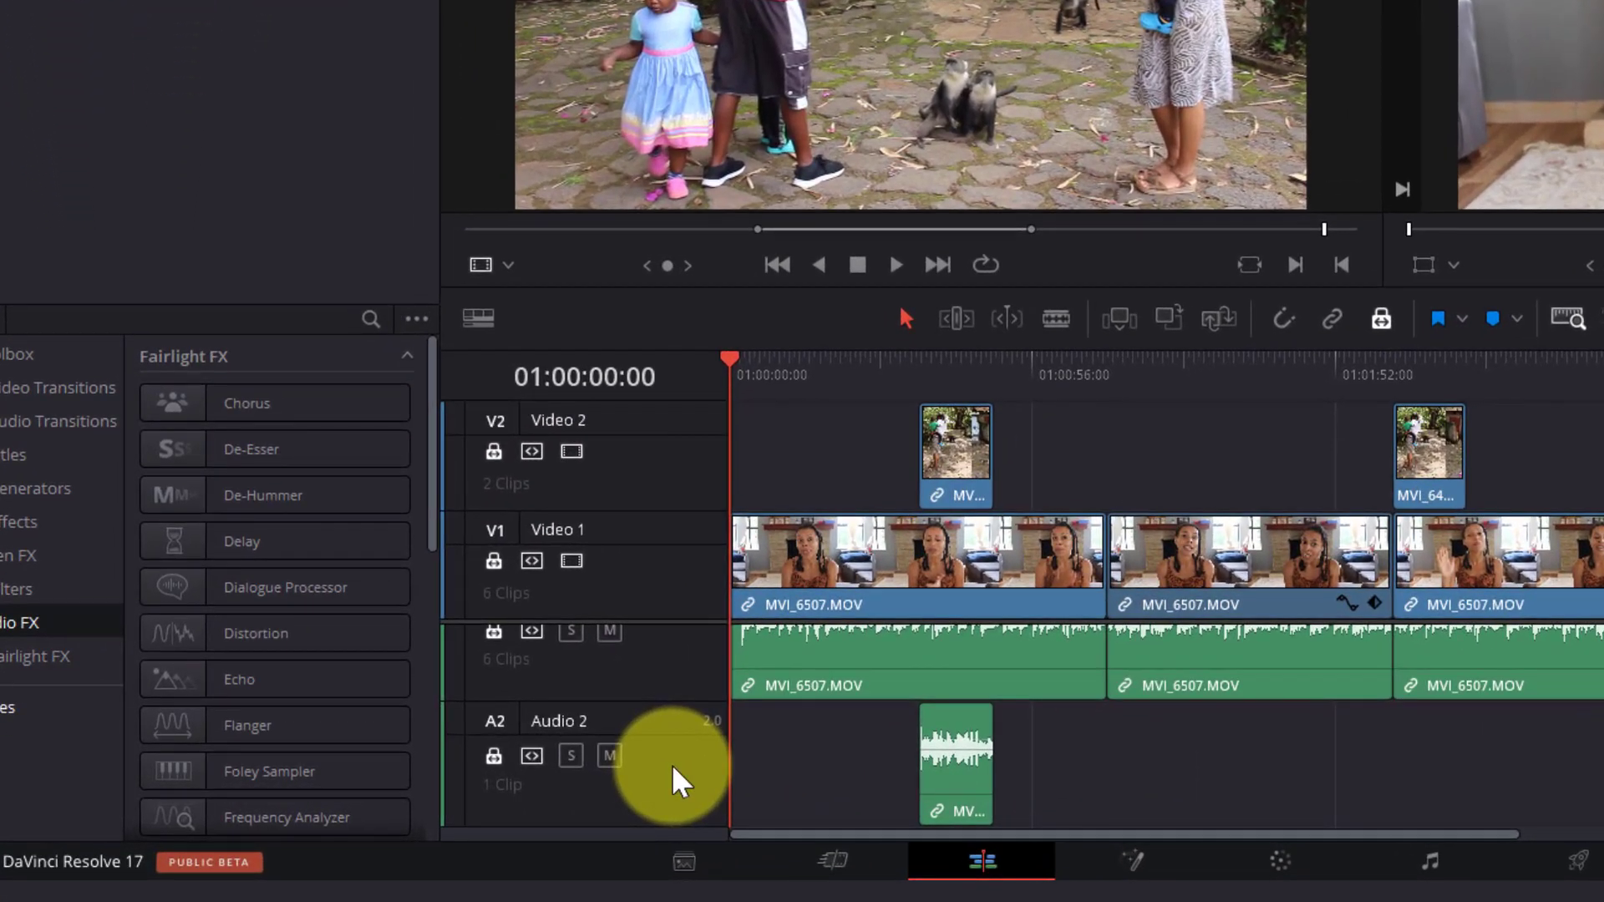
right_click(675, 780)
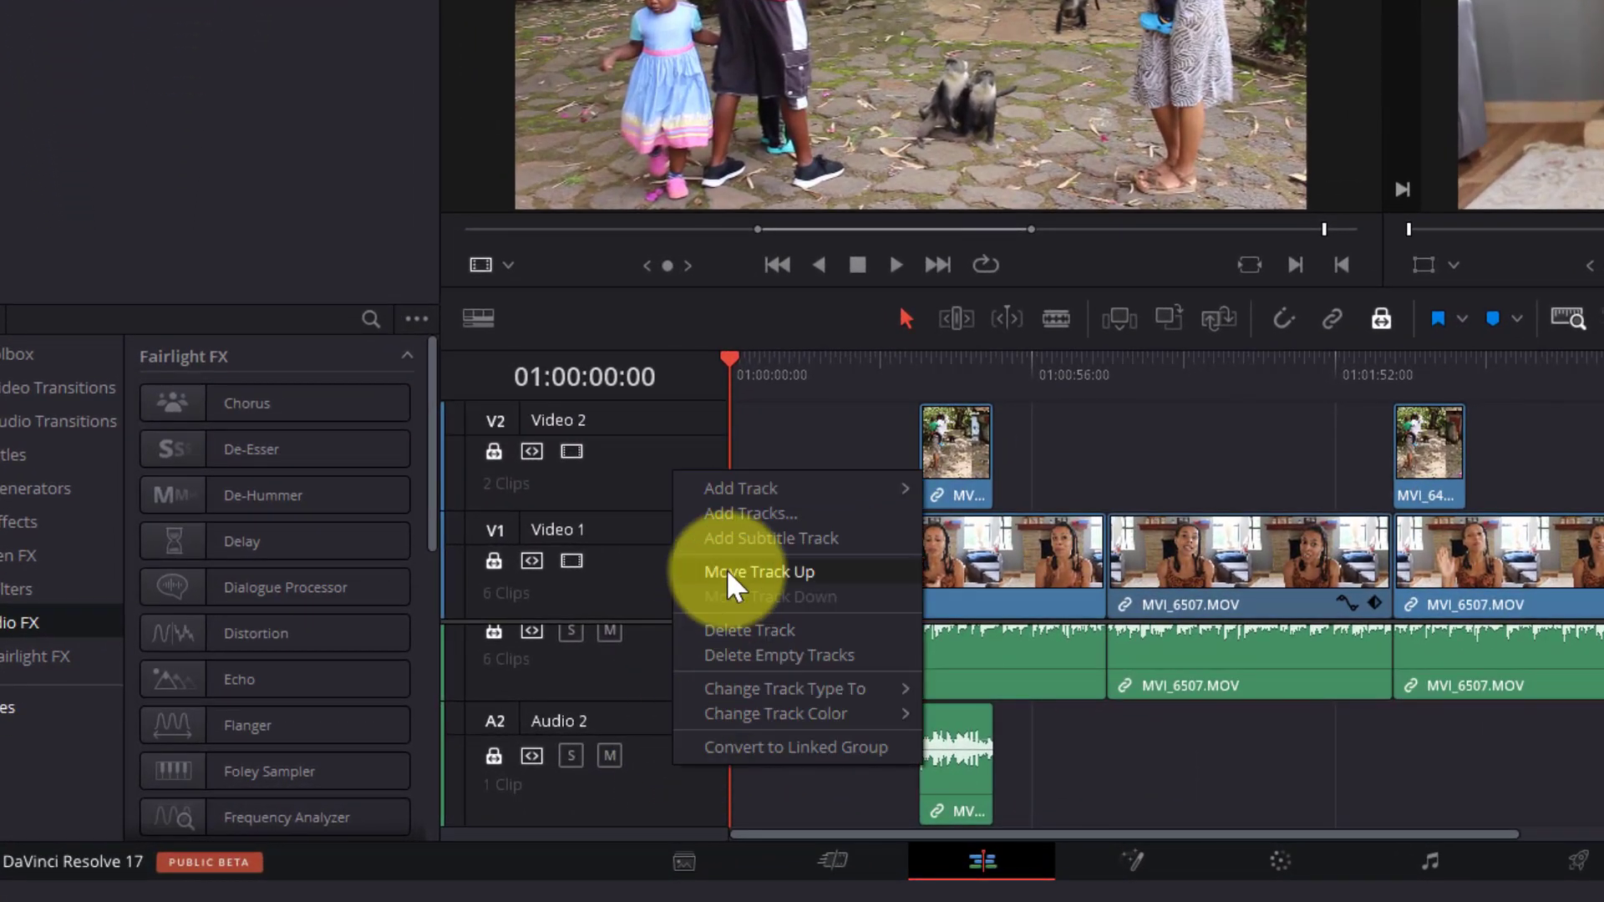
mouse_move(744, 491)
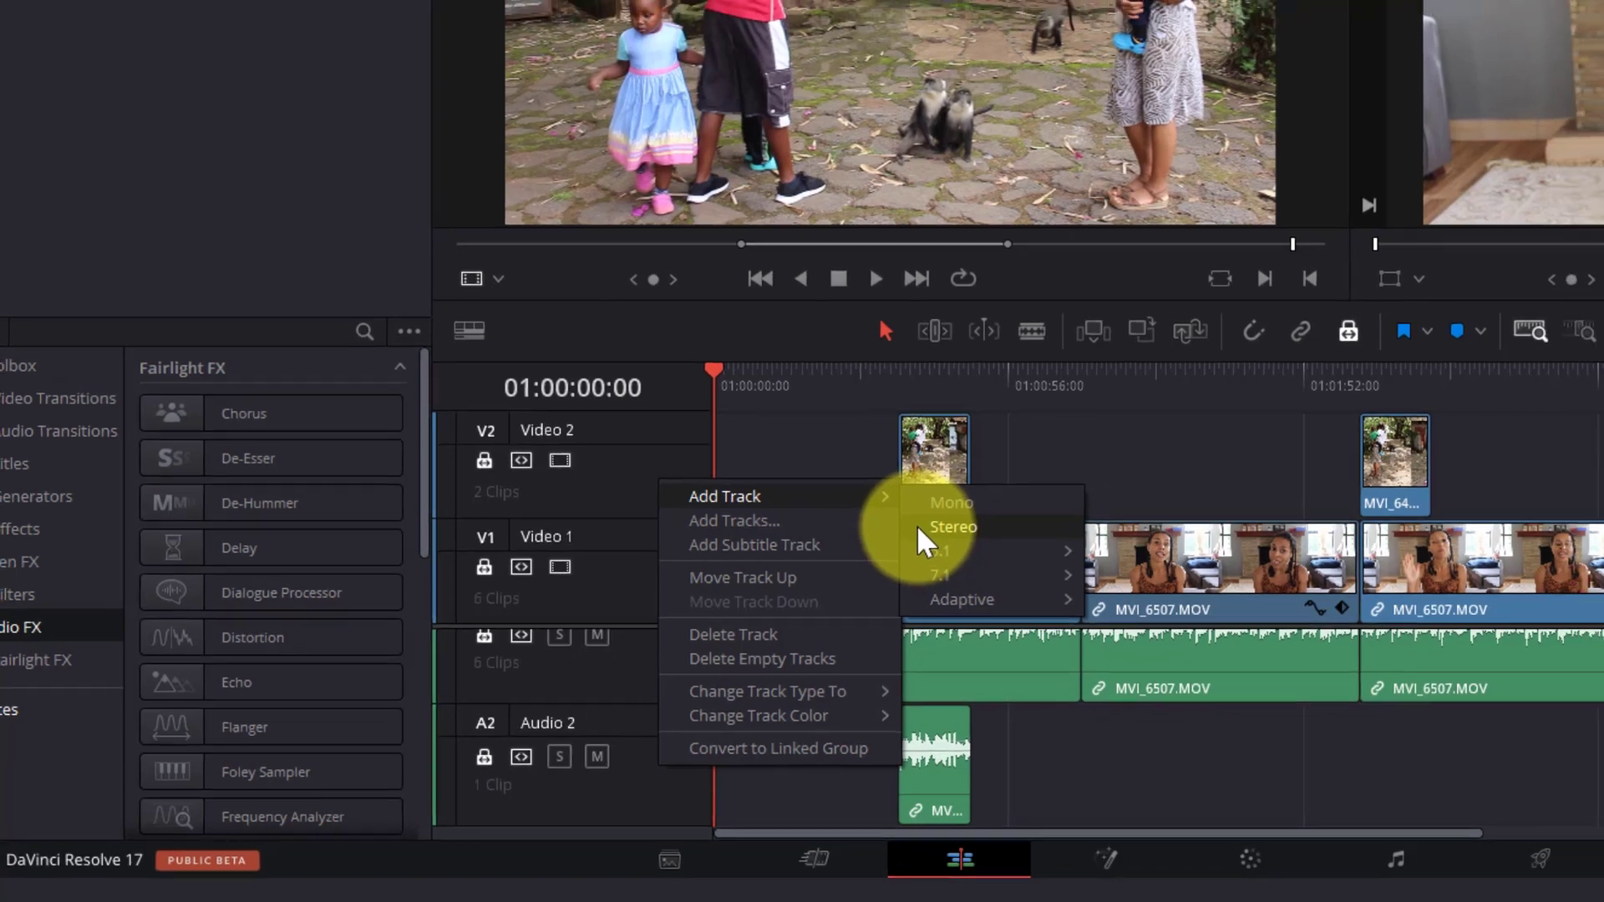
click(939, 520)
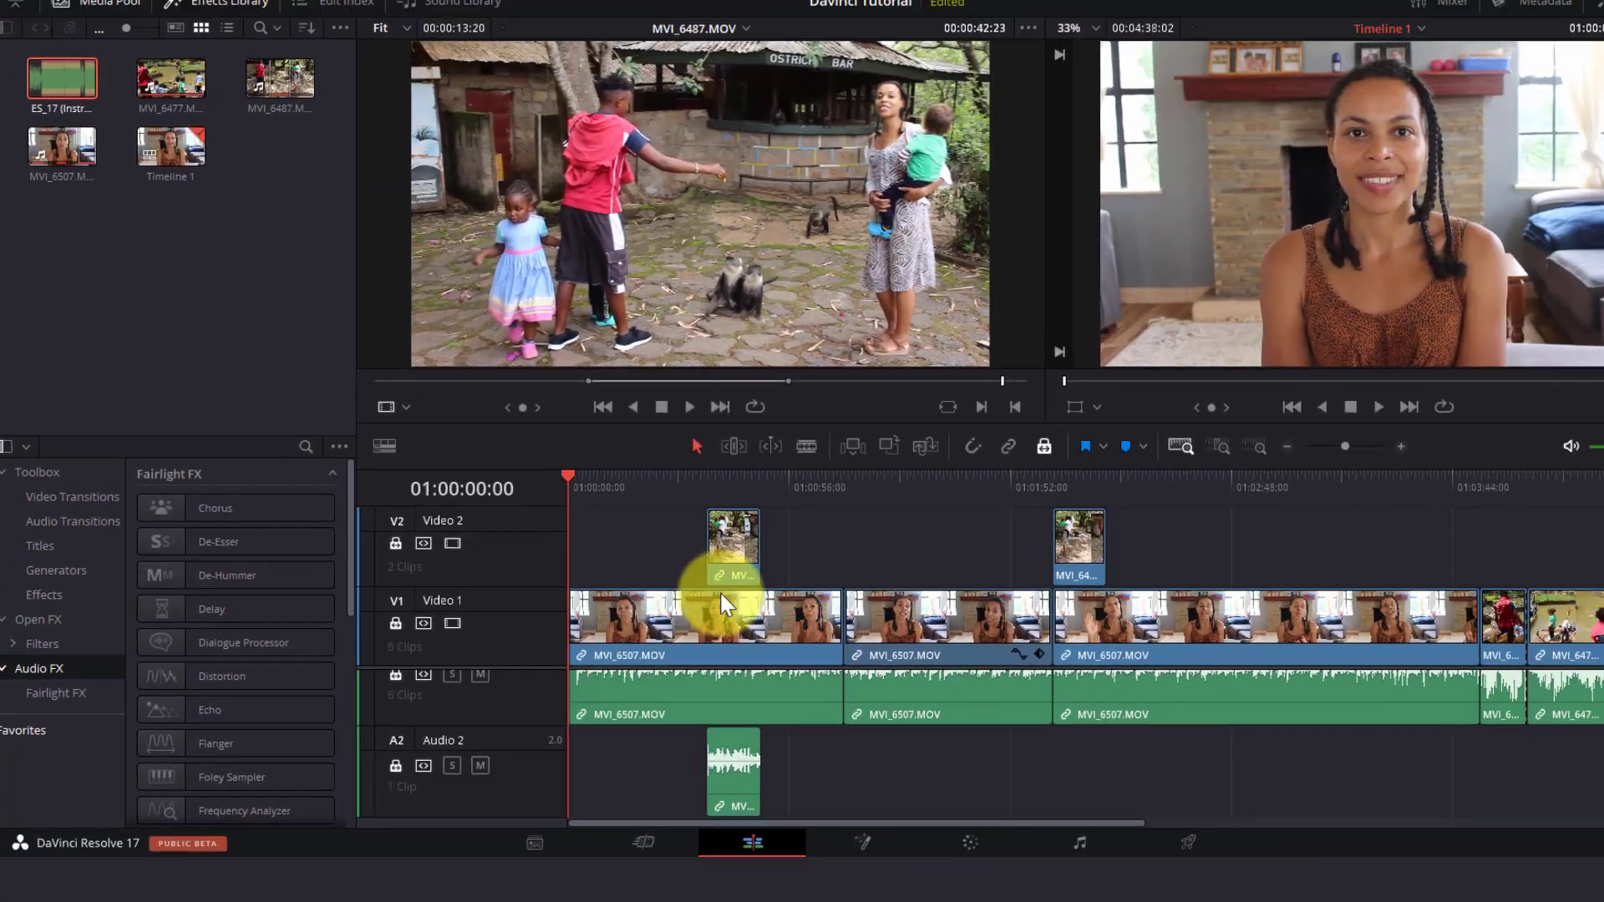
drag(47, 73, 536, 766)
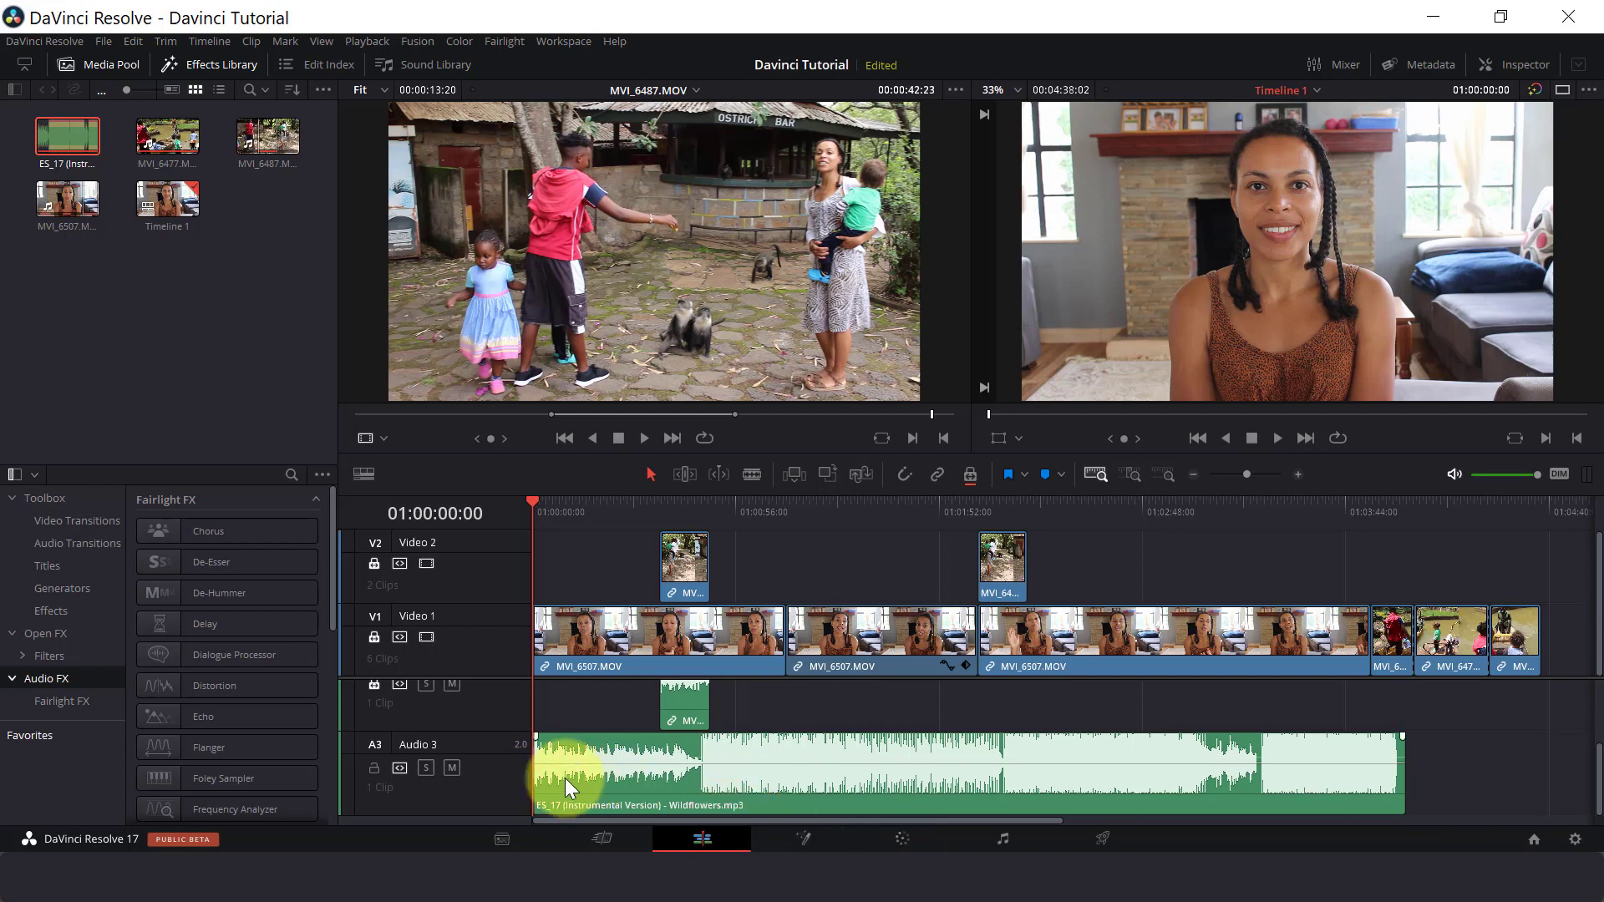
mouse_move(536, 769)
mouse_down()
mouse_move(597, 768)
mouse_move(535, 766)
mouse_up()
Step: Trim the end of the ES_17 music clip on Audio 3
click(1483, 781)
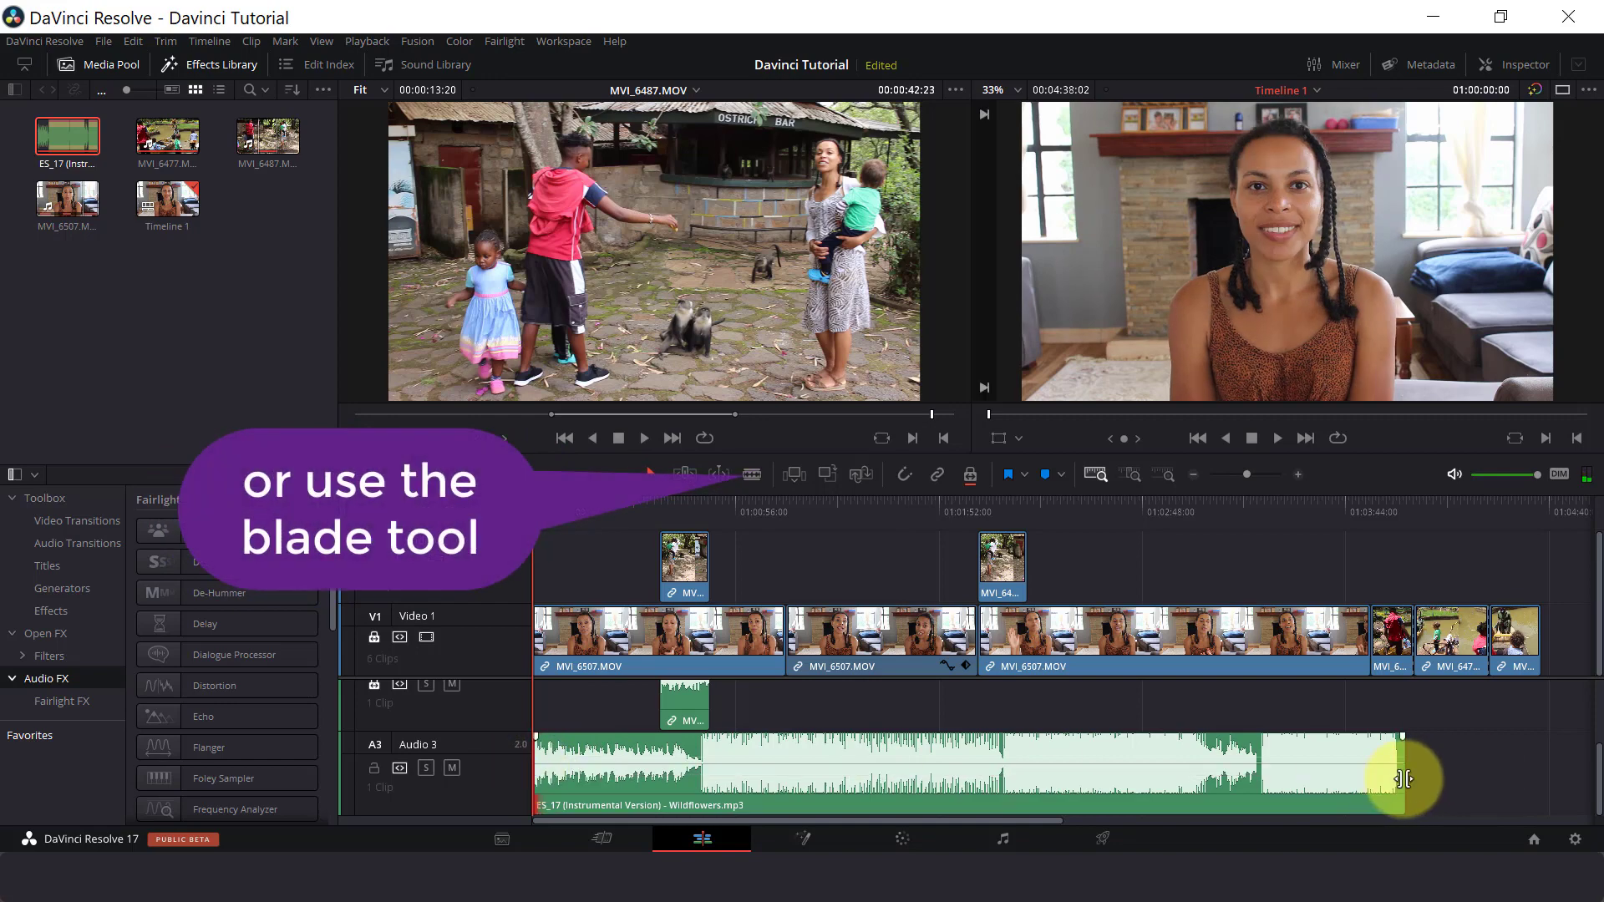
mouse_move(1403, 777)
mouse_down()
mouse_move(1317, 775)
mouse_move(1383, 776)
mouse_up()
drag(1383, 776, 1400, 776)
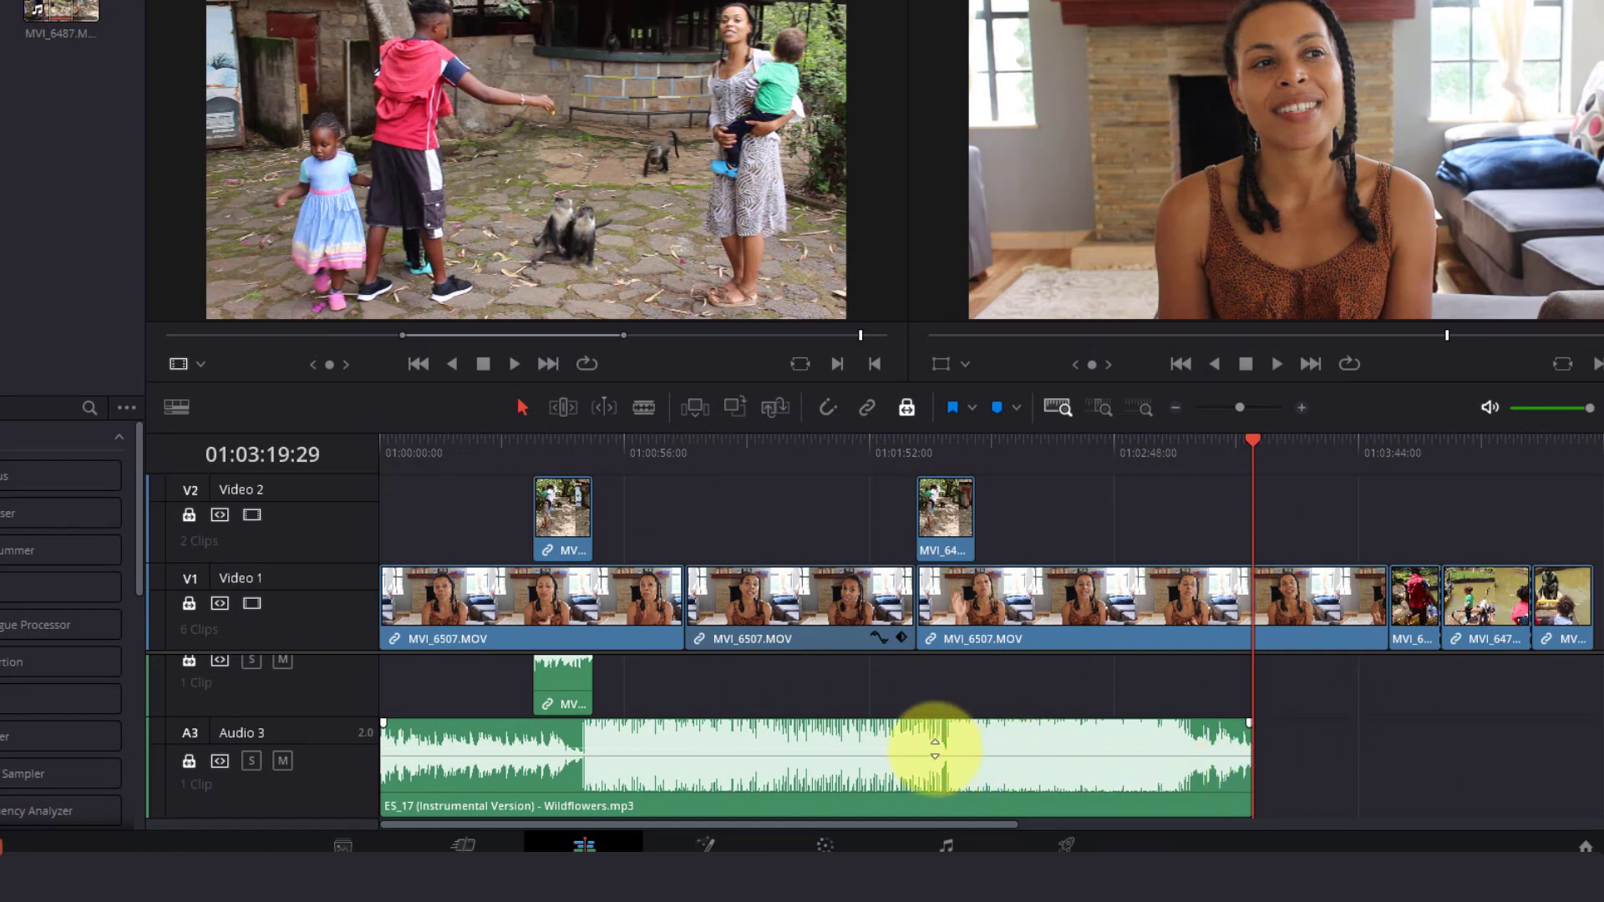
Step: Lower the volume of the music clip on Audio 3 and add a short fade-in at its start
drag(934, 750, 935, 746)
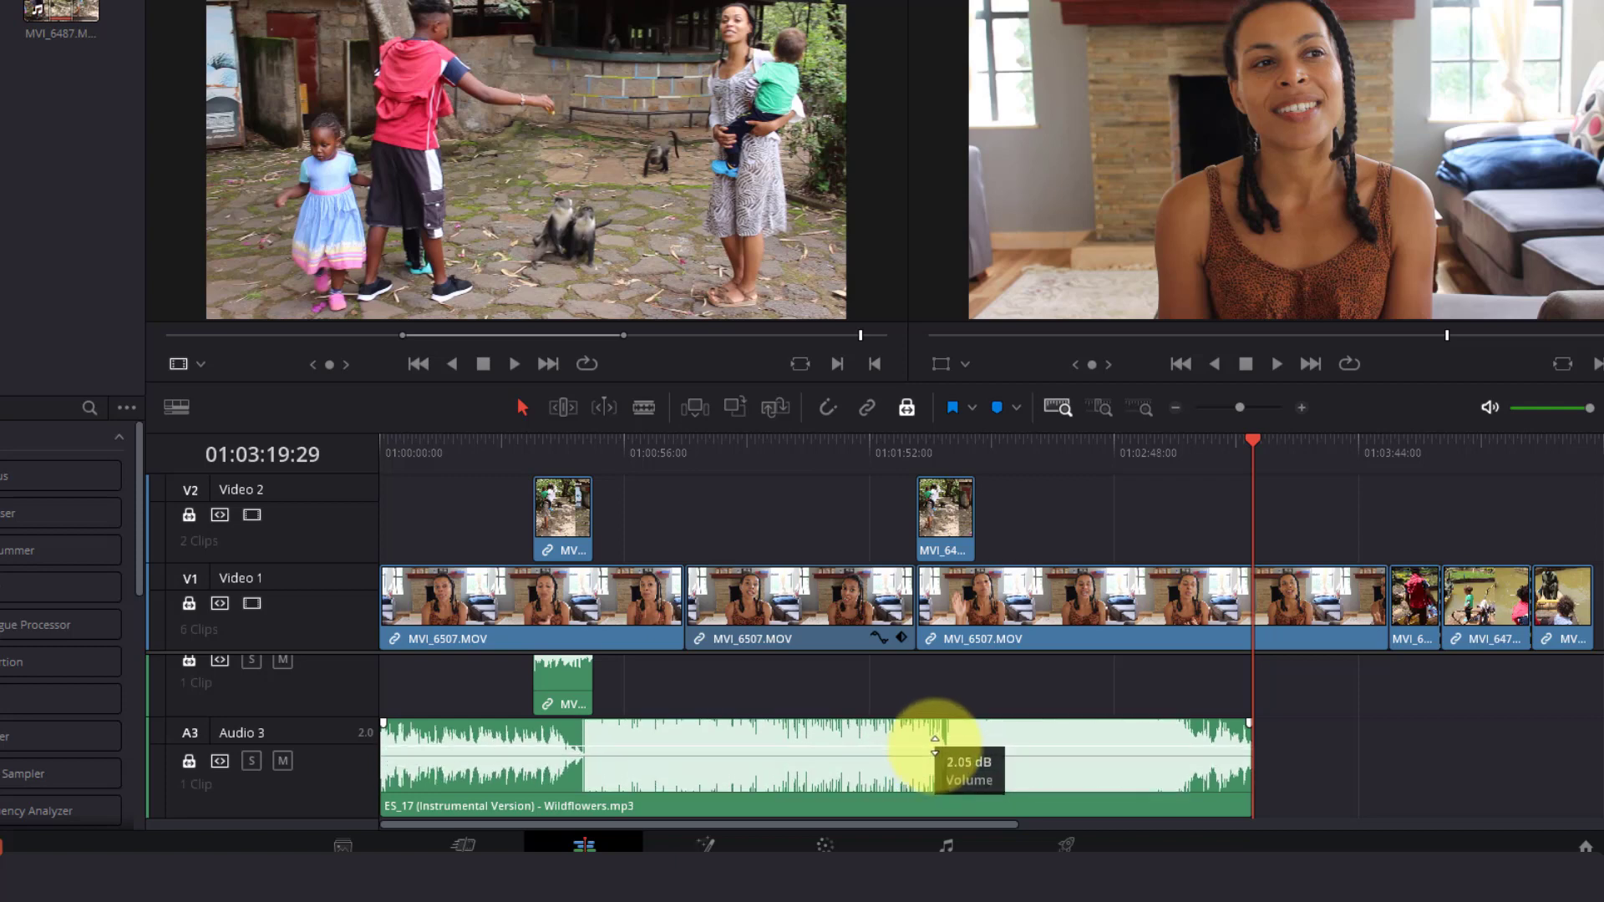
drag(935, 745, 934, 754)
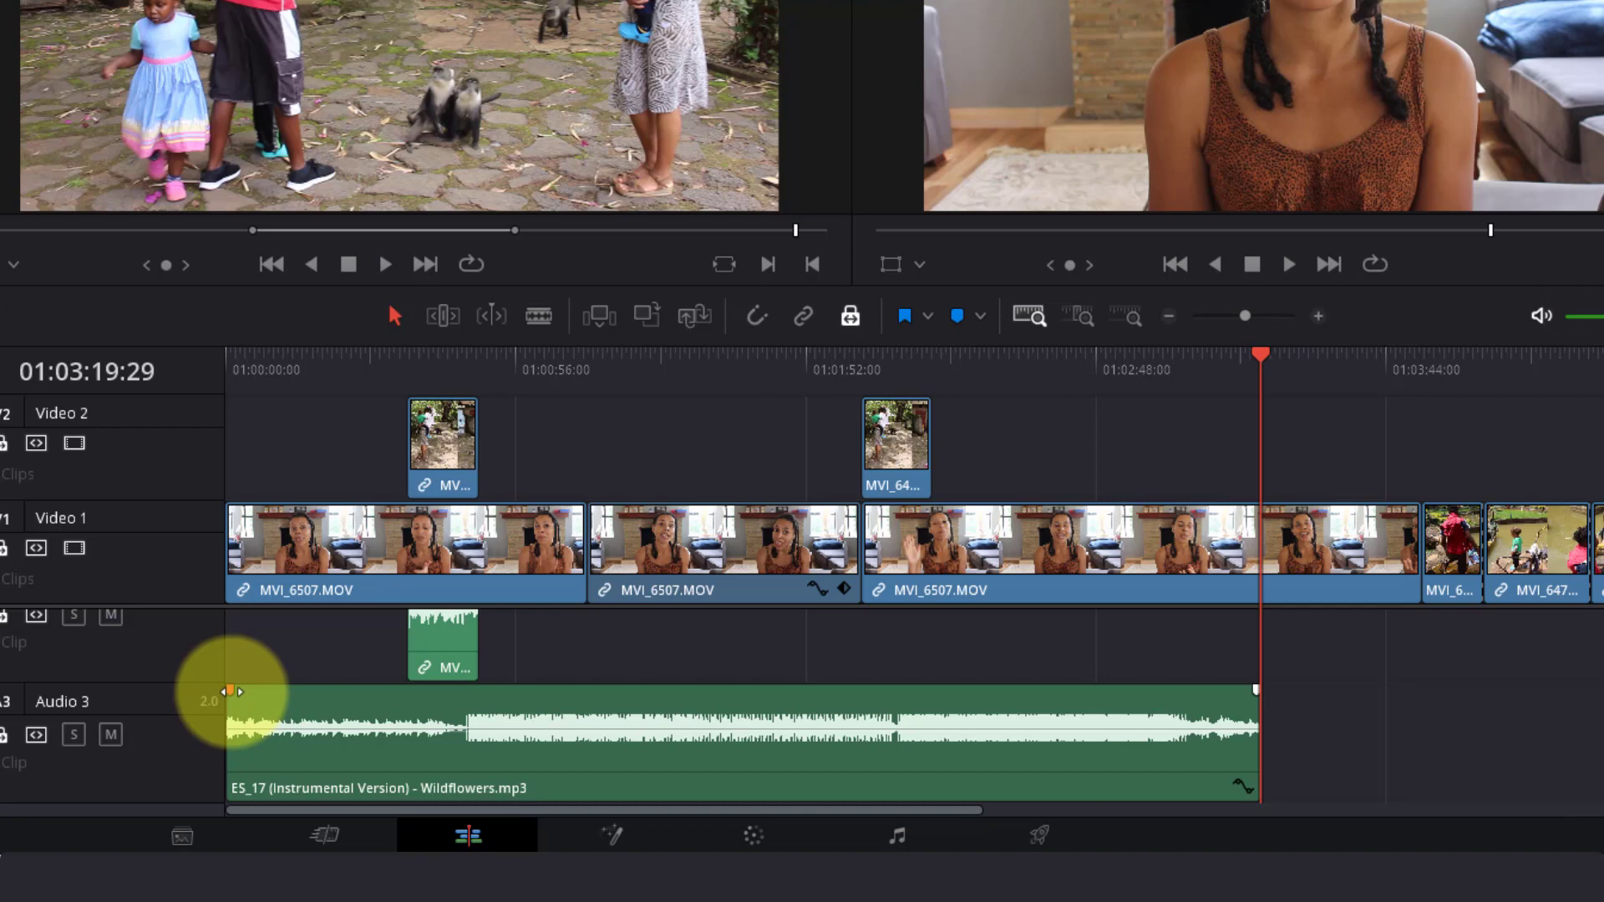
drag(231, 692, 239, 692)
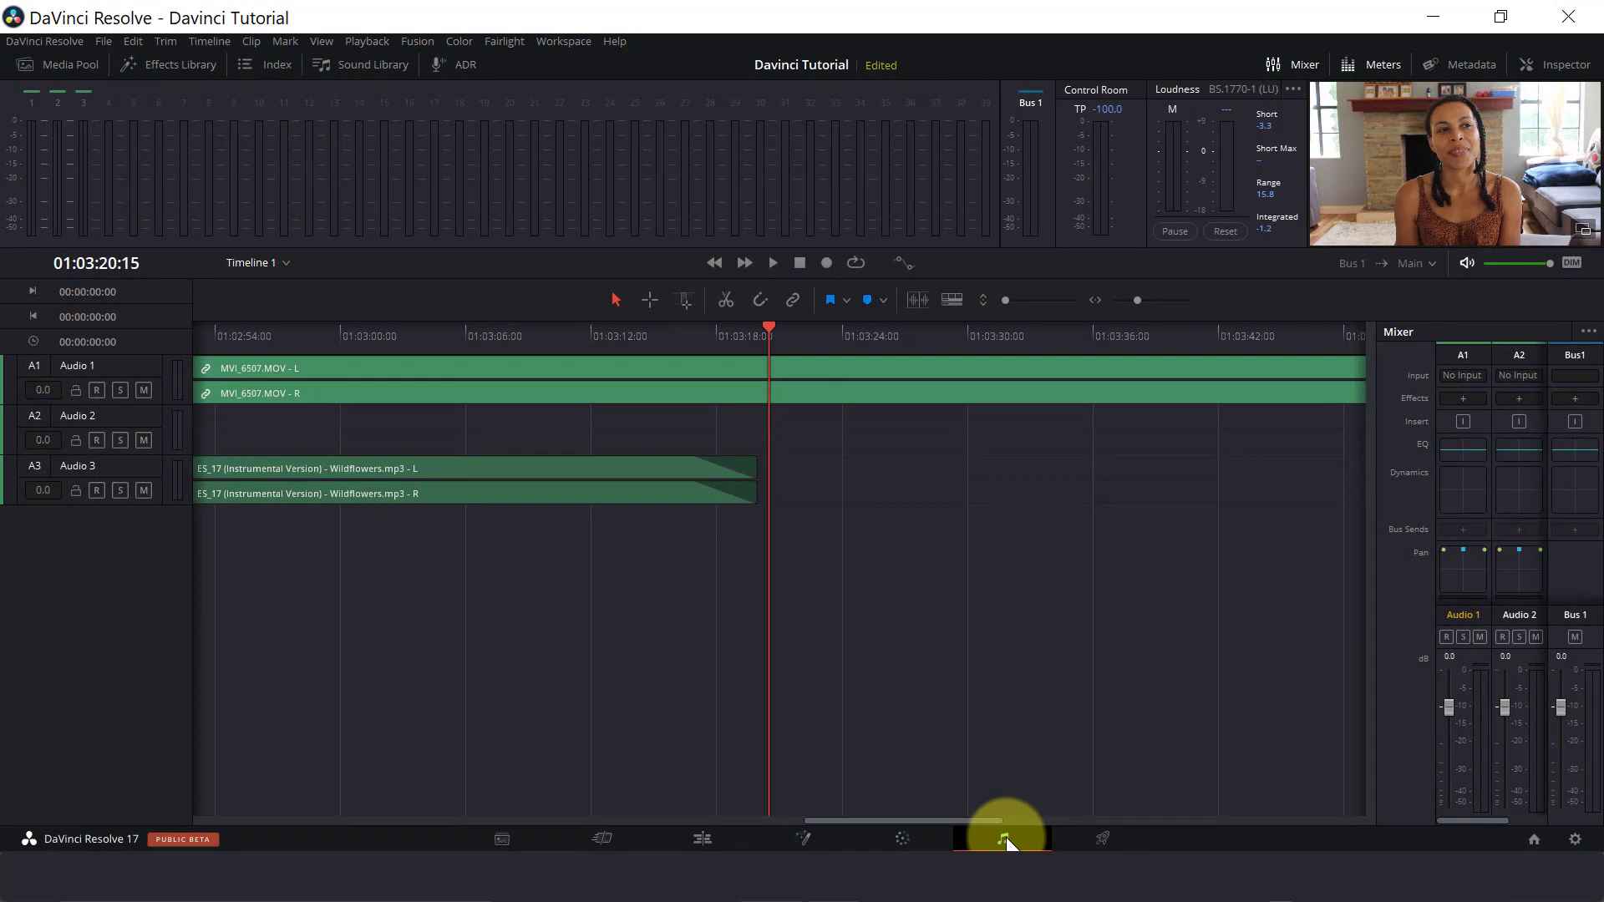
Step: Switch to the Edit page and add a basic Text title from the Effects Library to Video 2 at about 01:00:06:22
click(716, 845)
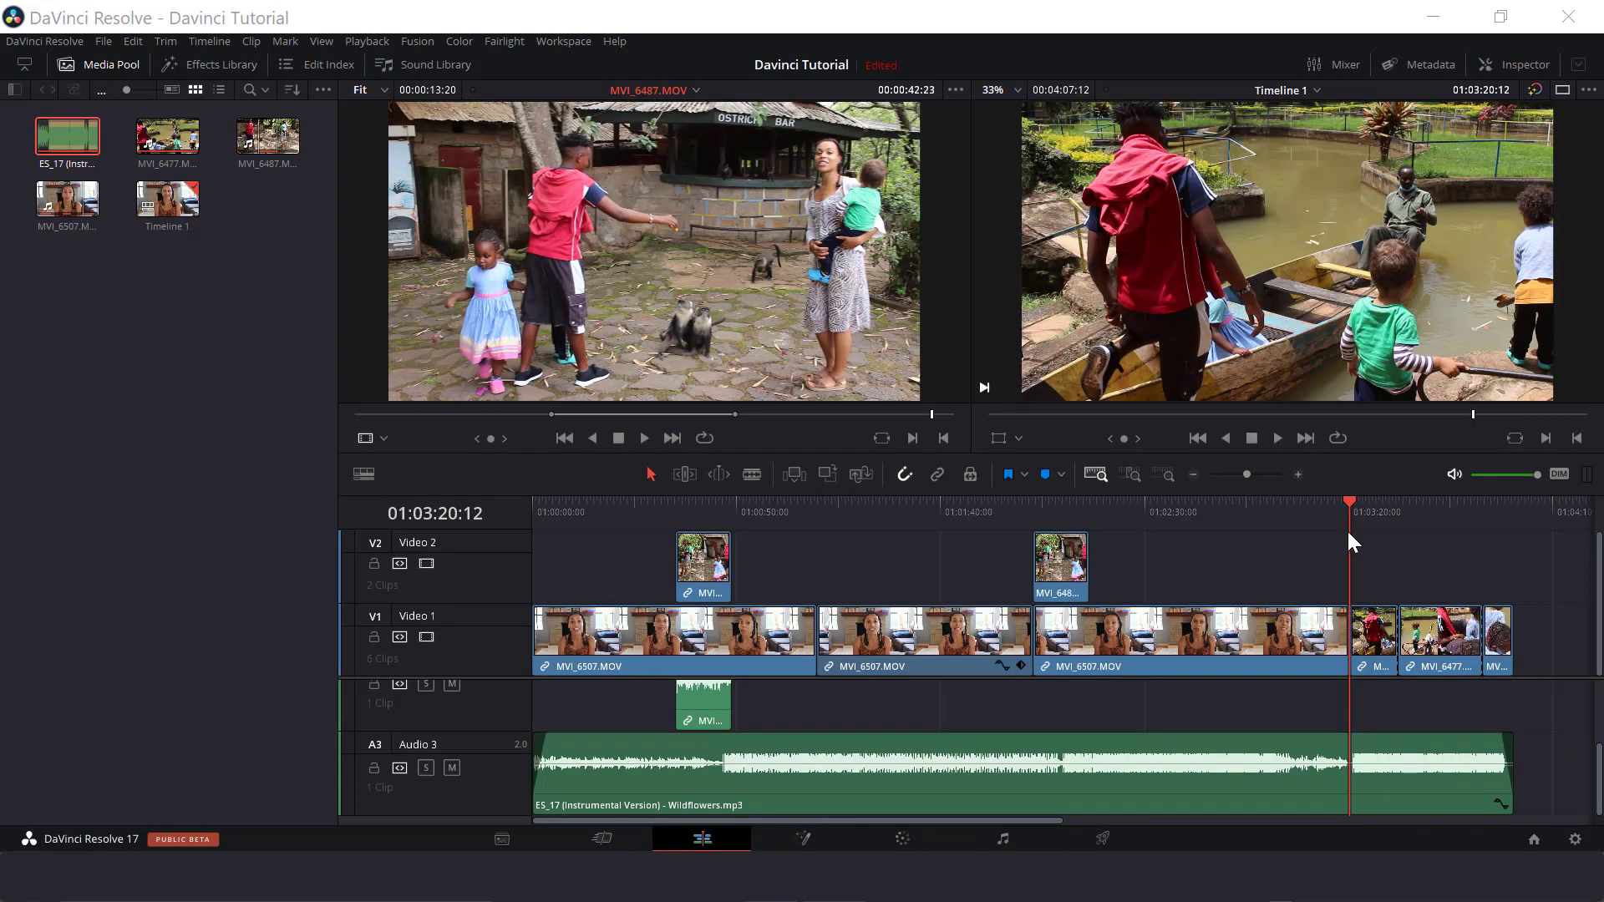
drag(1347, 503, 522, 551)
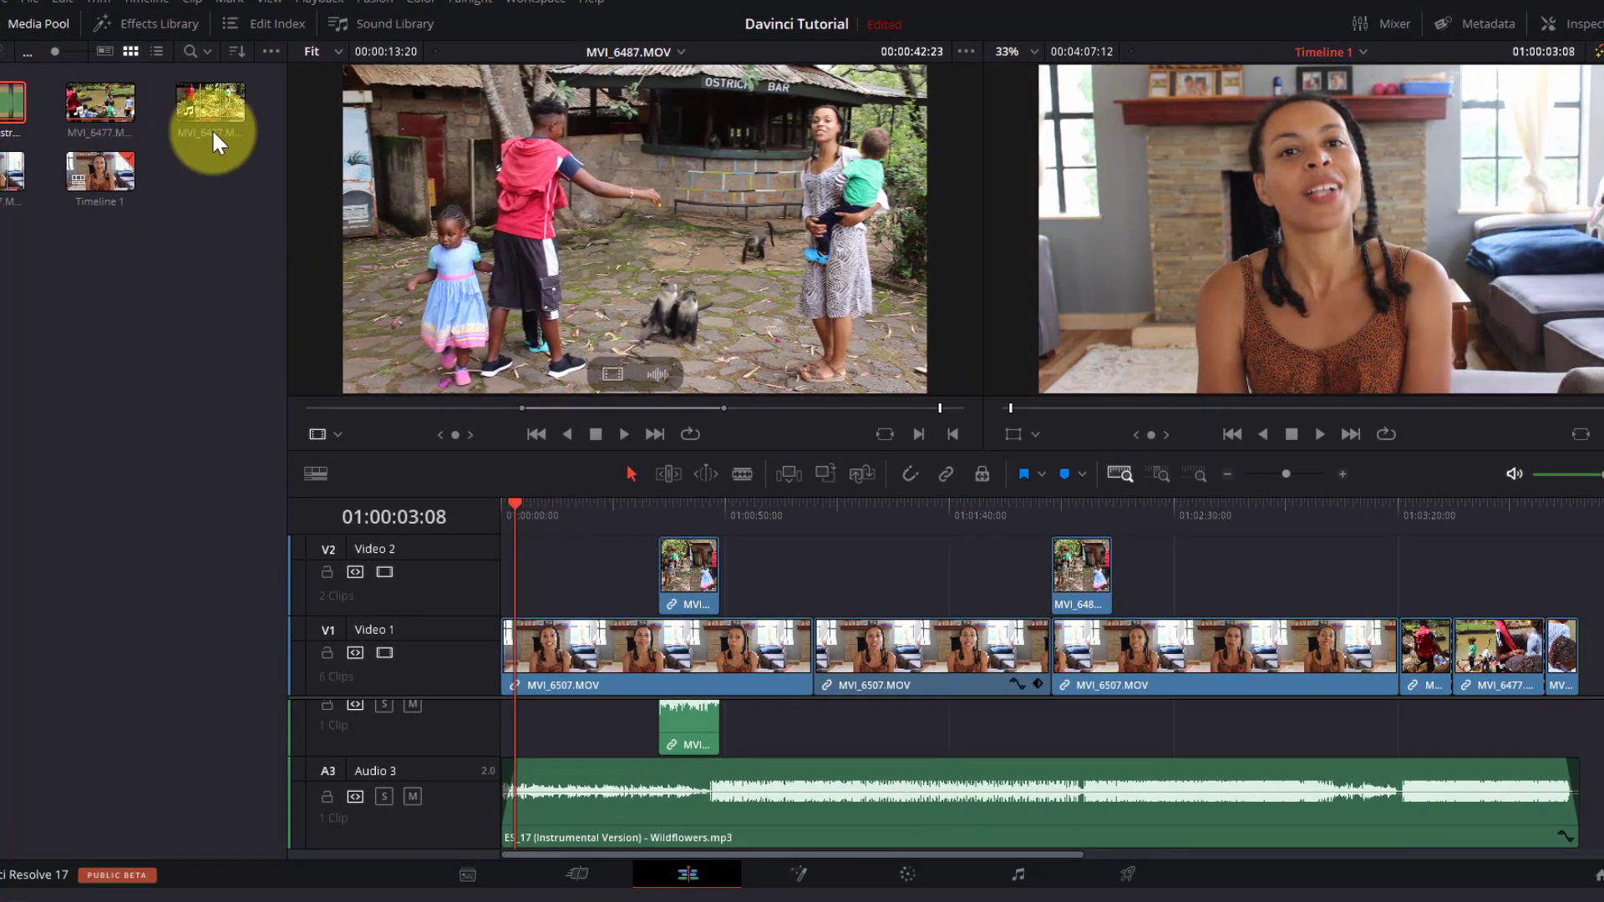
click(156, 27)
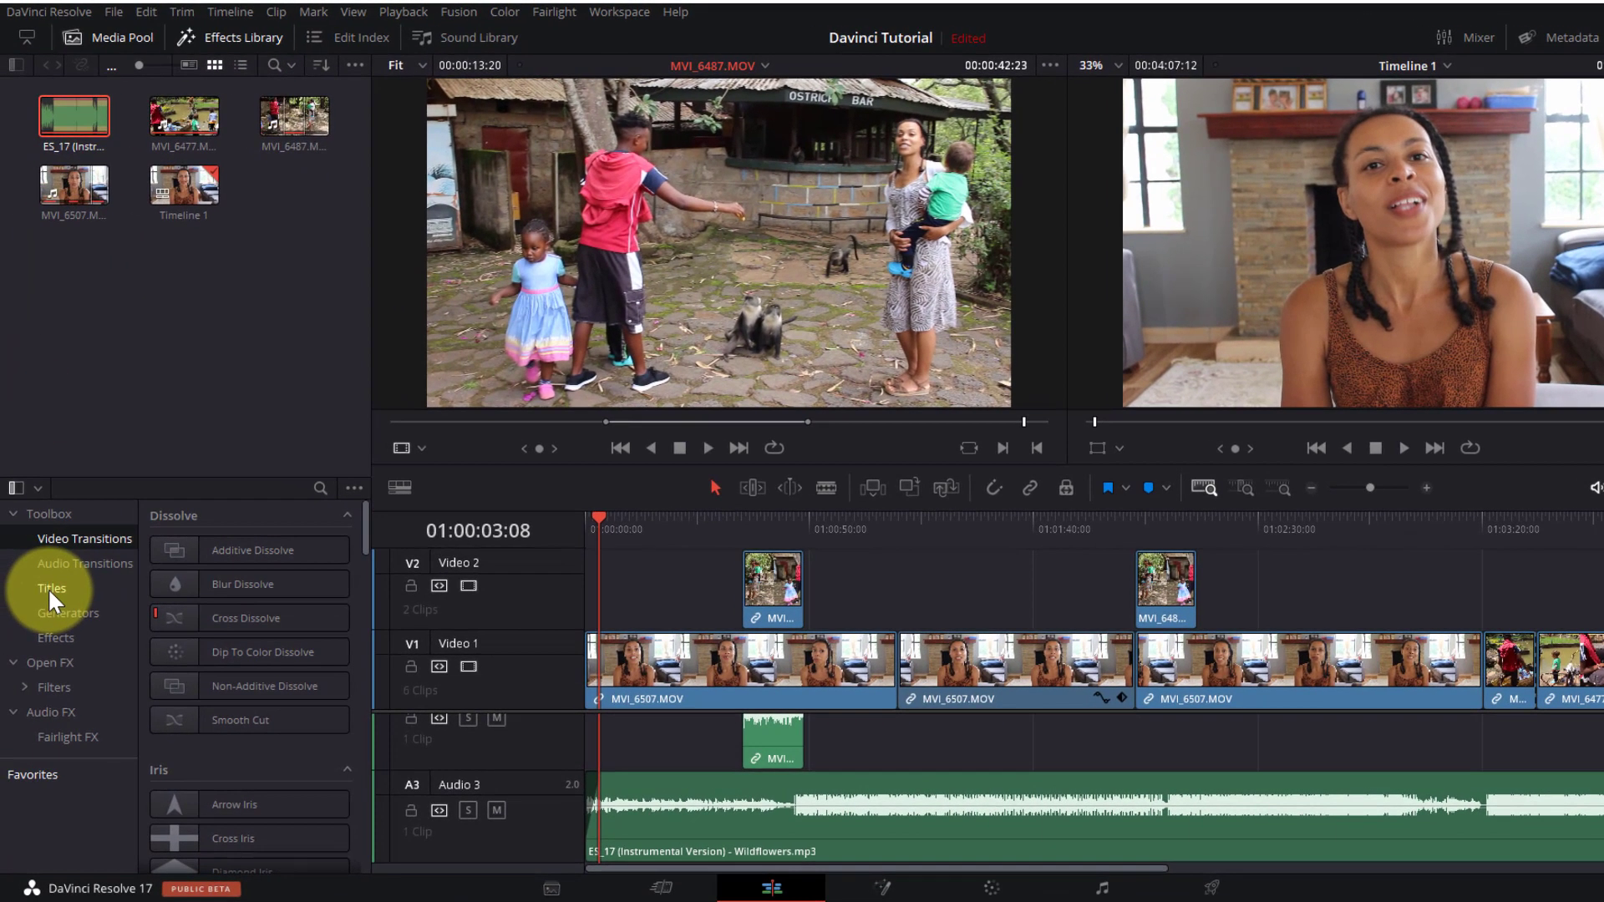
click(72, 588)
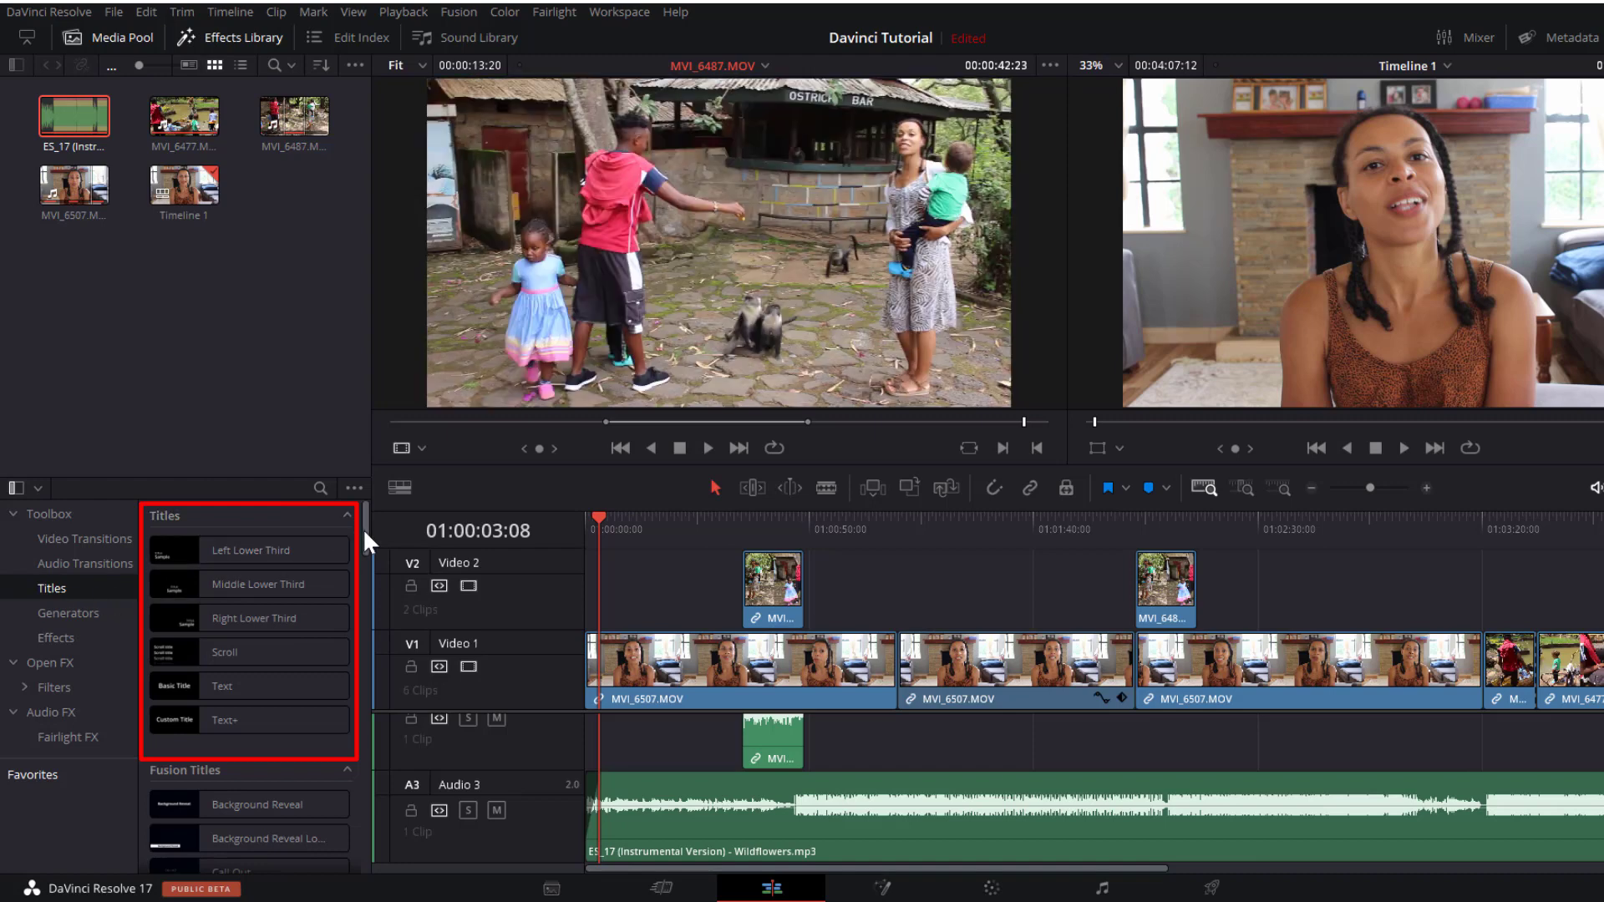
drag(362, 528, 376, 744)
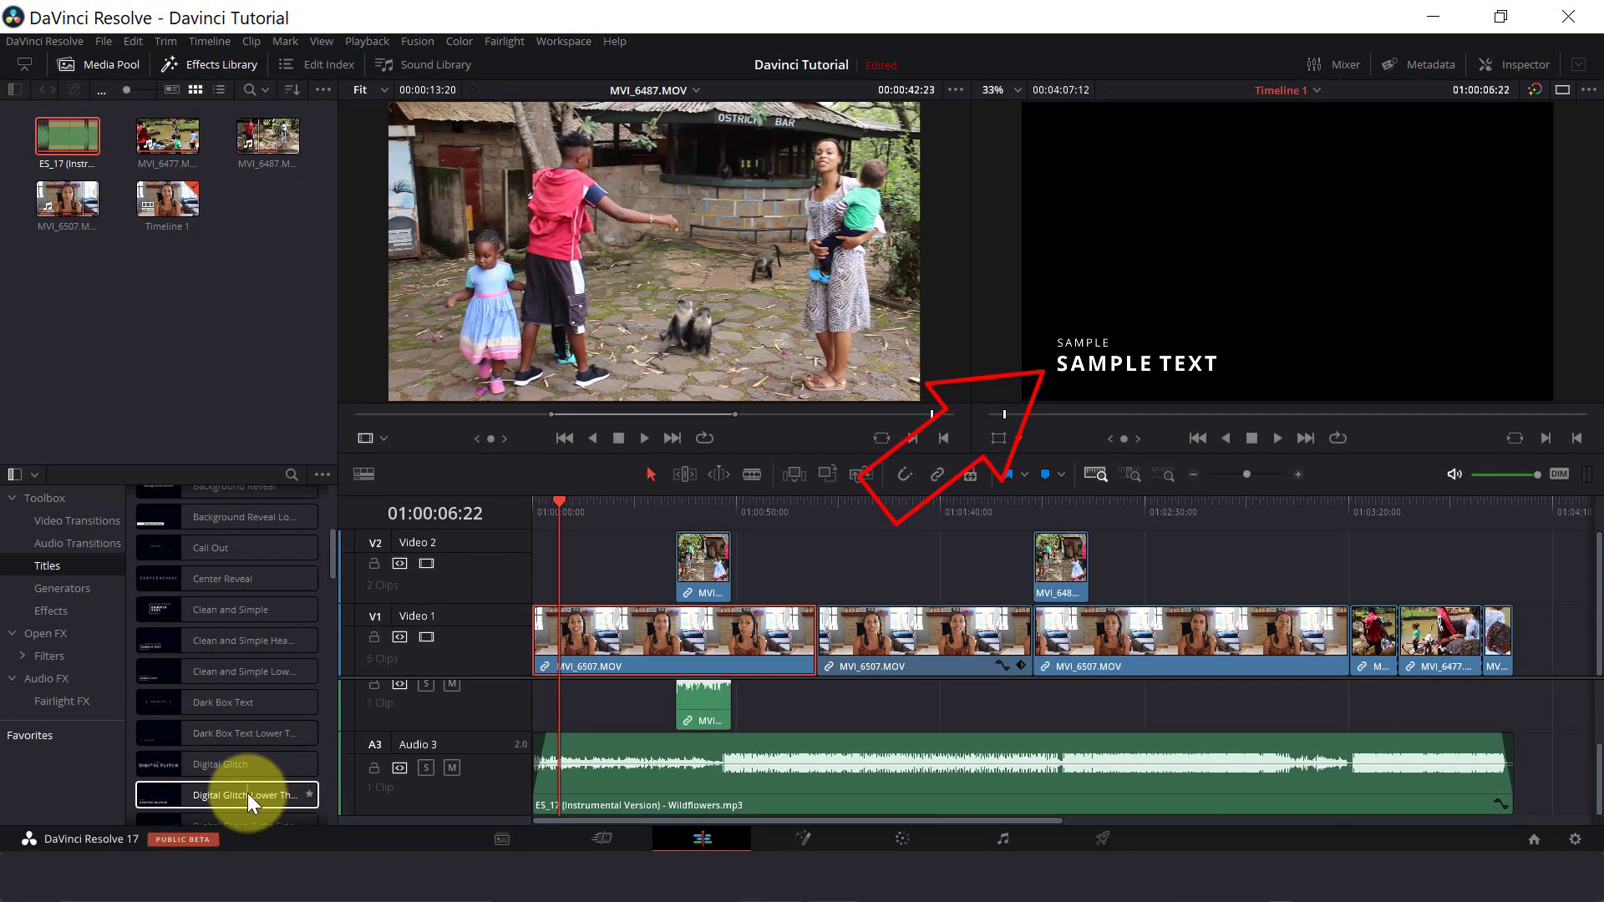
drag(333, 543, 333, 498)
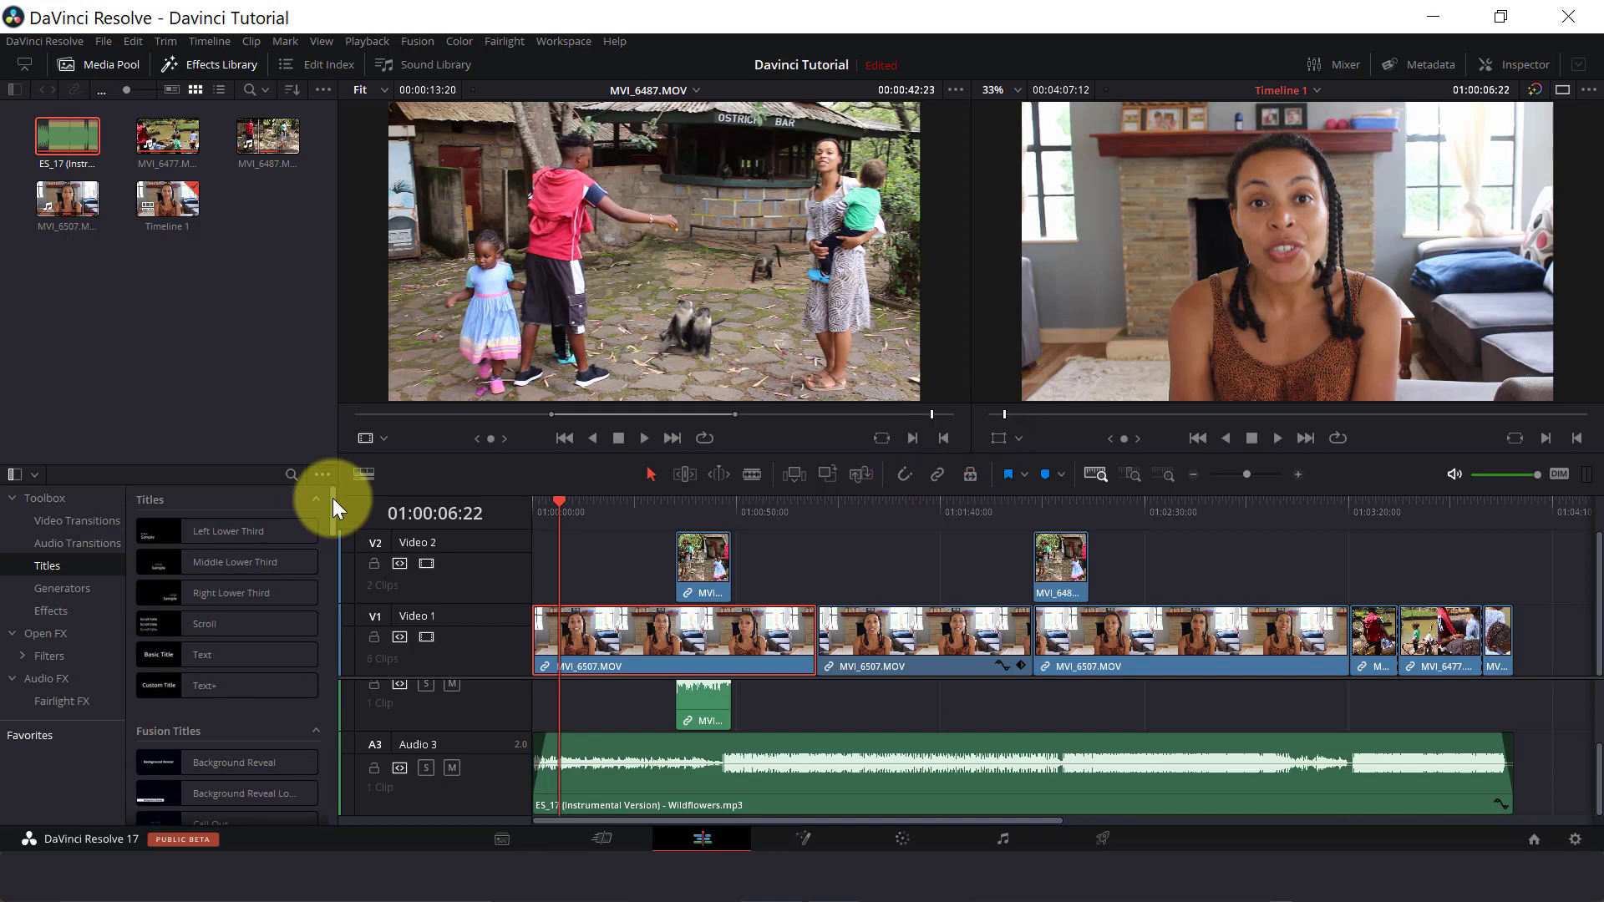
drag(250, 655, 567, 583)
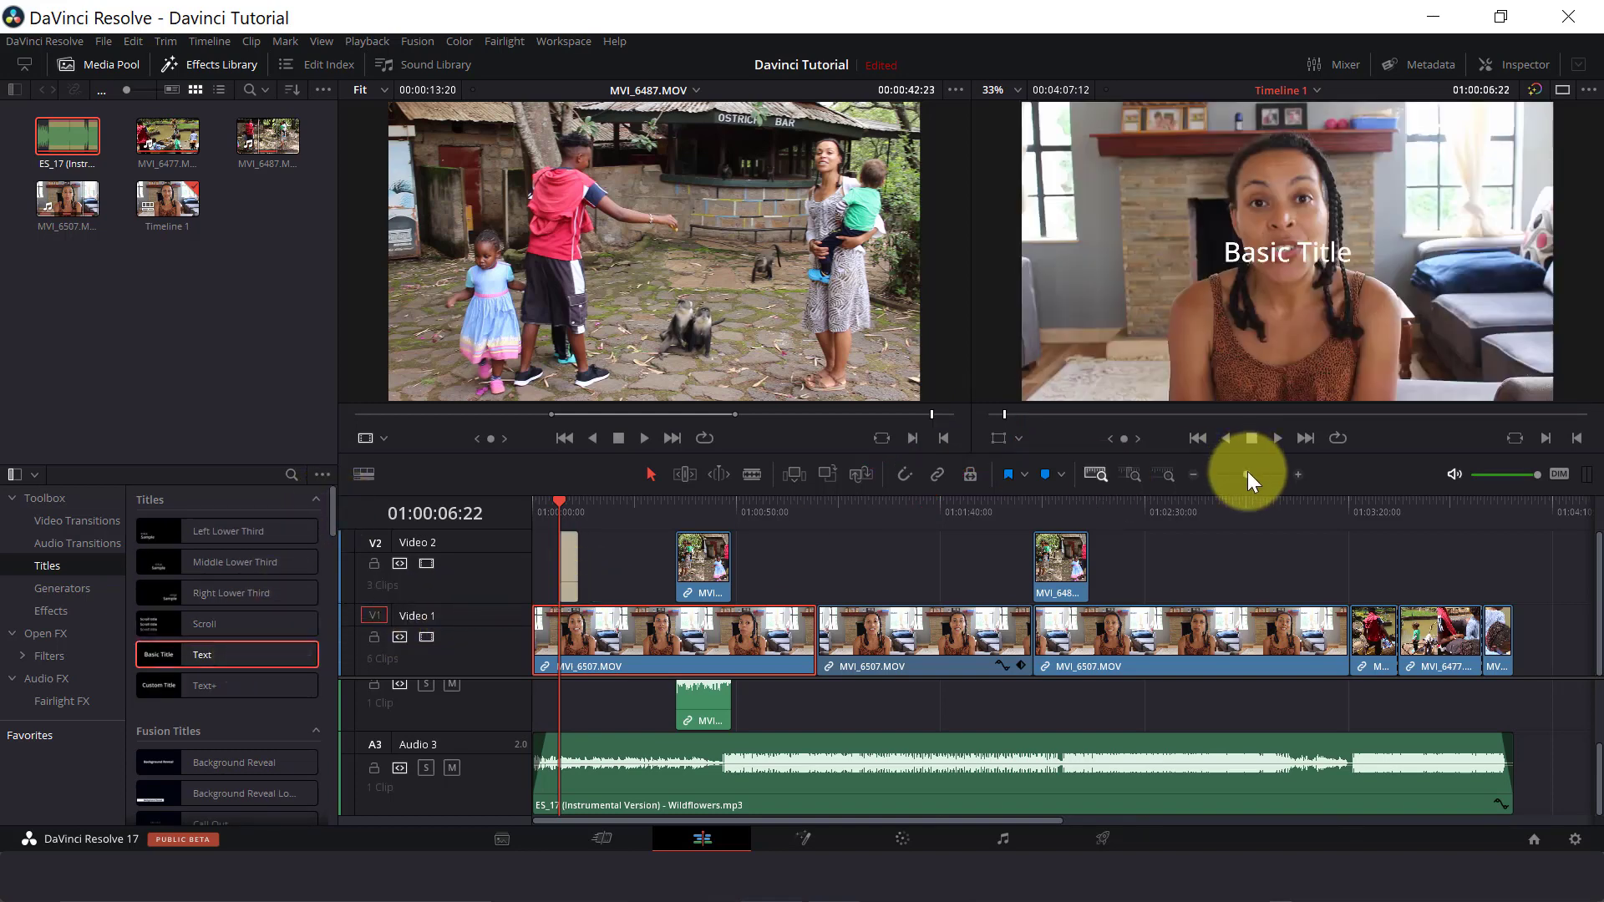
drag(1246, 474, 1257, 474)
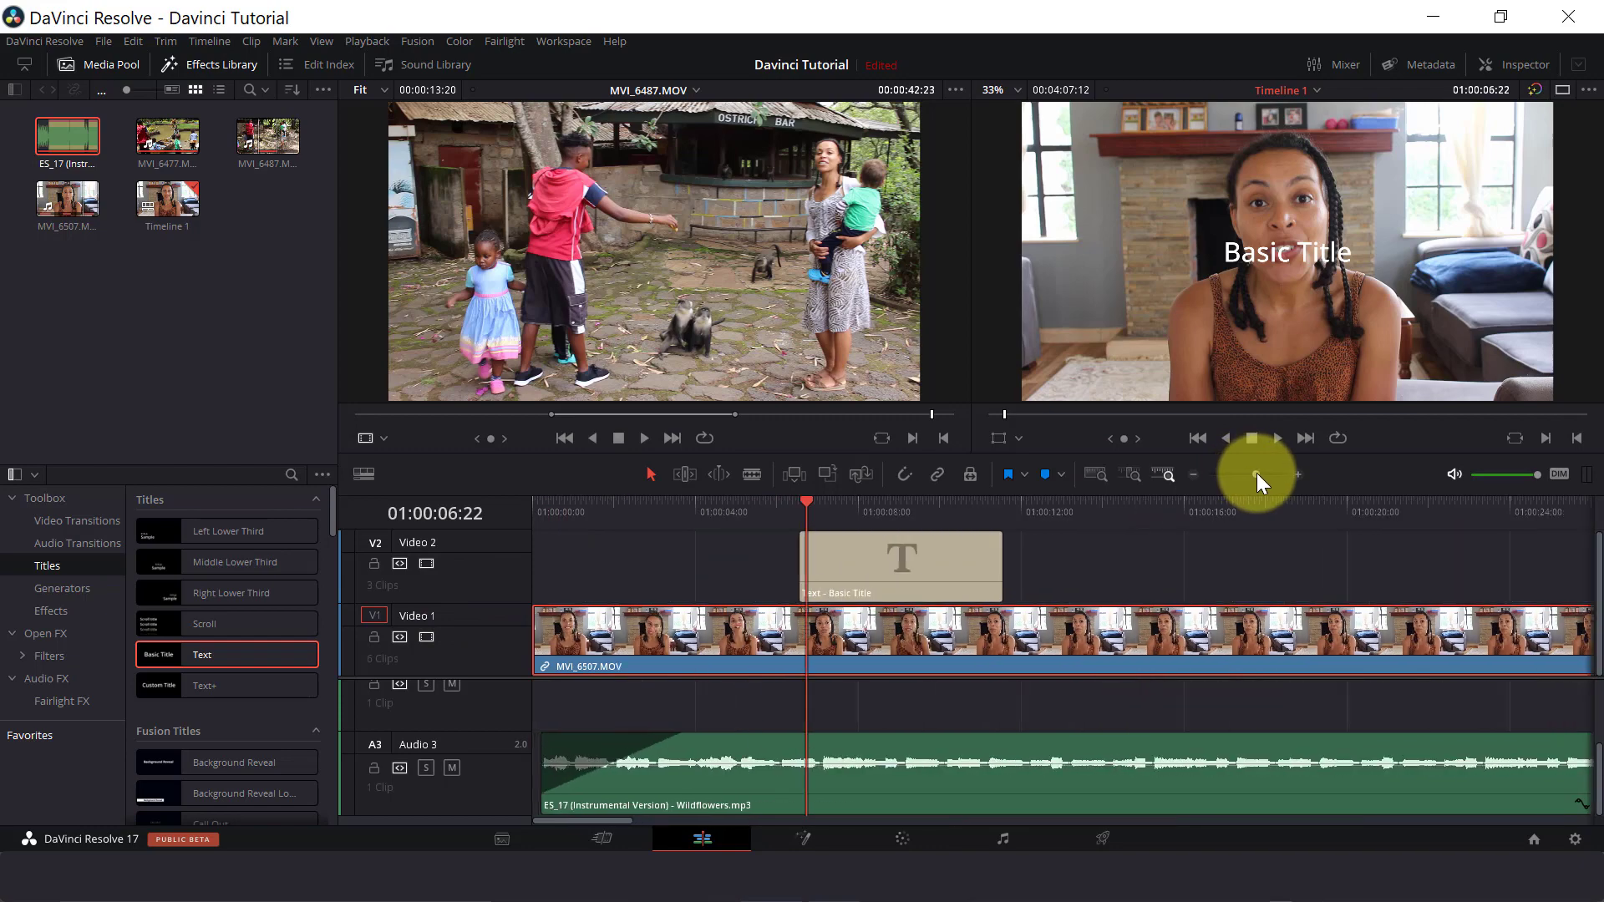
Step: Change the text of the title clip on Video 2 to "MULTILINGUAL FAMILY"
click(926, 564)
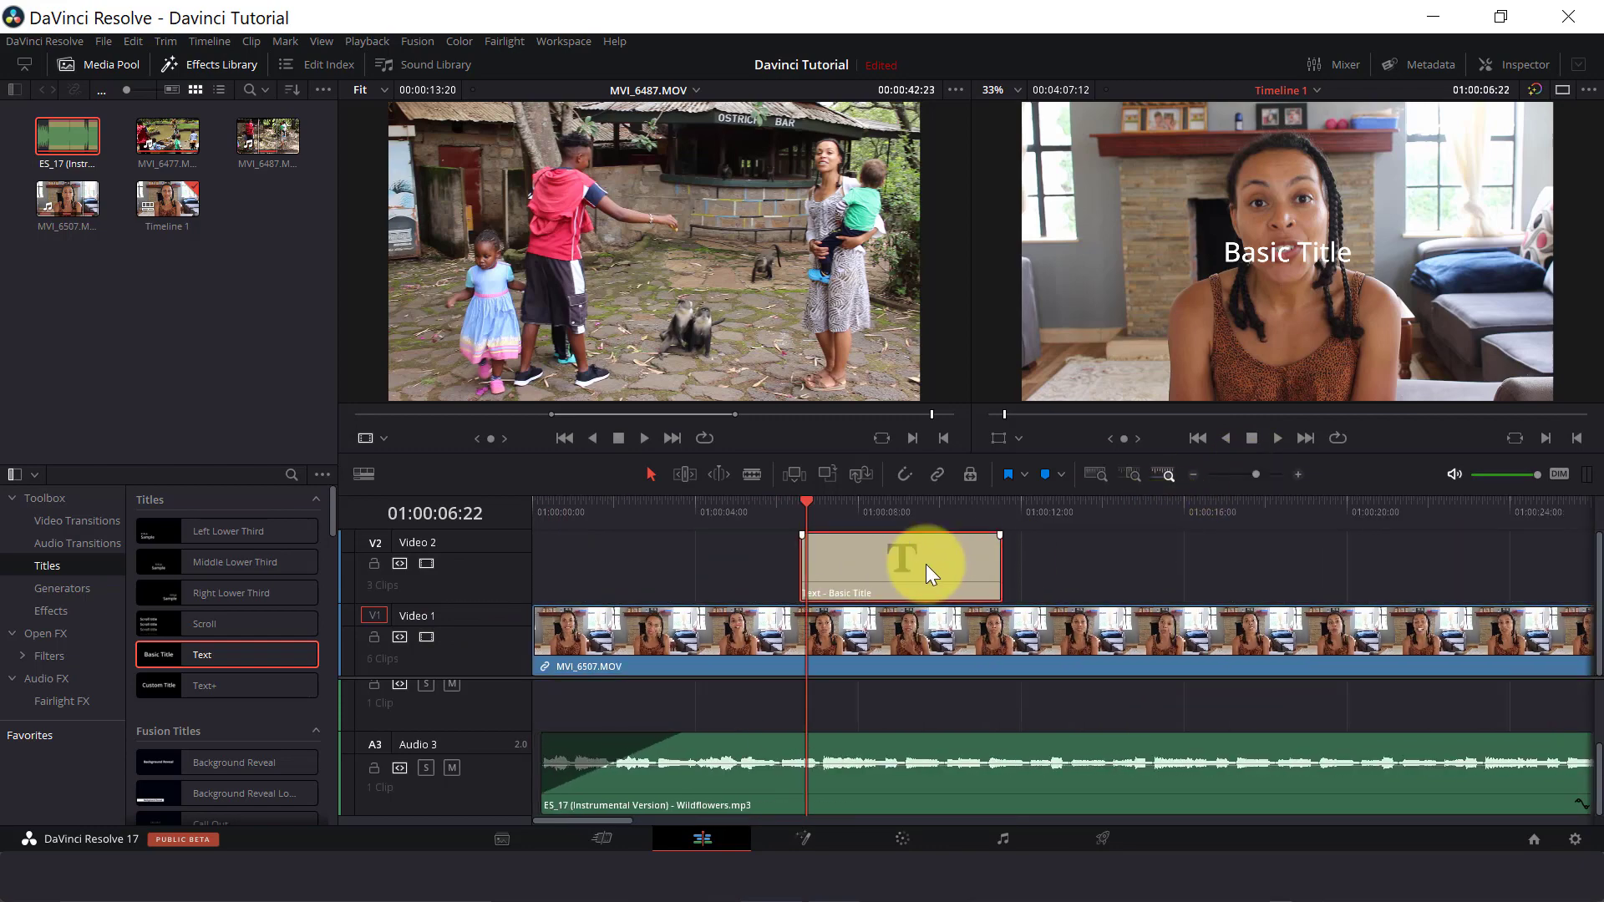
double_click(926, 563)
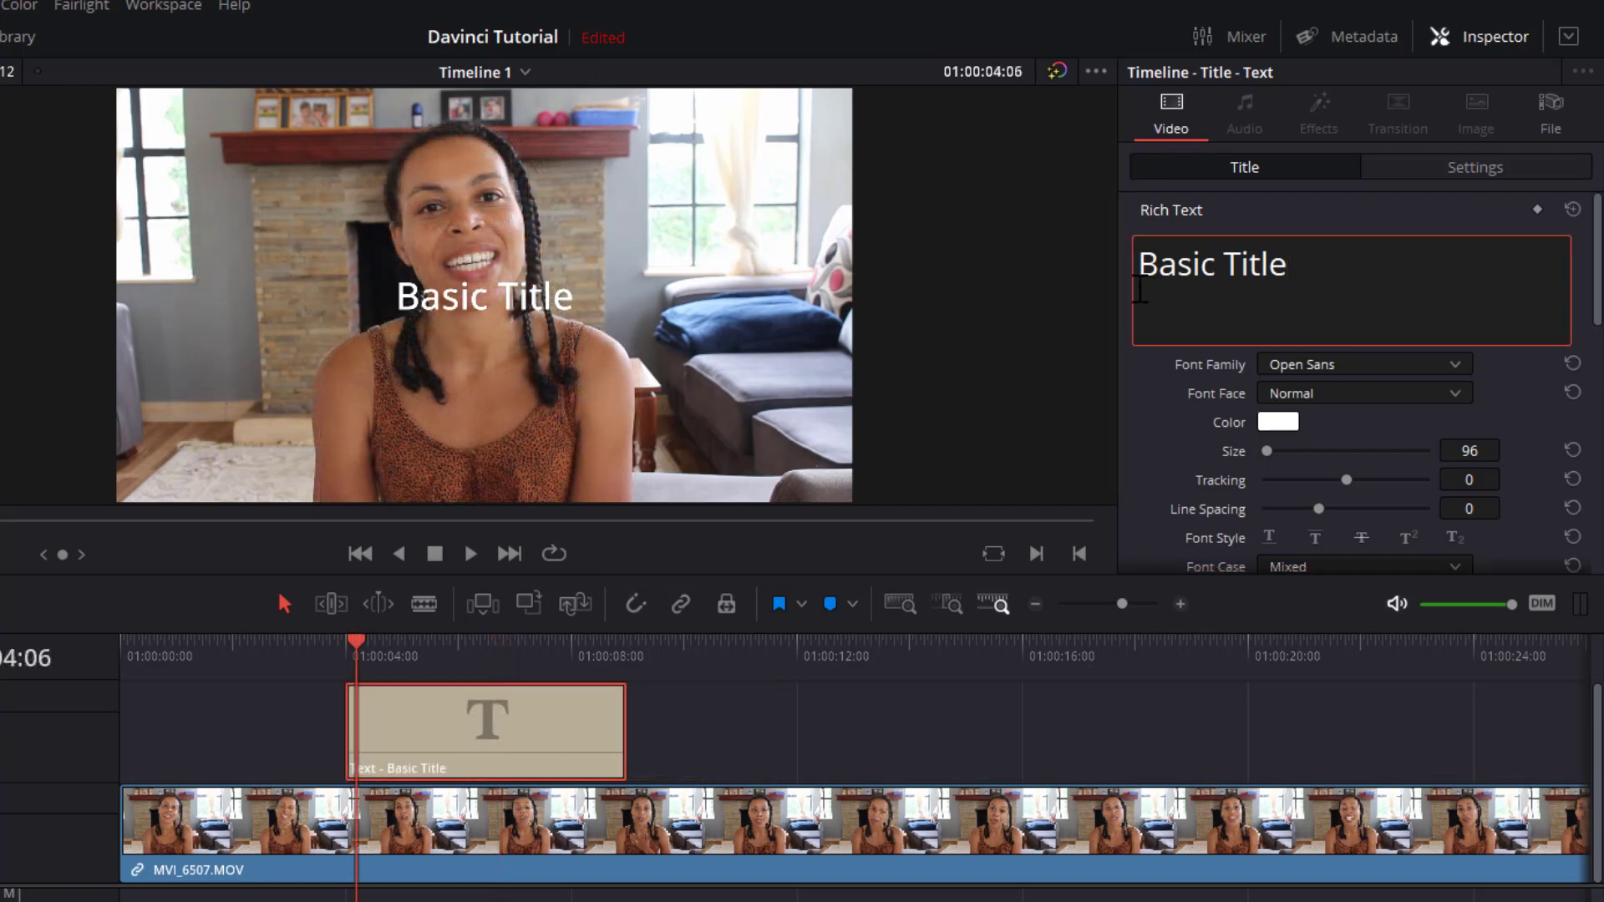
drag(1139, 289, 1137, 273)
text(M)
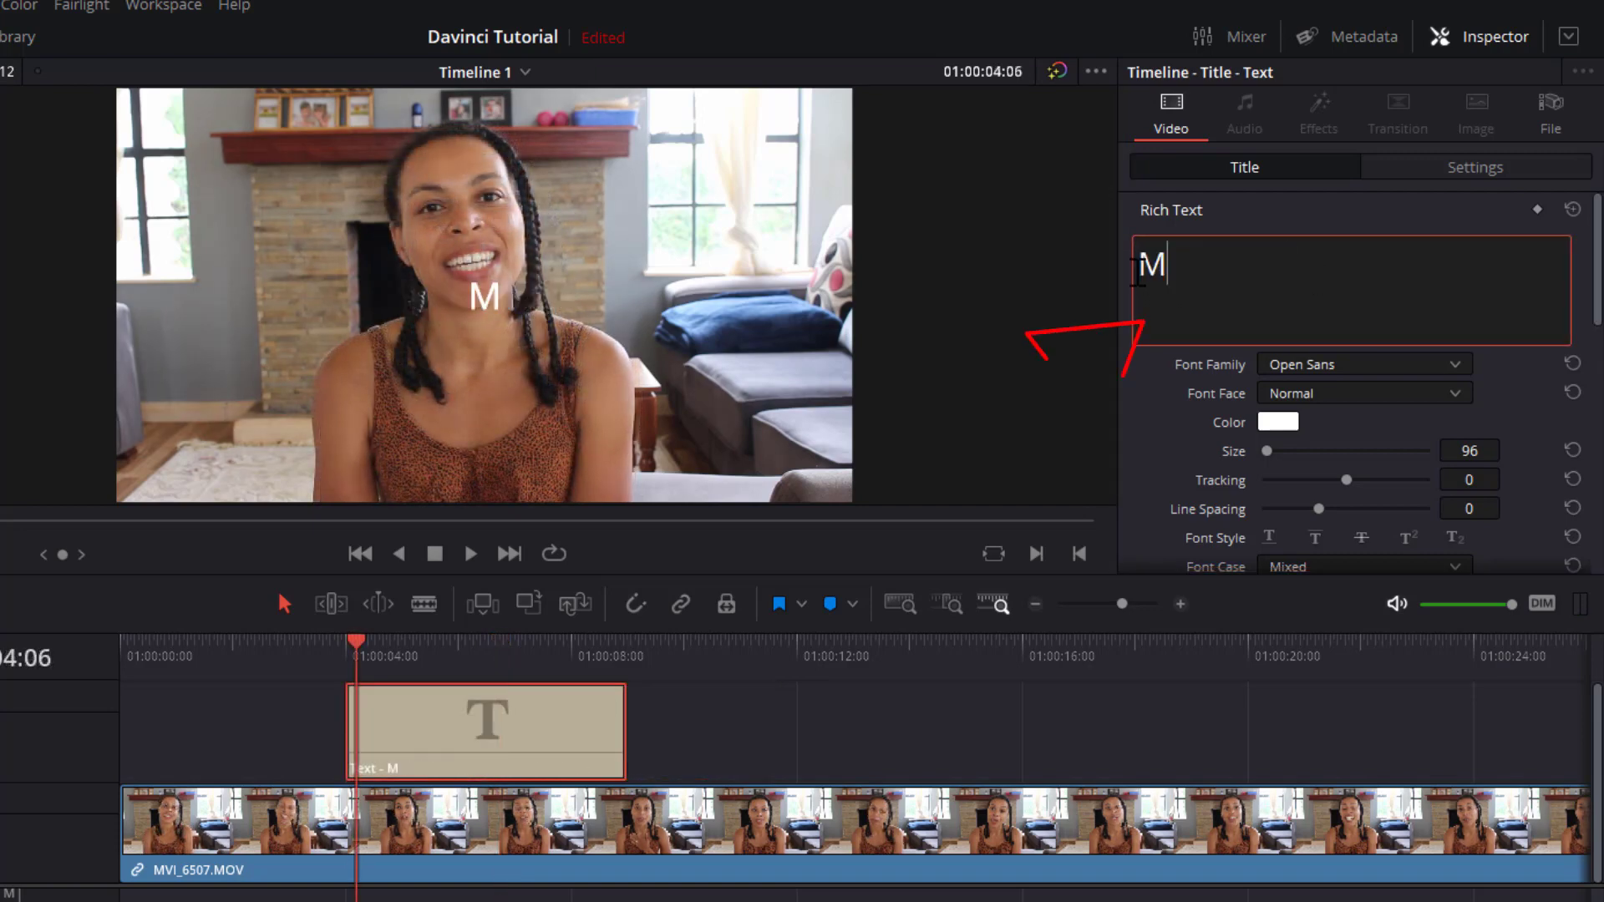
text(ULTILIN)
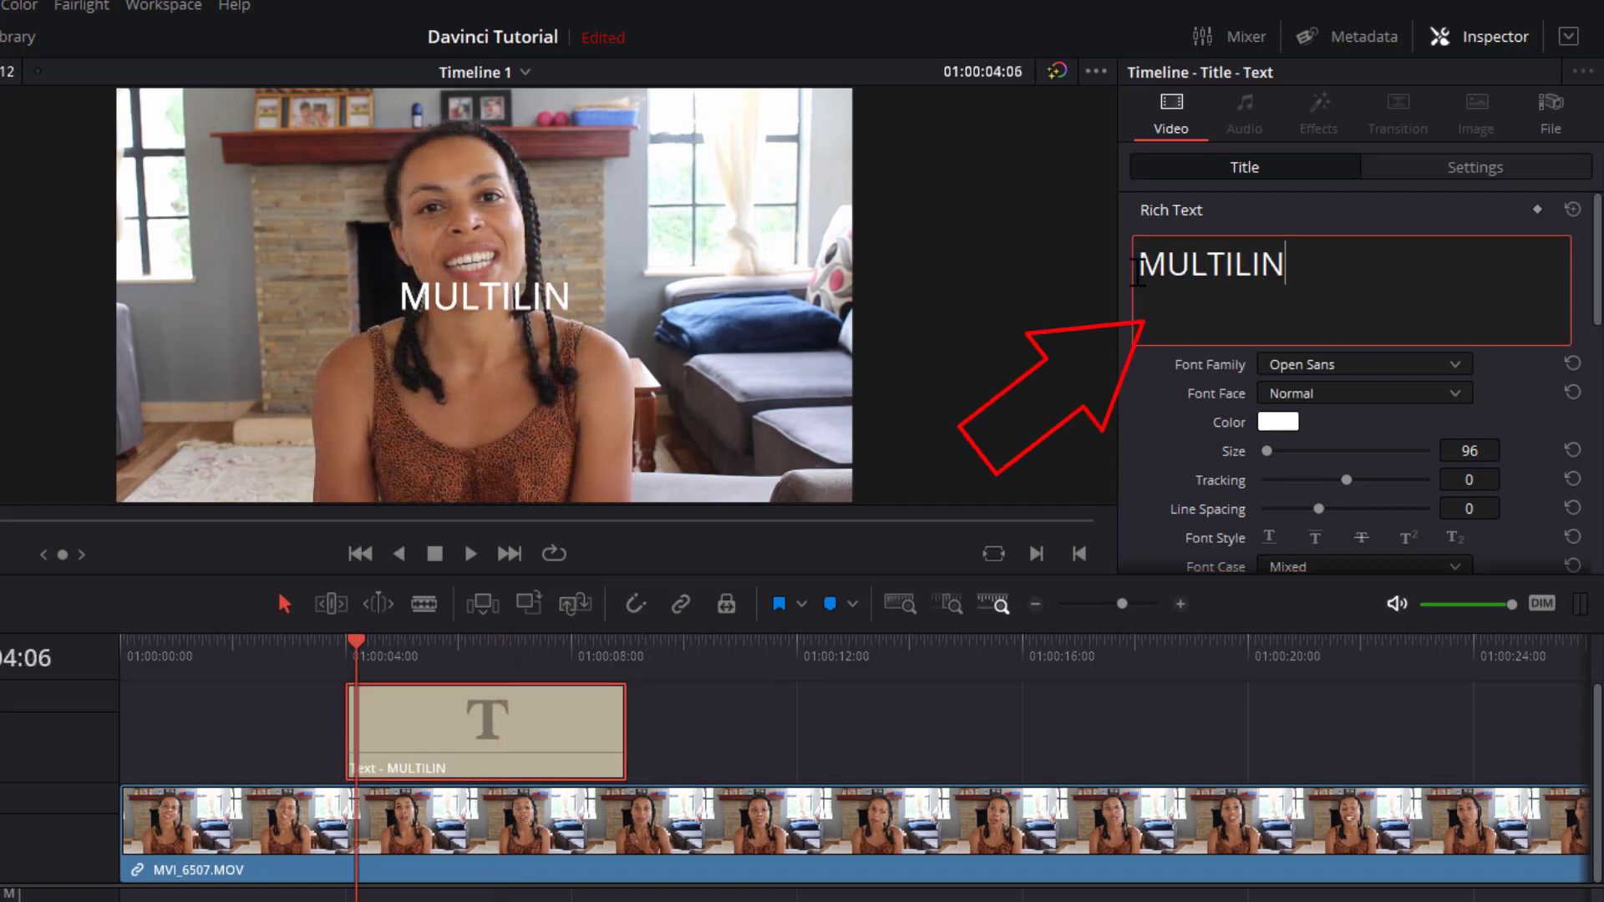
text(GUAL FAMILY)
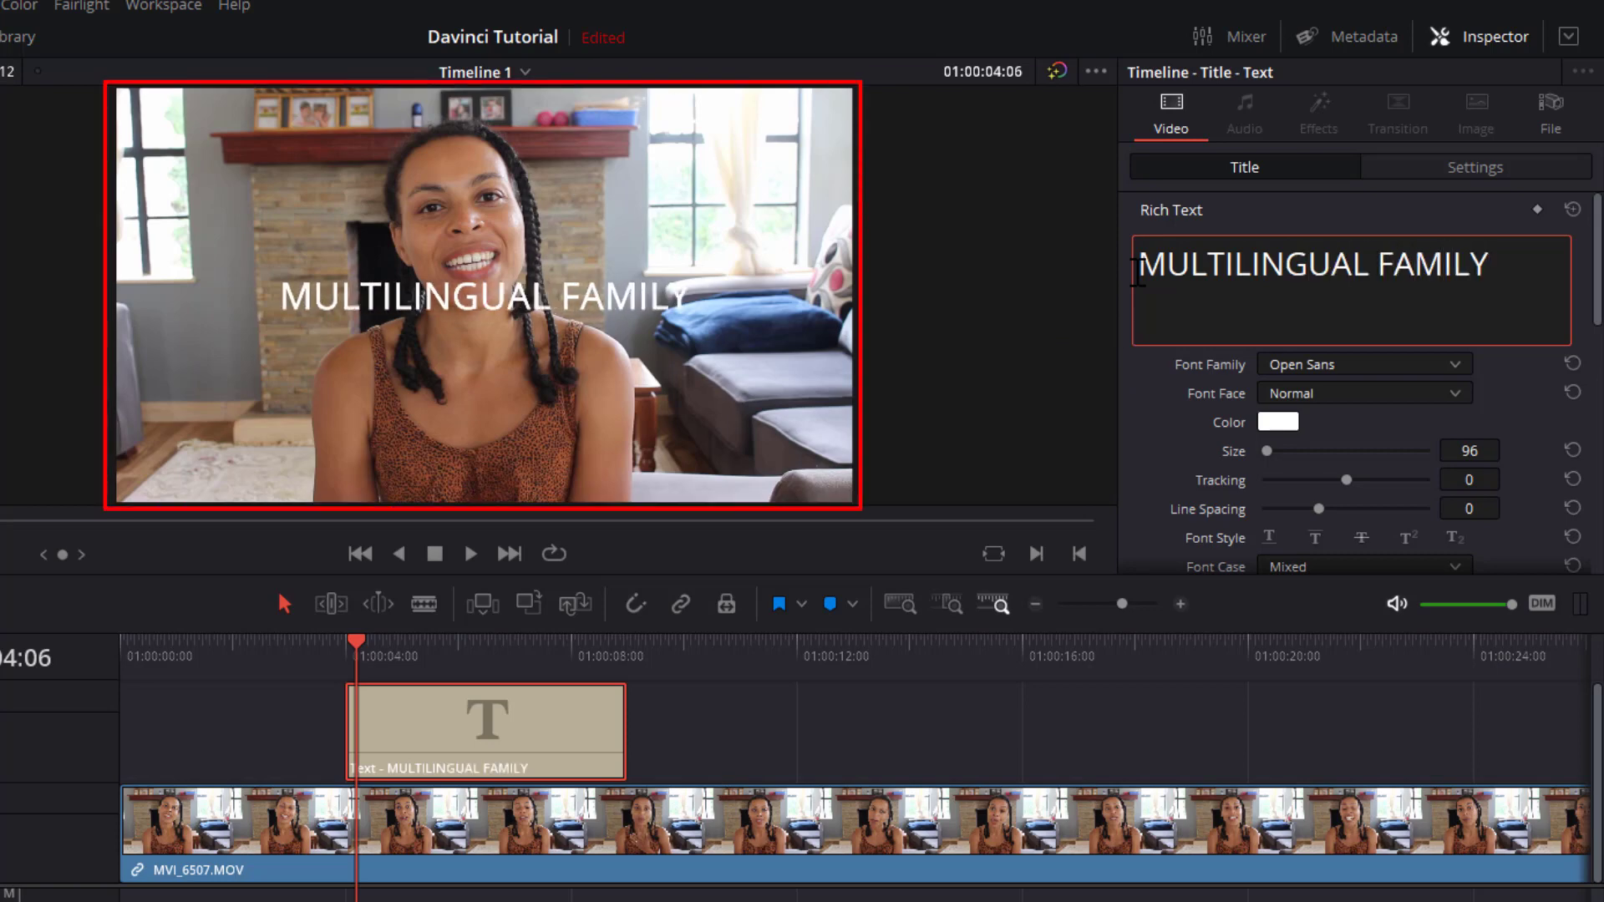
Step: Set the title's font face to Bold and its color to magenta (#ff00ff)
click(1457, 365)
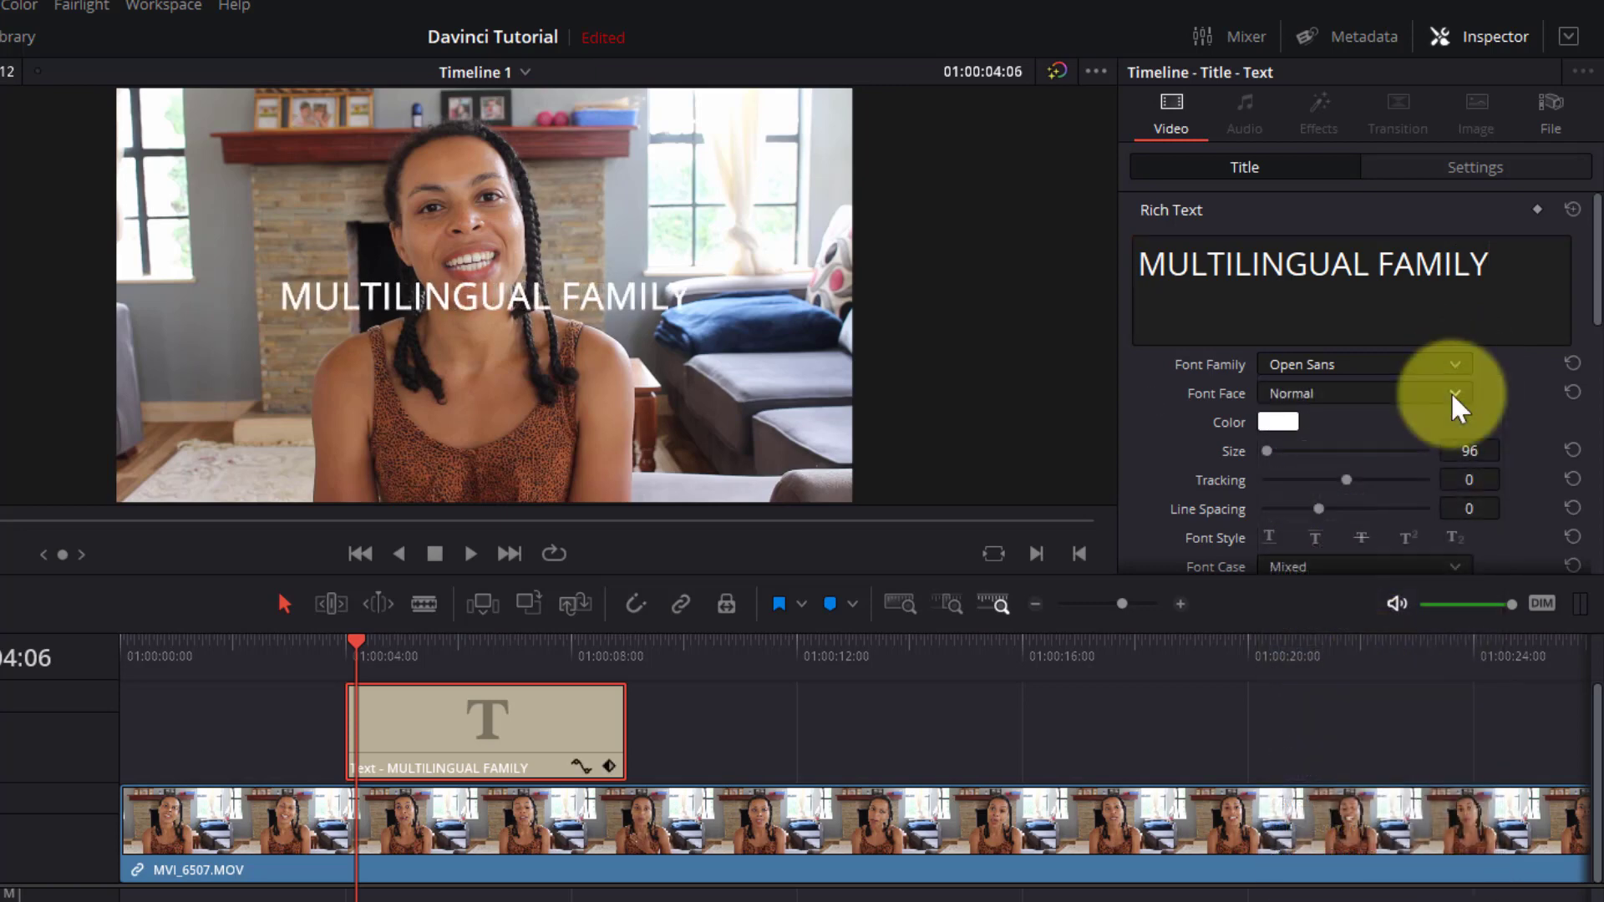
click(1452, 393)
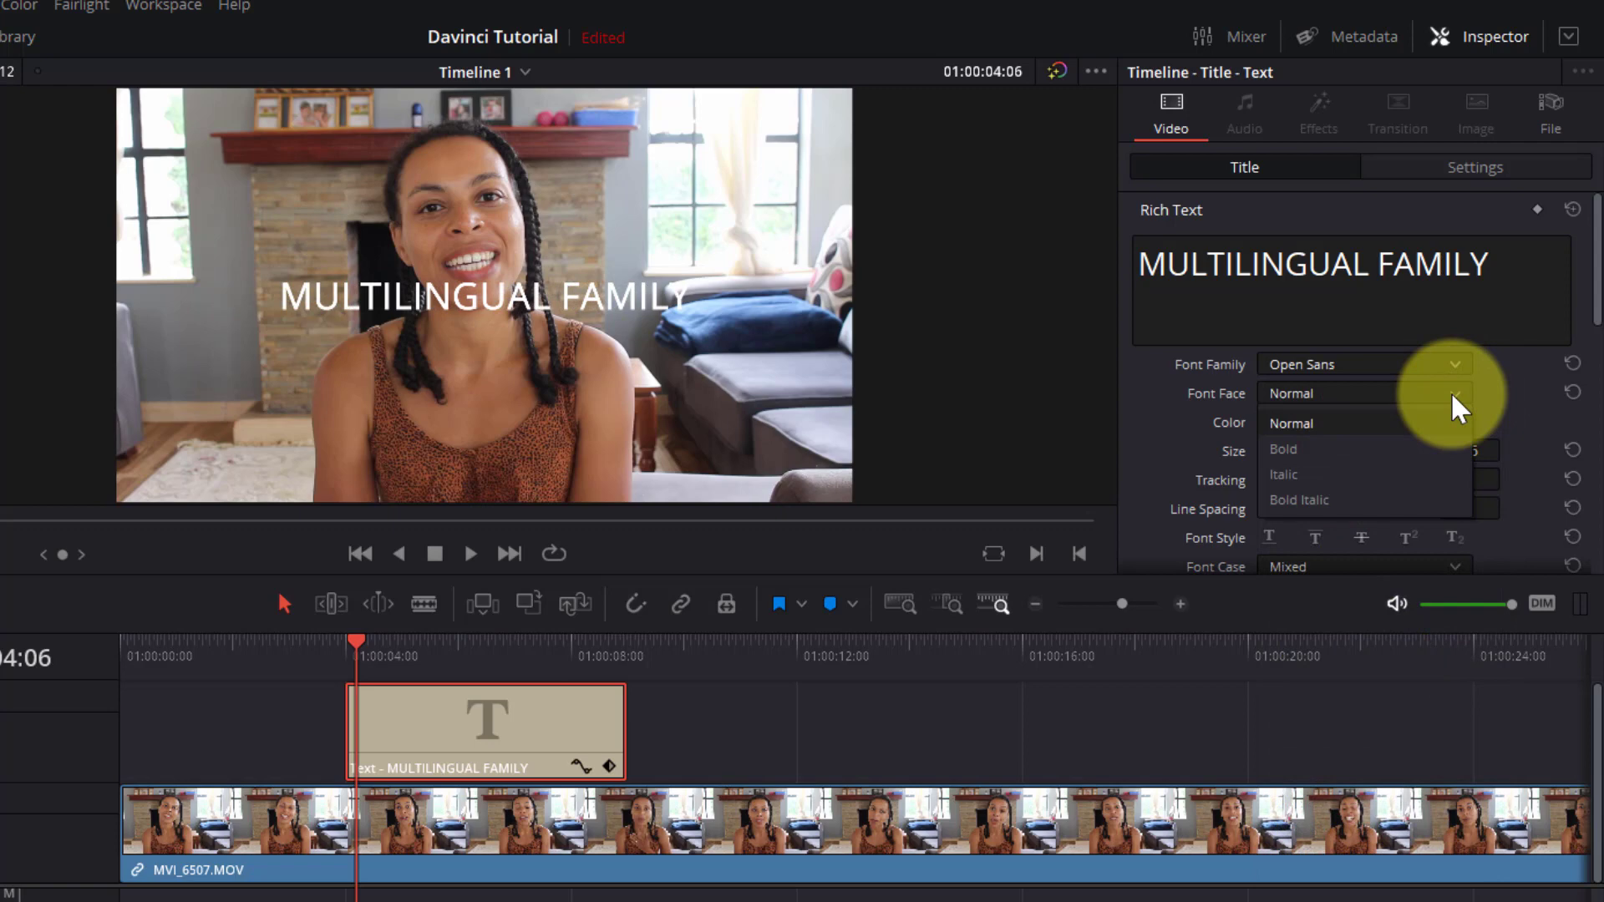
click(1406, 449)
click(1278, 422)
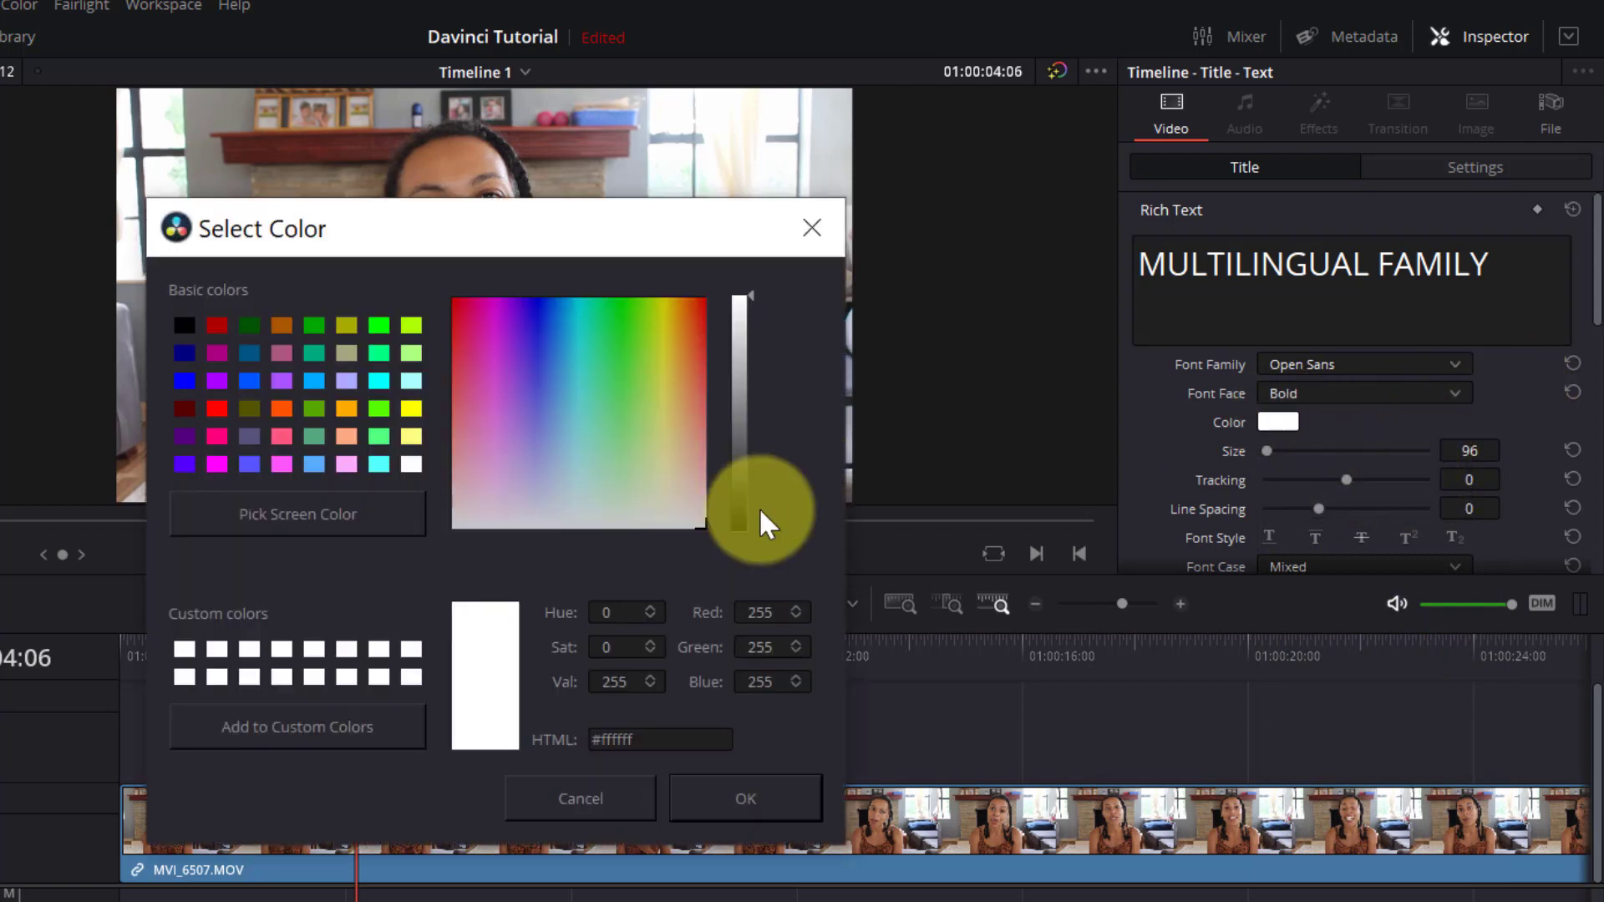
click(217, 464)
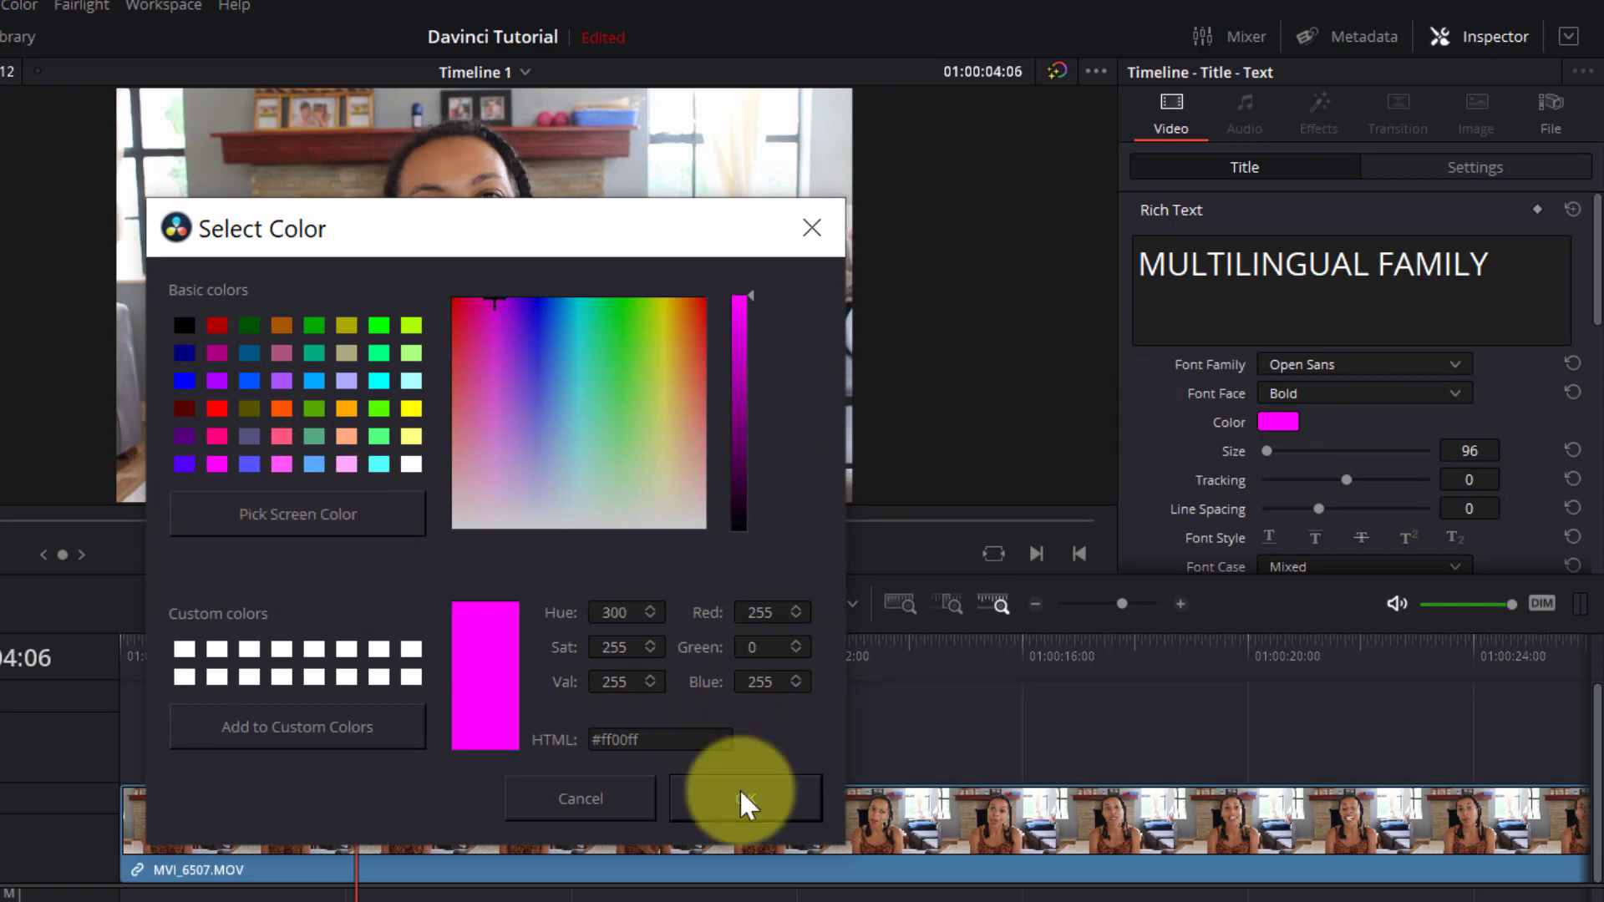
click(739, 800)
Step: Set the title's size to 100, its tracking to 1 and its line spacing to about 121
scroll(1575, 304, down, 3)
drag(1266, 352, 1269, 352)
drag(1270, 353, 1266, 353)
mouse_move(1345, 381)
mouse_down()
mouse_move(1321, 409)
mouse_move(1369, 409)
mouse_move(1324, 404)
mouse_up()
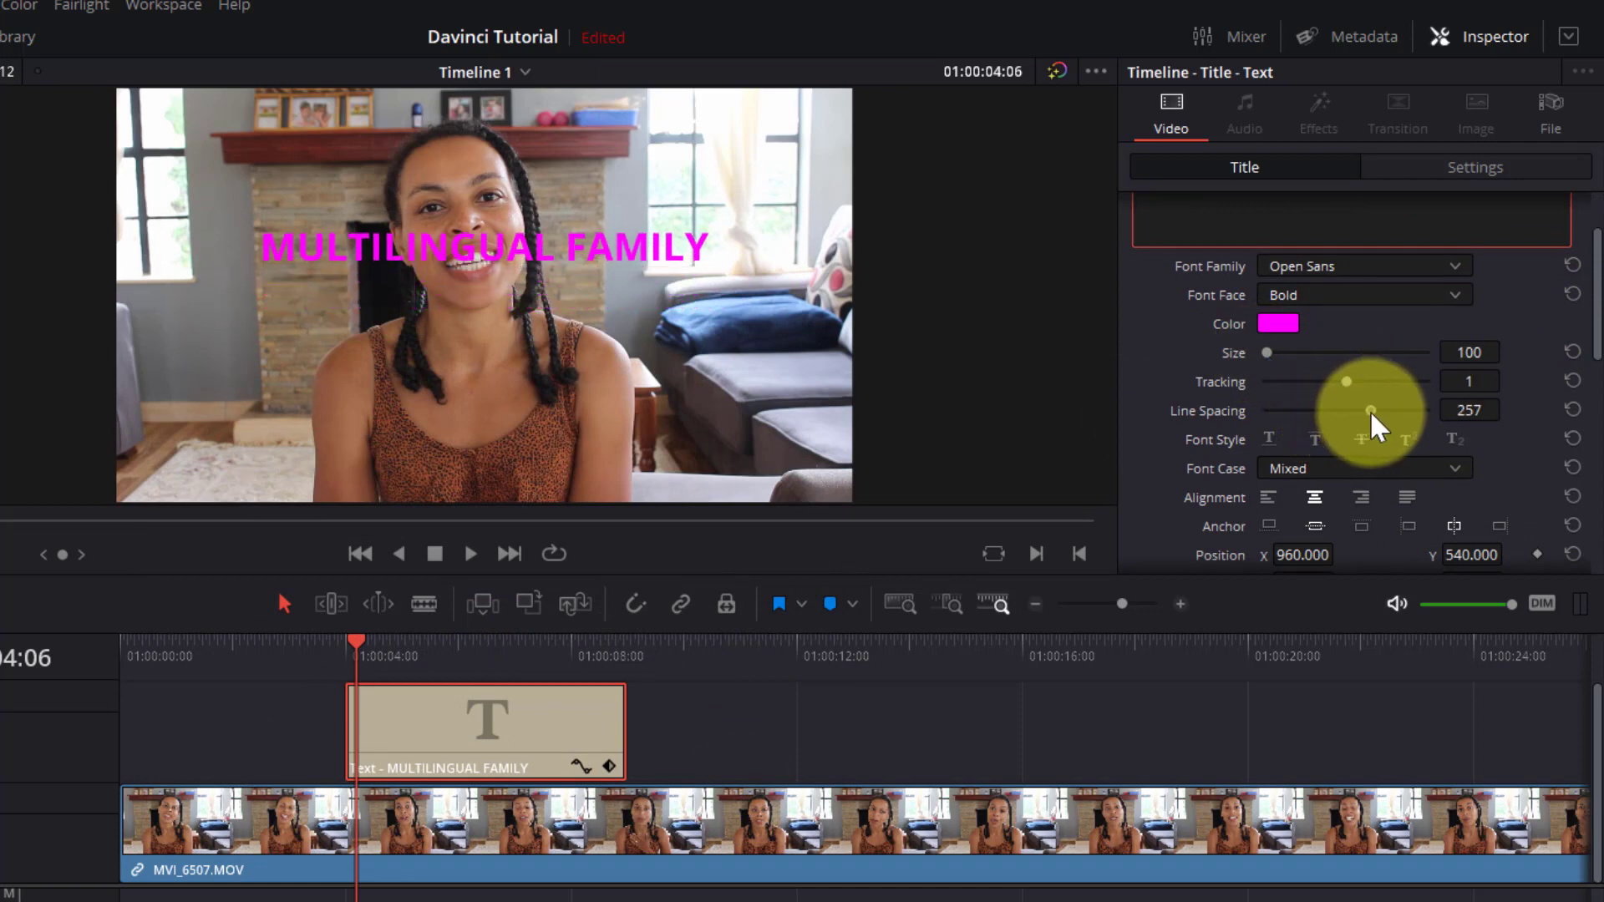
Step: Shift the title left to an X position of about 799 and move it down to the lower part of the frame
drag(1598, 310, 1599, 343)
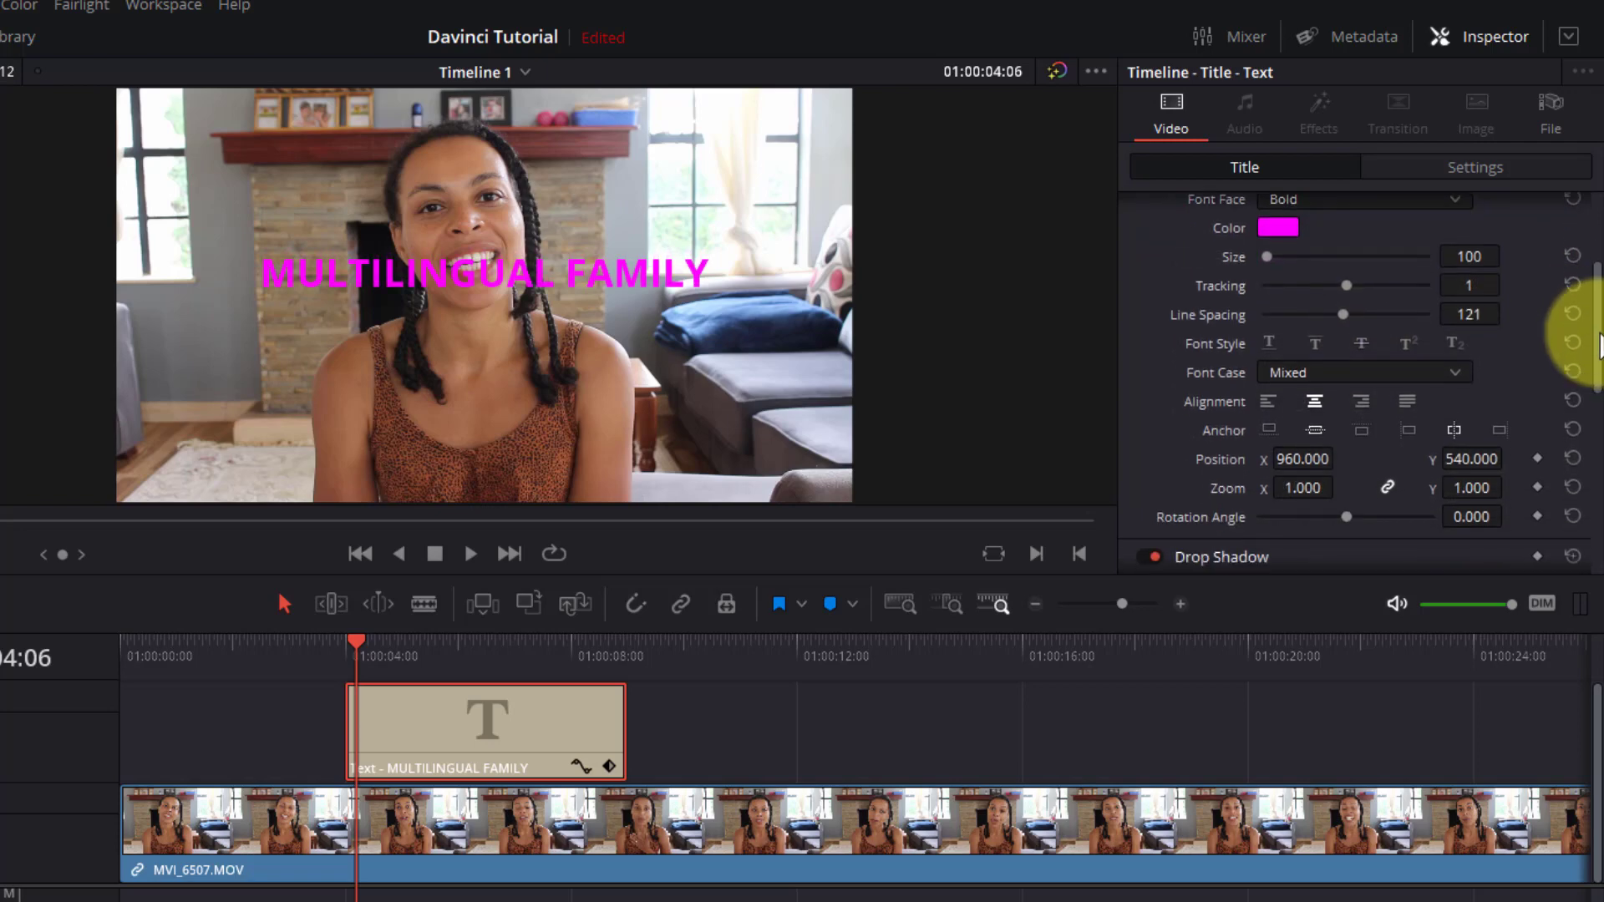
drag(1317, 466, 1129, 456)
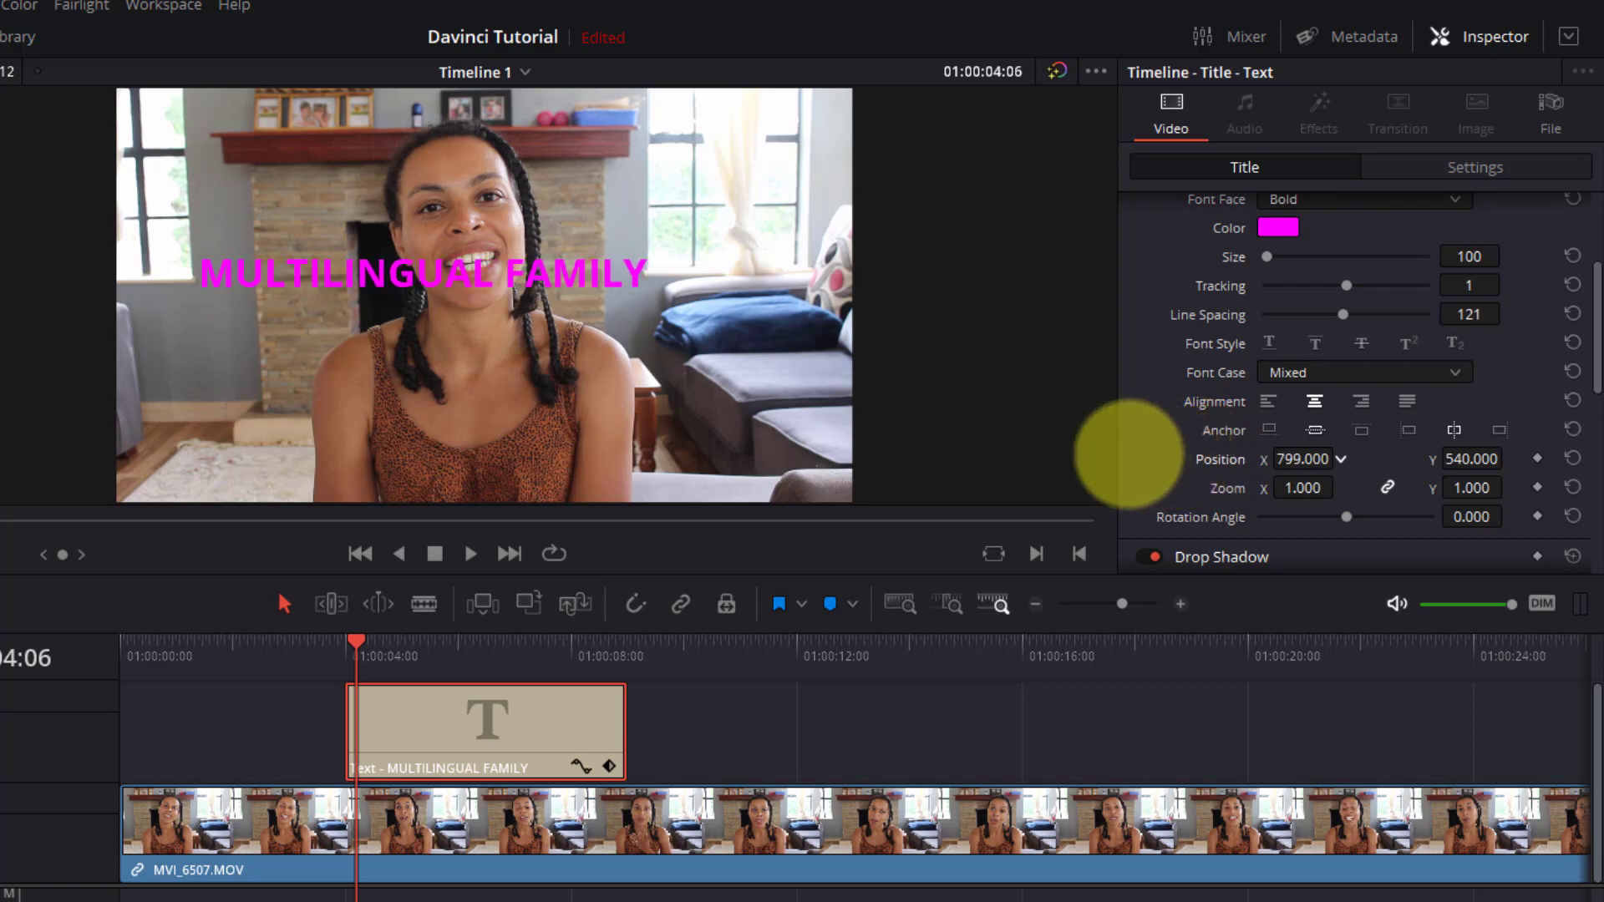
drag(555, 279, 493, 468)
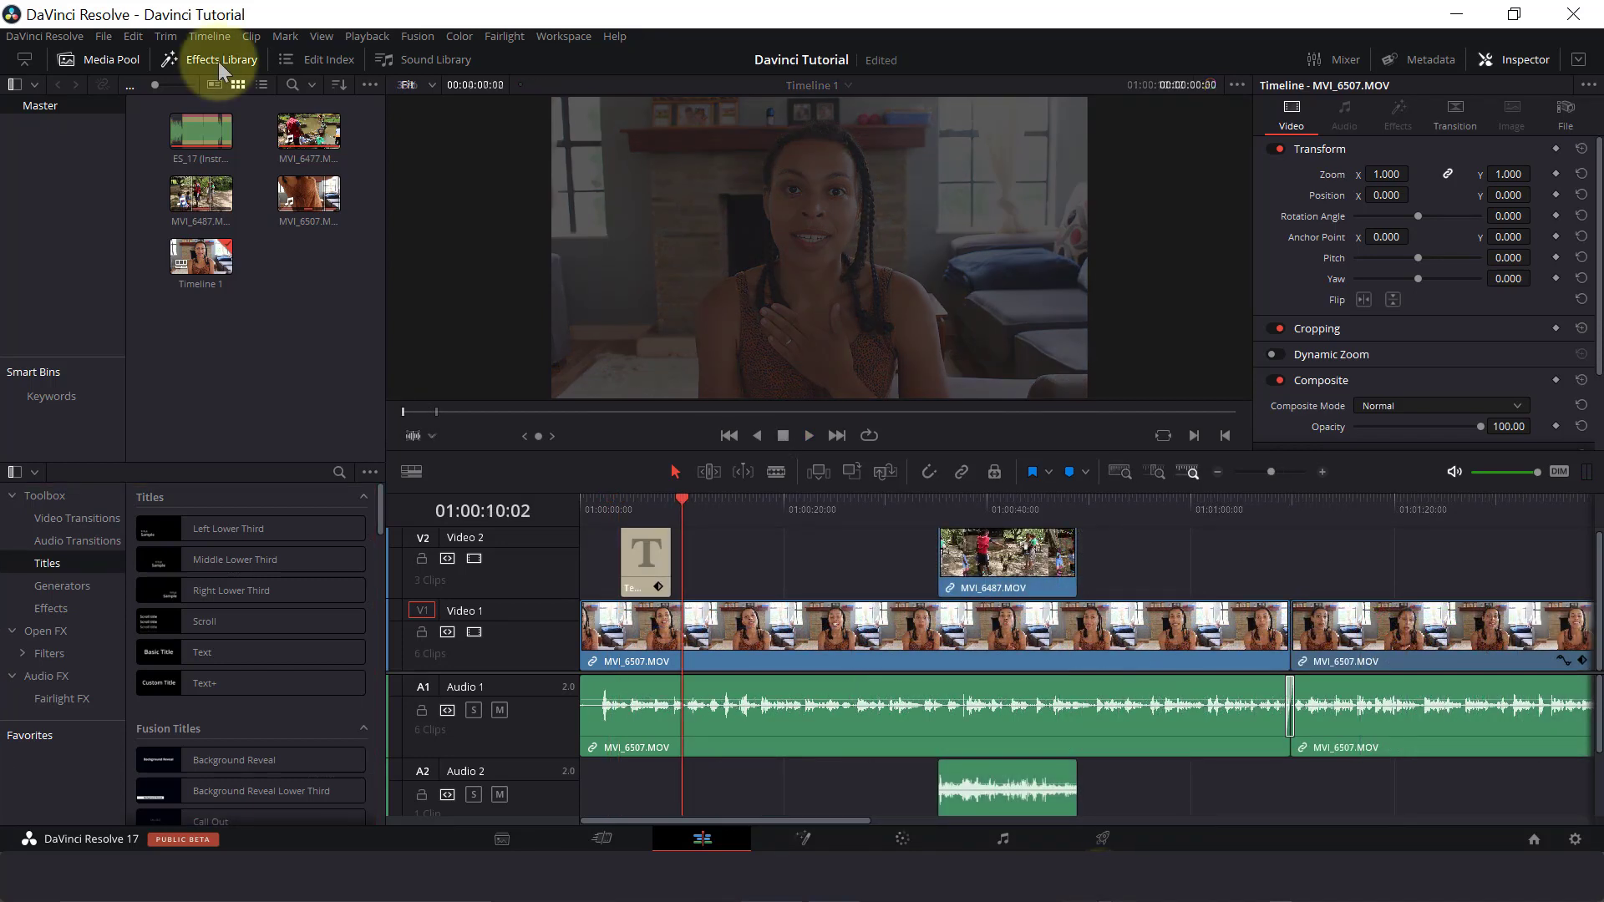
Step: Apply a Cross Dissolve video transition to the start of the title clip on Video 2
click(218, 62)
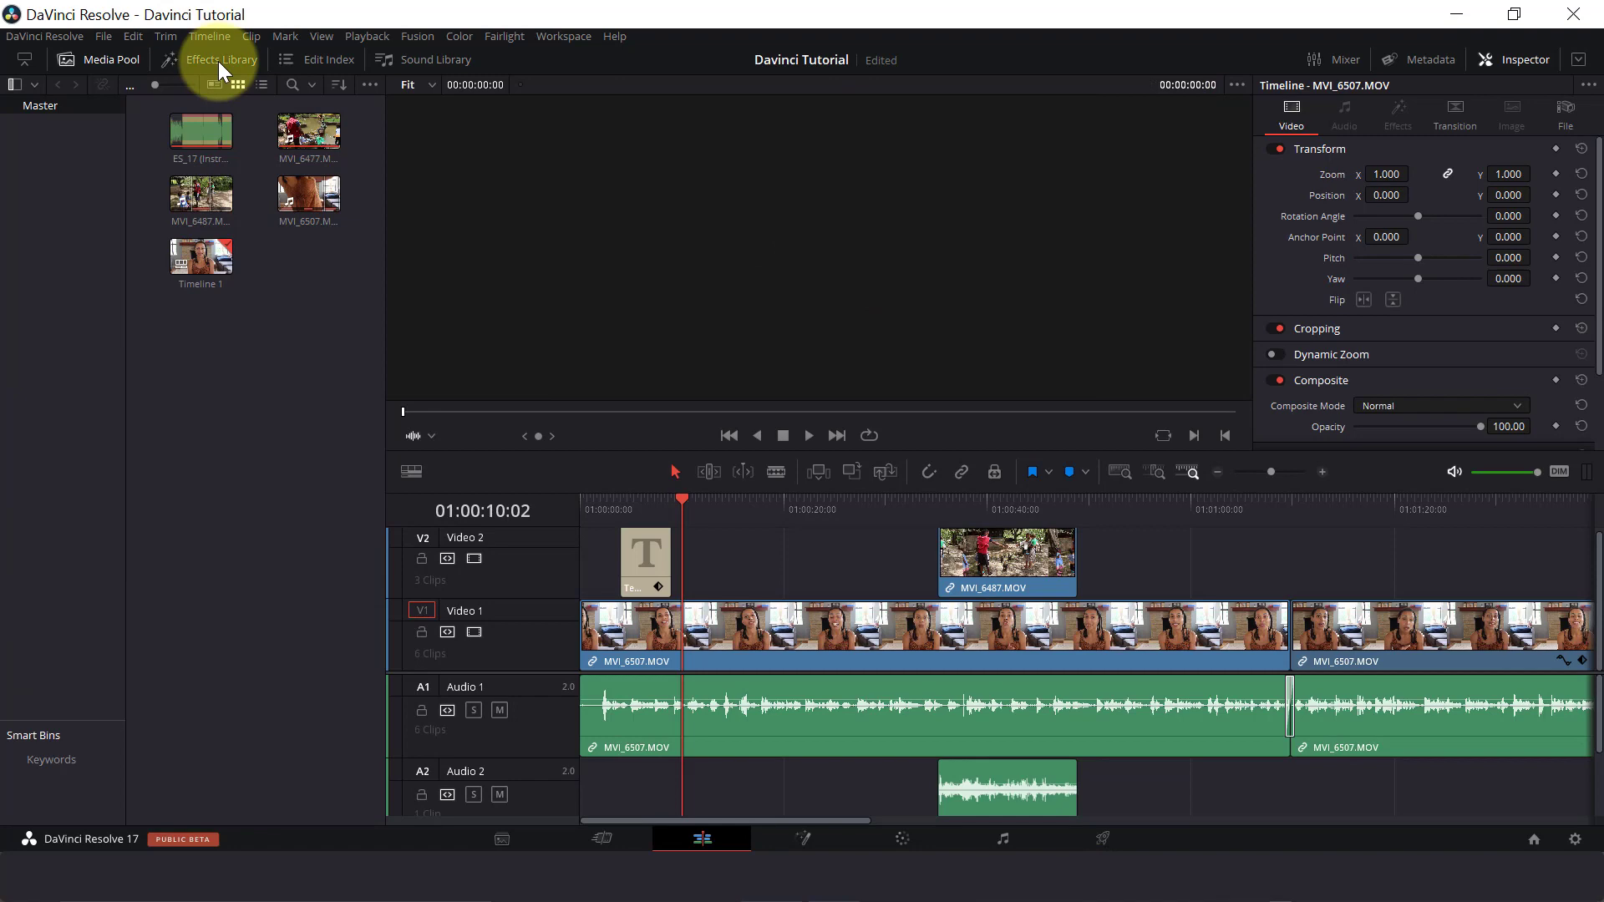
click(218, 62)
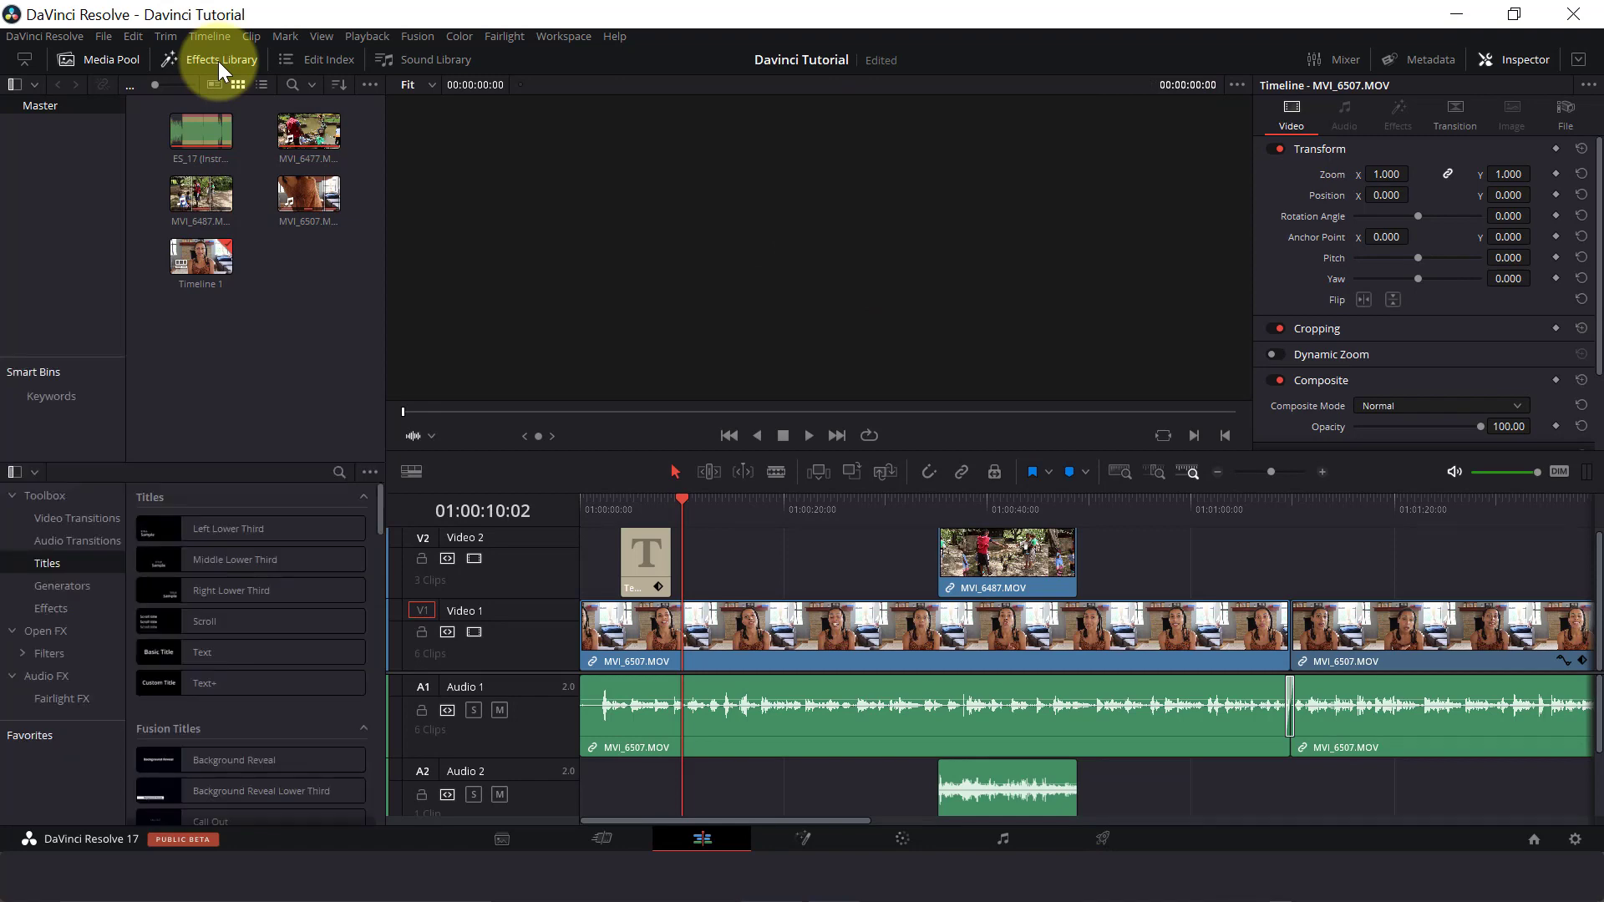
click(82, 518)
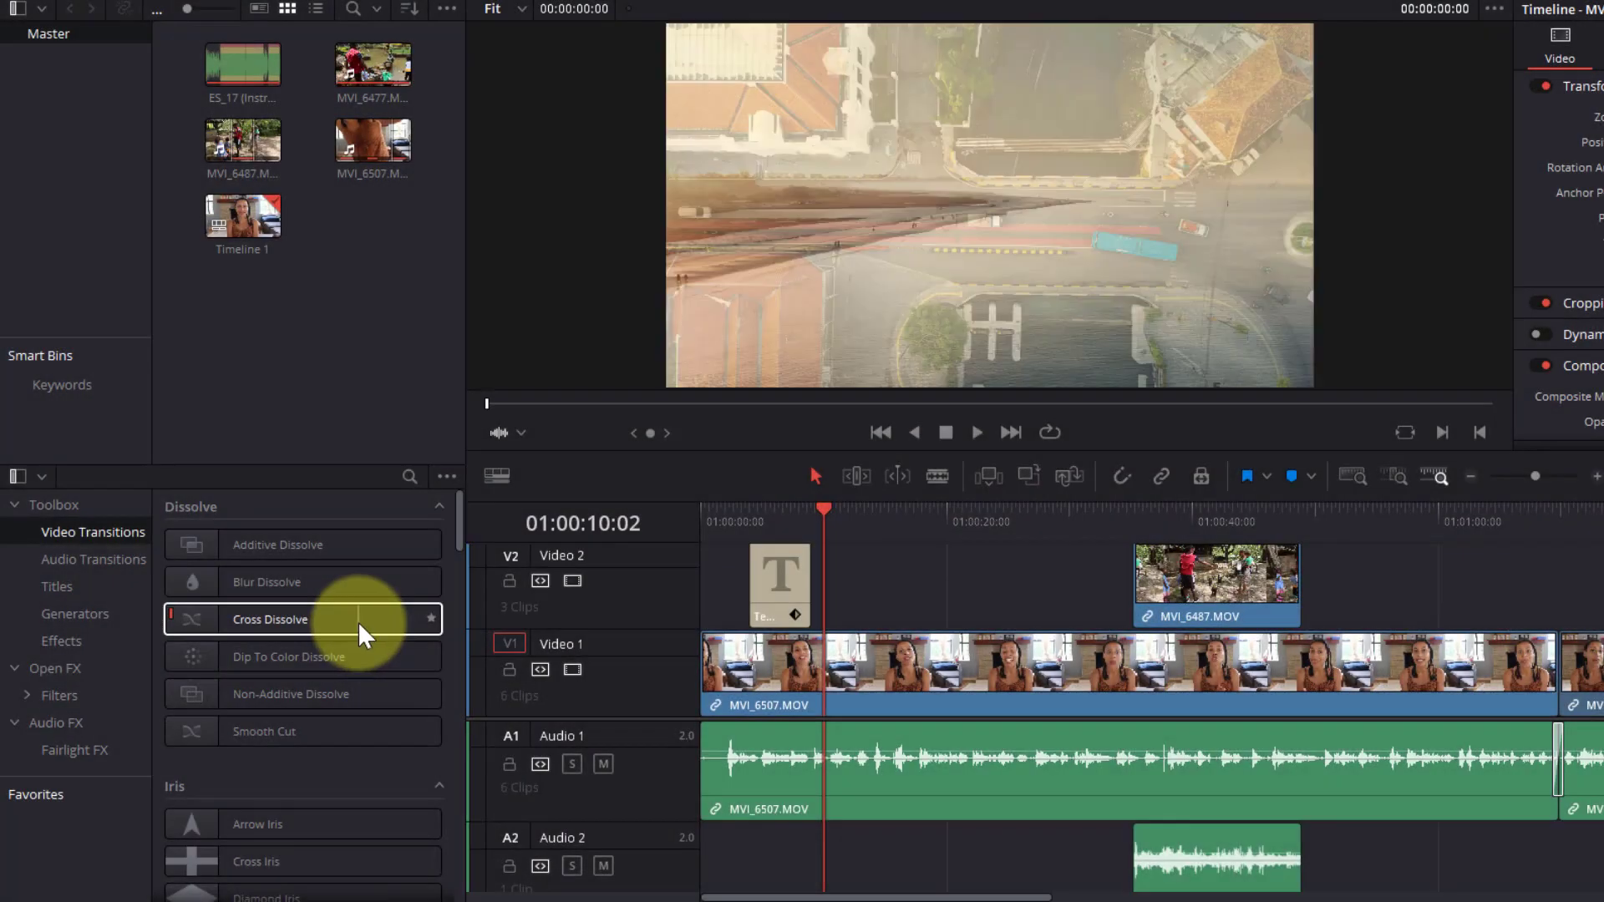
drag(356, 620, 759, 590)
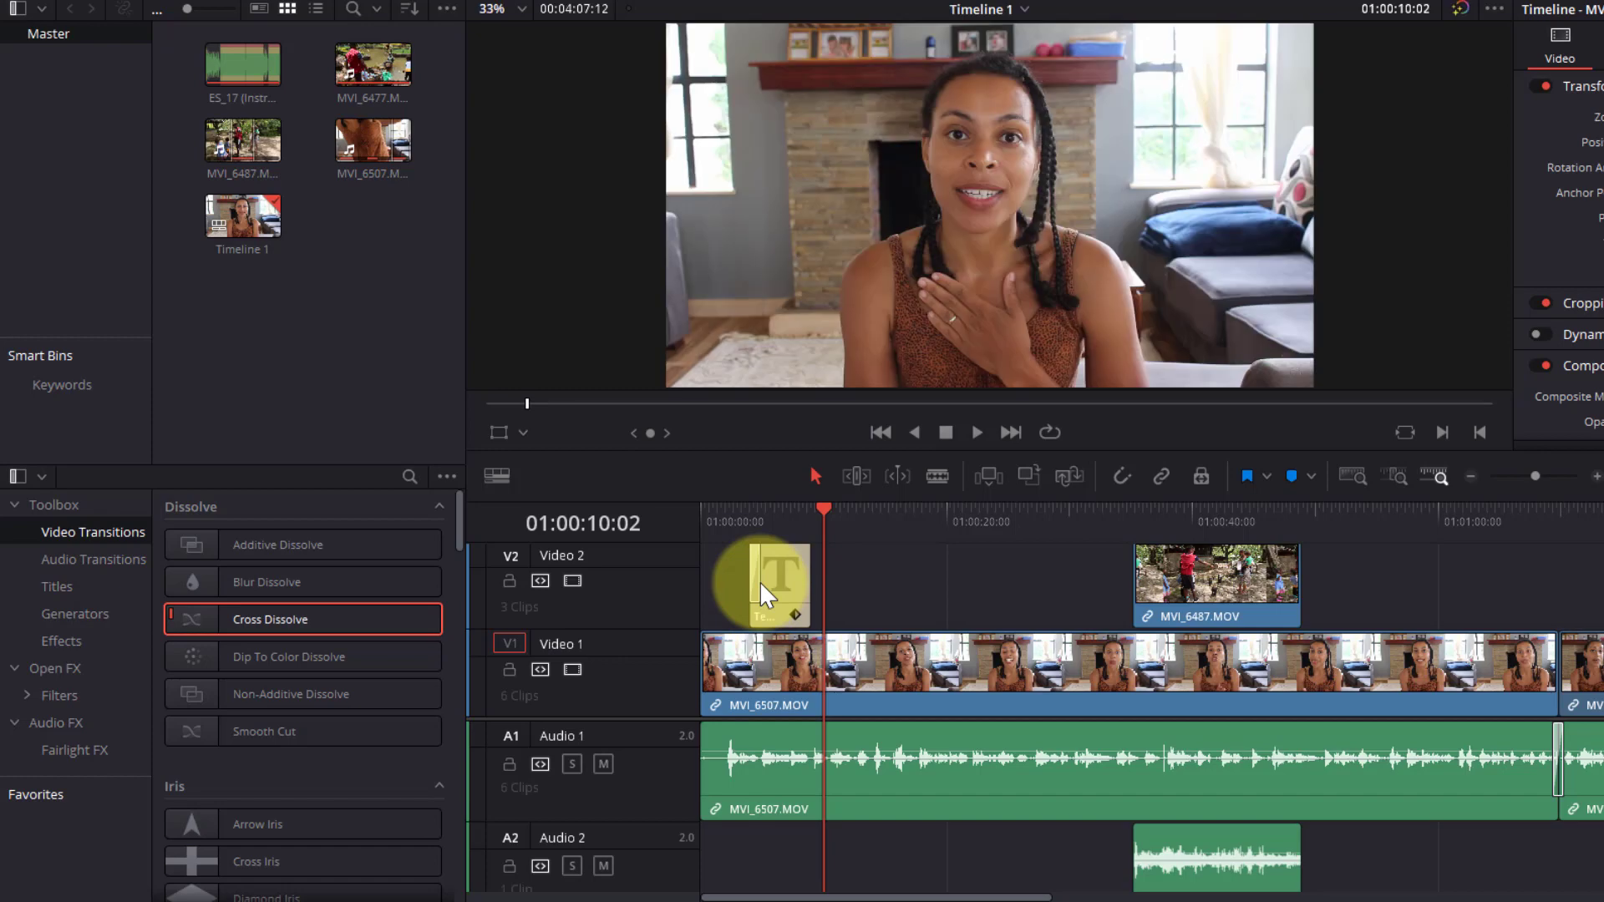
Step: Apply a Cross Dissolve to the end of the title clip on Video 2 and lengthen the dissolve at its start
click(1544, 476)
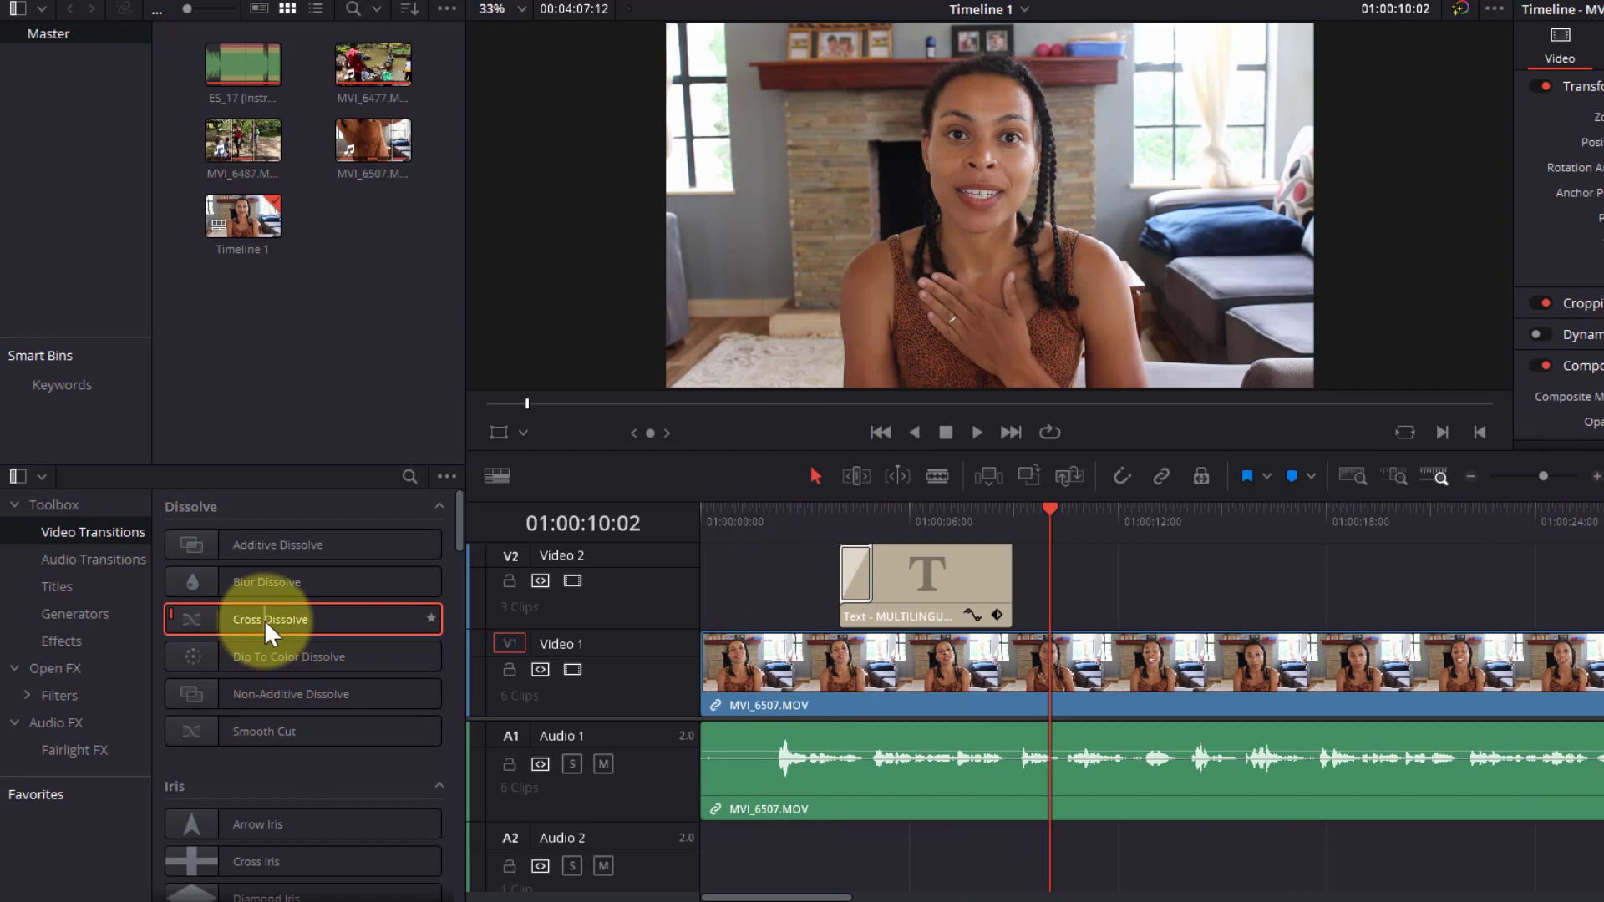
drag(264, 619, 995, 573)
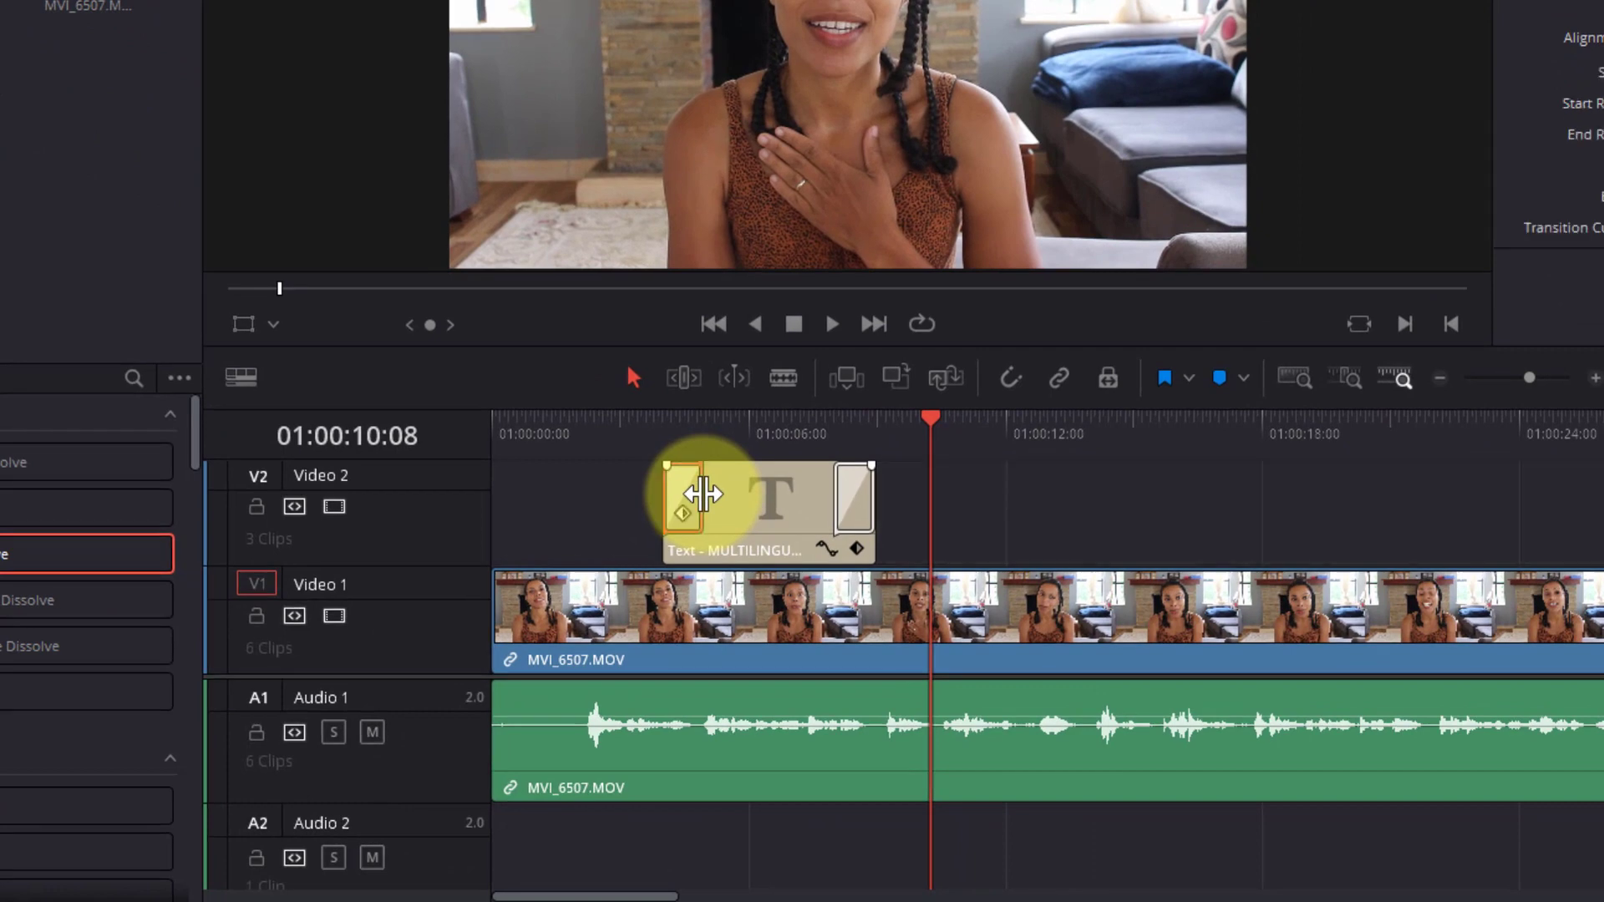
drag(865, 568, 862, 568)
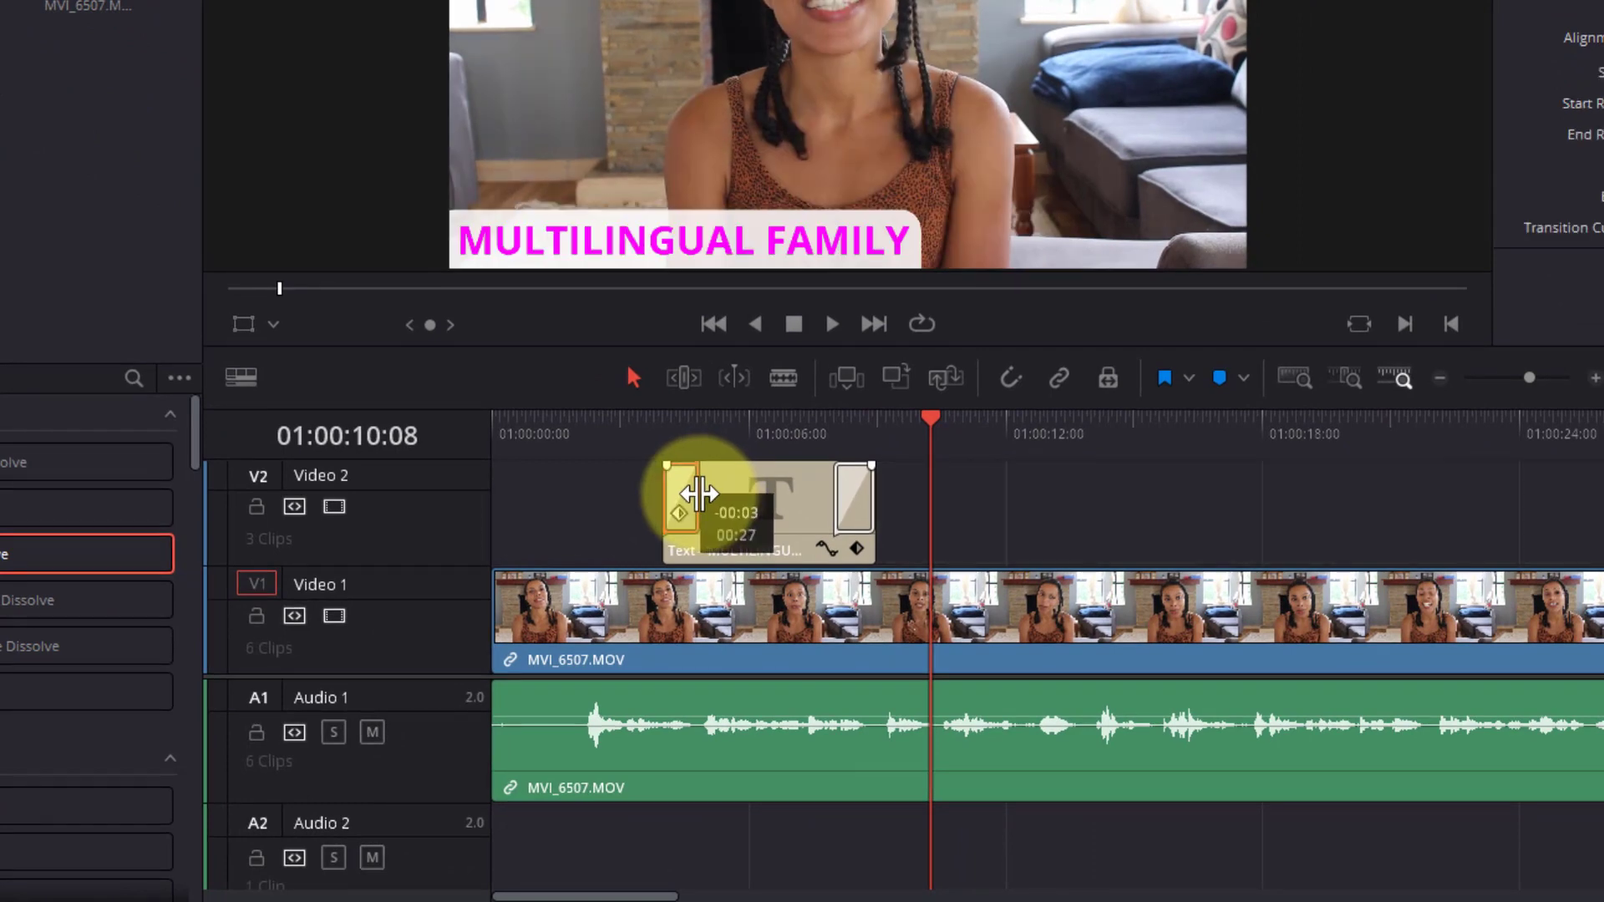
drag(699, 494, 746, 485)
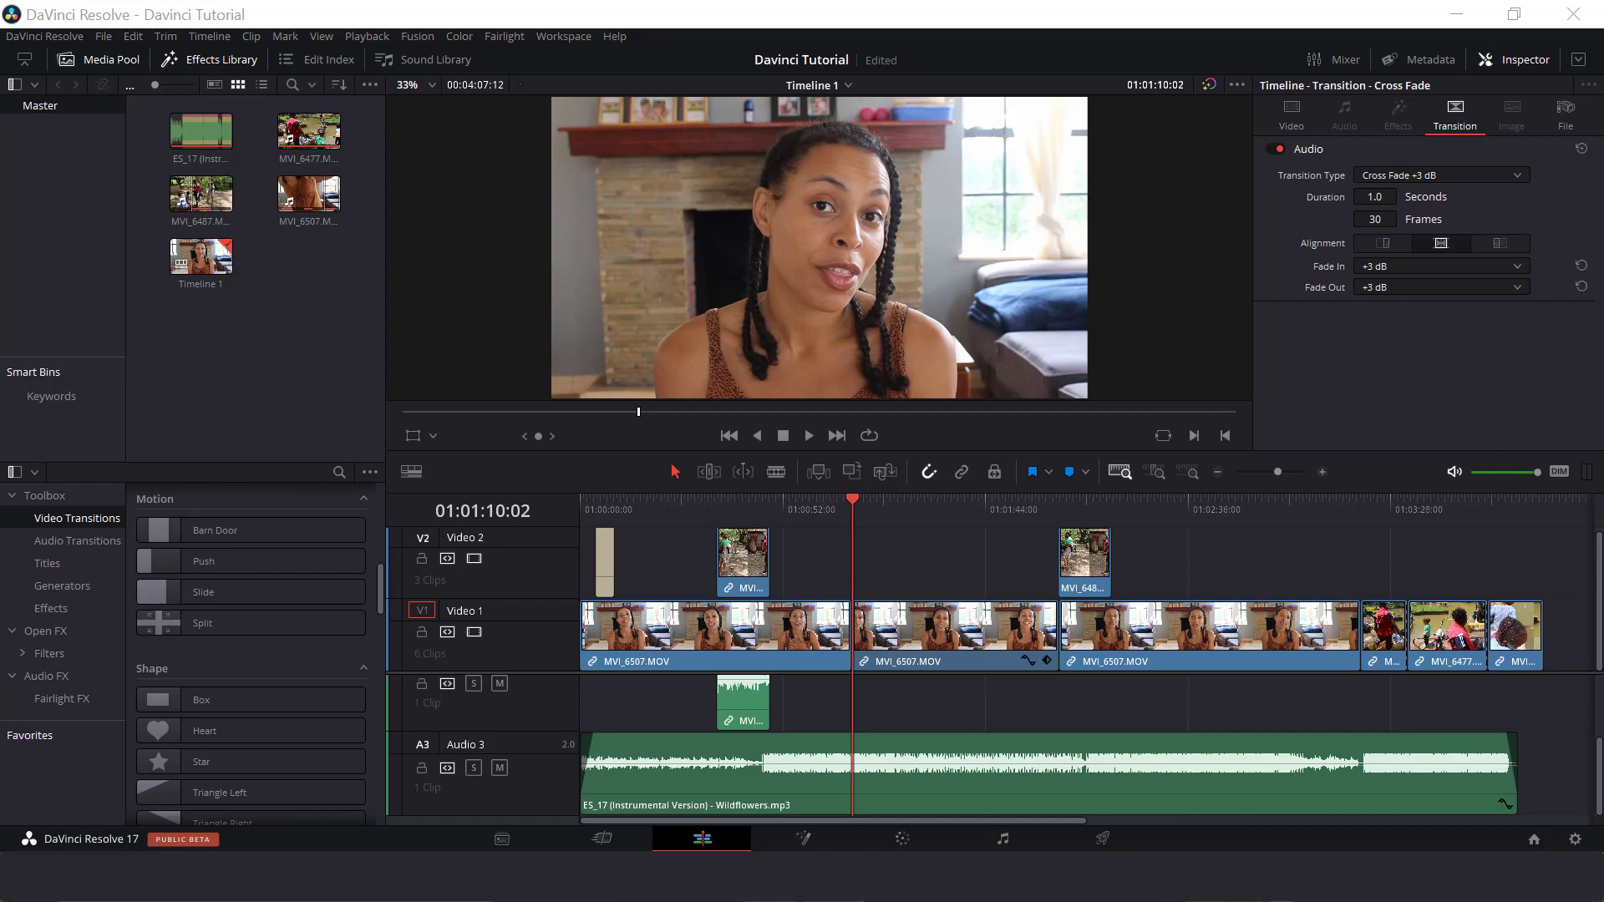
Step: Switch to the Color page to grade the timeline clips
click(909, 838)
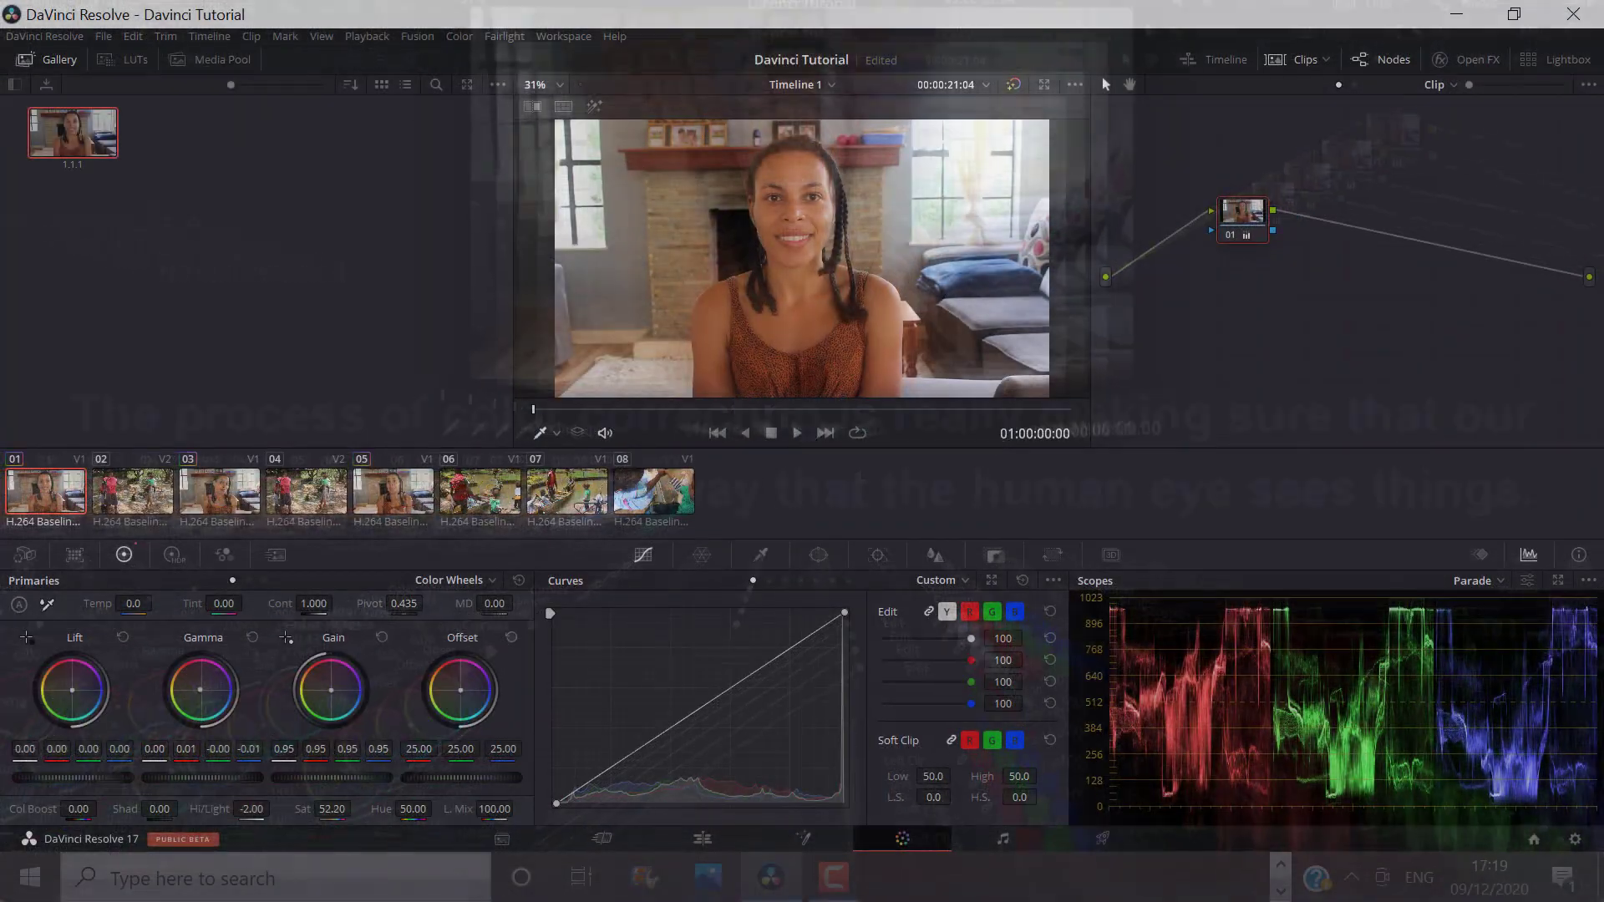
Step: Try shifting the first clip's Gamma color balance toward green, and reset the Gamma wheel
drag(205, 686, 197, 697)
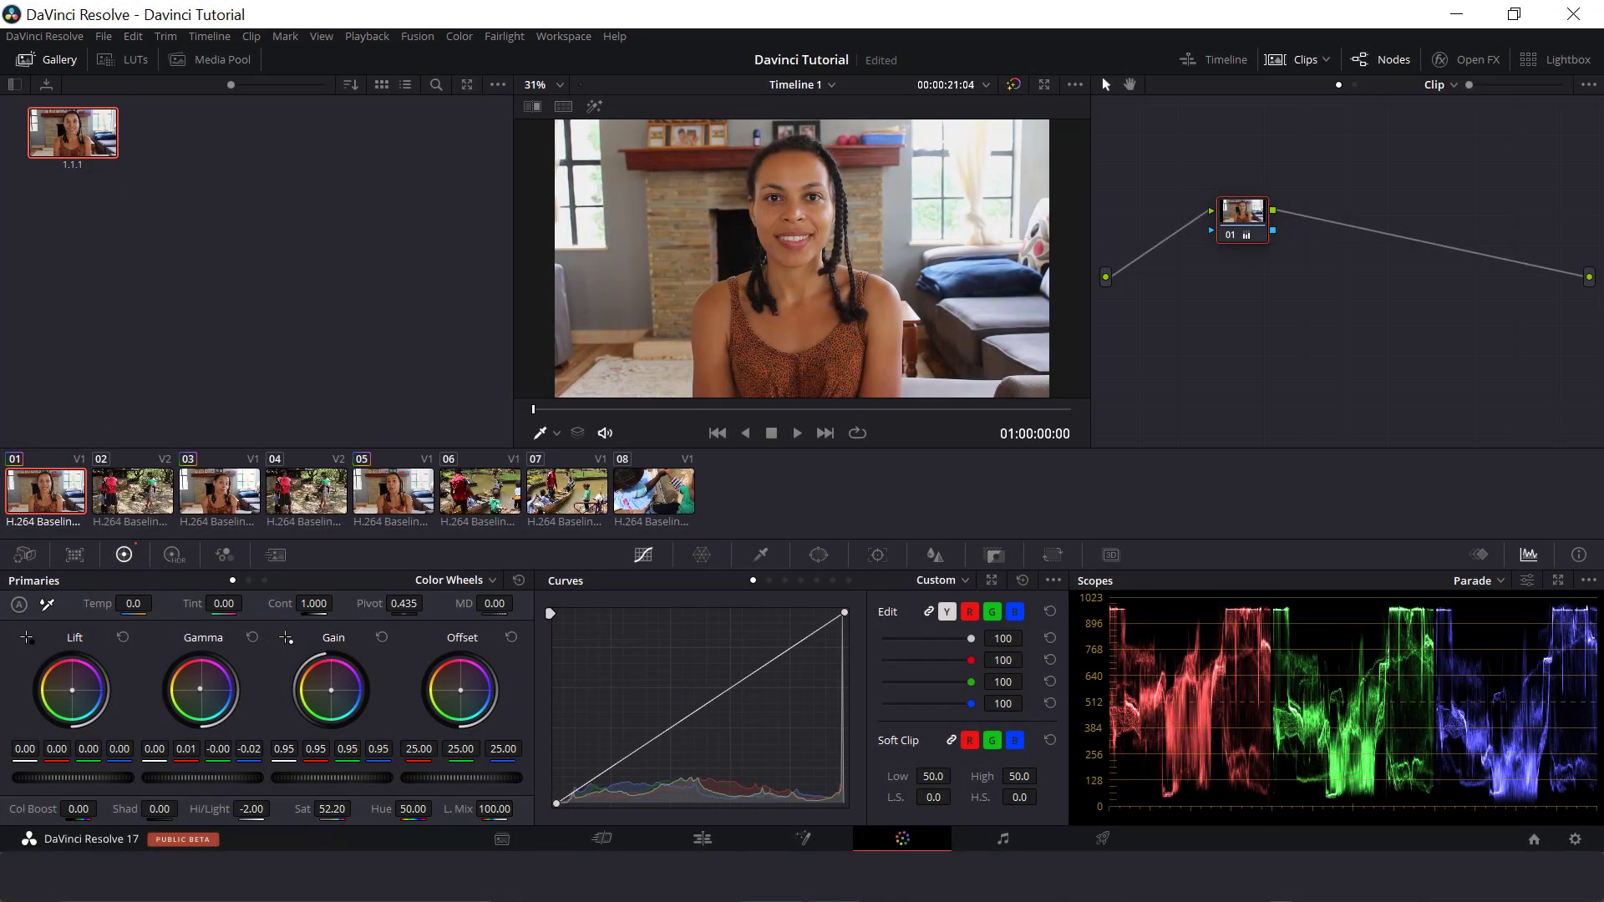
drag(202, 685, 205, 694)
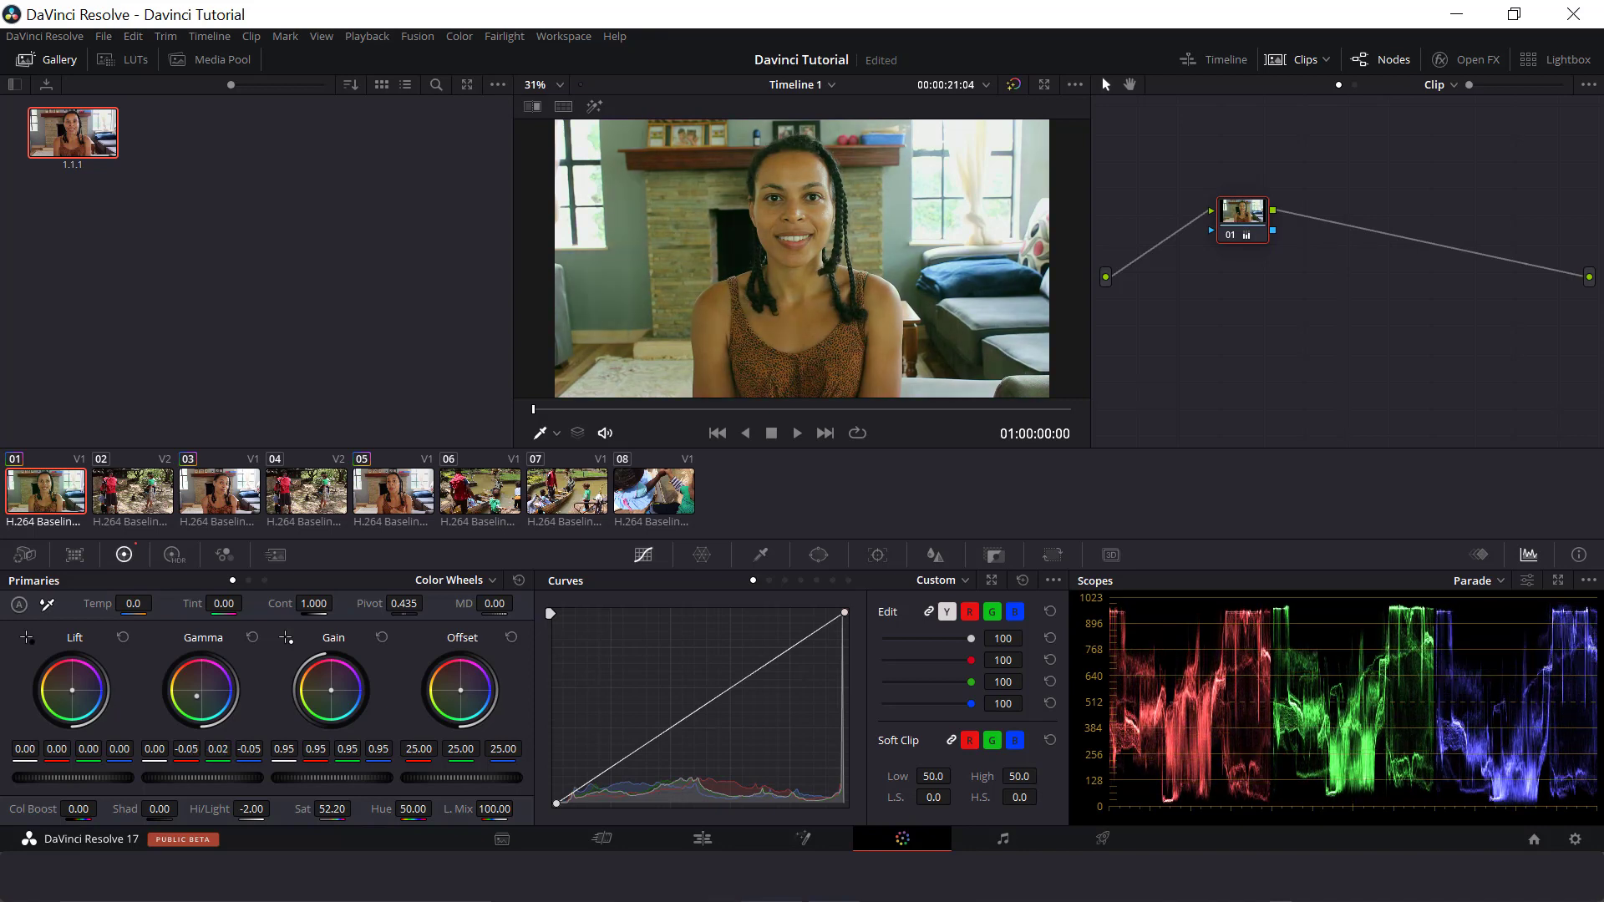
click(252, 638)
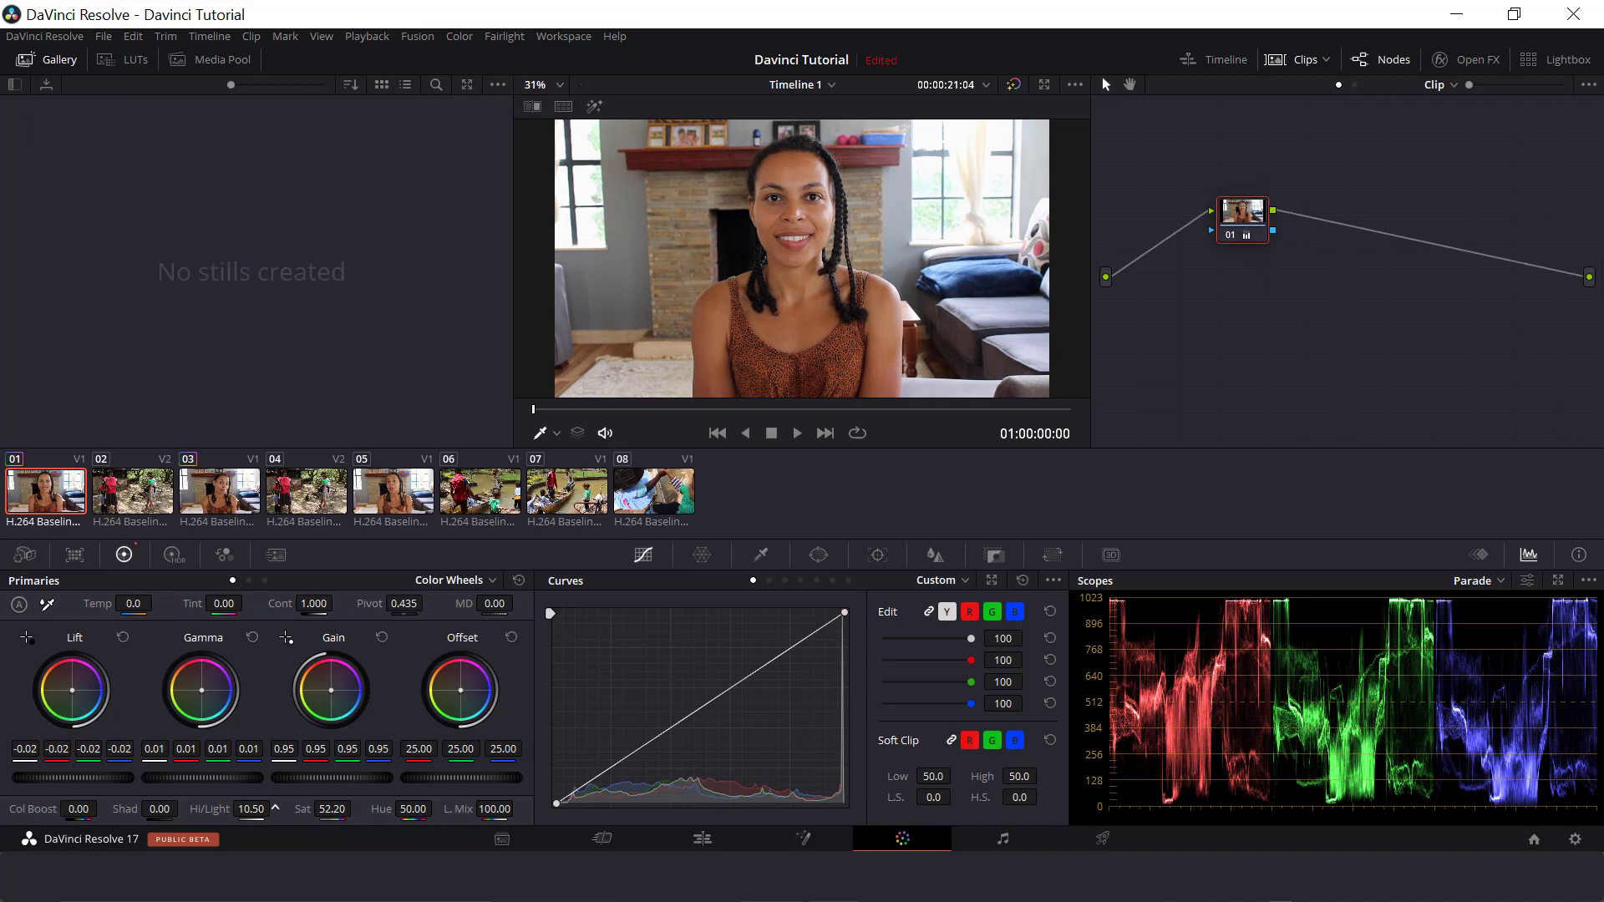
Step: Lower the highlights of the first clip in the primary color corrections
mouse_move(251, 808)
mouse_down()
mouse_move(183, 809)
mouse_move(256, 809)
mouse_move(233, 808)
mouse_up()
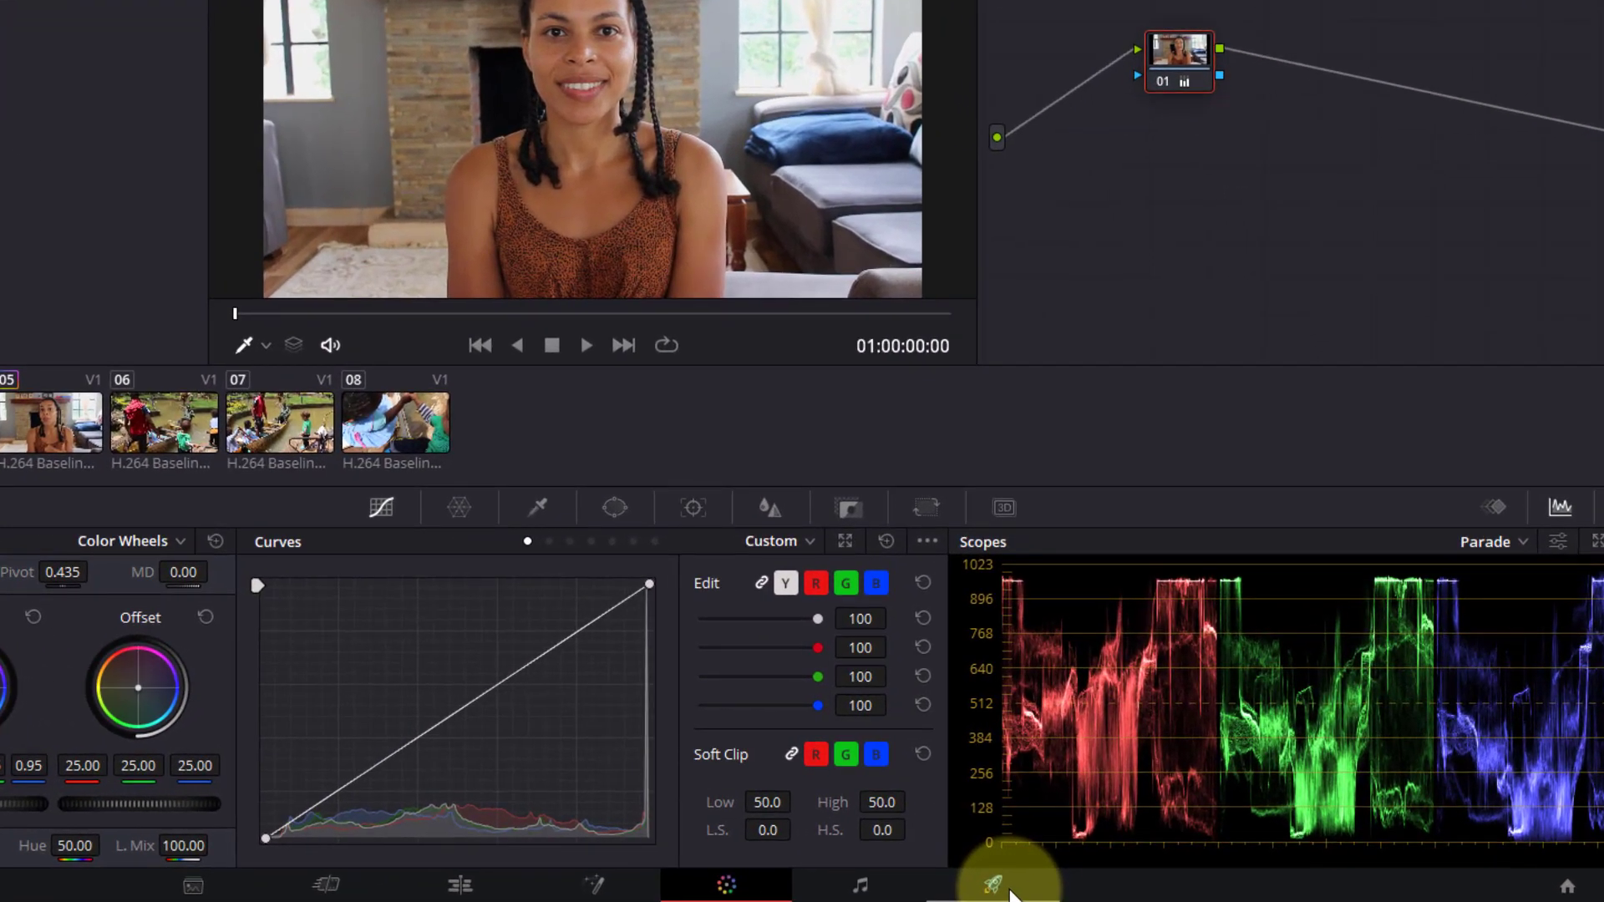
Step: Open the Deliver page and choose the YouTube render preset at 1080p
click(1105, 842)
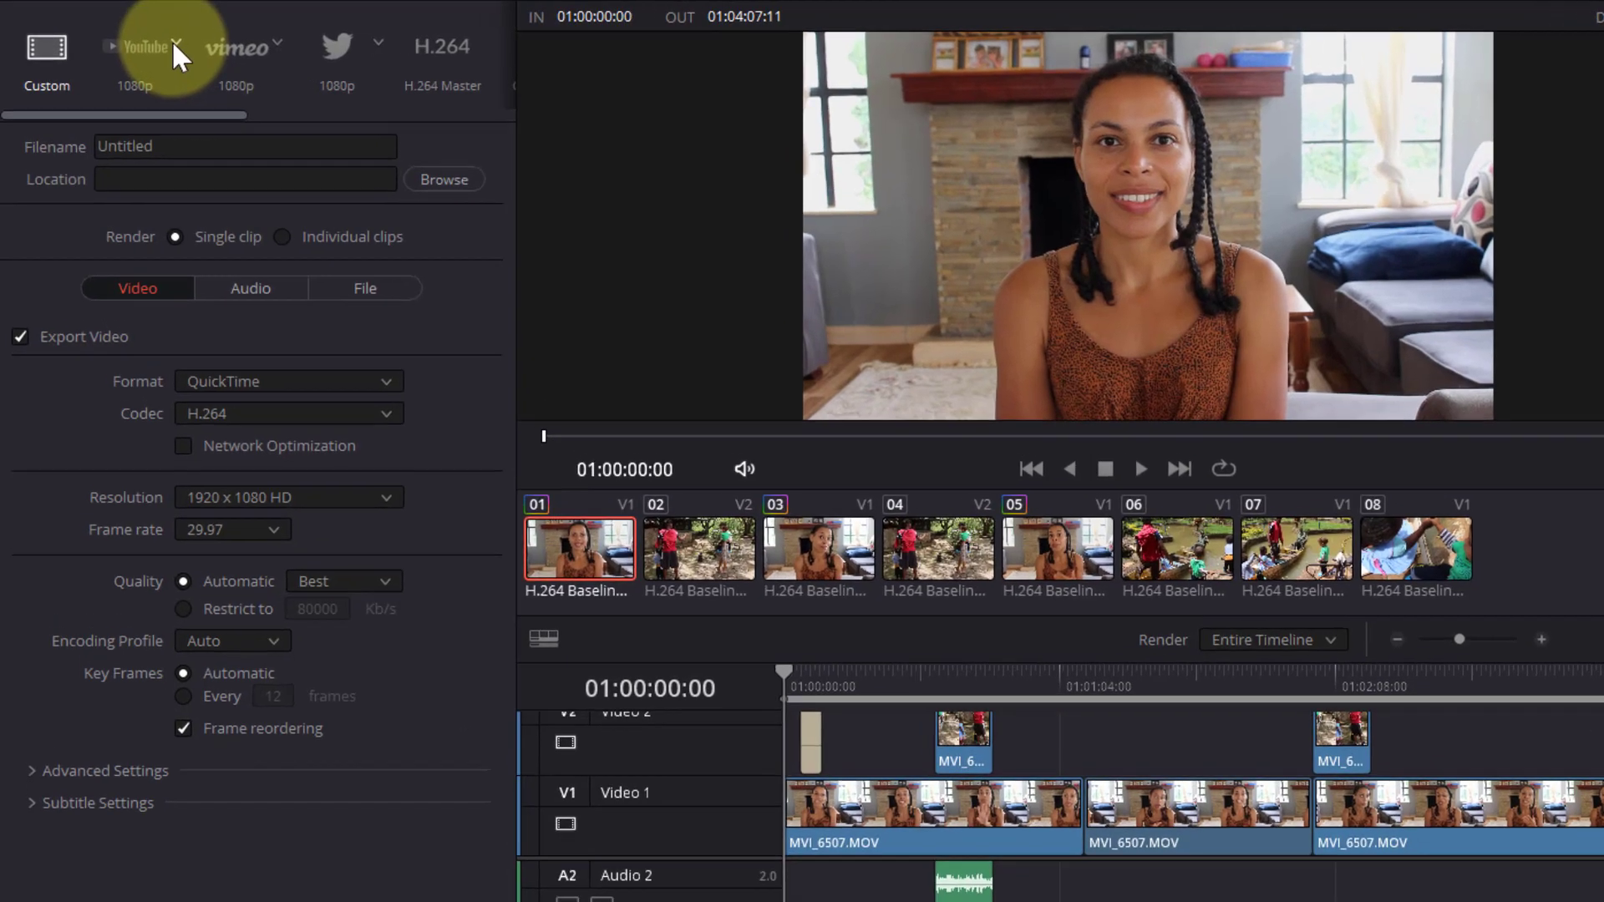
click(168, 42)
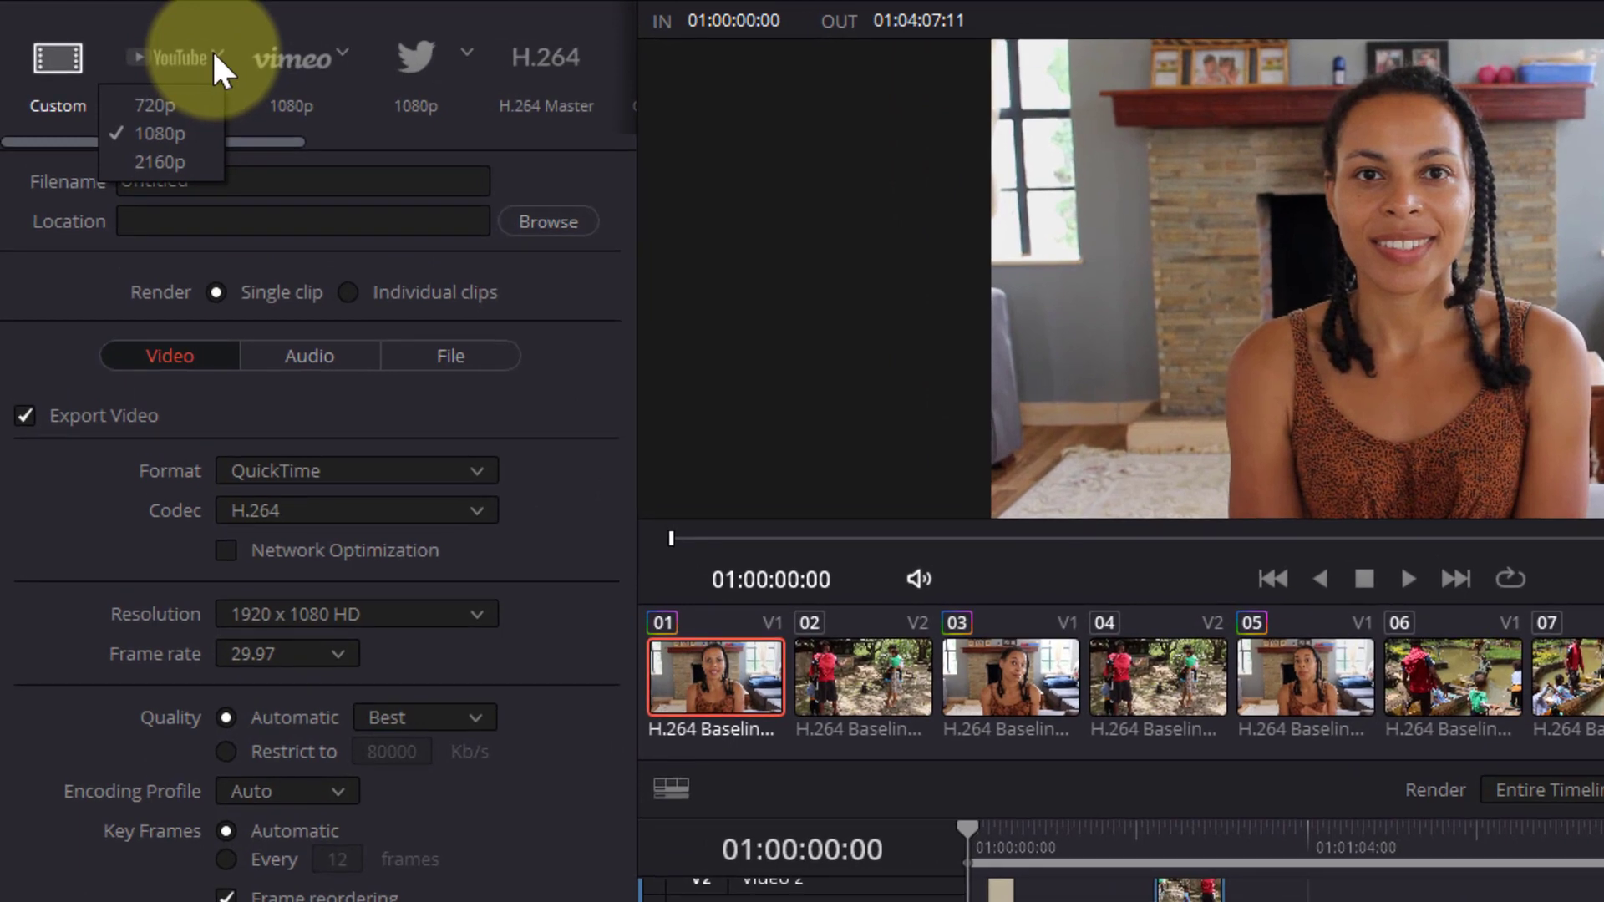
click(207, 133)
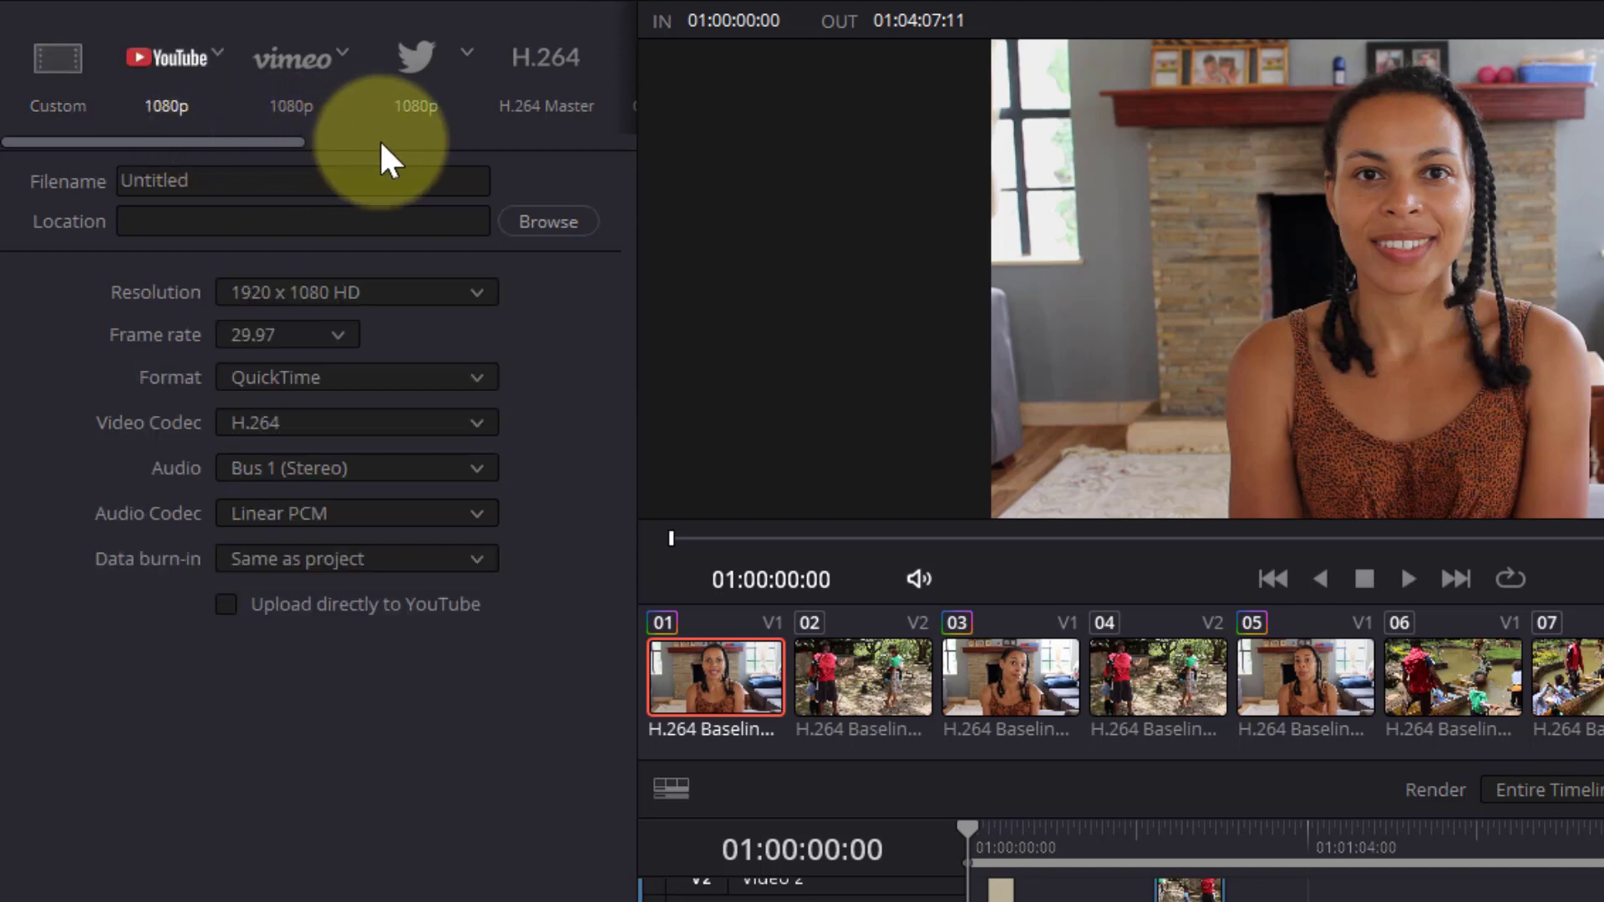
Step: Set the render output to the Documents folder with the file name "Davinci resolve tutorial"
click(539, 224)
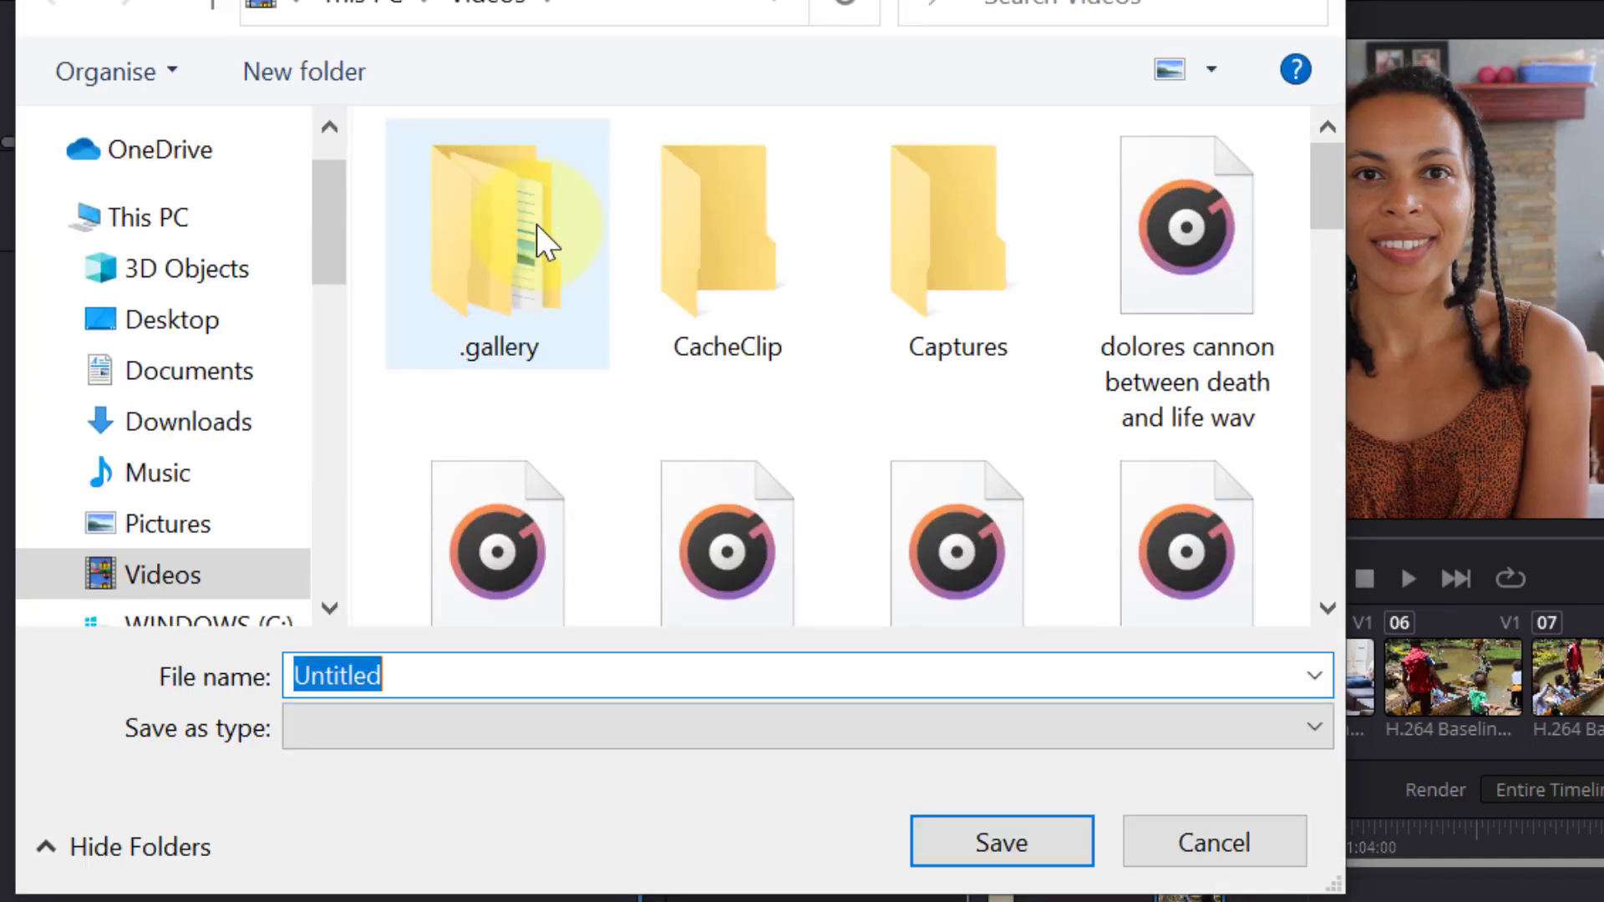
click(238, 380)
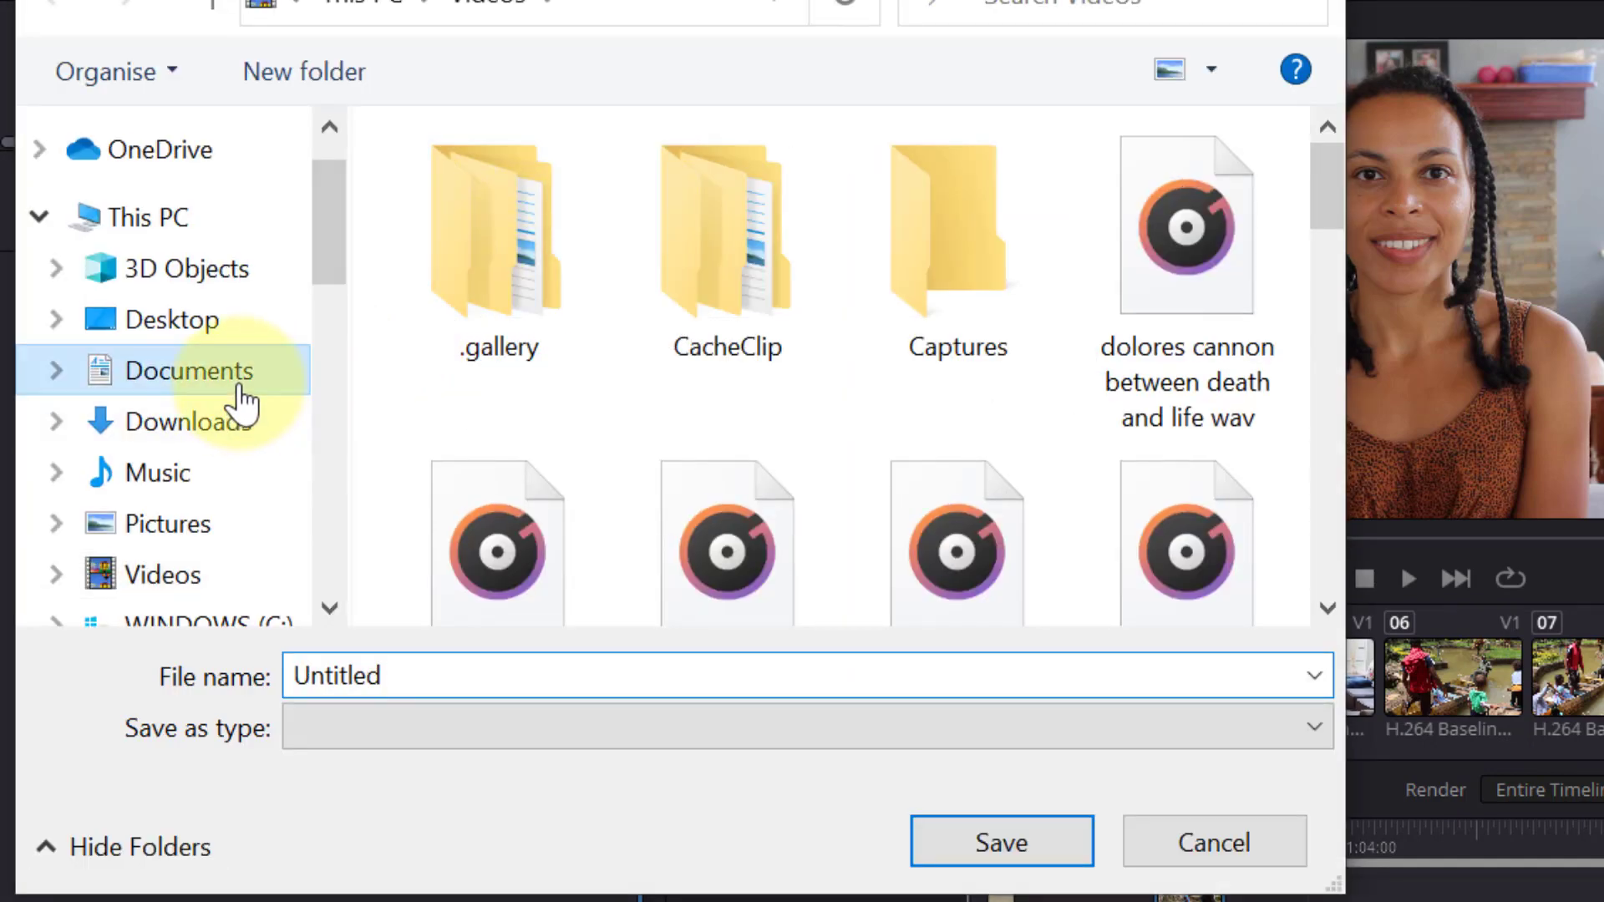
click(580, 677)
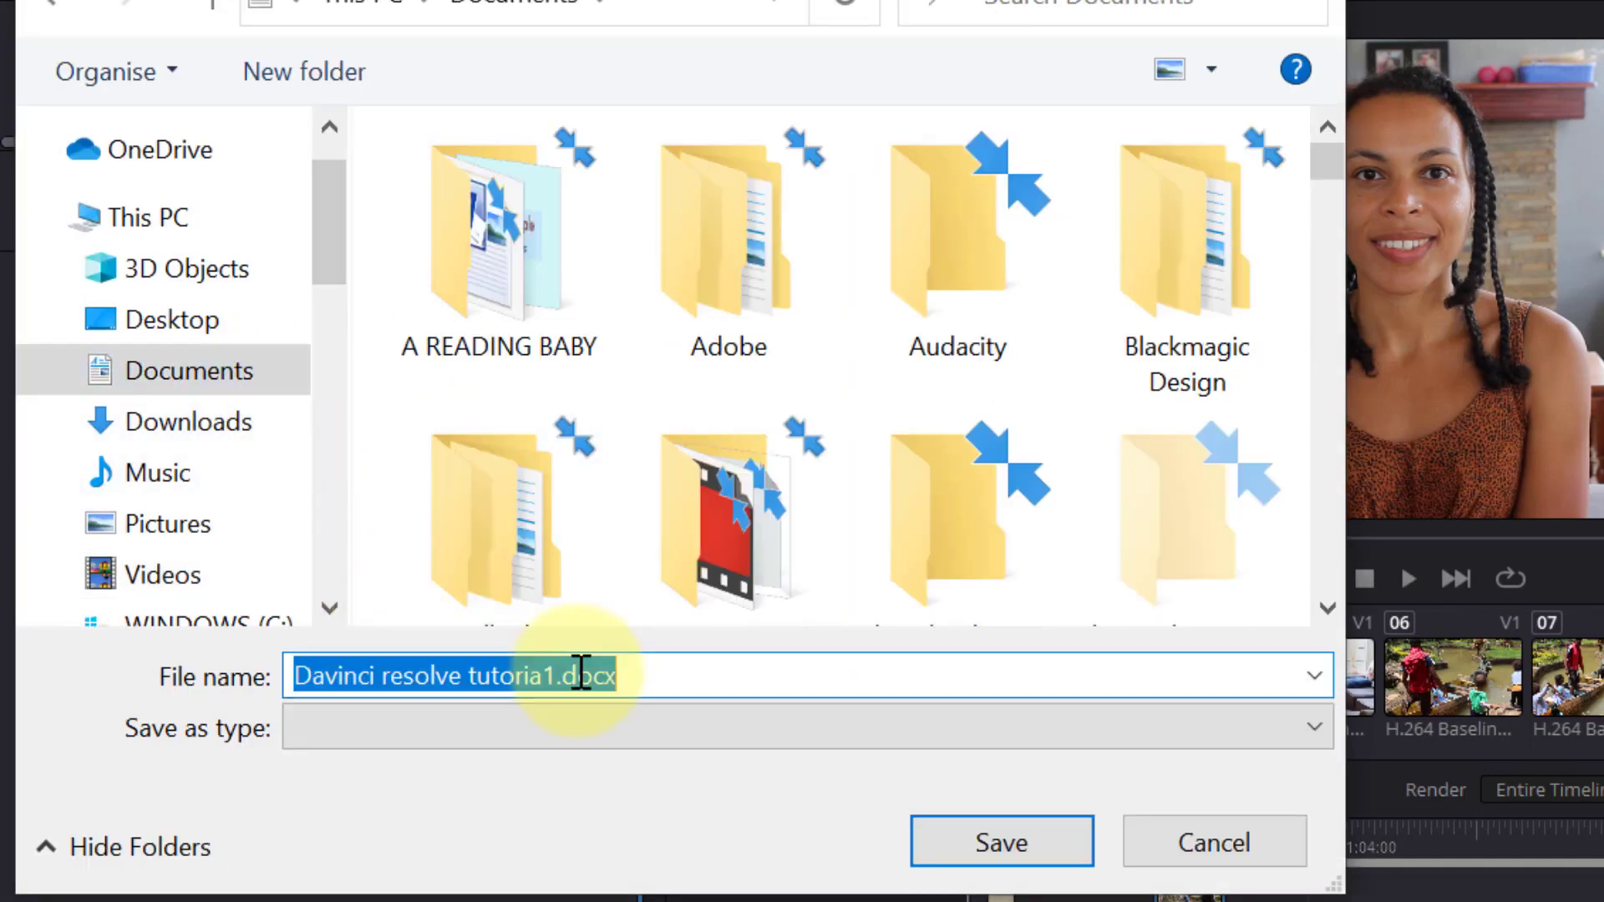
click(638, 672)
key(BackSpace)
key(BackSpace)
key(BackSpace)
key(BackSpace)
key(BackSpace)
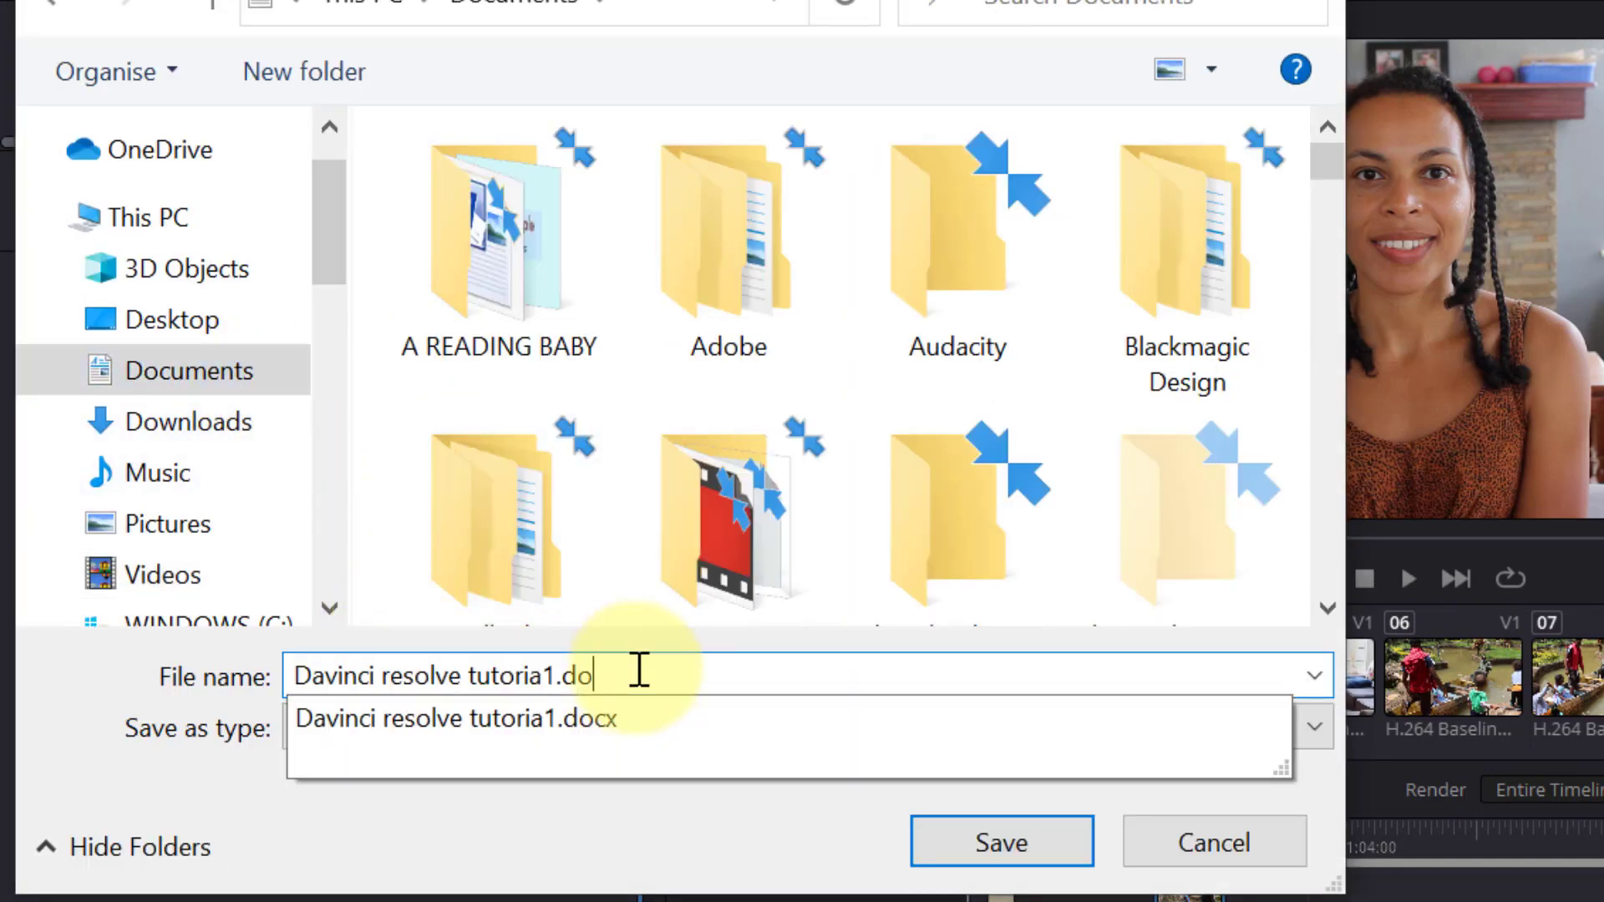
click(994, 843)
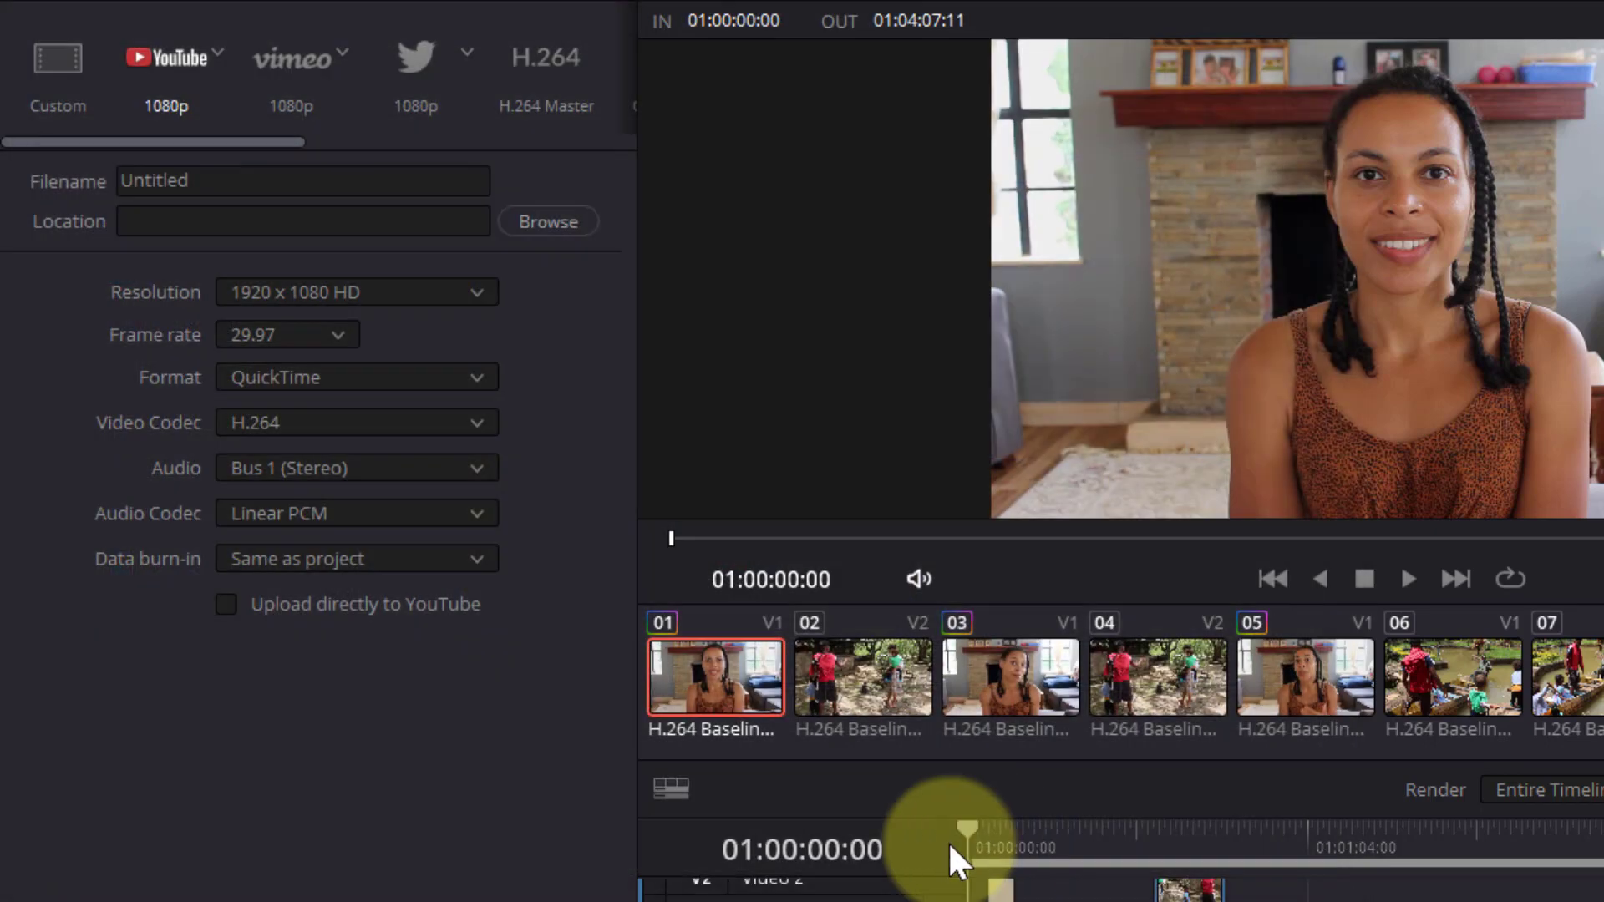
Step: Add the timeline to the render queue as a job and start rendering all queued jobs
click(224, 603)
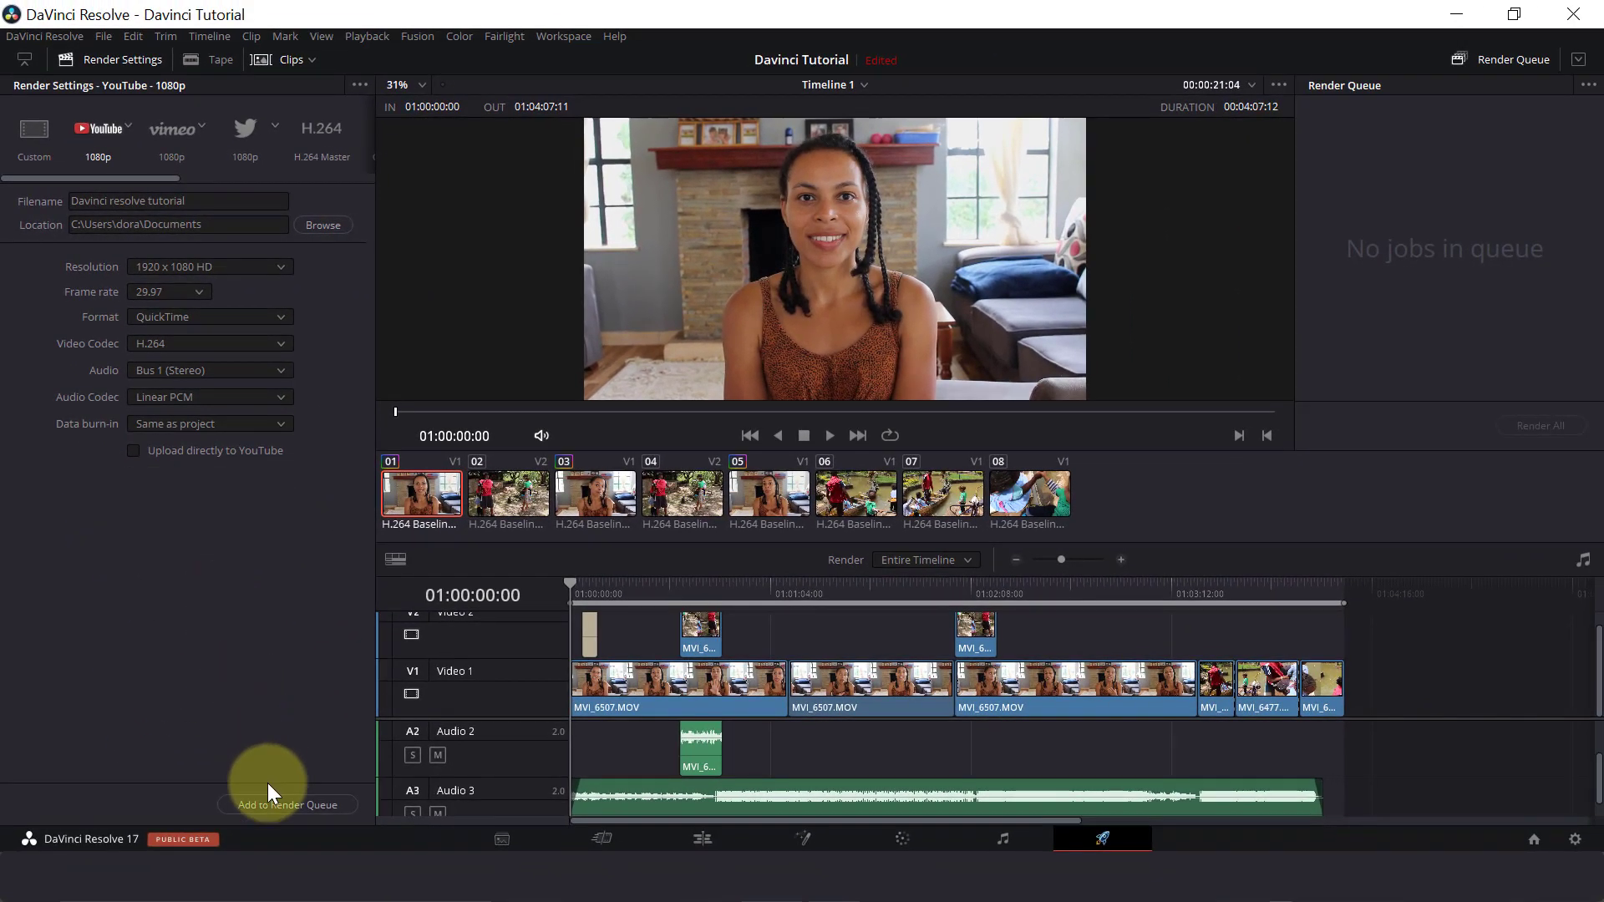
click(273, 812)
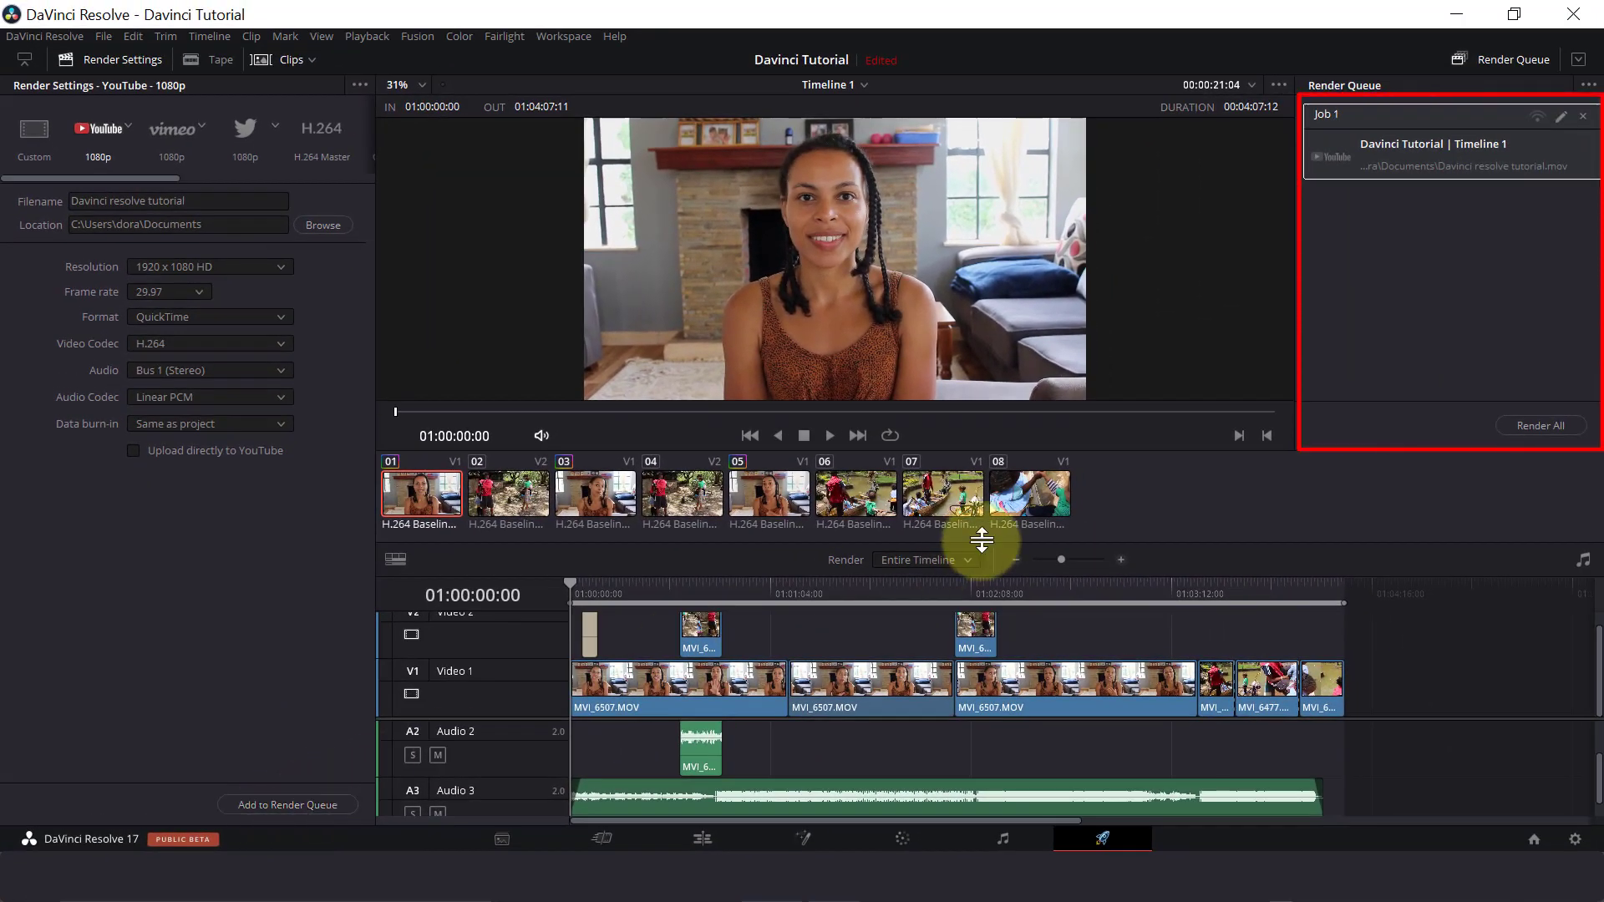
click(1532, 426)
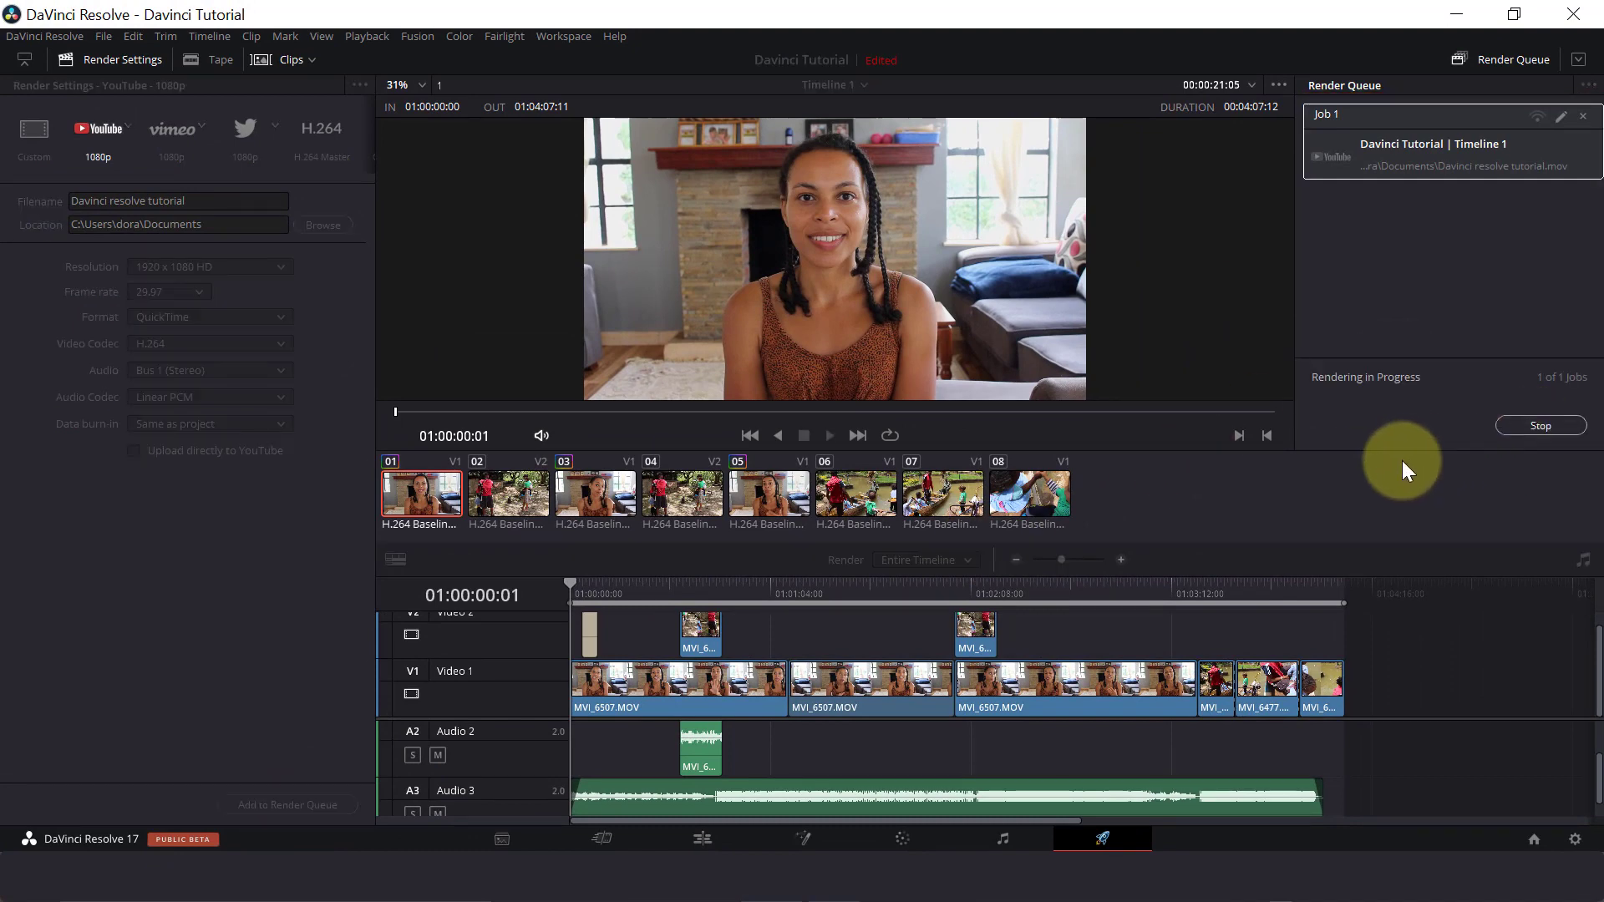